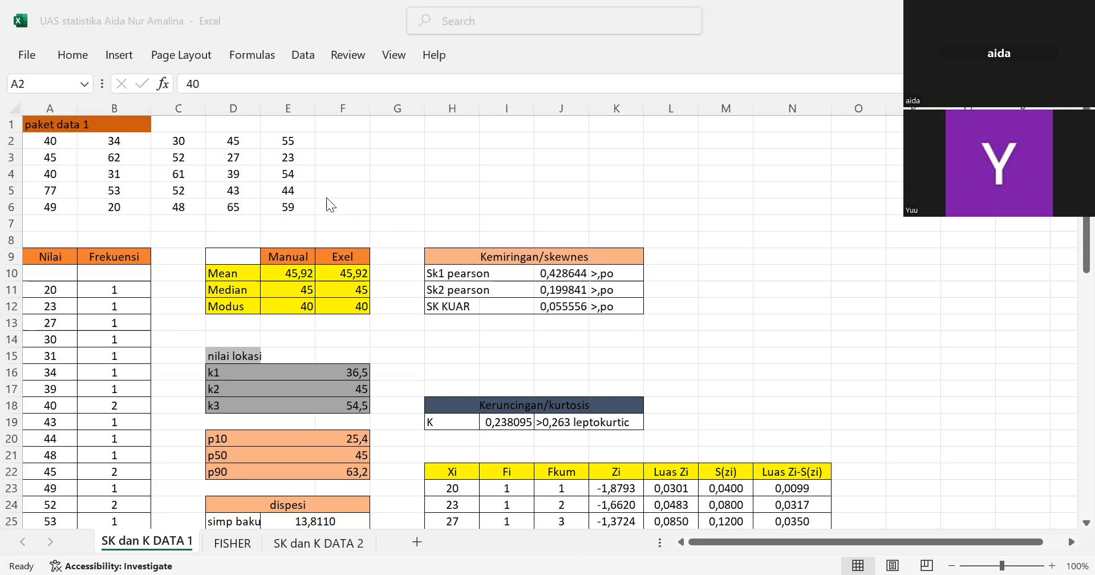
- Examine the raw values of paket data 1 in the range A2:E6
{"action": "scroll", "coordinate": [319, 237], "scroll_direction": "down", "scroll_amount": 2}
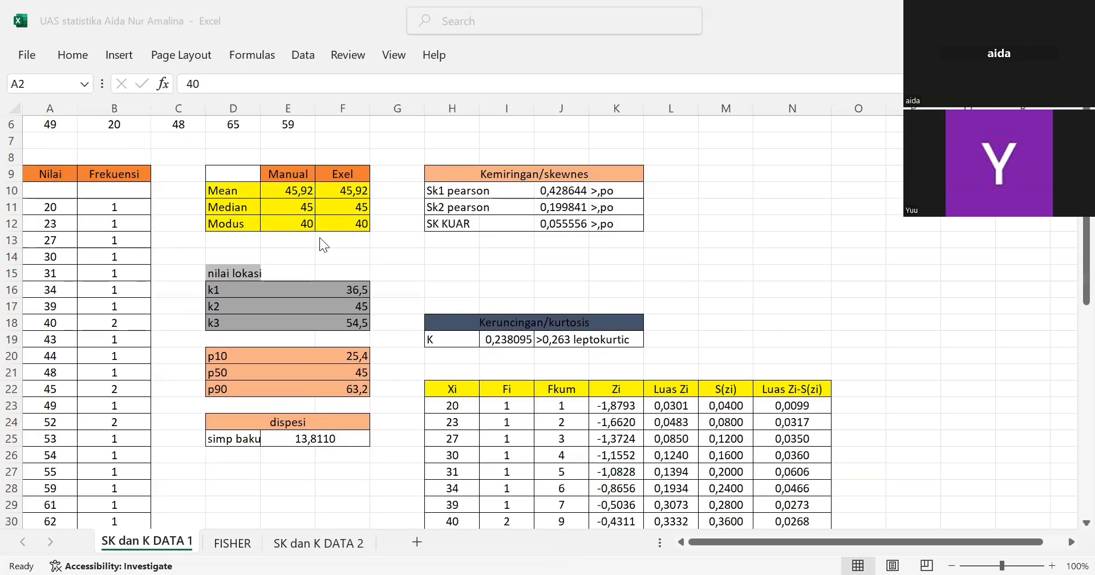
{"action": "scroll", "coordinate": [320, 237], "scroll_direction": "up", "scroll_amount": 2}
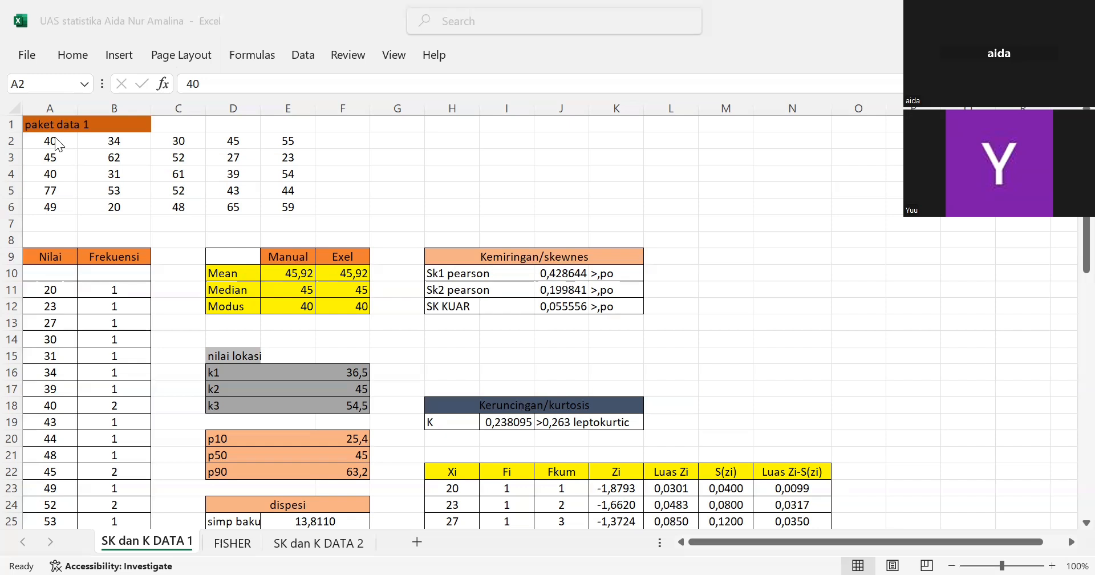
{"action": "double_click", "coordinate": [55, 137]}
{"action": "left_click", "coordinate": [67, 169]}
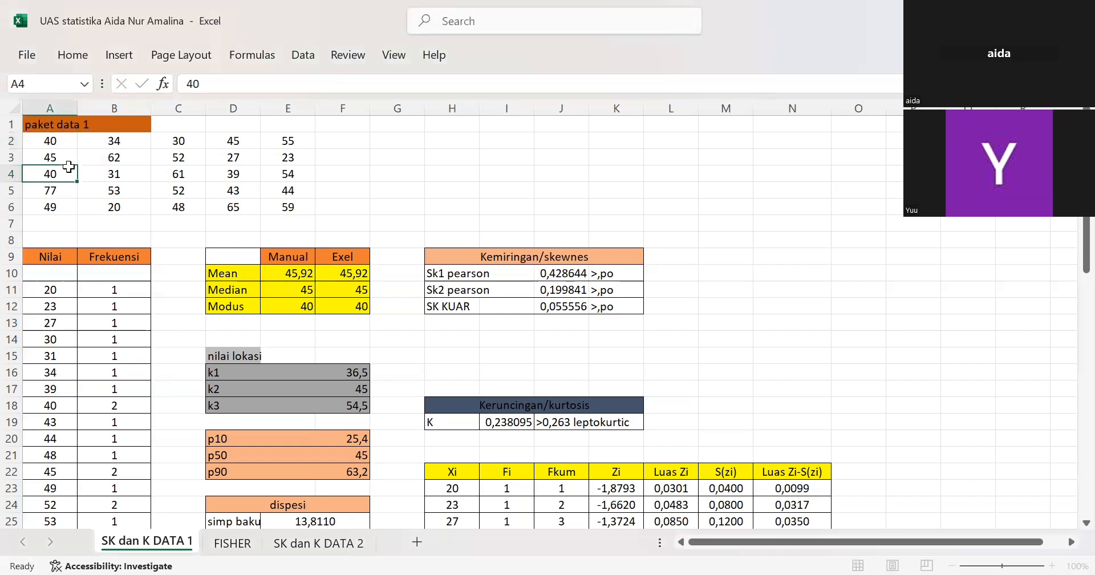
{"action": "left_click_drag", "start_coordinate": [55, 137], "coordinate": [275, 202]}
{"action": "left_click", "coordinate": [383, 198]}
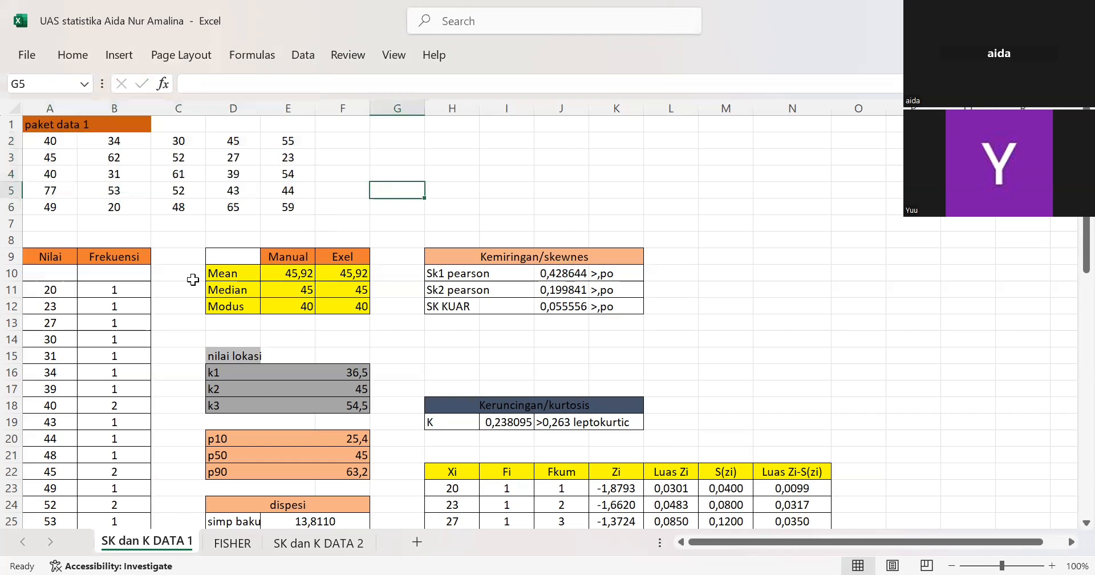
- Examine the Nilai and Frekuensi columns of the frequency table, including its first value in A11
{"action": "scroll", "coordinate": [99, 305], "scroll_direction": "down", "scroll_amount": 1}
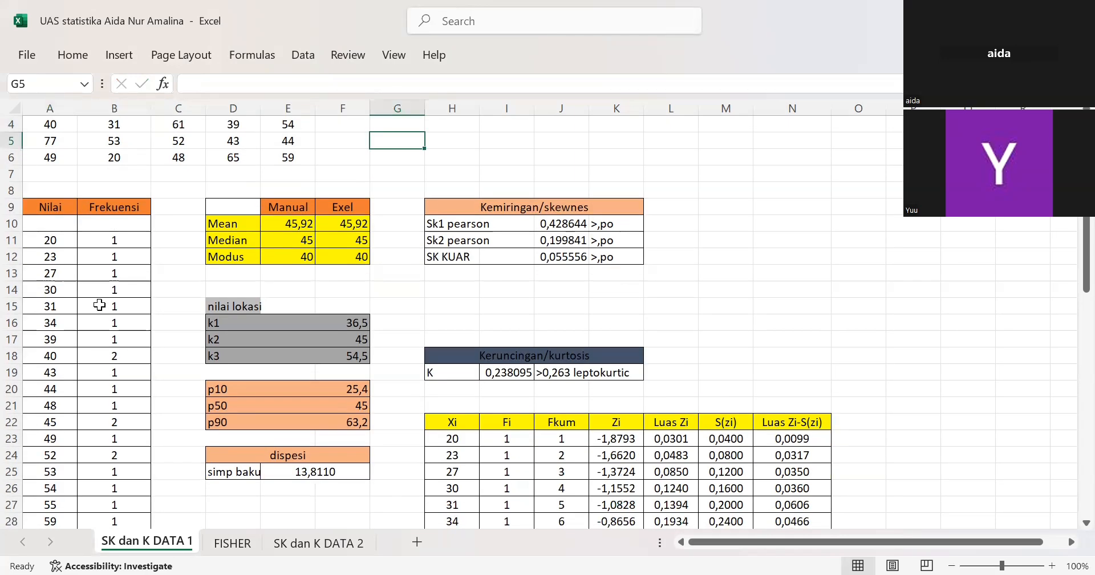
{"action": "scroll", "coordinate": [99, 304], "scroll_direction": "down", "scroll_amount": 1}
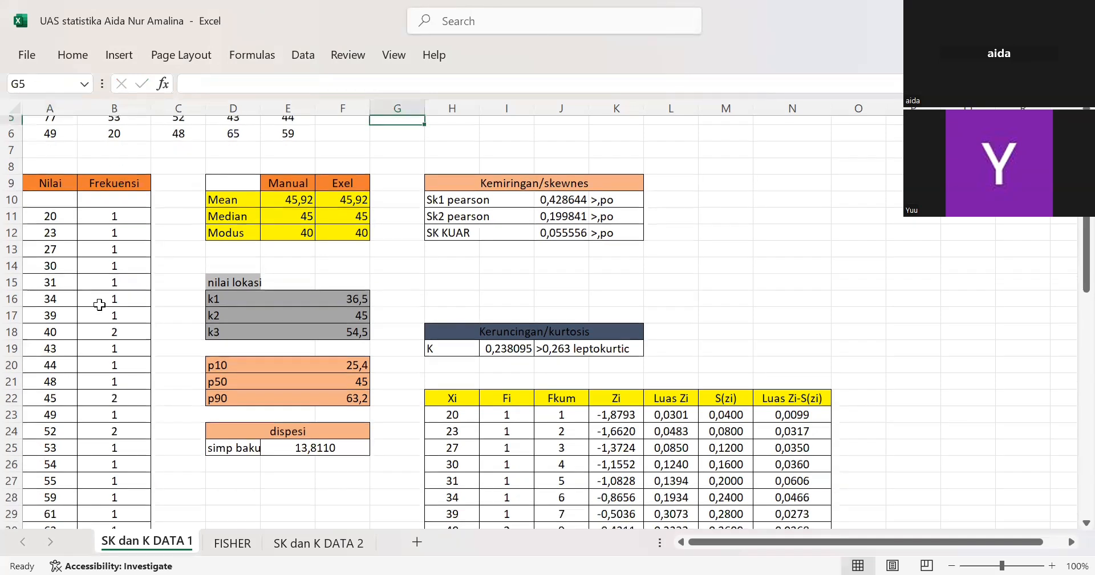
{"action": "left_click", "coordinate": [39, 174]}
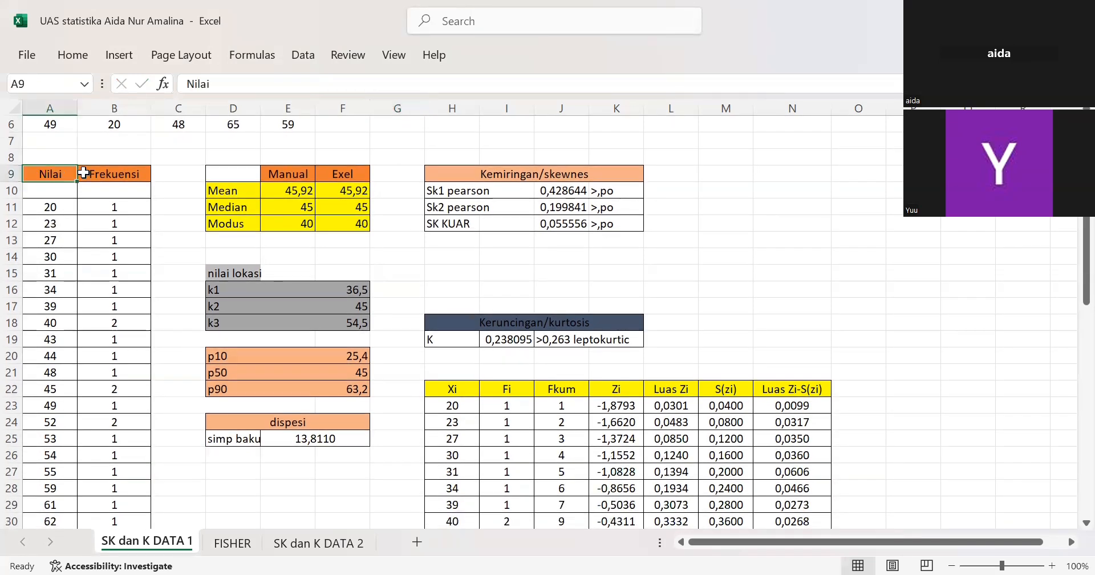
{"action": "left_click", "coordinate": [94, 174]}
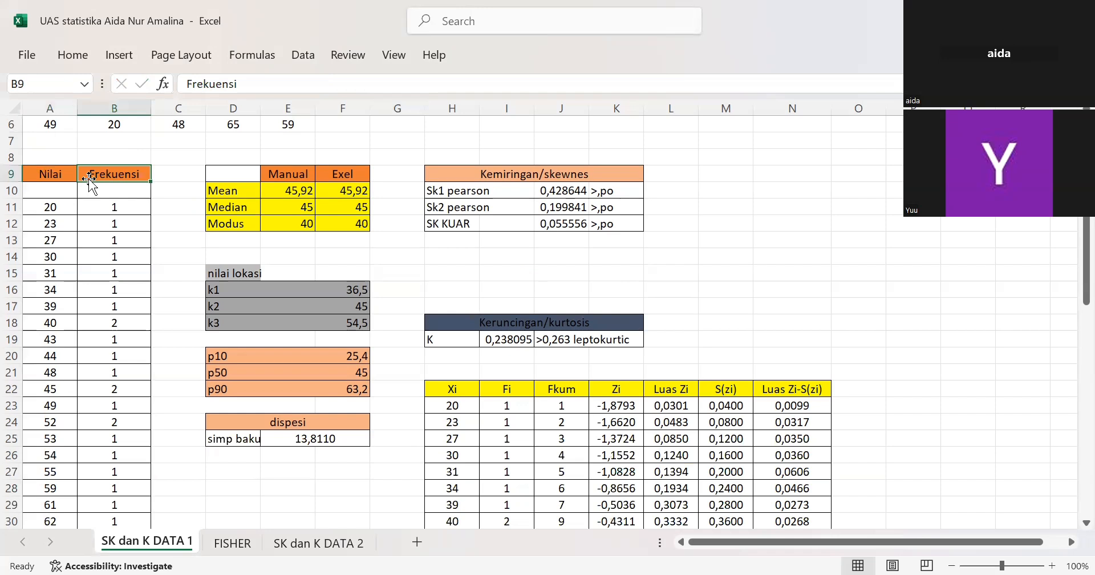
{"action": "left_click", "coordinate": [43, 208]}
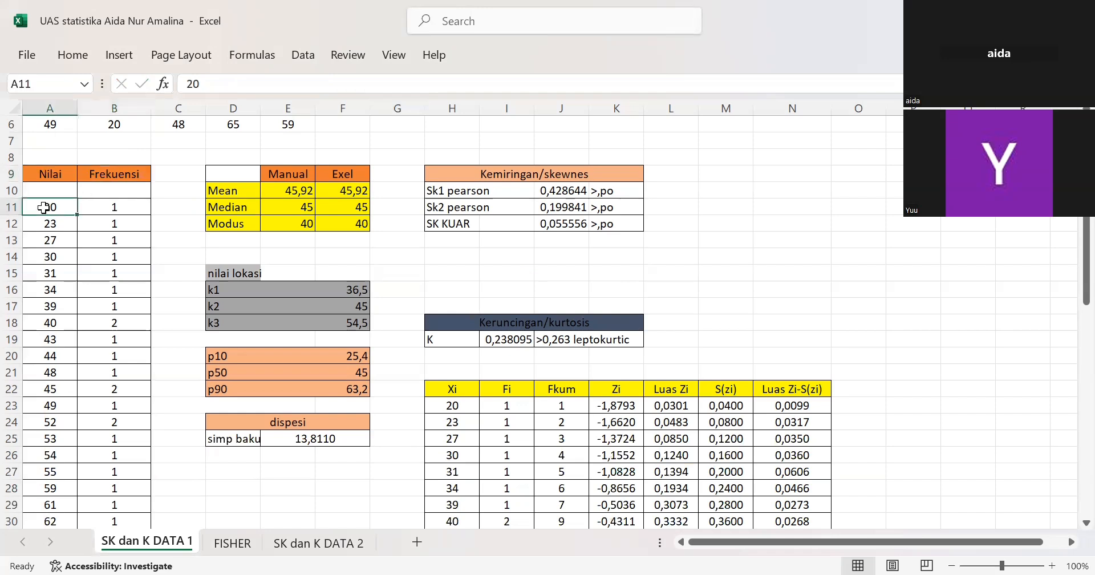
{"action": "scroll", "coordinate": [43, 207], "scroll_direction": "up", "scroll_amount": 3}
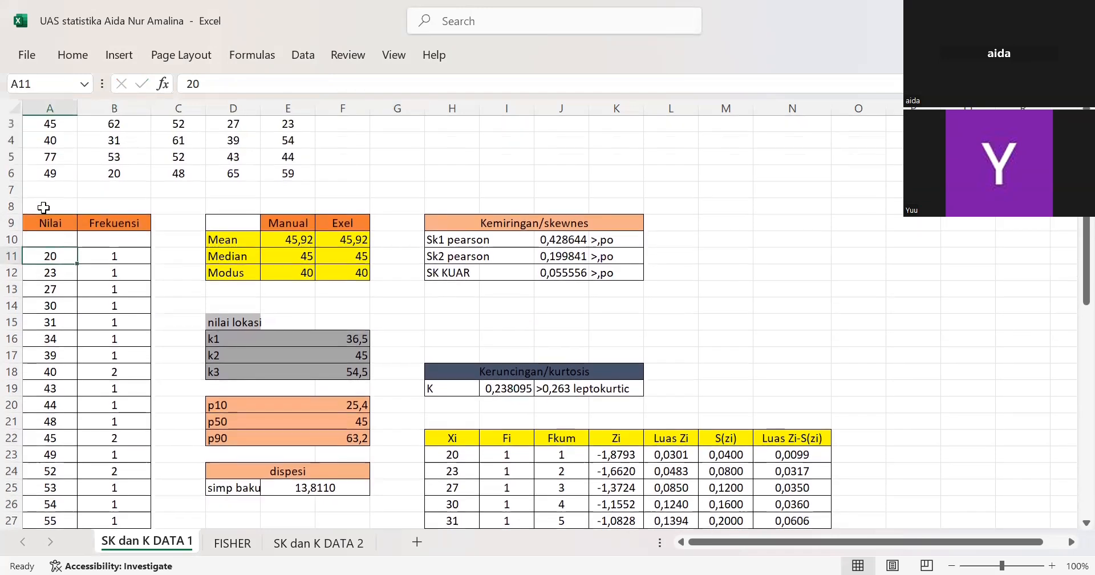
{"action": "scroll", "coordinate": [43, 208], "scroll_direction": "up", "scroll_amount": 1}
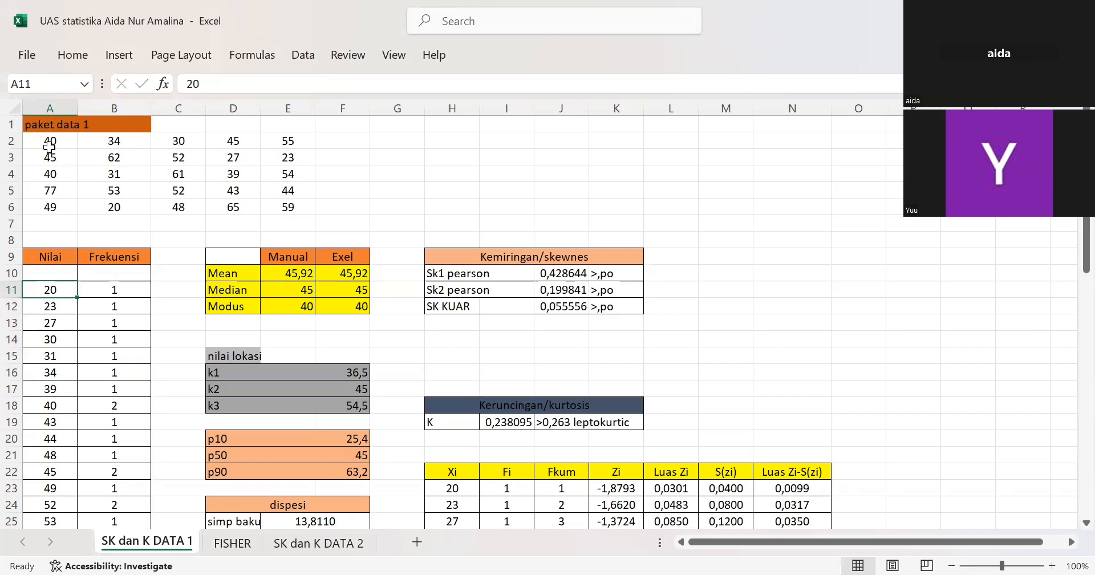
- Compare the raw data in A2:E6 with the ordered Nilai entries from A11 to A32
{"action": "left_click_drag", "start_coordinate": [49, 147], "coordinate": [275, 212]}
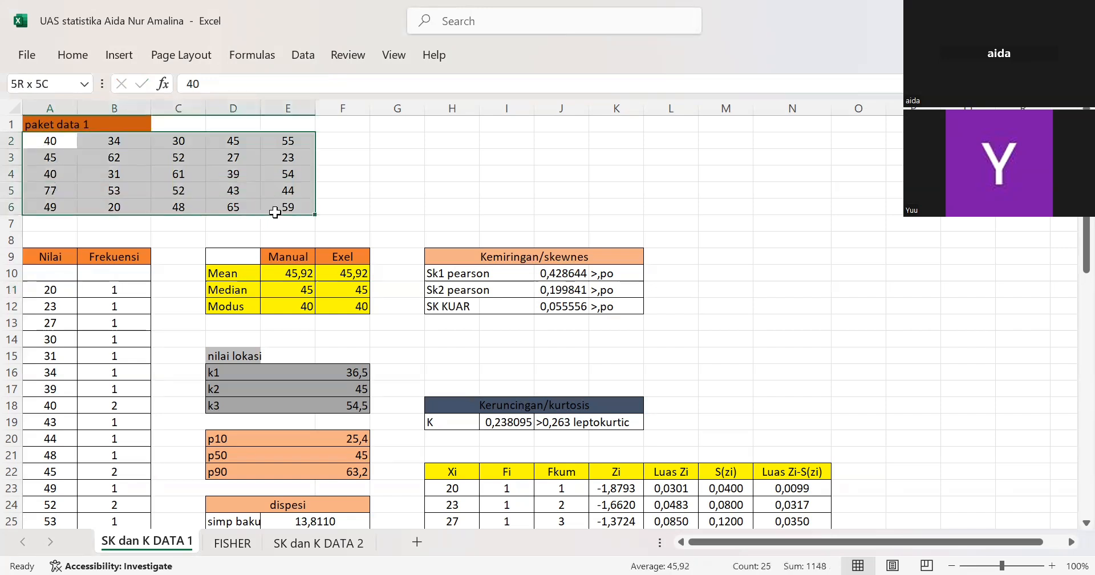
{"action": "left_click", "coordinate": [114, 239]}
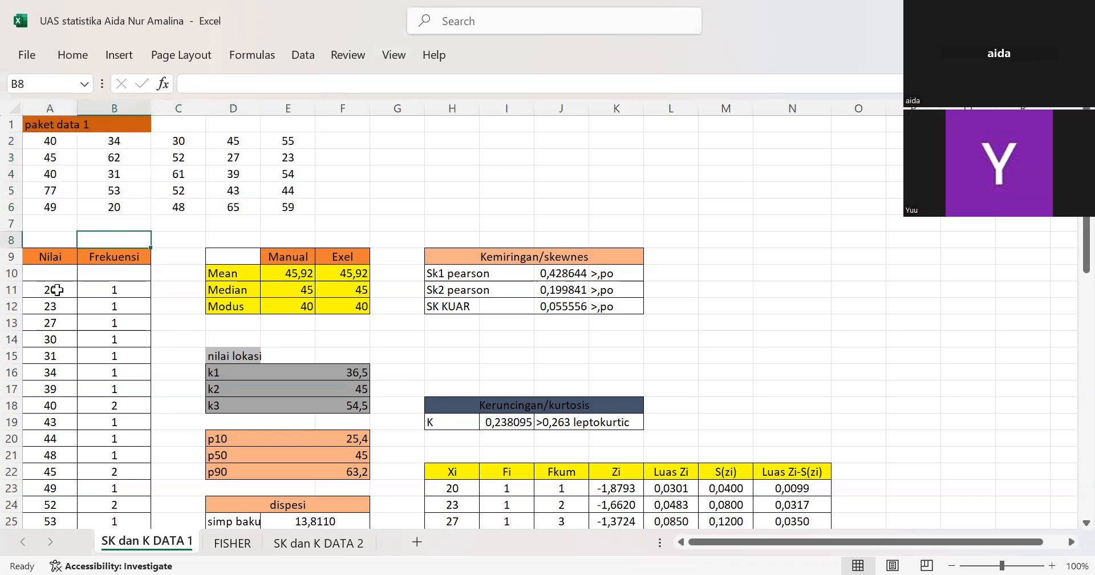
{"action": "left_click", "coordinate": [57, 290]}
{"action": "scroll", "coordinate": [57, 290], "scroll_direction": "down", "scroll_amount": 3}
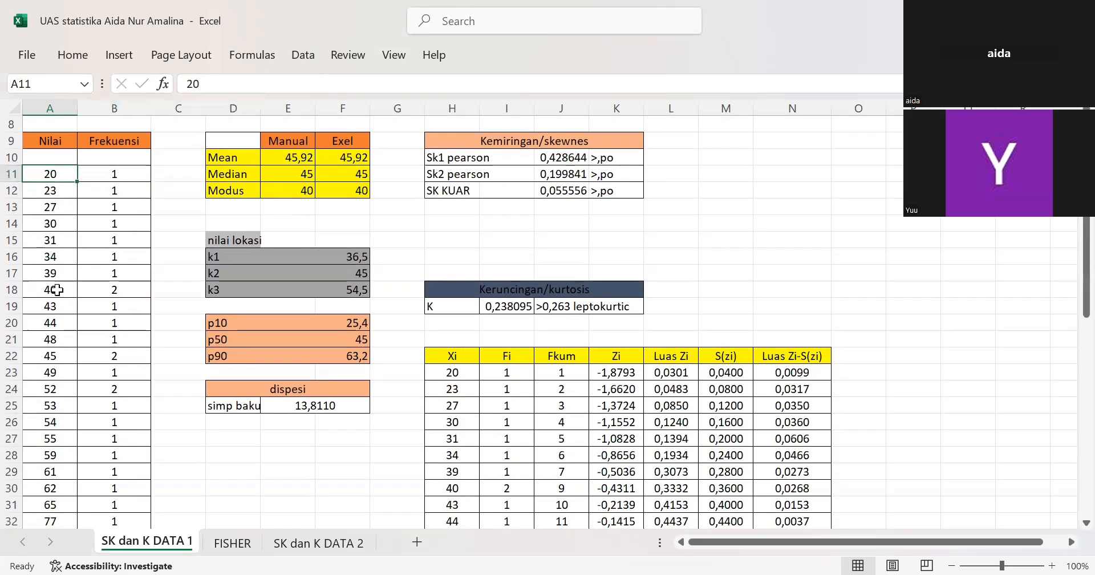
{"action": "scroll", "coordinate": [57, 290], "scroll_direction": "down", "scroll_amount": 2}
{"action": "scroll", "coordinate": [58, 290], "scroll_direction": "down", "scroll_amount": 1}
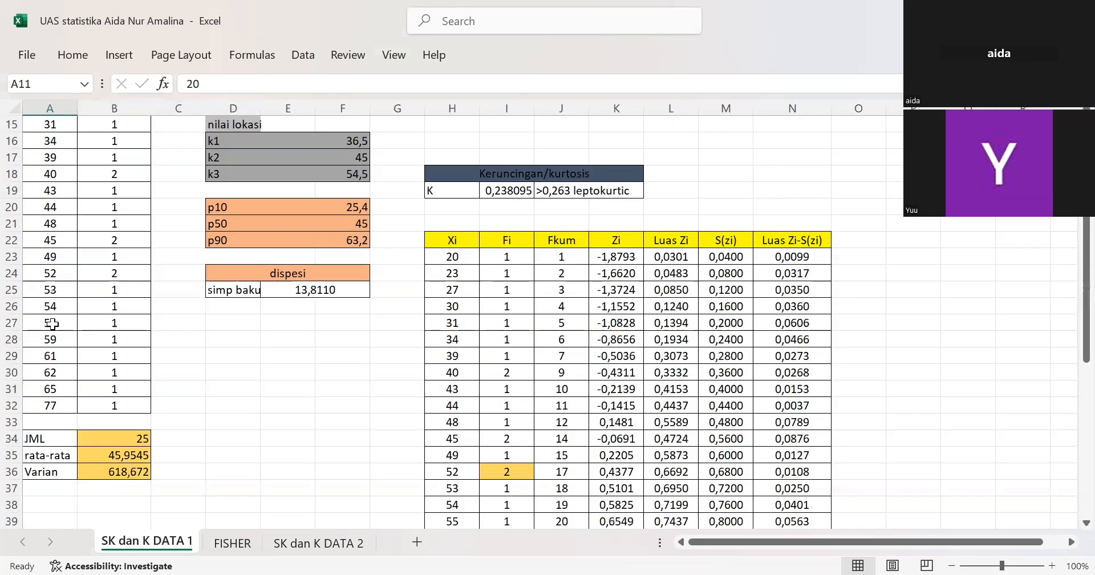
{"action": "left_click", "coordinate": [51, 402]}
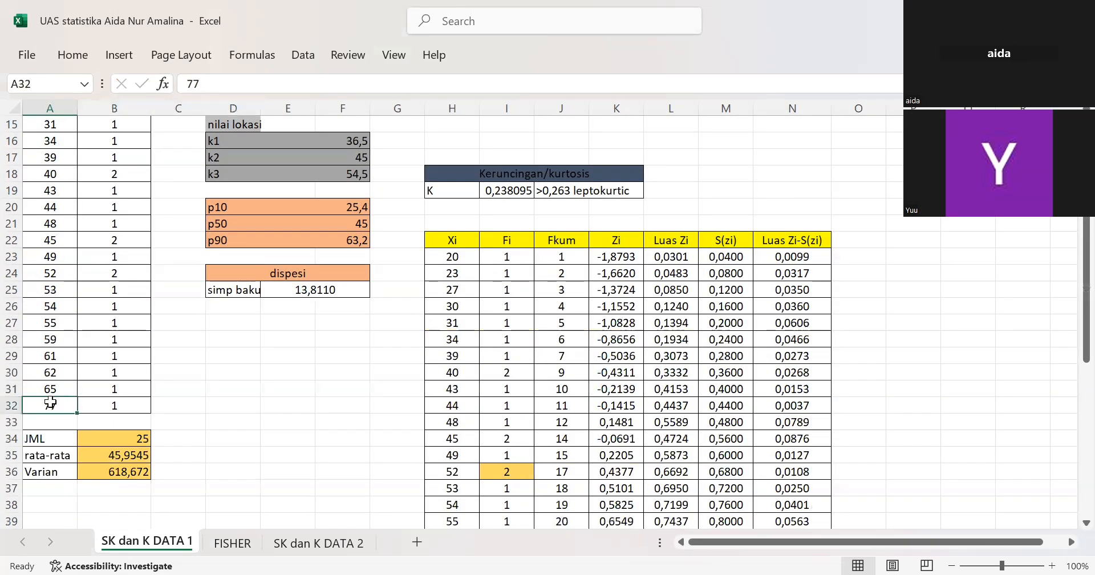
{"action": "scroll", "coordinate": [51, 403], "scroll_direction": "up", "scroll_amount": 3}
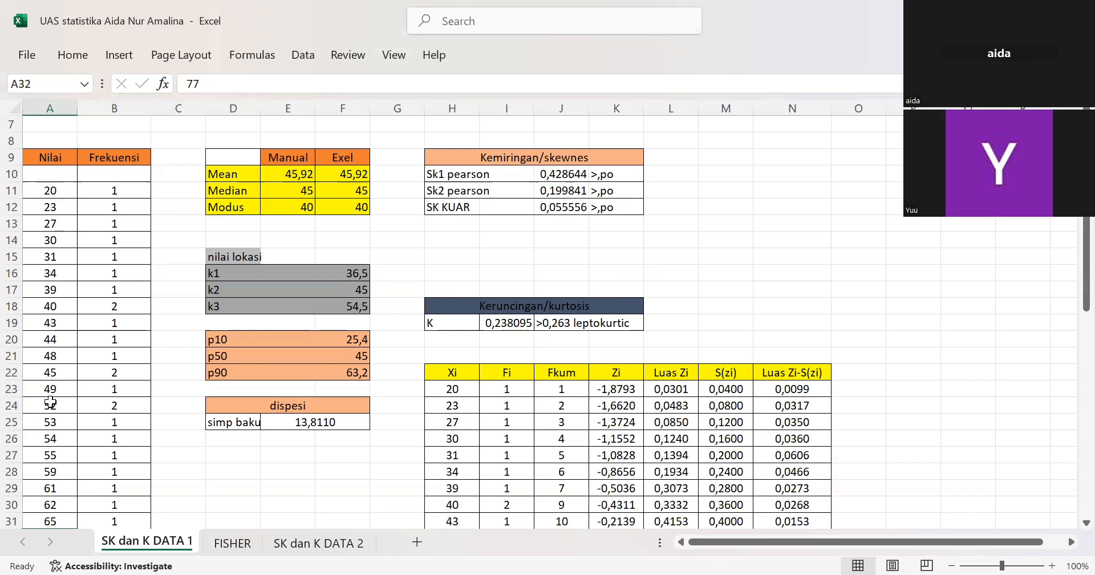
{"action": "left_click", "coordinate": [51, 402]}
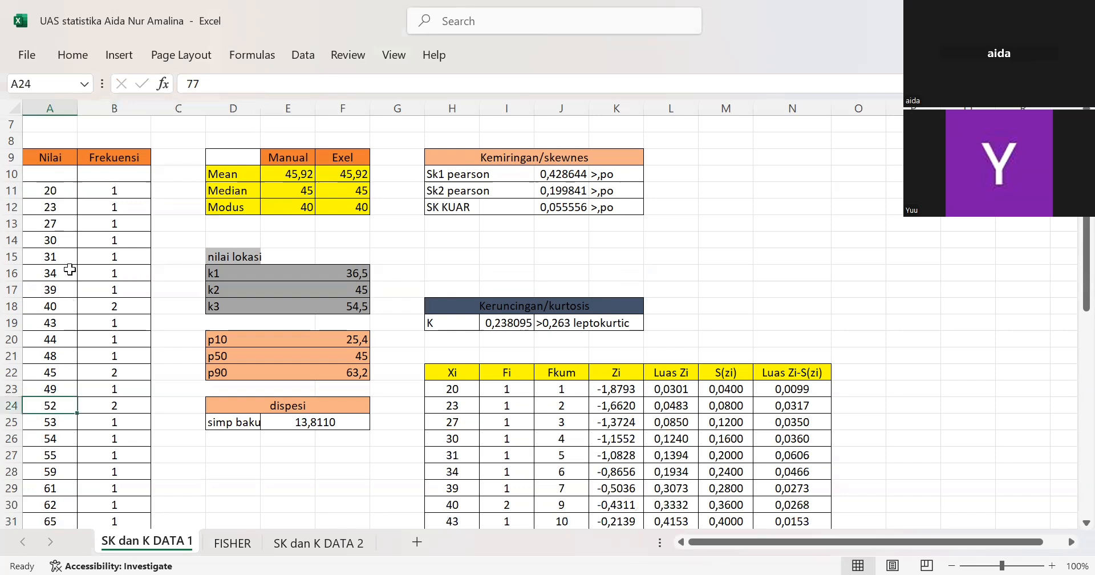
{"action": "right_click", "coordinate": [52, 405]}
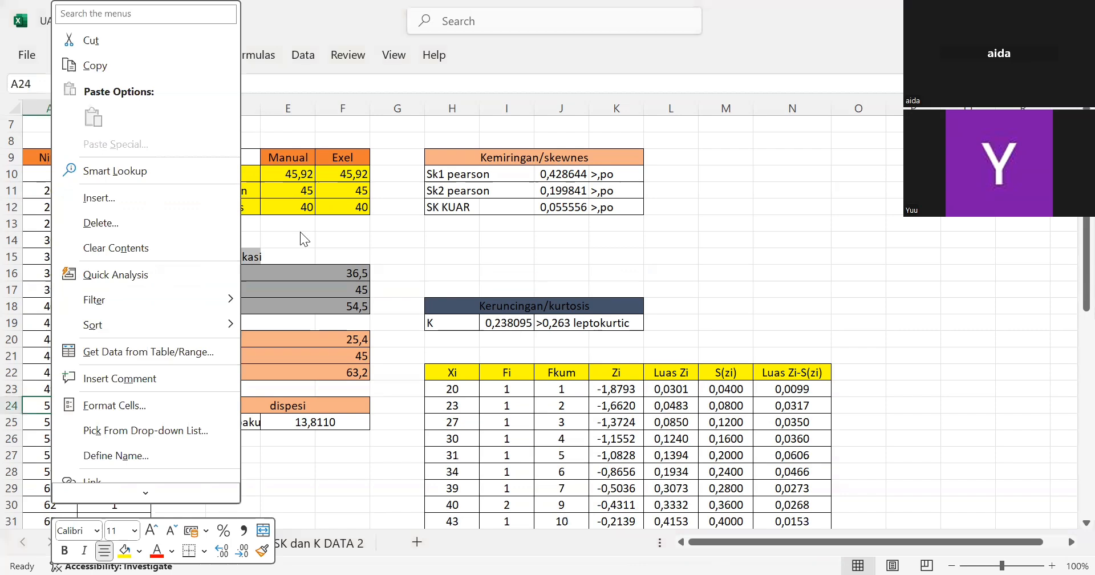
{"action": "left_click", "coordinate": [61, 190]}
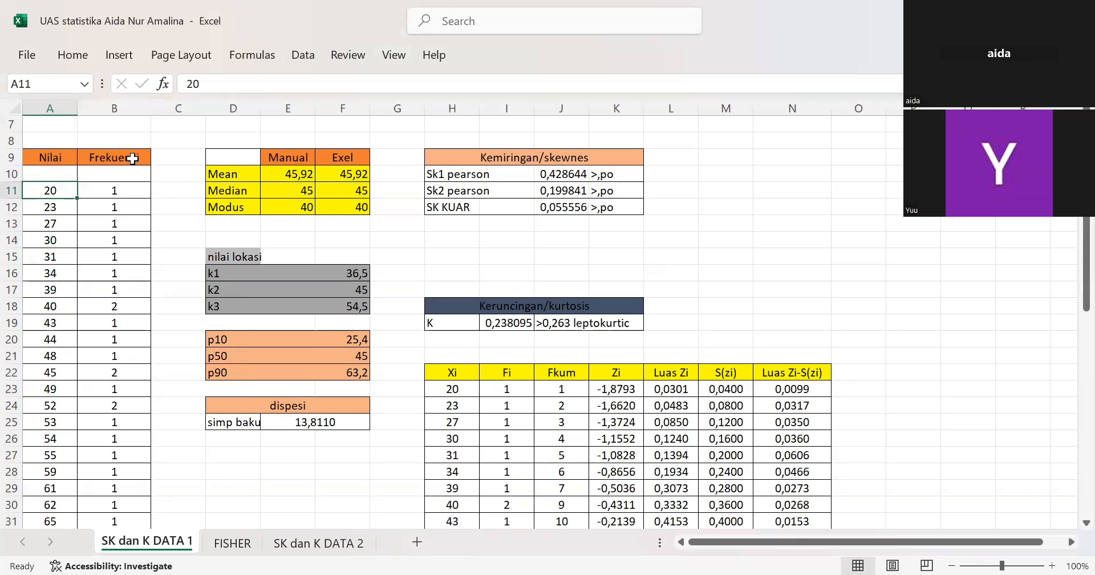
{"action": "scroll", "coordinate": [133, 158], "scroll_direction": "up", "scroll_amount": 2}
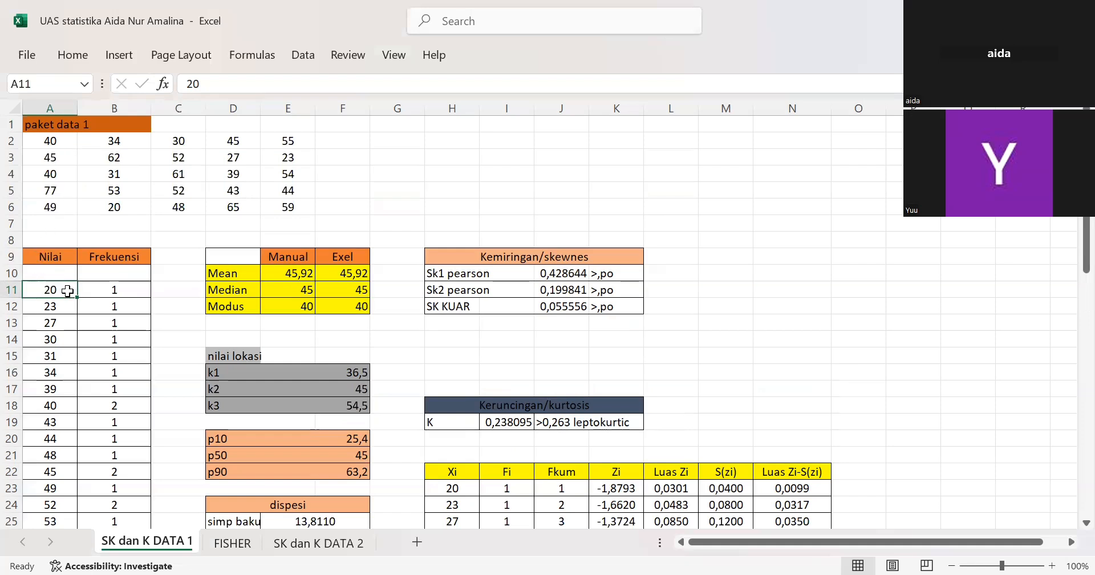
- Check the Frekuensi entries from B11 to B32 against how often each value occurs in A2:E6
{"action": "left_click", "coordinate": [101, 289]}
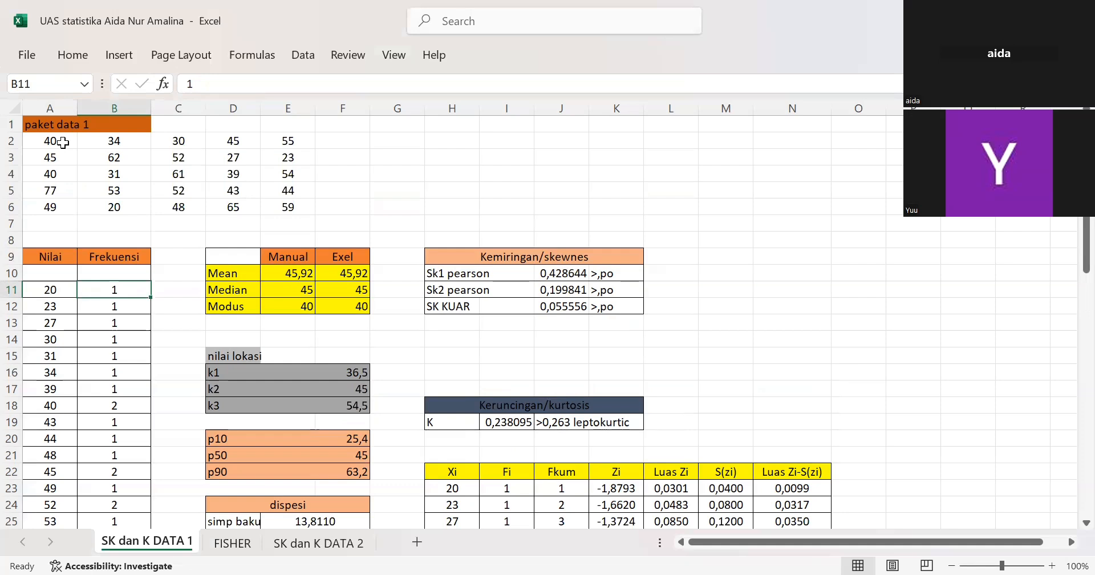
{"action": "left_click_drag", "start_coordinate": [63, 142], "coordinate": [286, 210]}
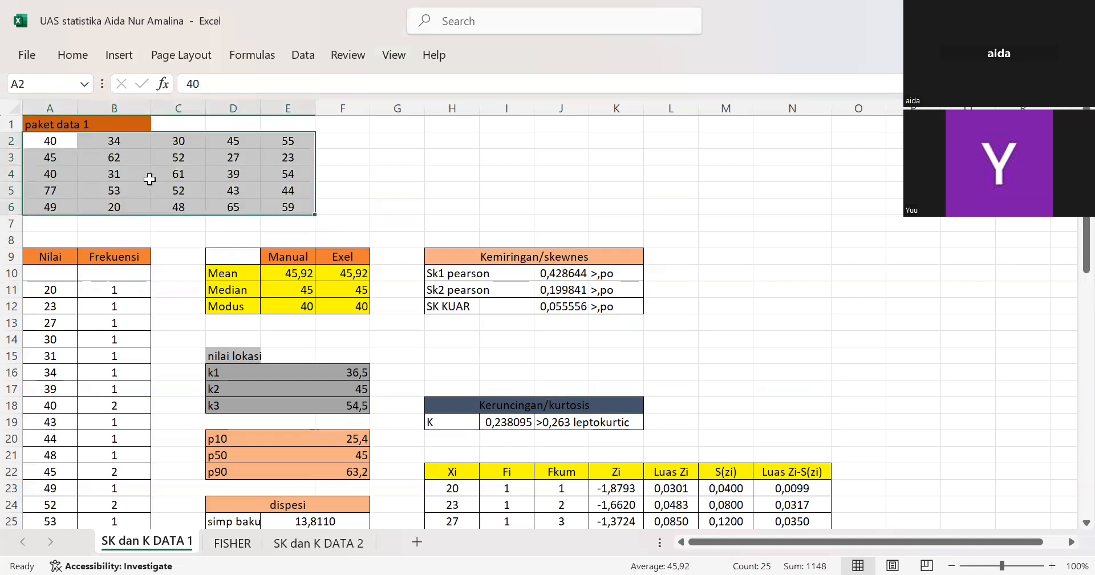
{"action": "left_click", "coordinate": [126, 204]}
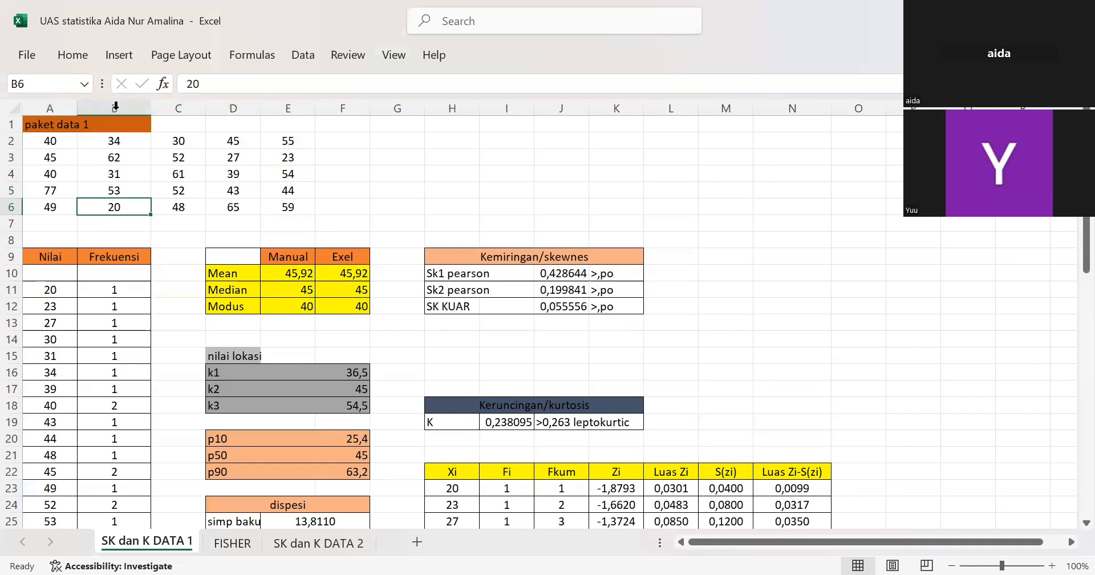
{"action": "left_click", "coordinate": [114, 108]}
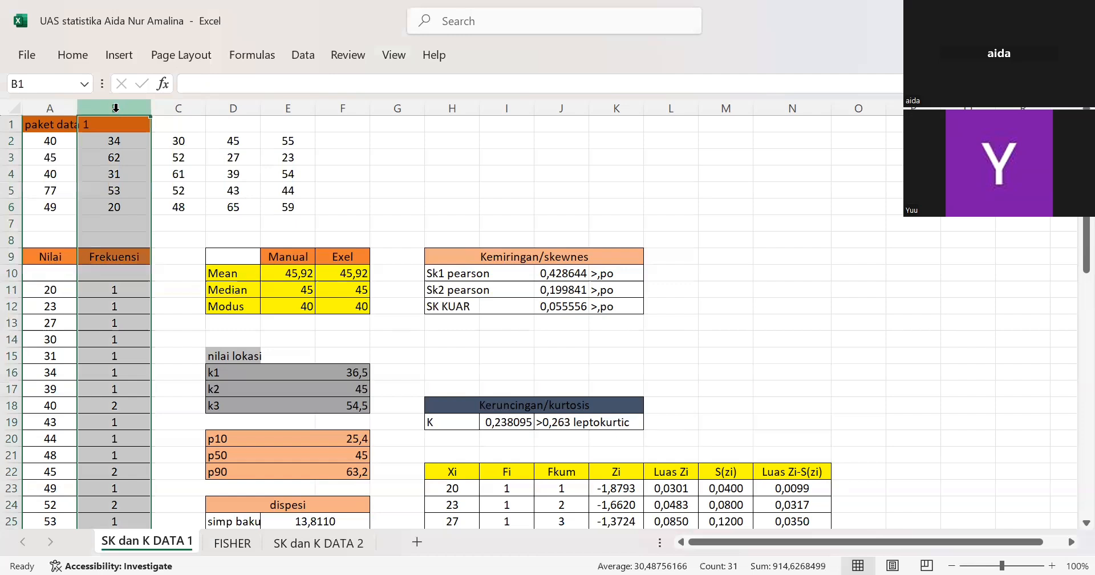
{"action": "left_click", "coordinate": [129, 206]}
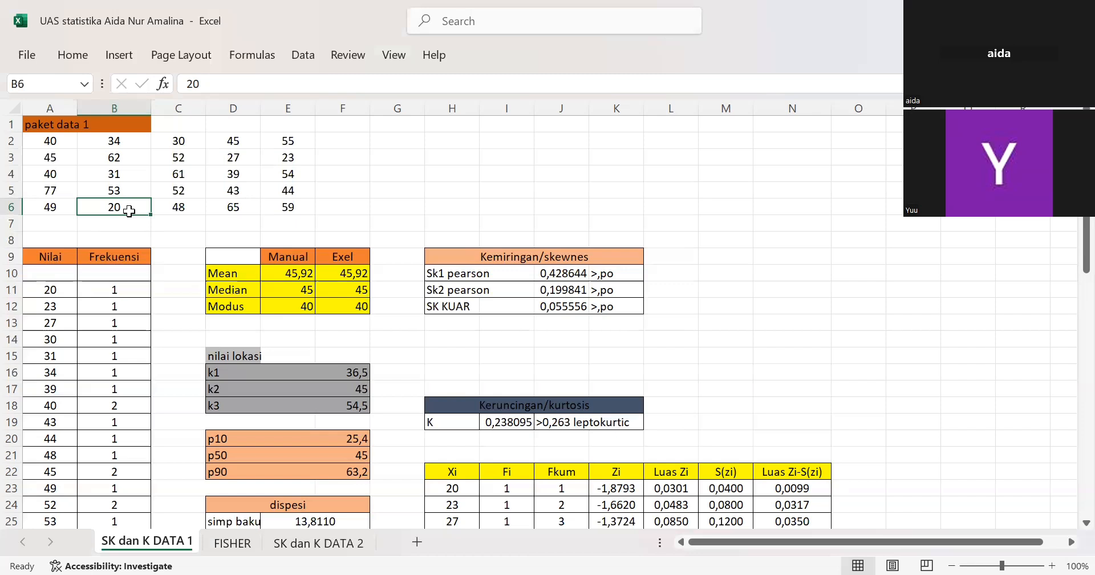
{"action": "left_click_drag", "start_coordinate": [53, 140], "coordinate": [276, 202]}
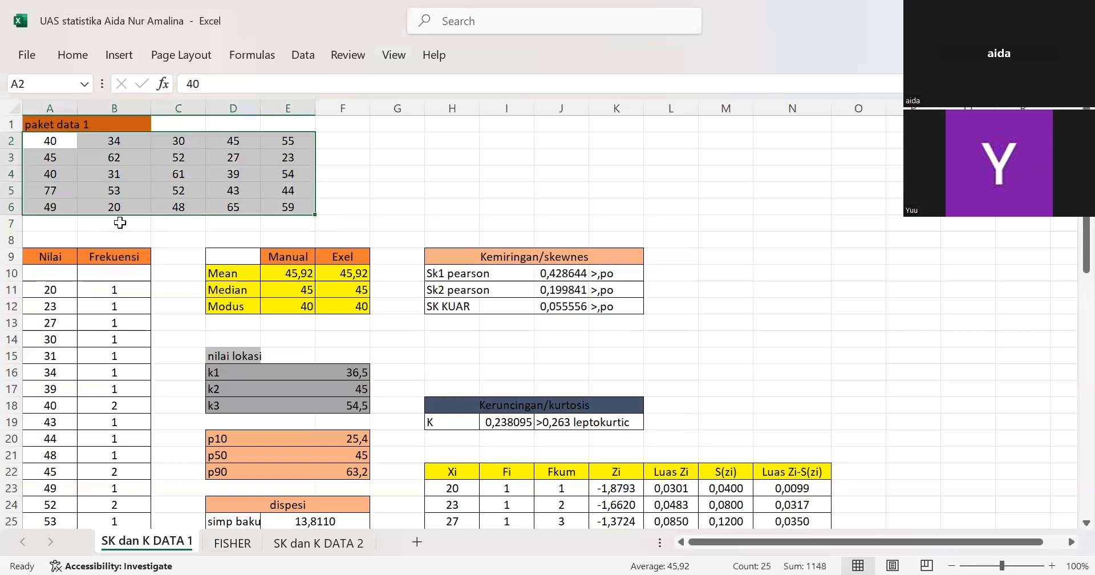
{"action": "scroll", "coordinate": [118, 222], "scroll_direction": "down", "scroll_amount": 2}
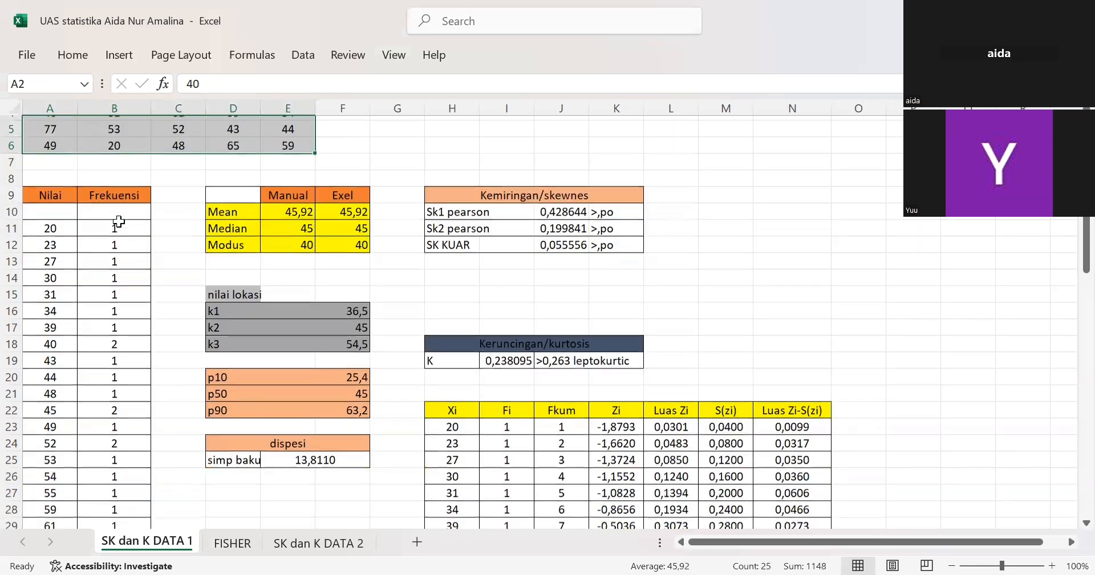
{"action": "left_click", "coordinate": [60, 238]}
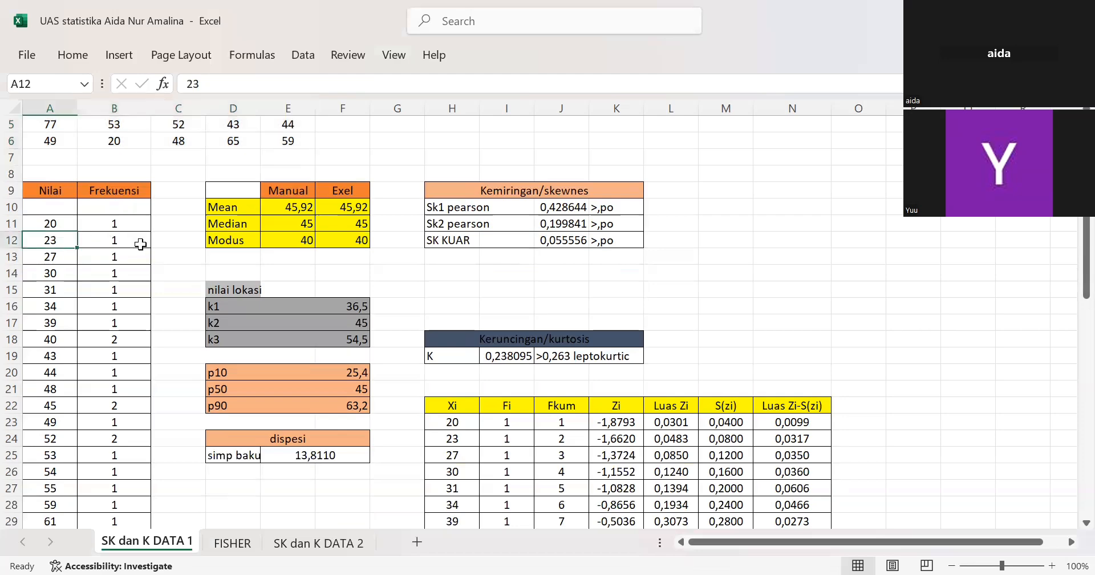
{"action": "scroll", "coordinate": [140, 244], "scroll_direction": "down", "scroll_amount": 1}
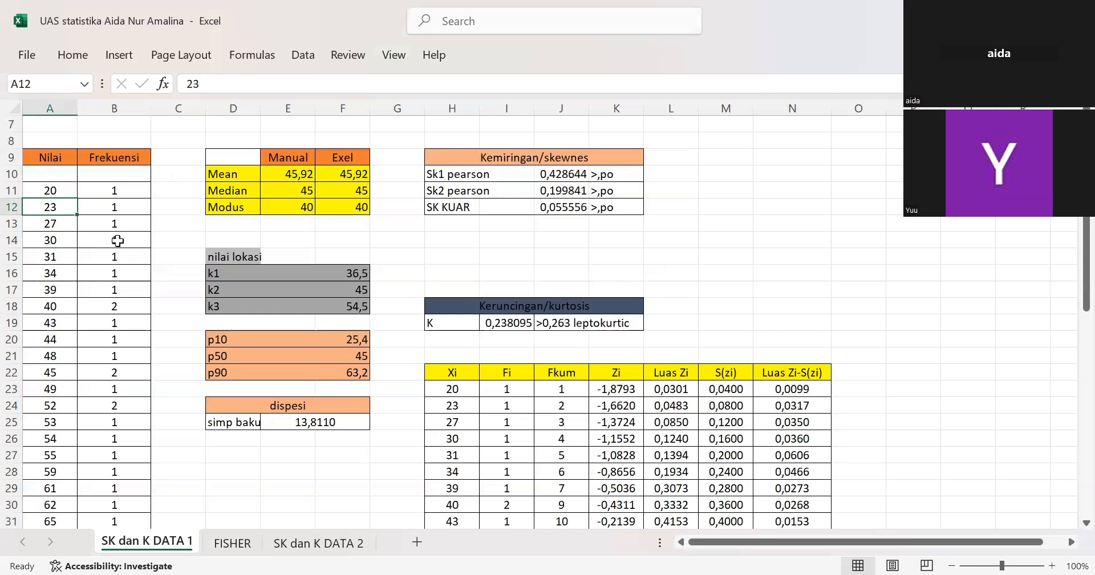
{"action": "scroll", "coordinate": [118, 241], "scroll_direction": "down", "scroll_amount": 2}
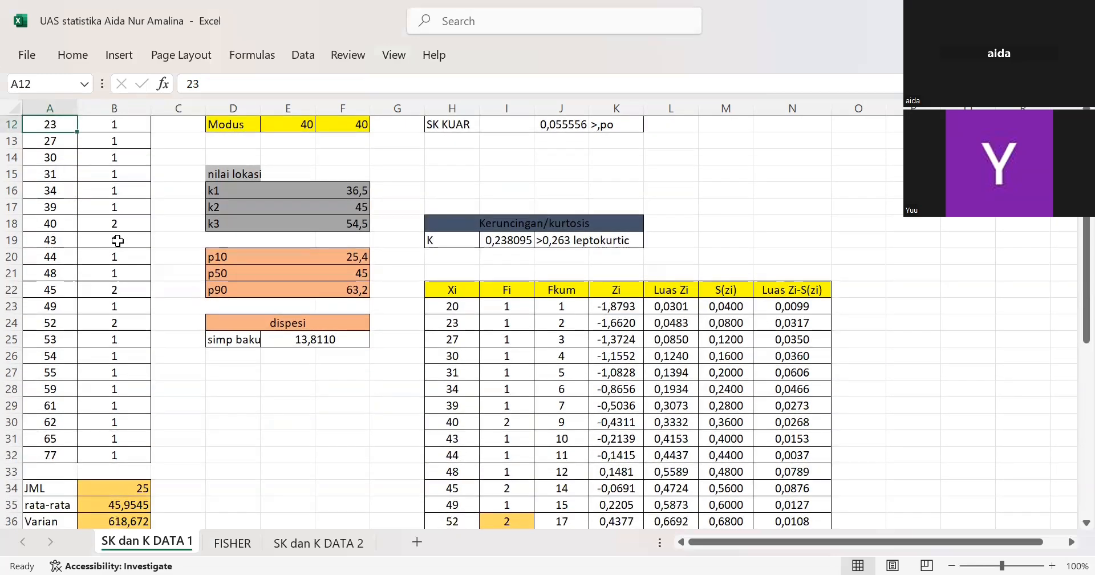
{"action": "scroll", "coordinate": [117, 241], "scroll_direction": "down", "scroll_amount": 2}
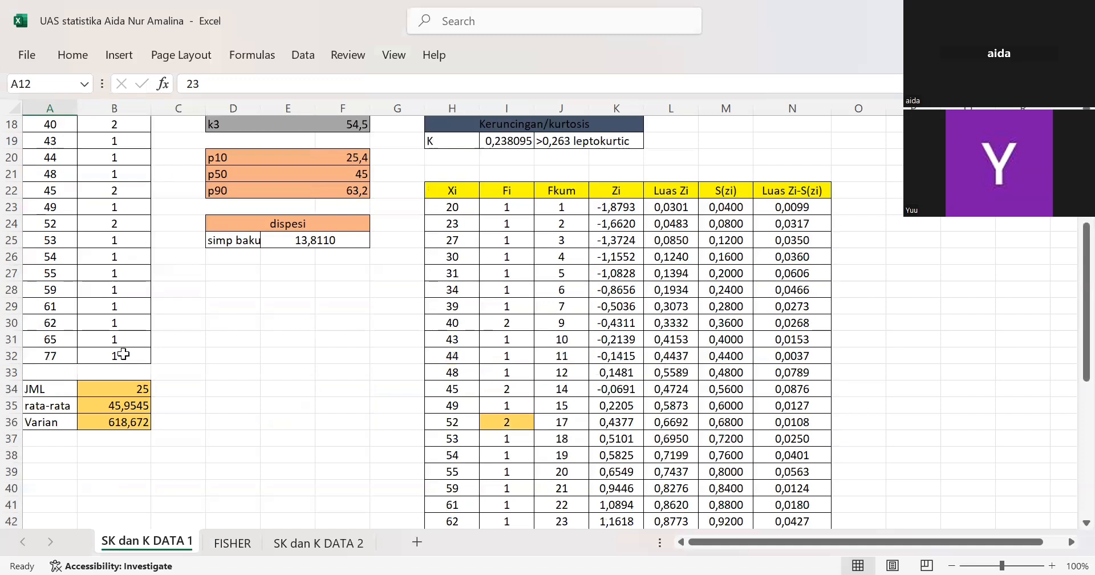
- Review the JML, rata-rata and Varian rows below the frequency table in A34:B36
{"action": "left_click", "coordinate": [54, 388]}
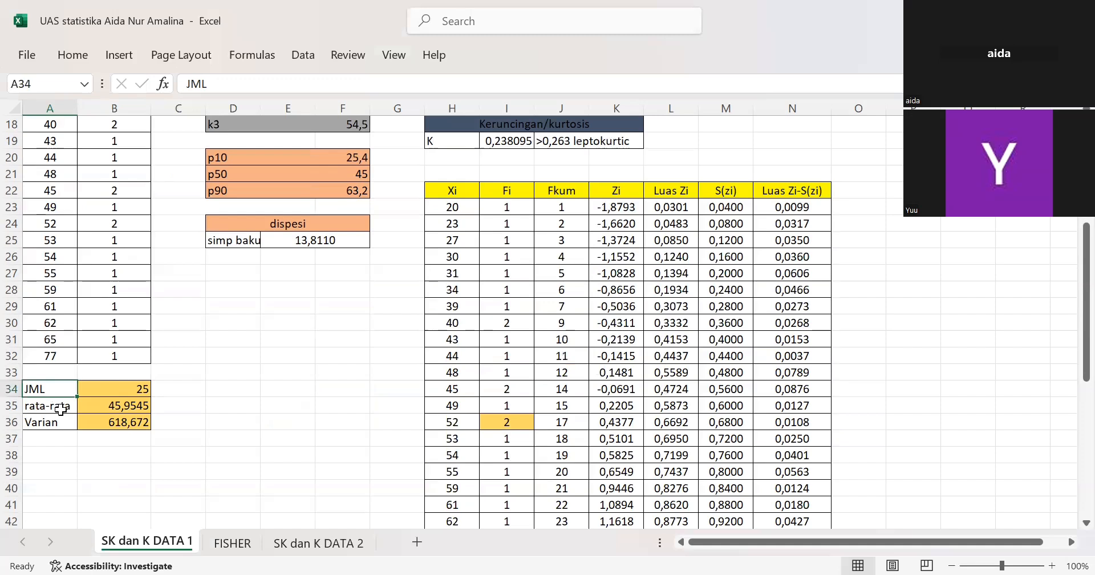
{"action": "left_click", "coordinate": [59, 406]}
{"action": "left_click", "coordinate": [63, 432]}
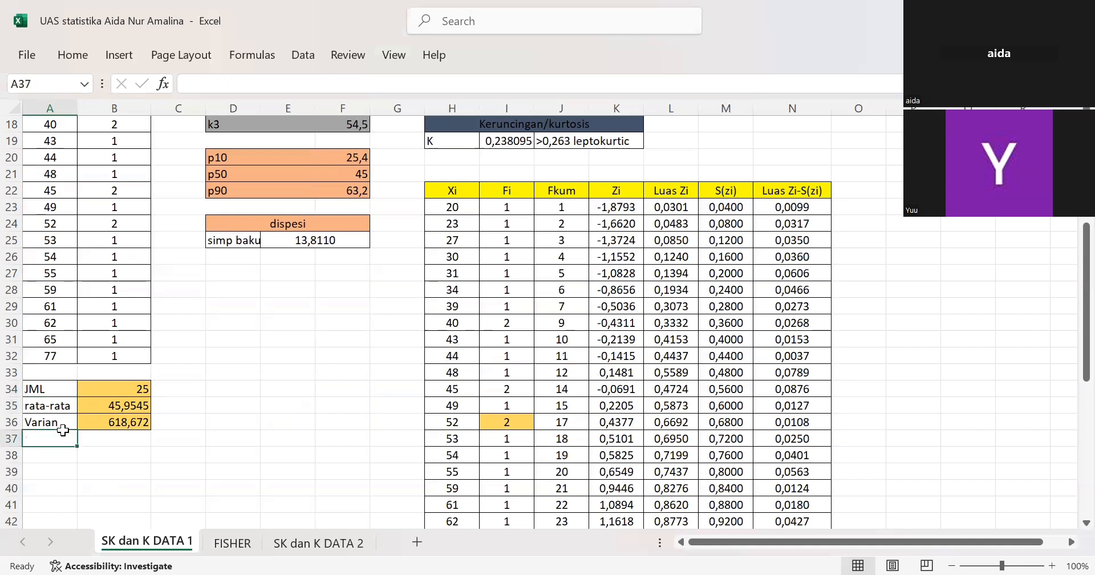
{"action": "left_click", "coordinate": [61, 423]}
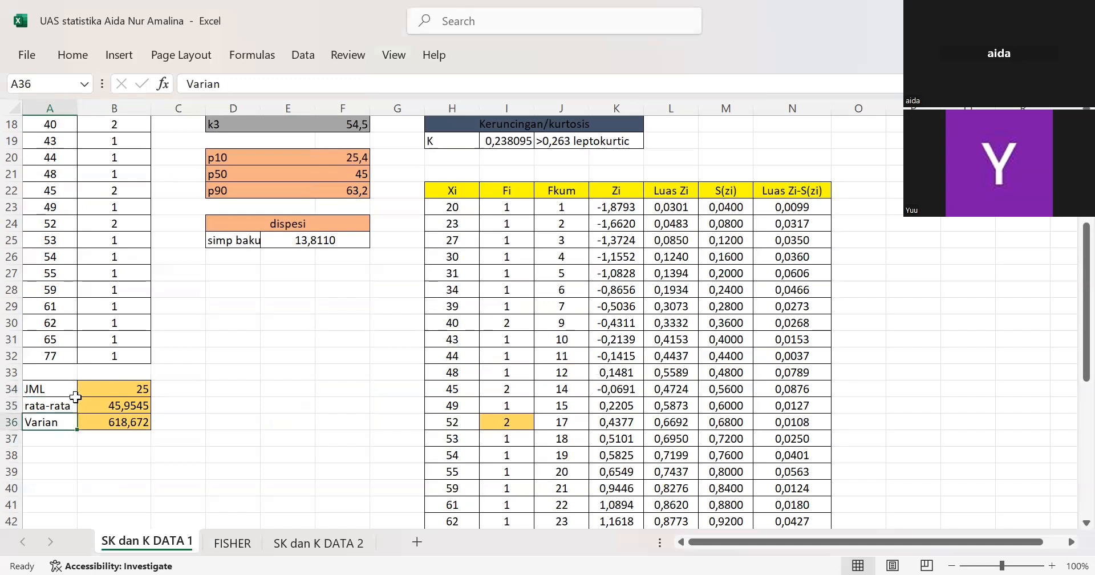
- Re-enter the JML total in B34 with AutoSum over the frequencies in B11:B33
{"action": "left_click", "coordinate": [139, 386]}
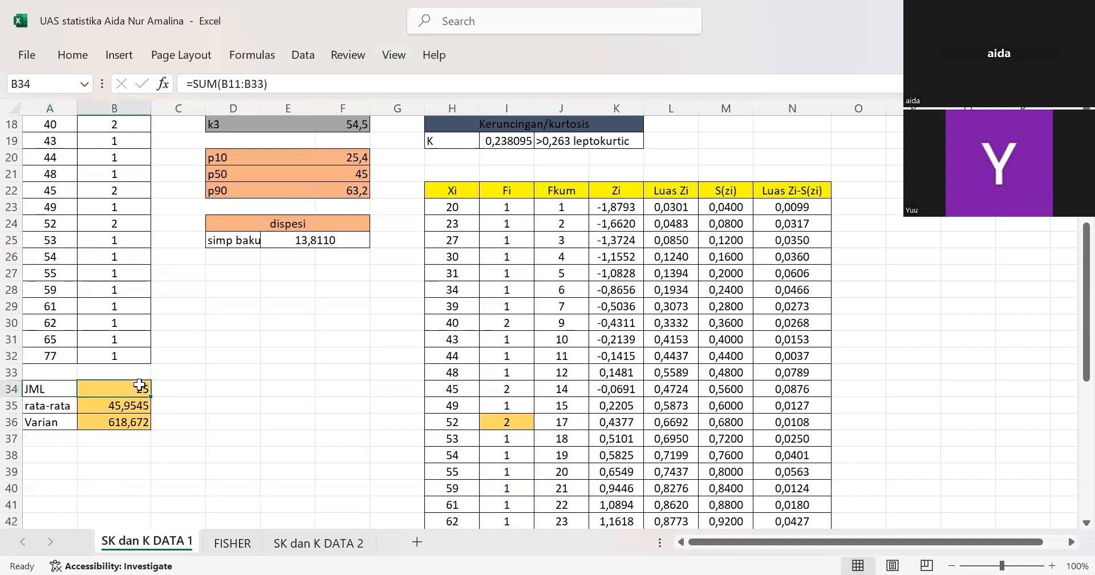
{"action": "left_click", "coordinate": [74, 56]}
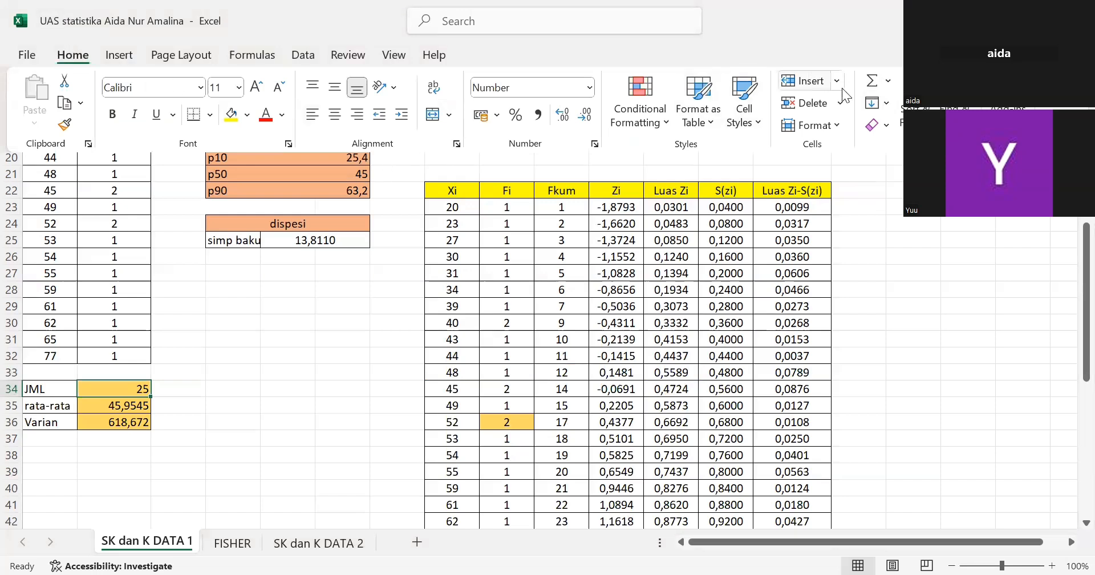
{"action": "left_click", "coordinate": [871, 92]}
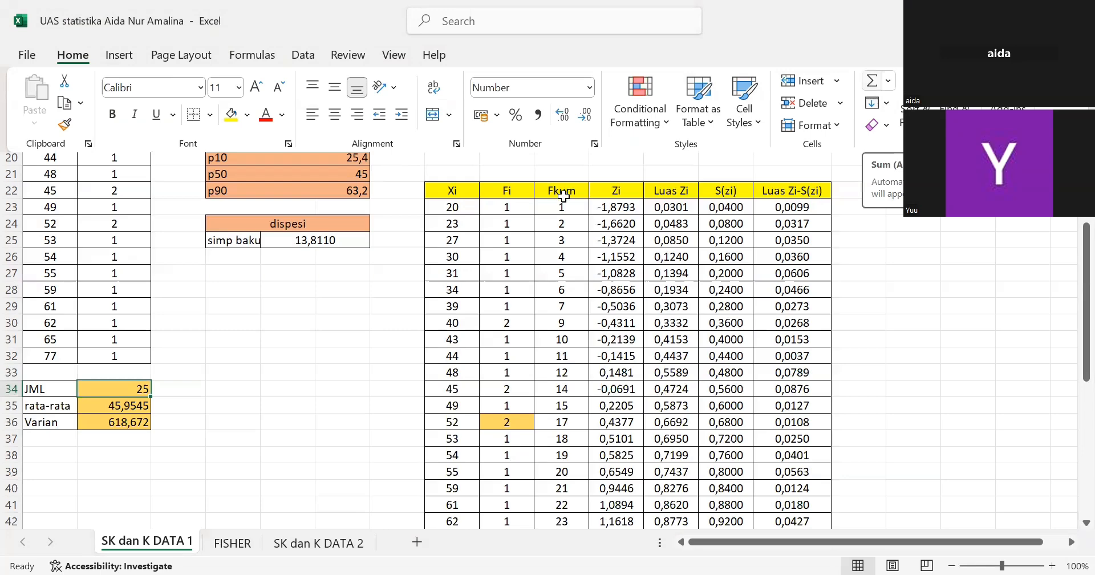
{"action": "scroll", "coordinate": [139, 240], "scroll_direction": "up", "scroll_amount": 2}
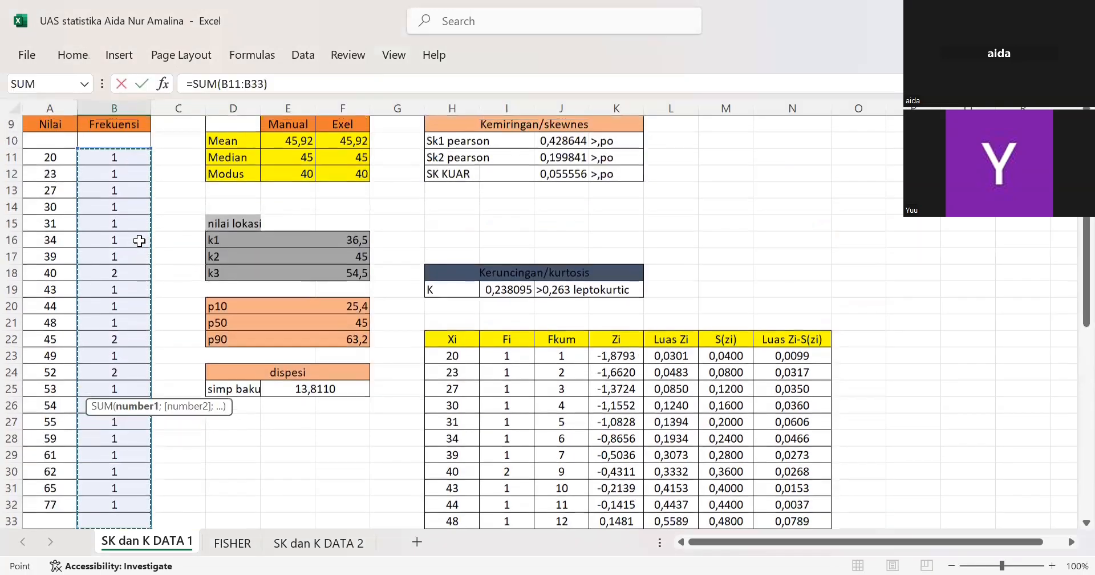
{"action": "scroll", "coordinate": [139, 241], "scroll_direction": "down", "scroll_amount": 3}
{"action": "scroll", "coordinate": [139, 241], "scroll_direction": "down", "scroll_amount": 1}
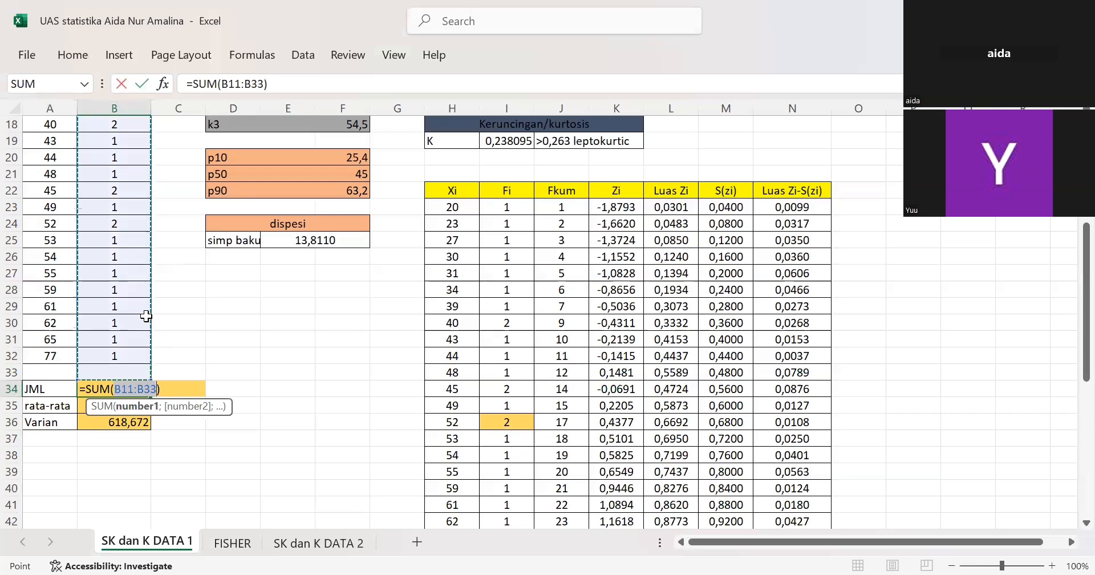
{"action": "key", "text": "Return"}
- Compare the JML total in B34 with the Frekuensi column and the number of raw data values in A2:E6
{"action": "left_click", "coordinate": [128, 388]}
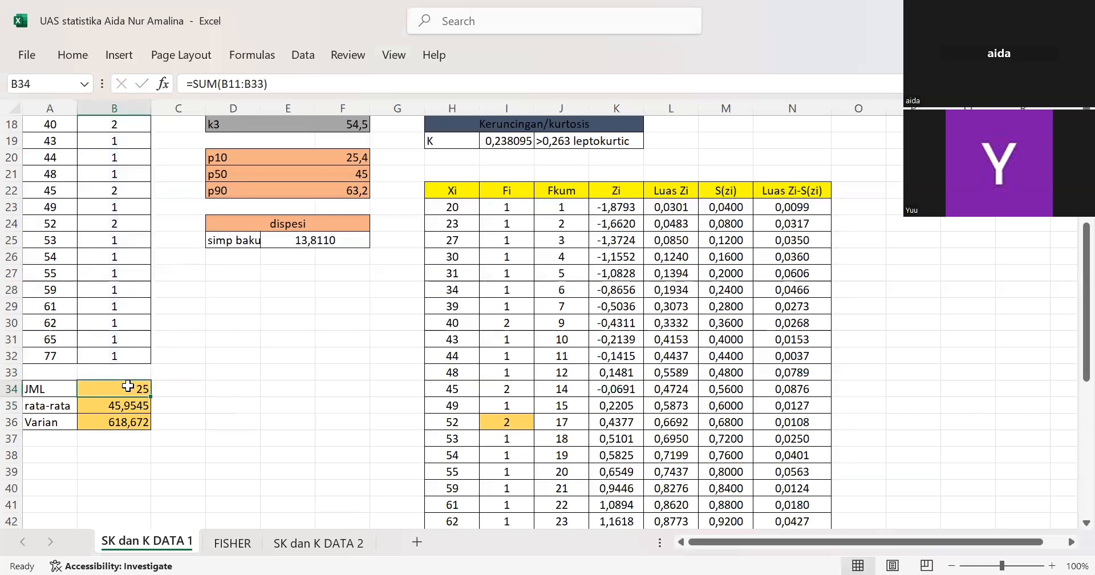
{"action": "scroll", "coordinate": [134, 258], "scroll_direction": "up", "scroll_amount": 3}
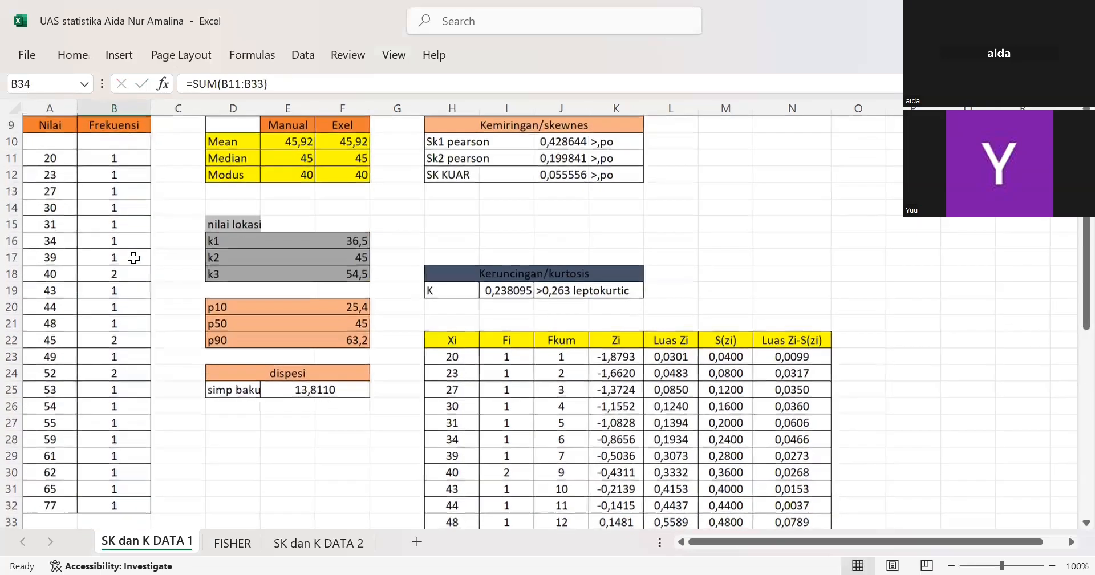
{"action": "scroll", "coordinate": [133, 257], "scroll_direction": "down", "scroll_amount": 1}
{"action": "scroll", "coordinate": [133, 258], "scroll_direction": "down", "scroll_amount": 1}
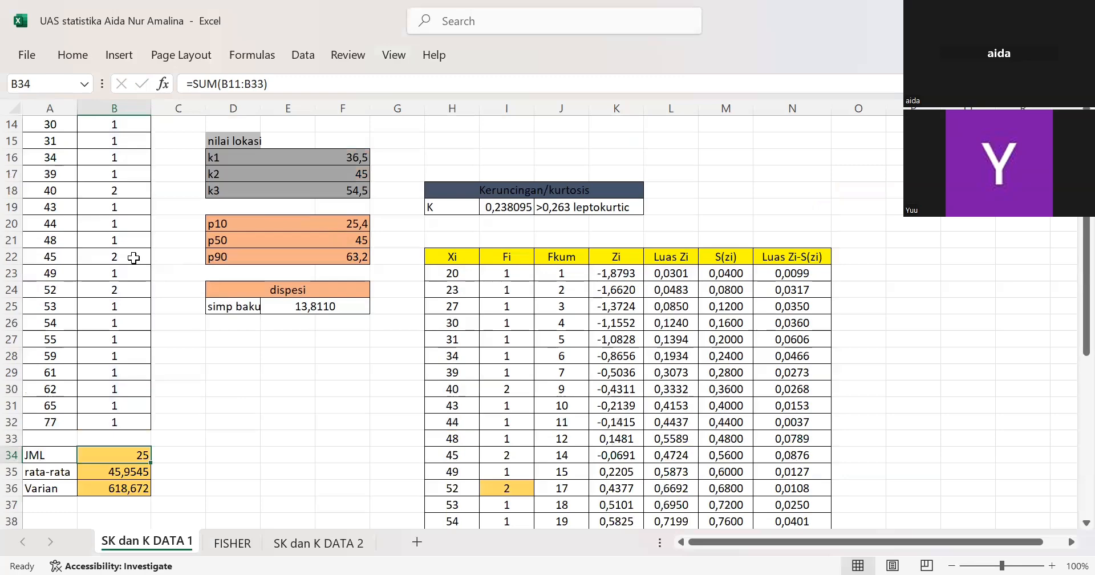
{"action": "scroll", "coordinate": [133, 258], "scroll_direction": "up", "scroll_amount": 5}
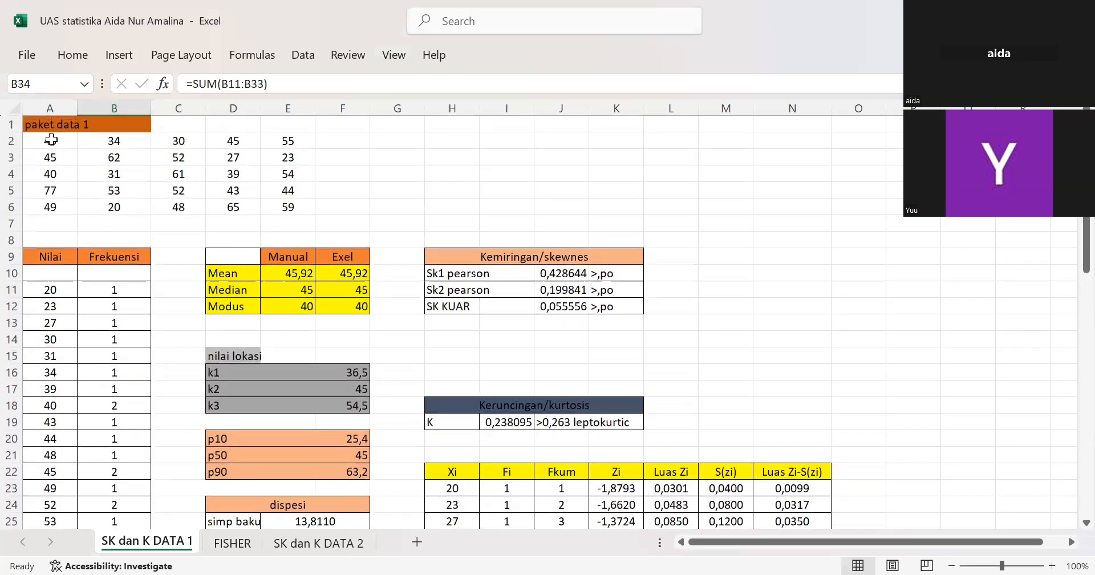
{"action": "left_click_drag", "start_coordinate": [53, 141], "coordinate": [276, 214]}
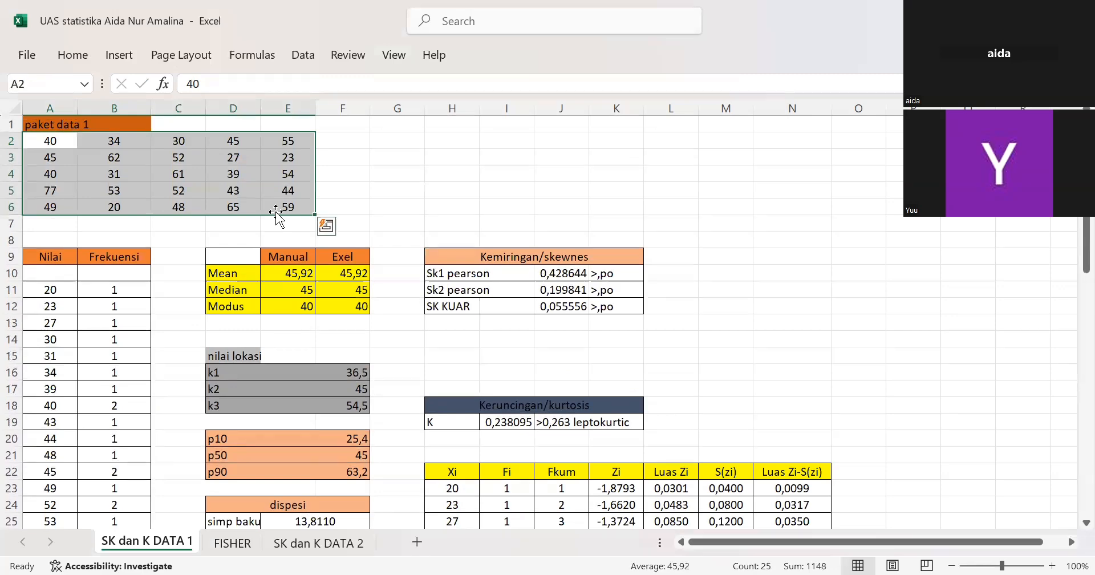
{"action": "scroll", "coordinate": [147, 256], "scroll_direction": "down", "scroll_amount": 4}
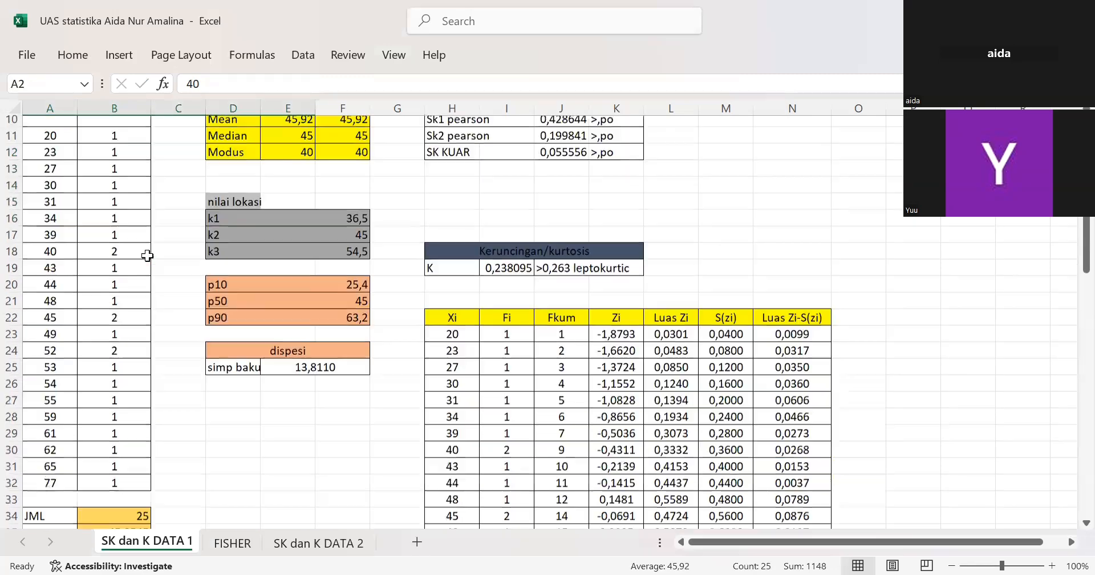
{"action": "scroll", "coordinate": [147, 256], "scroll_direction": "down", "scroll_amount": 1}
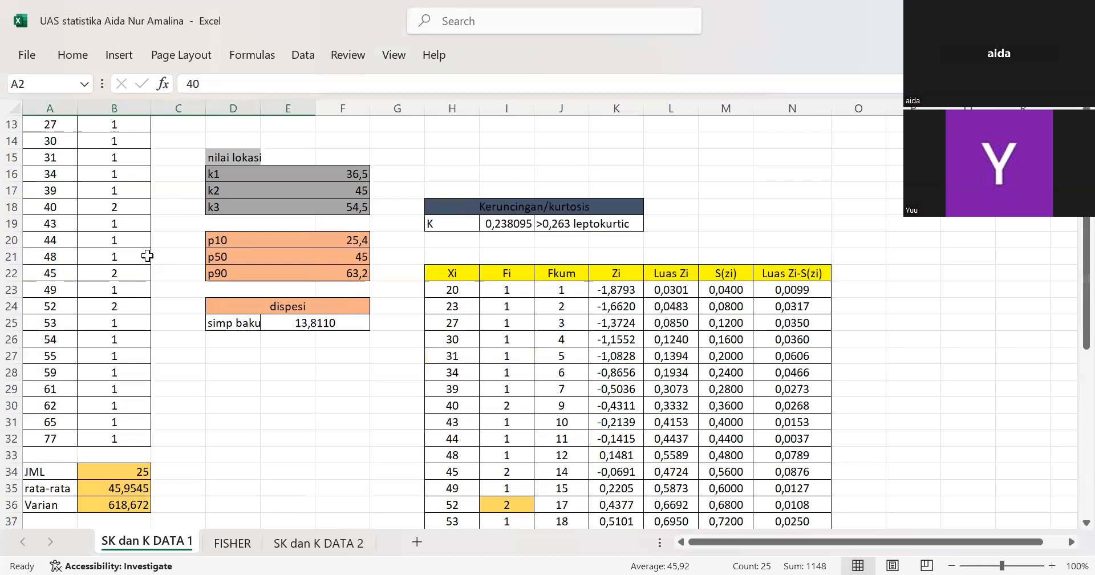
{"action": "left_click", "coordinate": [122, 472]}
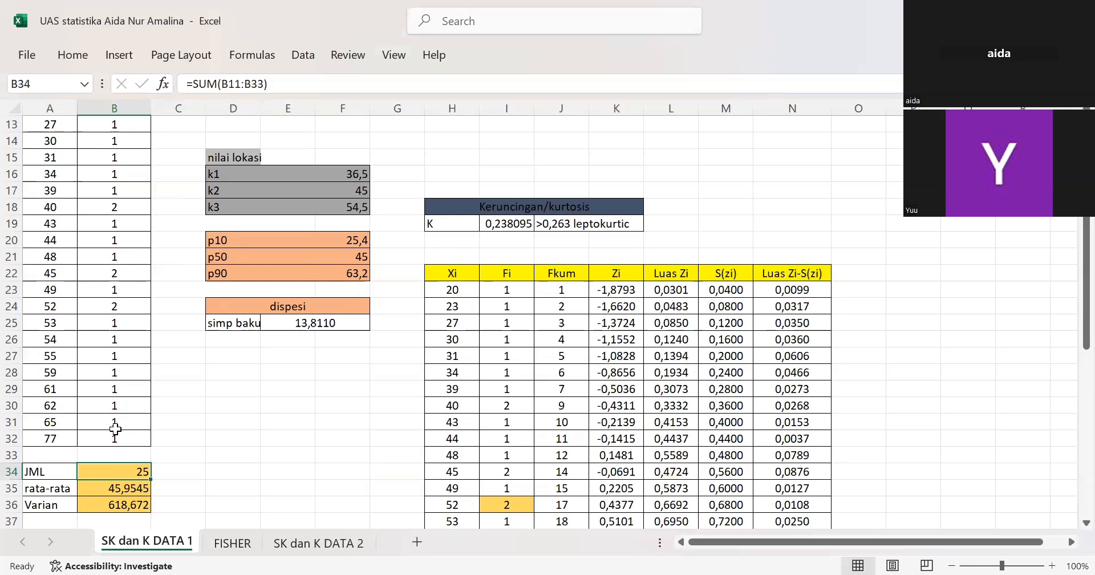
{"action": "scroll", "coordinate": [122, 331], "scroll_direction": "up", "scroll_amount": 2}
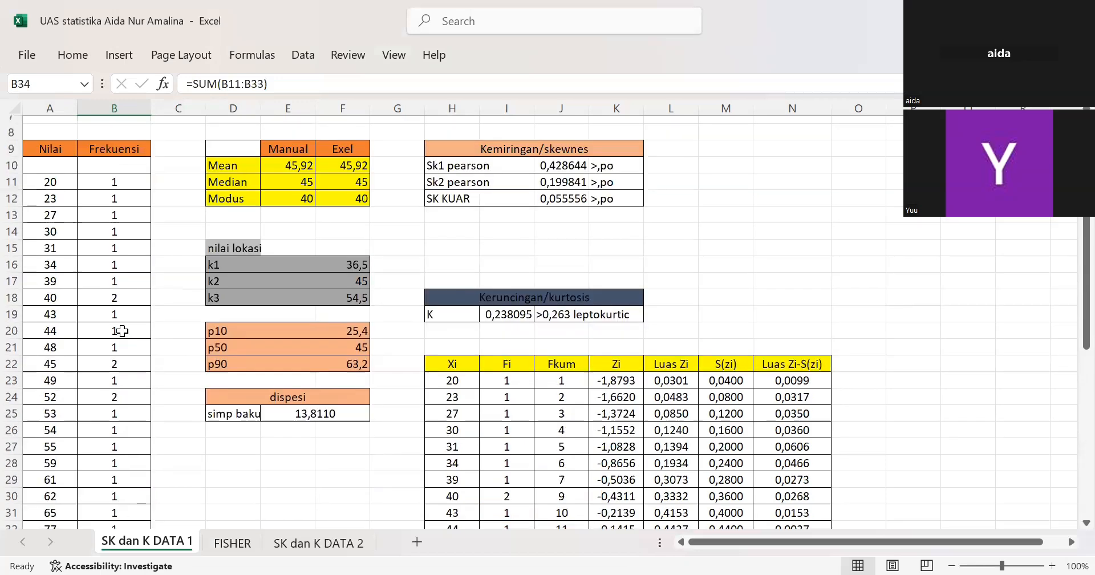
{"action": "scroll", "coordinate": [122, 330], "scroll_direction": "down", "scroll_amount": 3}
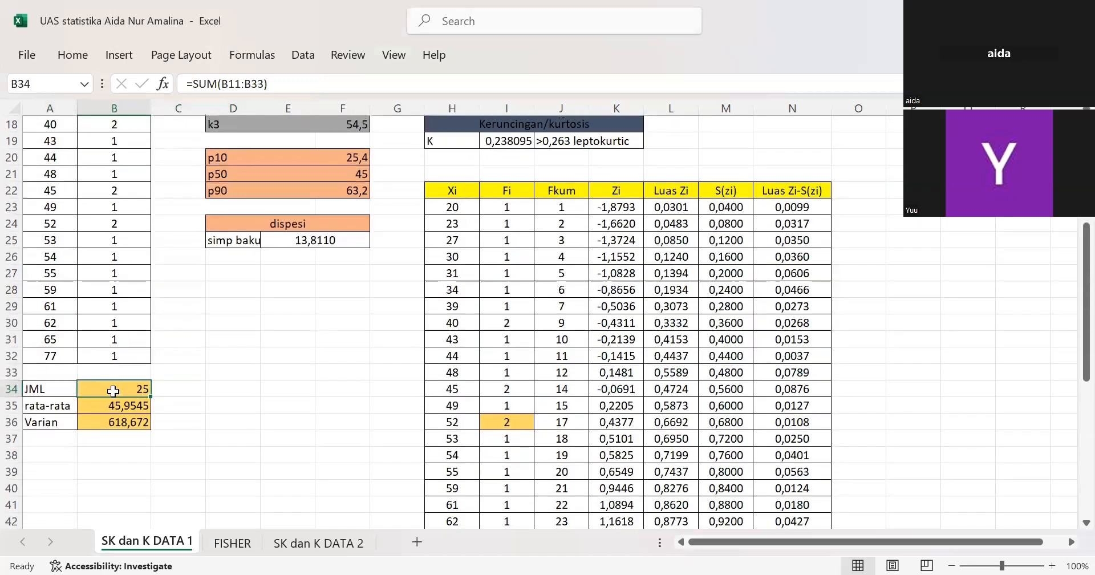
- Enter =SUM(B11:B32) in C34, beside the JML total, to add up the frequencies manually
{"action": "left_click", "coordinate": [181, 386]}
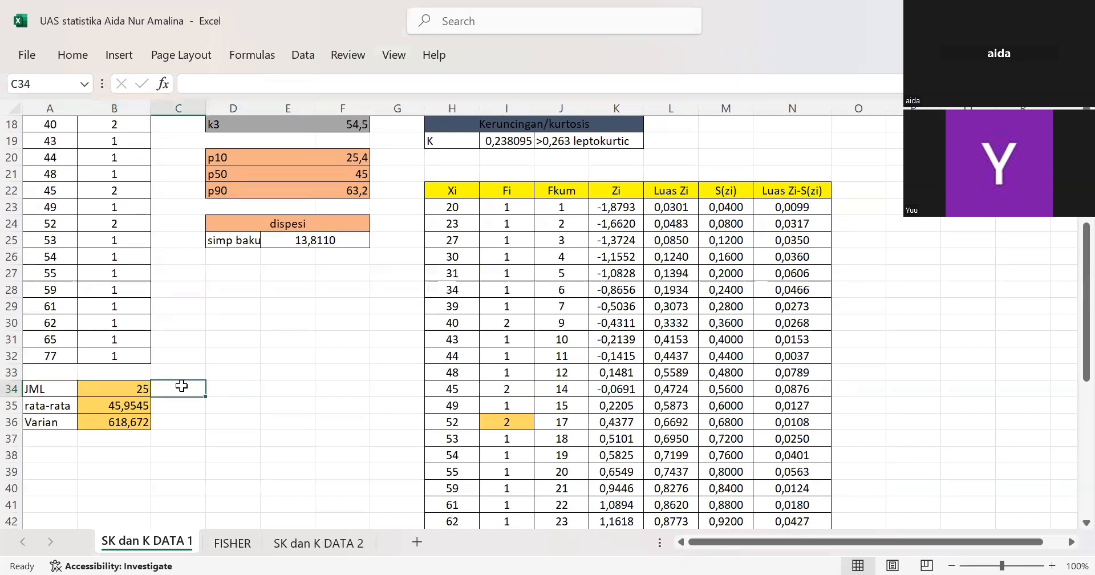
{"action": "type", "text": "="}
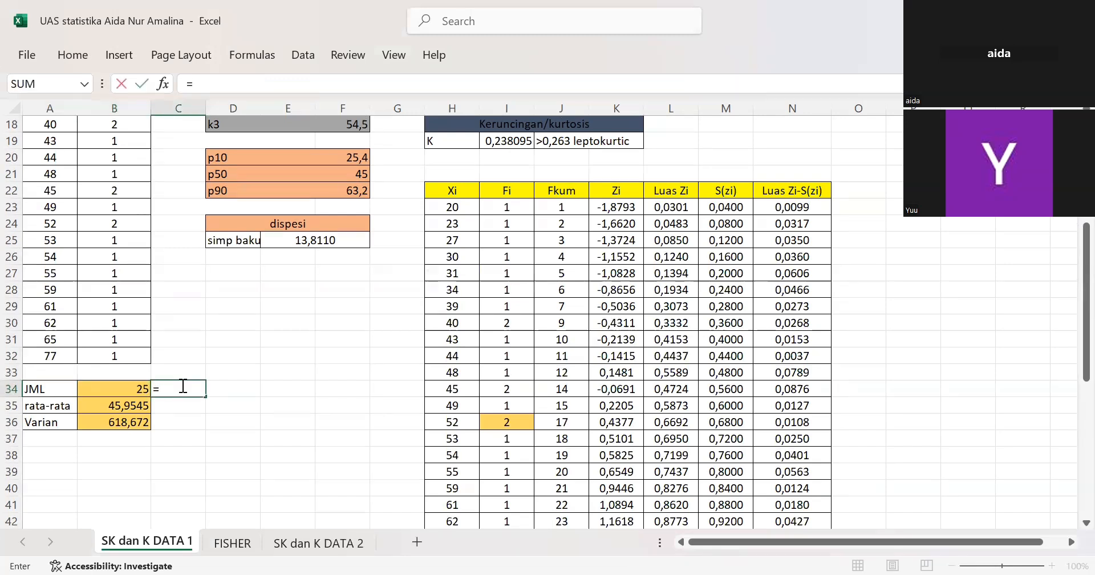
{"action": "type", "text": "sum"}
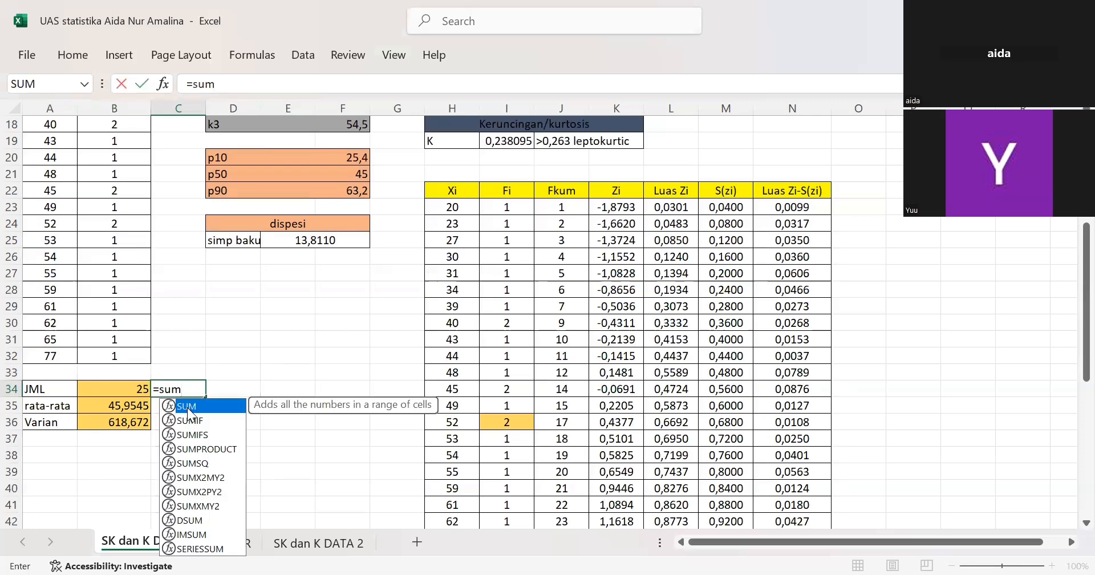
{"action": "key", "text": "Tab"}
{"action": "scroll", "coordinate": [126, 338], "scroll_direction": "up", "scroll_amount": 3}
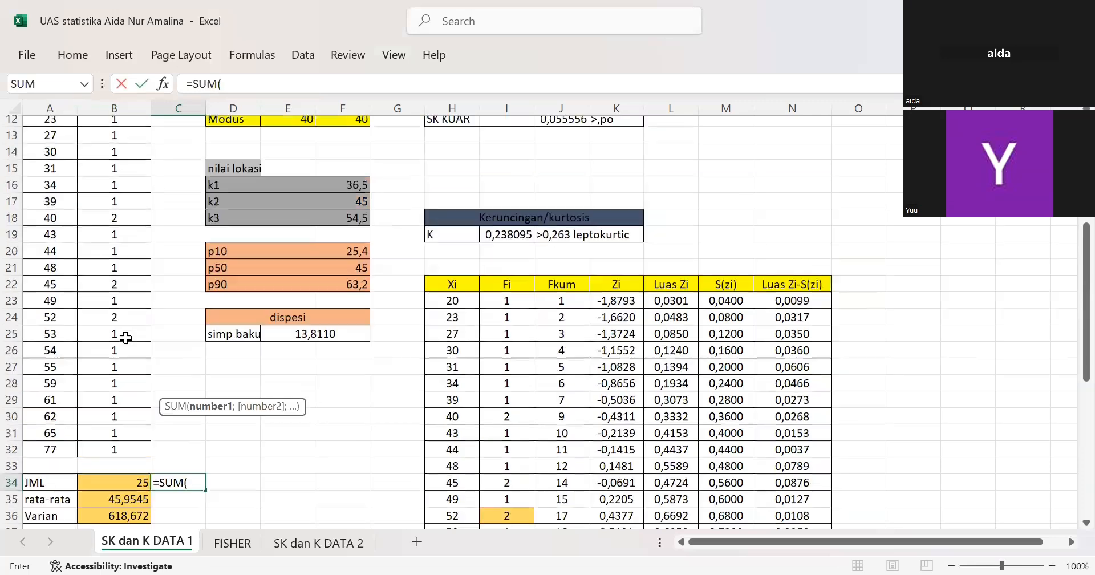
{"action": "scroll", "coordinate": [126, 338], "scroll_direction": "up", "scroll_amount": 2}
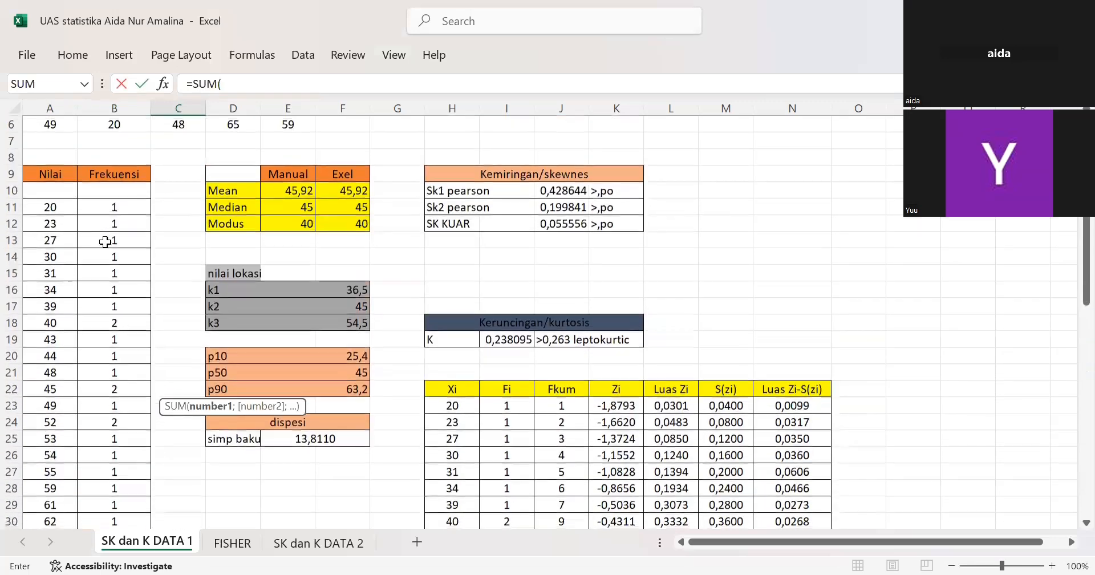
{"action": "left_click", "coordinate": [111, 206]}
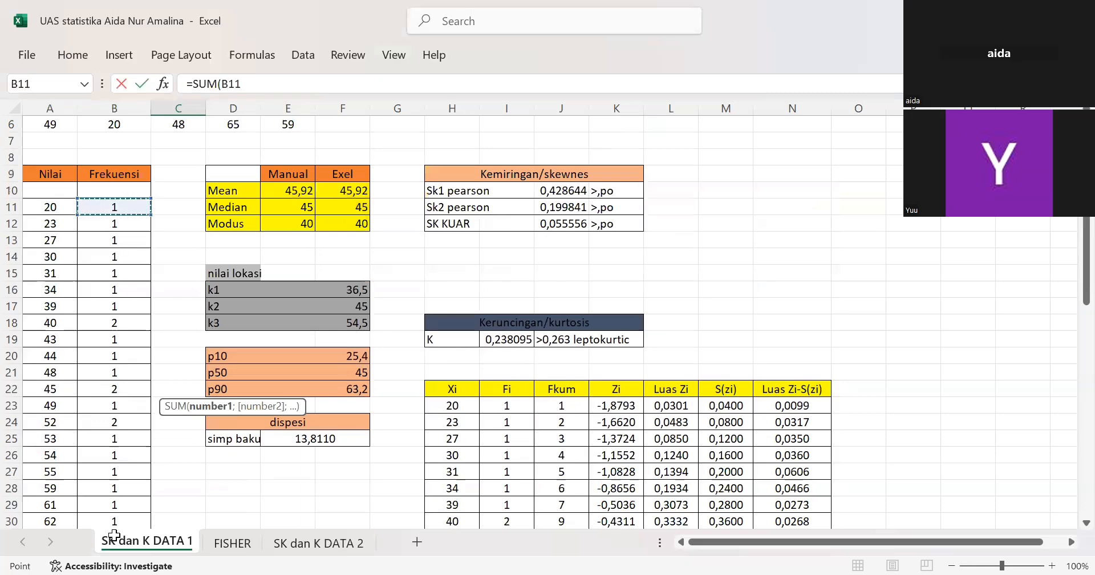
{"action": "scroll", "coordinate": [112, 504], "scroll_direction": "down", "scroll_amount": 1}
{"action": "left_click", "coordinate": [112, 503], "text": "shift"}
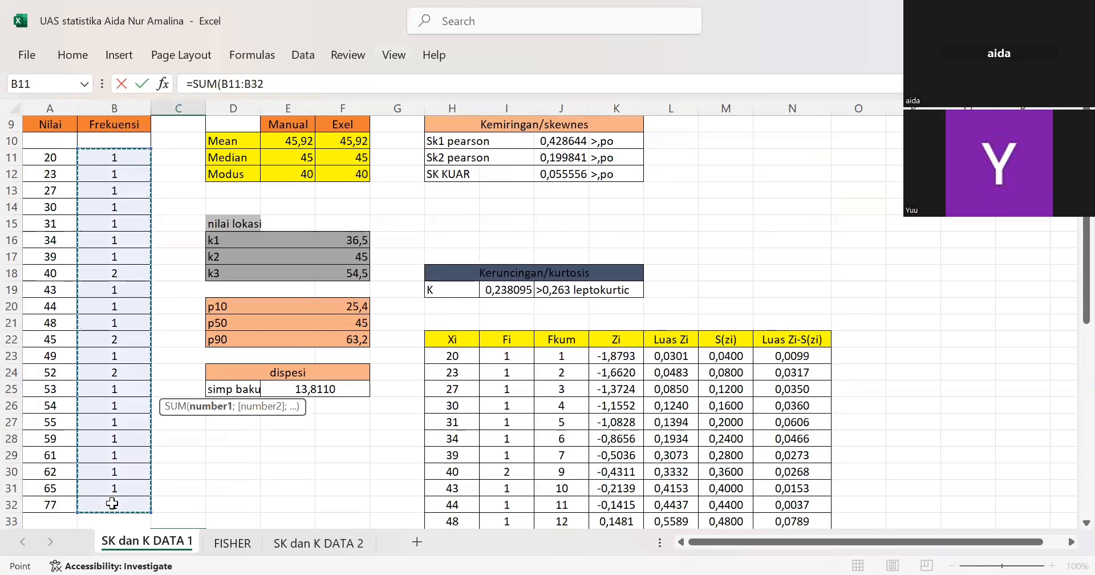
{"action": "type", "text": ")"}
{"action": "scroll", "coordinate": [284, 411], "scroll_direction": "down", "scroll_amount": 3}
{"action": "scroll", "coordinate": [282, 413], "scroll_direction": "down", "scroll_amount": 1}
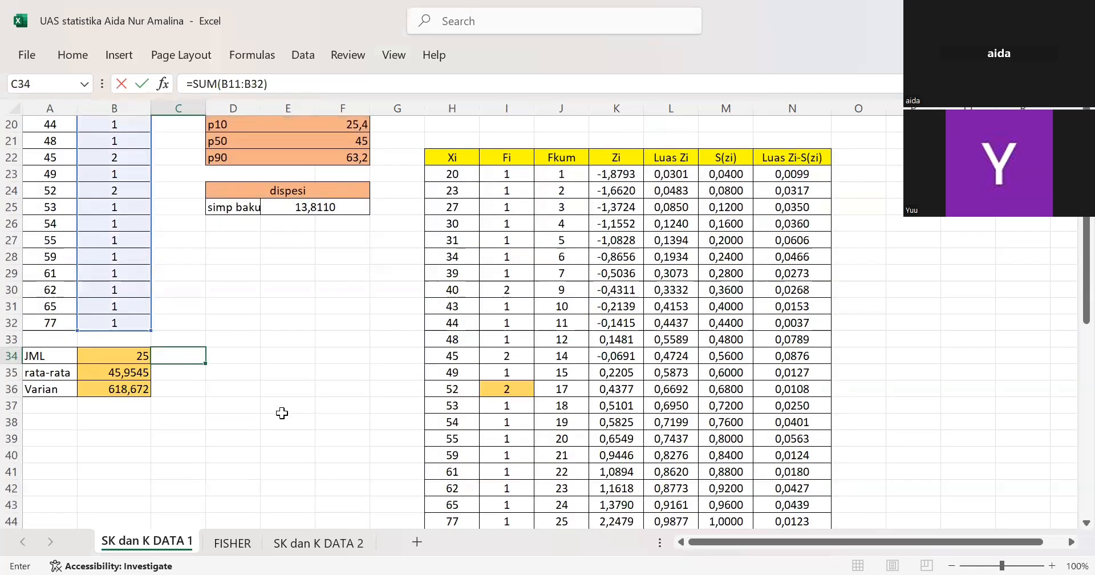
{"action": "scroll", "coordinate": [282, 412], "scroll_direction": "up", "scroll_amount": 1}
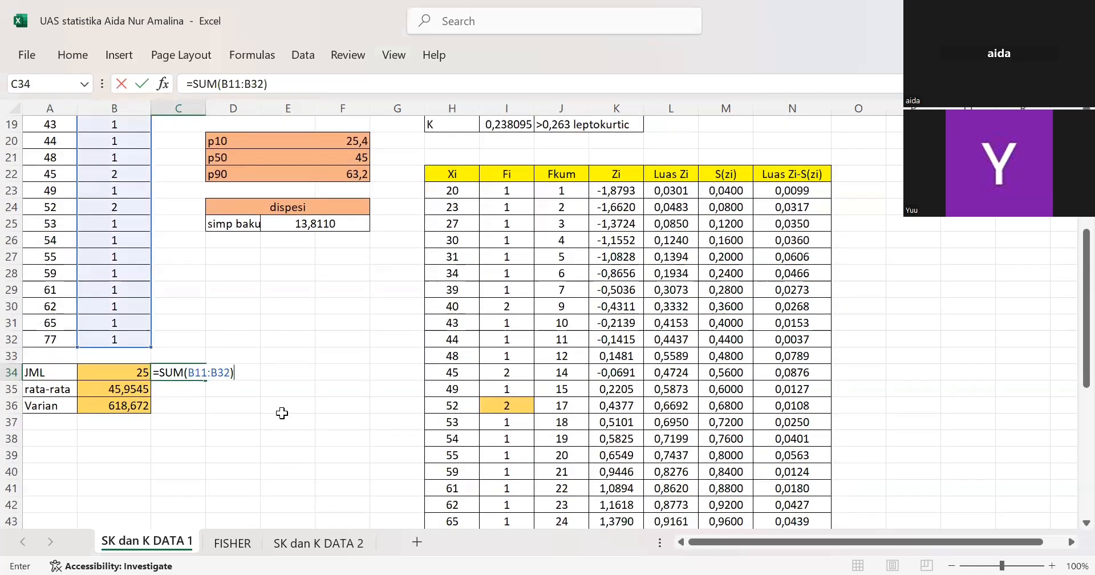
{"action": "key", "text": "Return"}
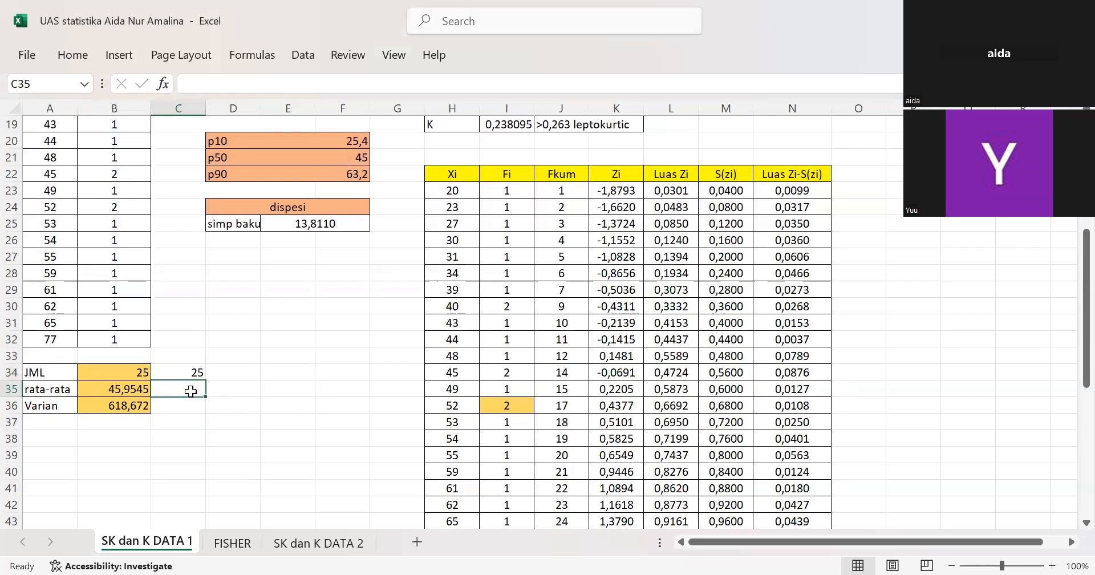
- Enter =AVERAGE(A11:A32) in C35 and compare it with the existing rata-rata formula in B35
{"action": "left_click", "coordinate": [123, 390]}
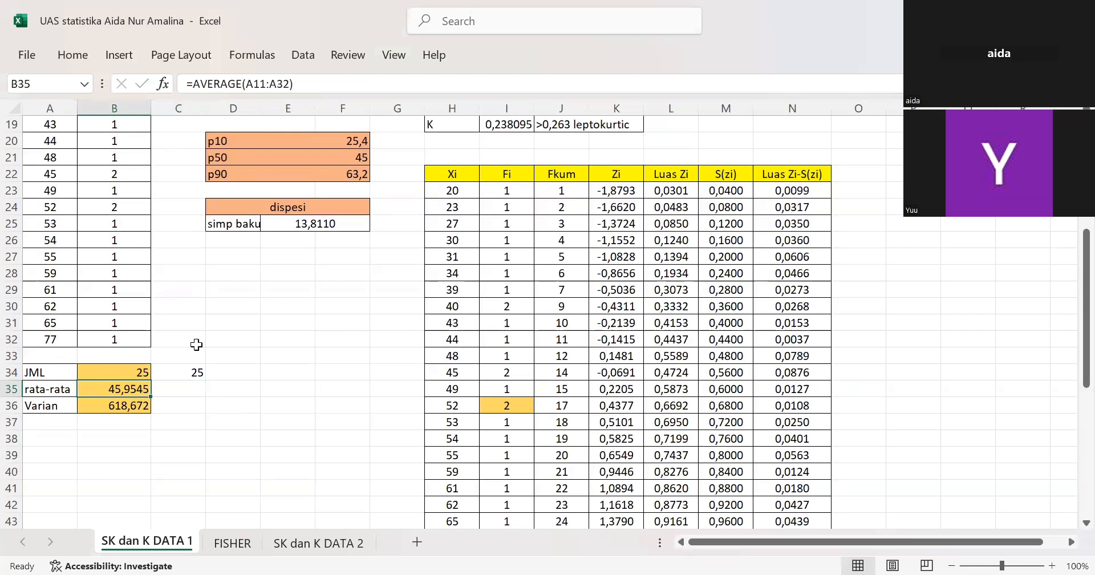
{"action": "left_click", "coordinate": [178, 391]}
{"action": "type", "text": "="}
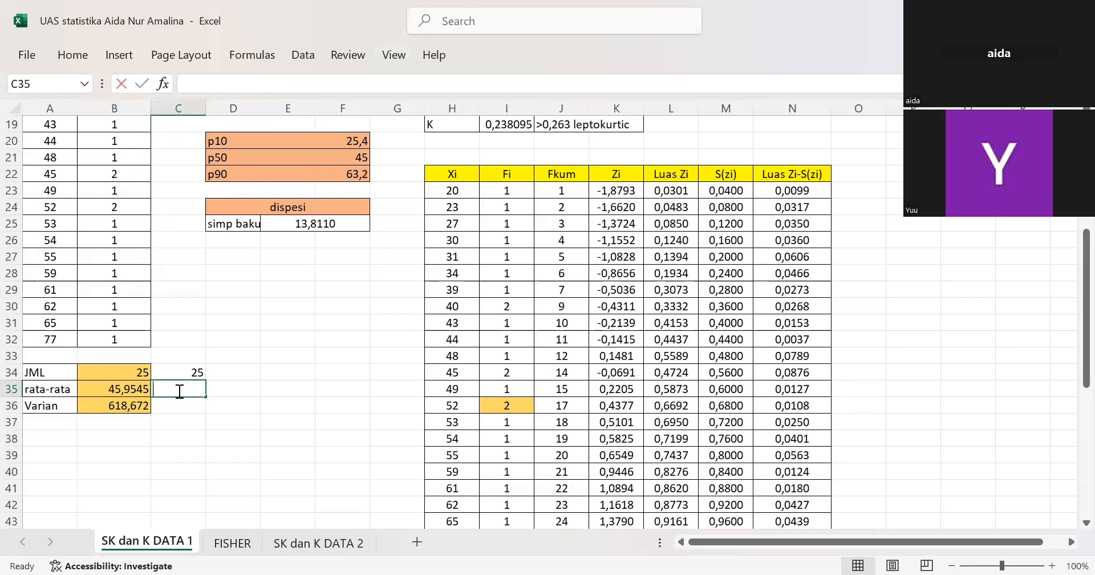
{"action": "type", "text": "a"}
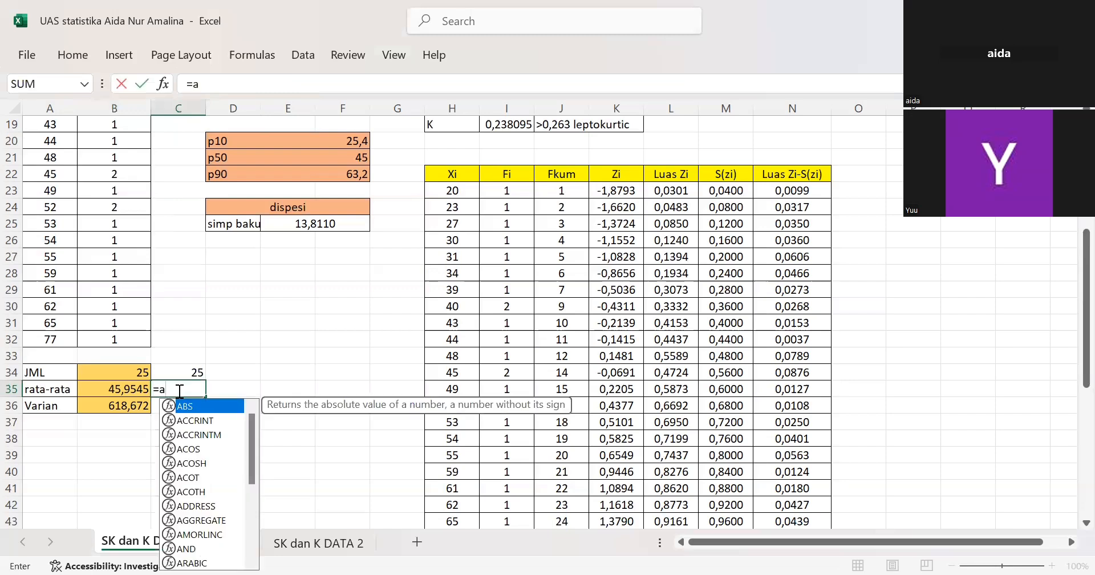
{"action": "type", "text": "ver"}
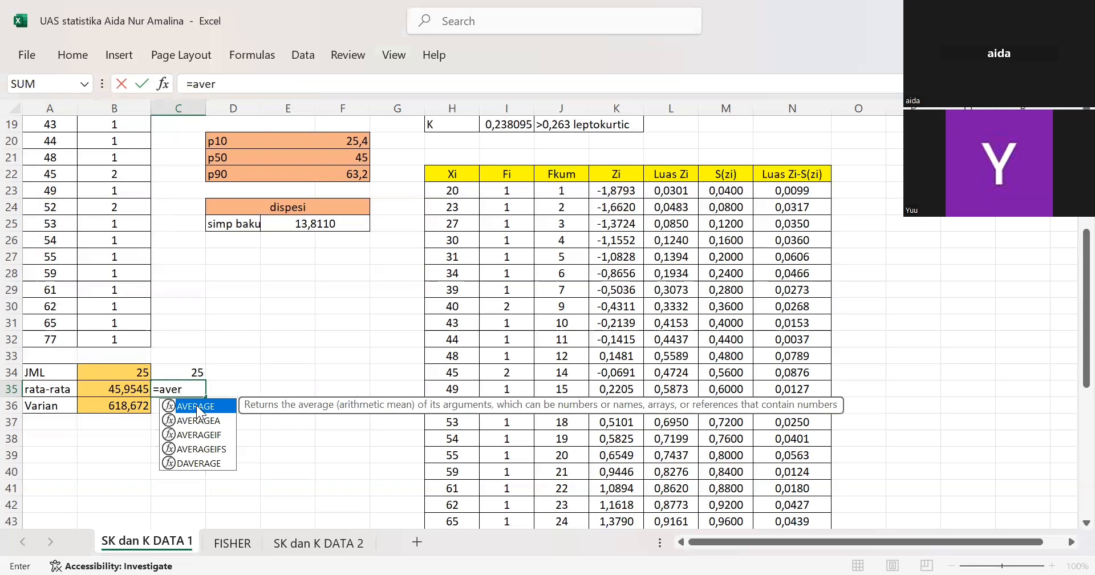
{"action": "key", "text": "Tab"}
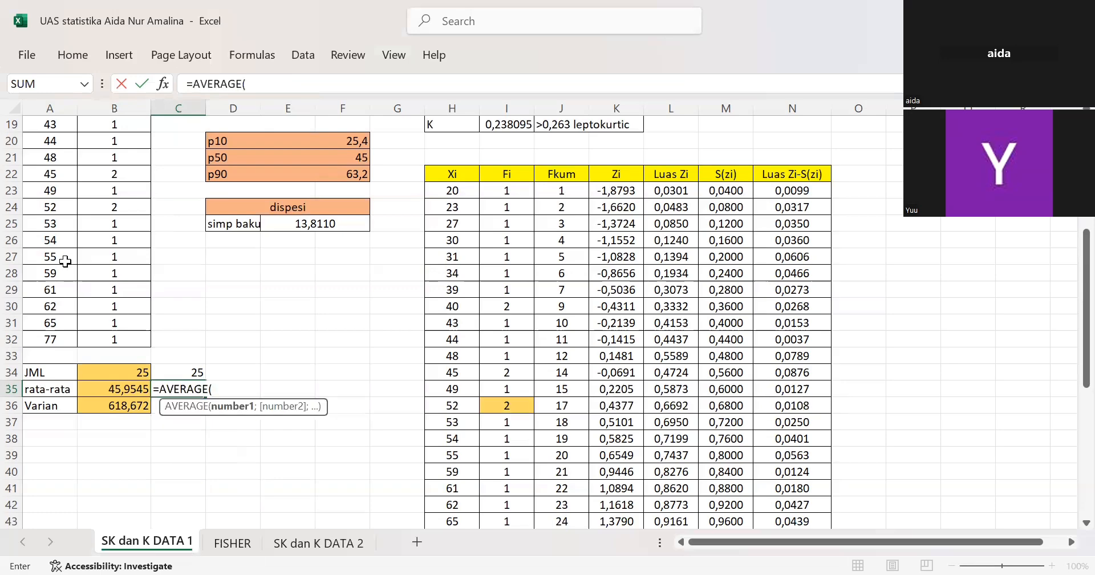
{"action": "scroll", "coordinate": [66, 261], "scroll_direction": "up", "scroll_amount": 4}
{"action": "left_click_drag", "start_coordinate": [51, 208], "coordinate": [50, 232]}
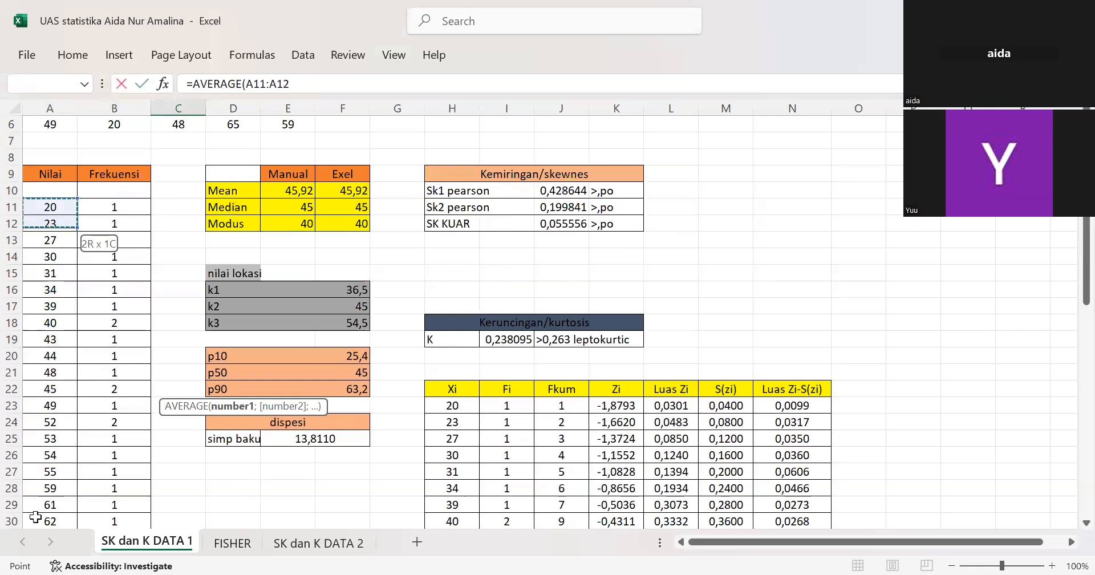
{"action": "left_click_drag", "start_coordinate": [39, 549], "coordinate": [46, 499]}
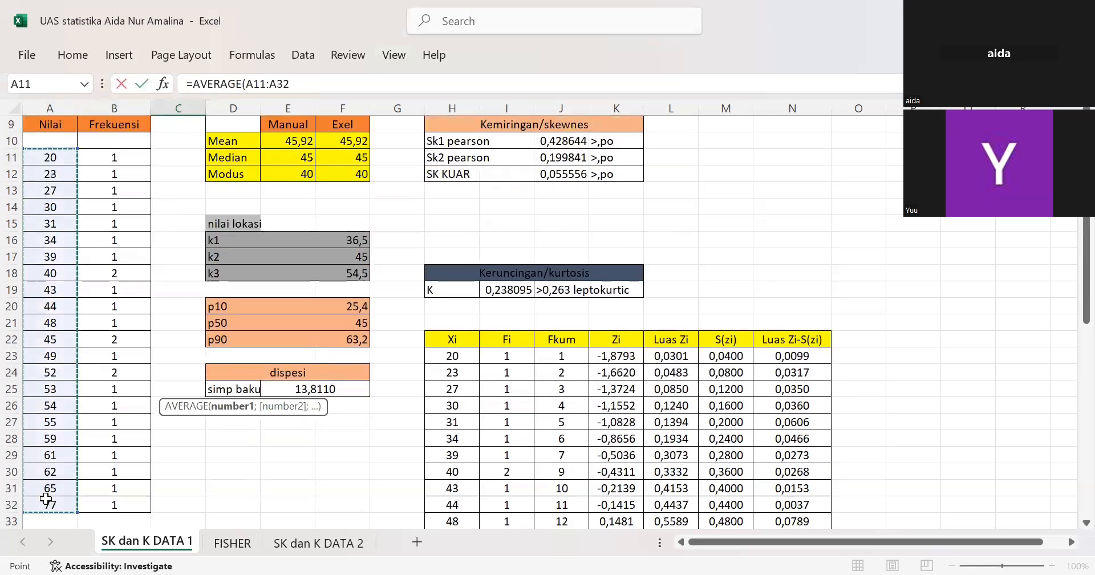
{"action": "type", "text": ")"}
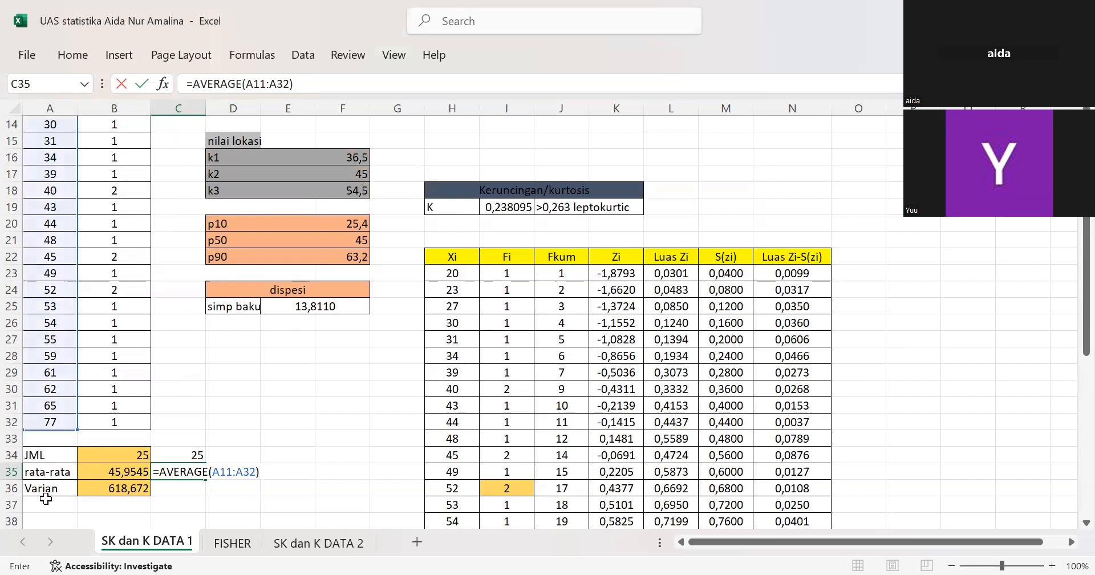
{"action": "key", "text": "Return"}
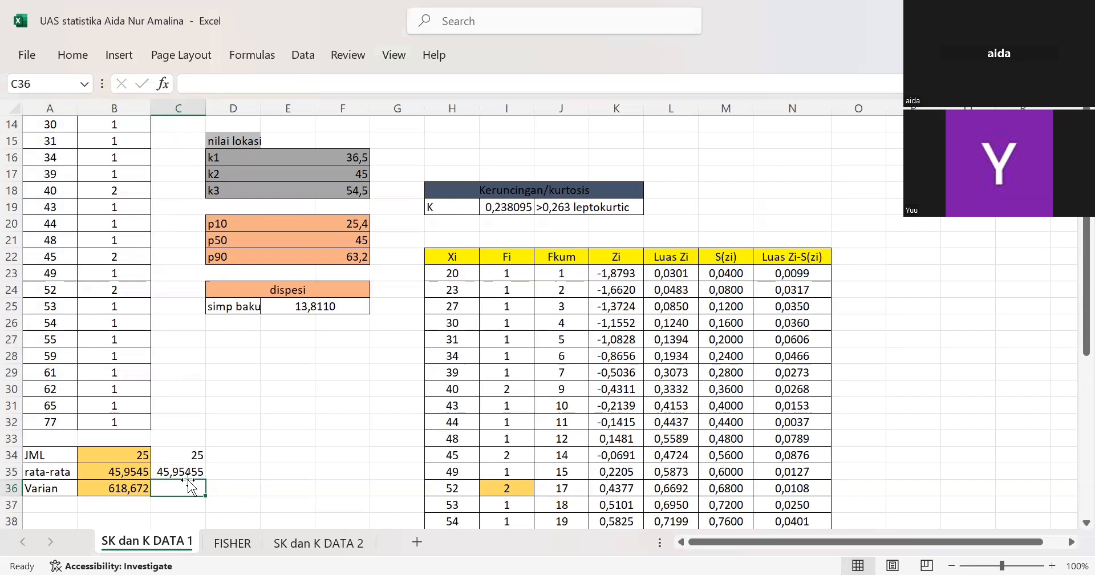
{"action": "left_click", "coordinate": [137, 471]}
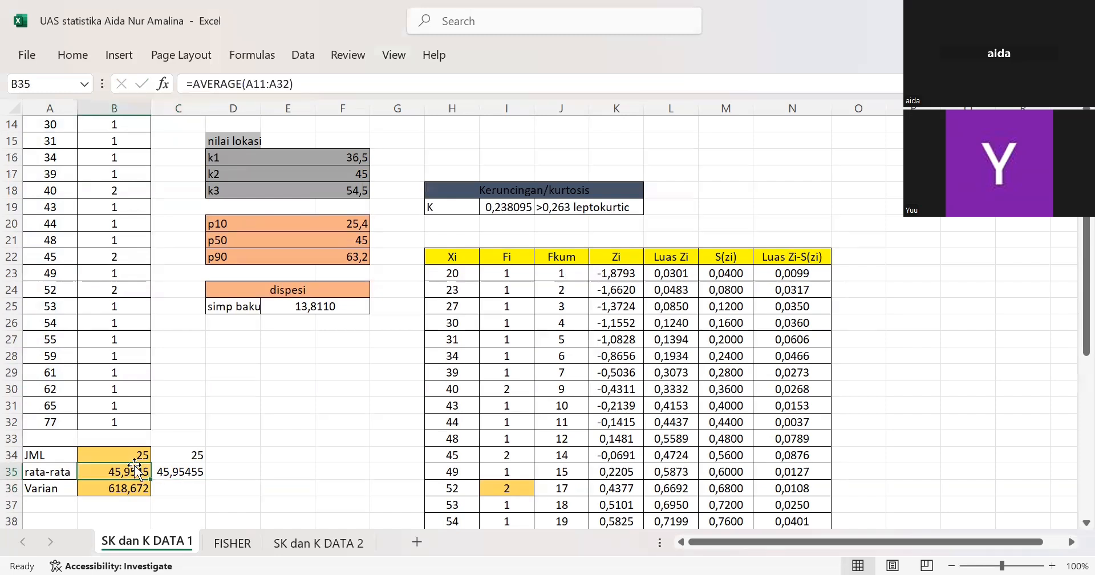
- Inspect the Varian formula in B36 and the Nilai and Frekuensi range it references
{"action": "left_click", "coordinate": [187, 491]}
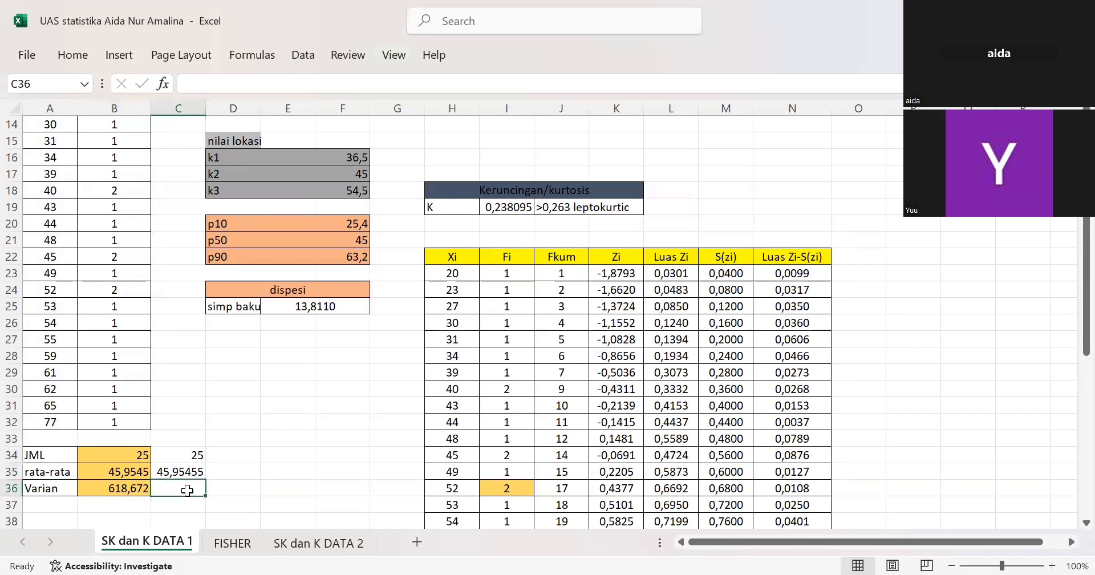
{"action": "left_click", "coordinate": [135, 490]}
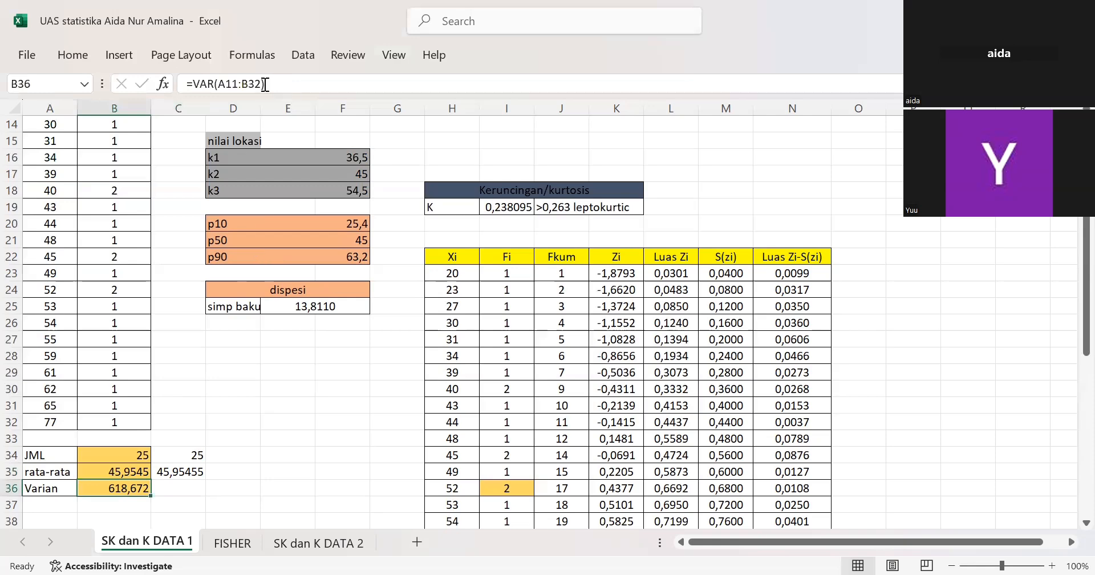
{"action": "left_click", "coordinate": [232, 84]}
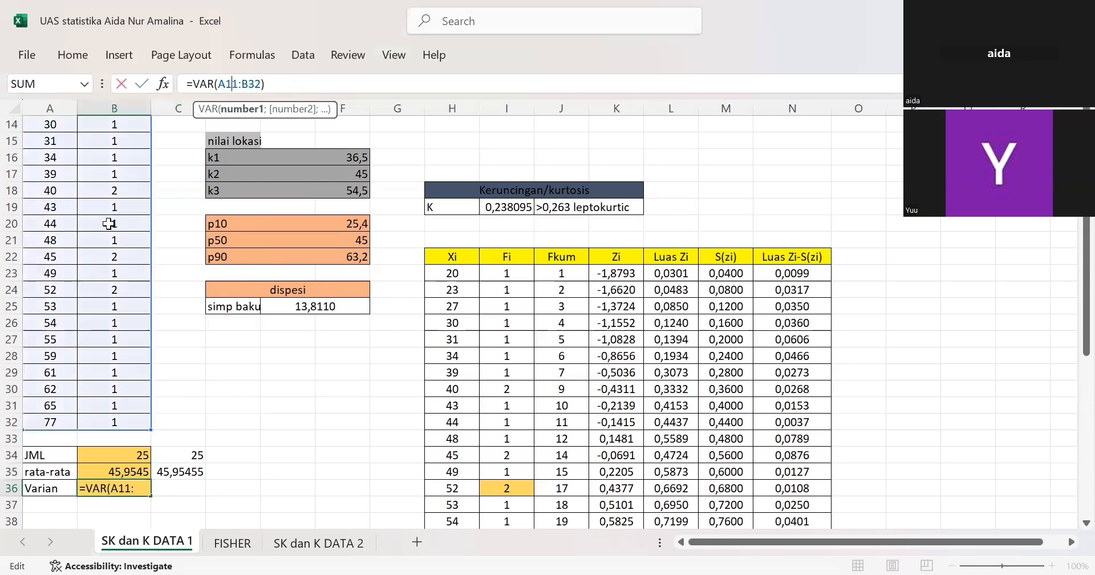
{"action": "scroll", "coordinate": [108, 224], "scroll_direction": "up", "scroll_amount": 2}
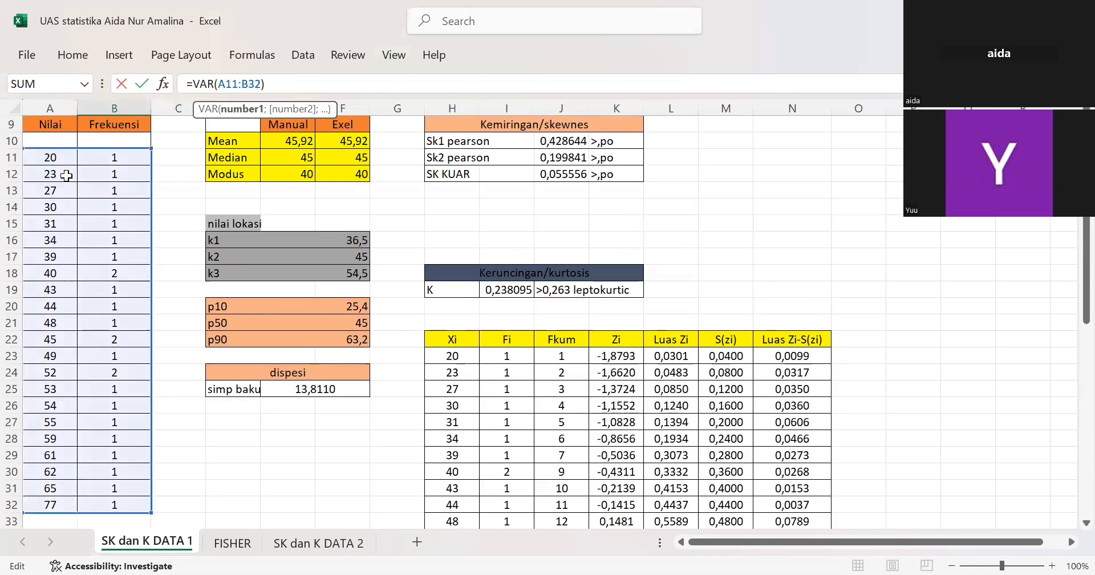
{"action": "scroll", "coordinate": [87, 201], "scroll_direction": "down", "scroll_amount": 3}
{"action": "scroll", "coordinate": [87, 201], "scroll_direction": "down", "scroll_amount": 1}
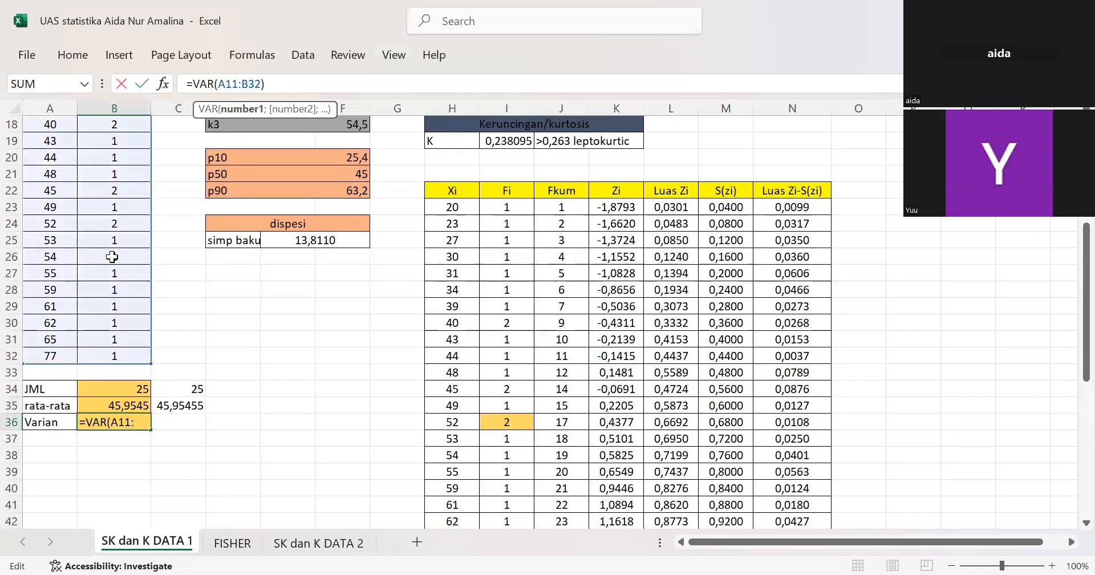
{"action": "left_click", "coordinate": [277, 89]}
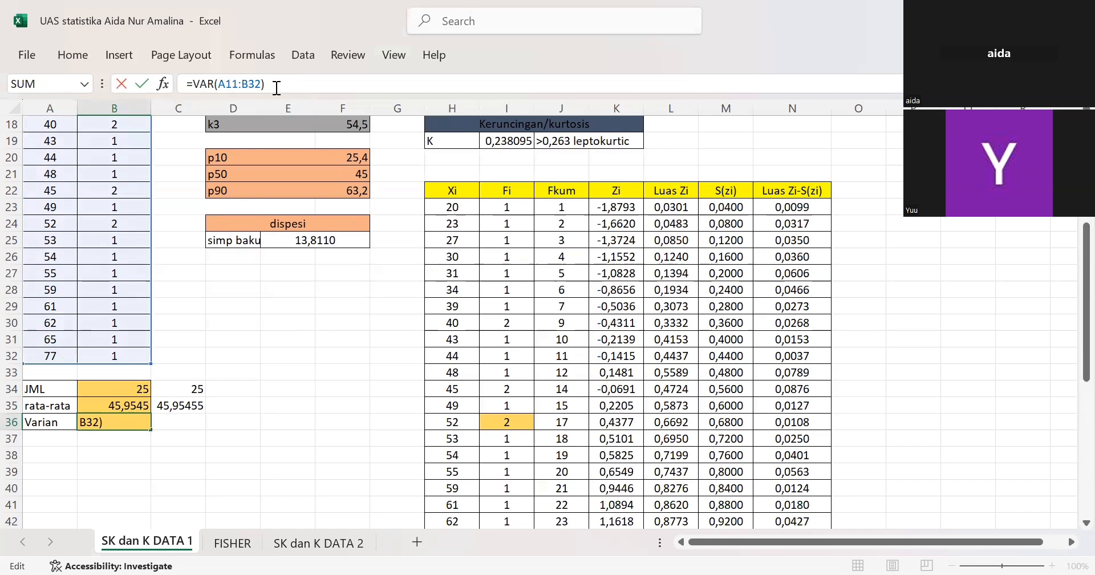
{"action": "key", "text": "Return"}
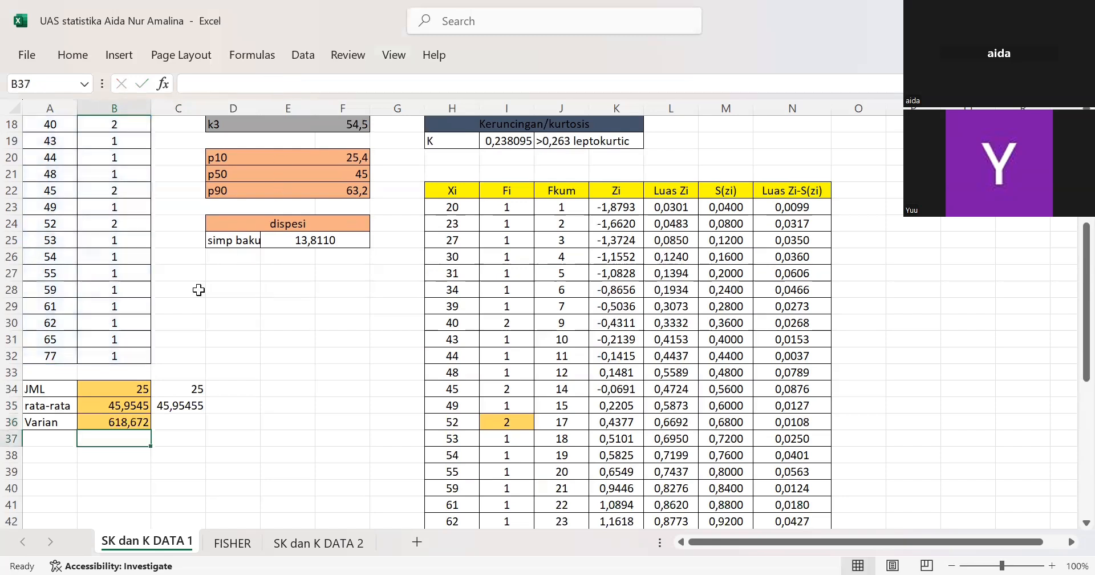
- Enter =VAR(A11:B32) in C36 and compare it with the existing Varian value in B36
{"action": "left_click", "coordinate": [180, 418]}
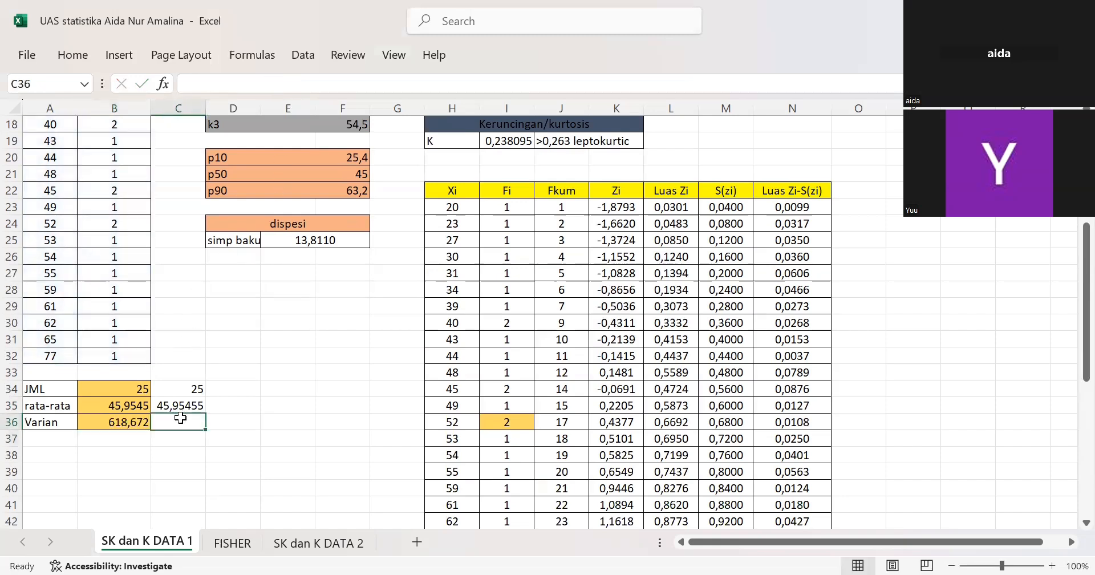
{"action": "type", "text": "="}
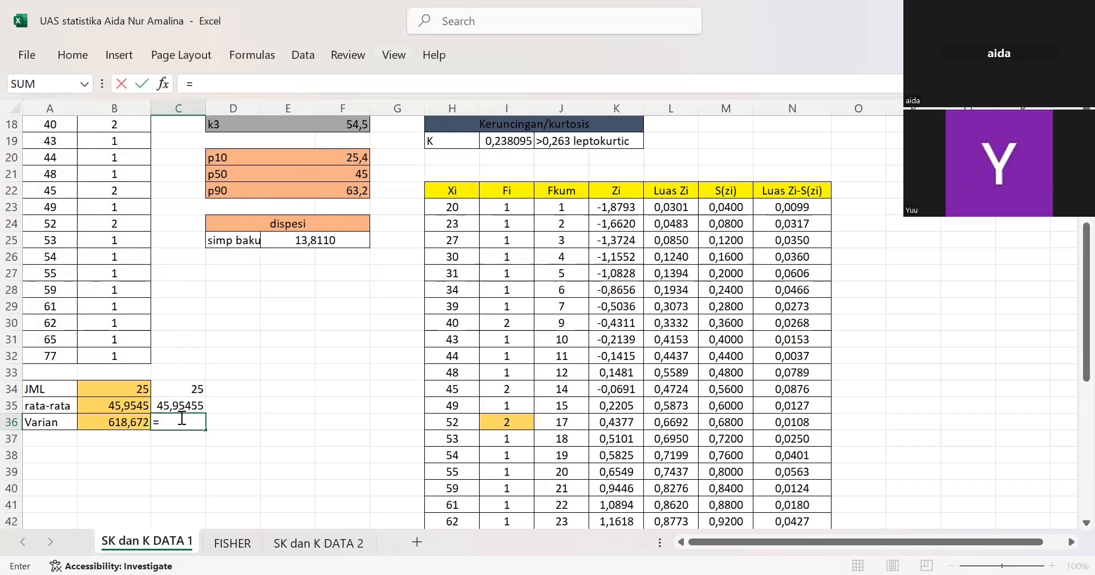
{"action": "type", "text": "var"}
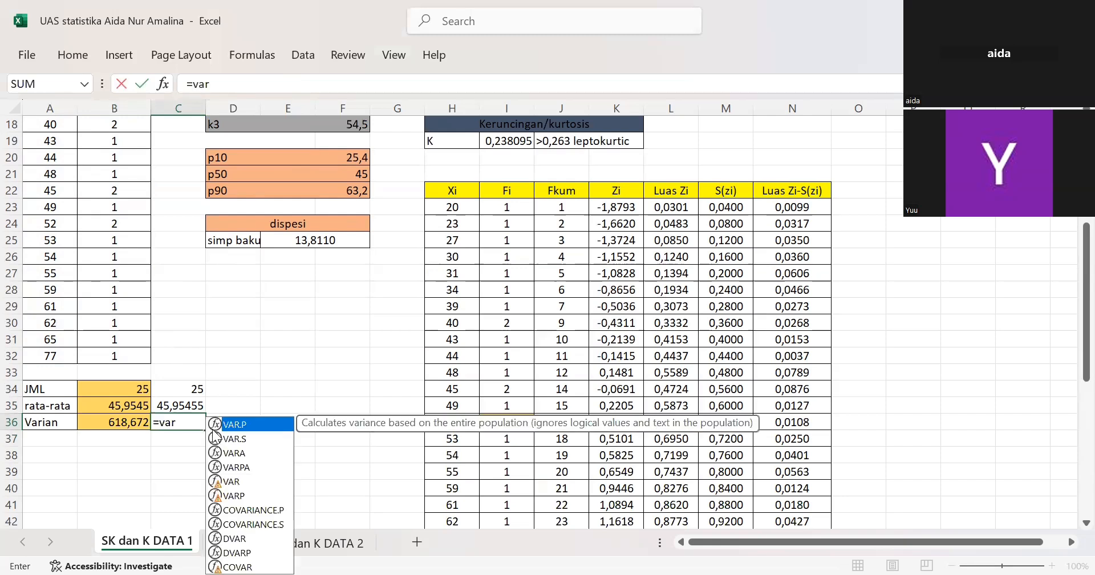
{"action": "left_click", "coordinate": [234, 481]}
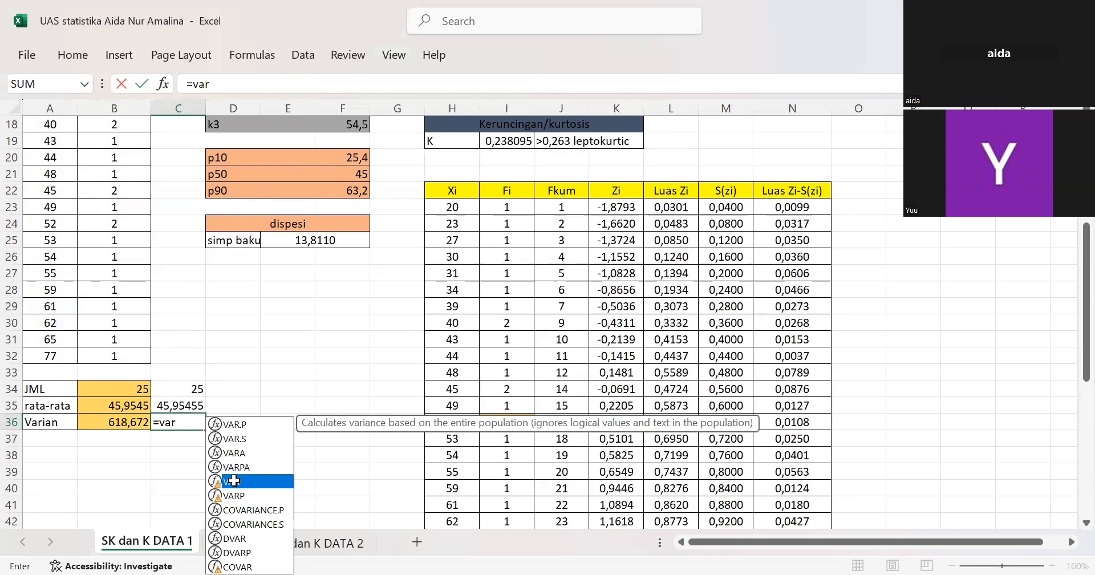
{"action": "double_click", "coordinate": [234, 480]}
{"action": "scroll", "coordinate": [227, 384], "scroll_direction": "up", "scroll_amount": 4}
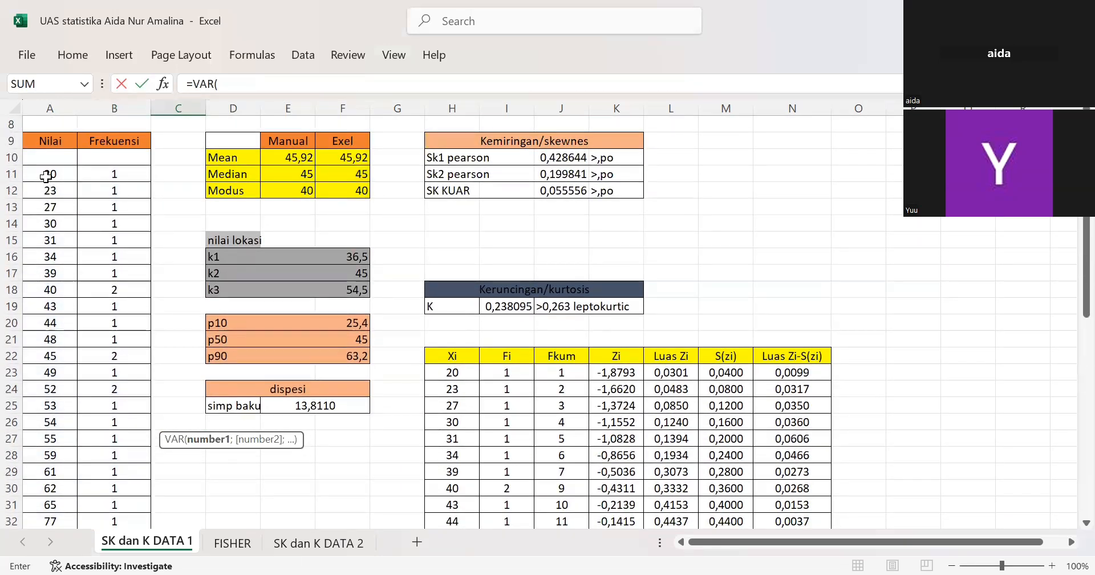
{"action": "left_click", "coordinate": [46, 175]}
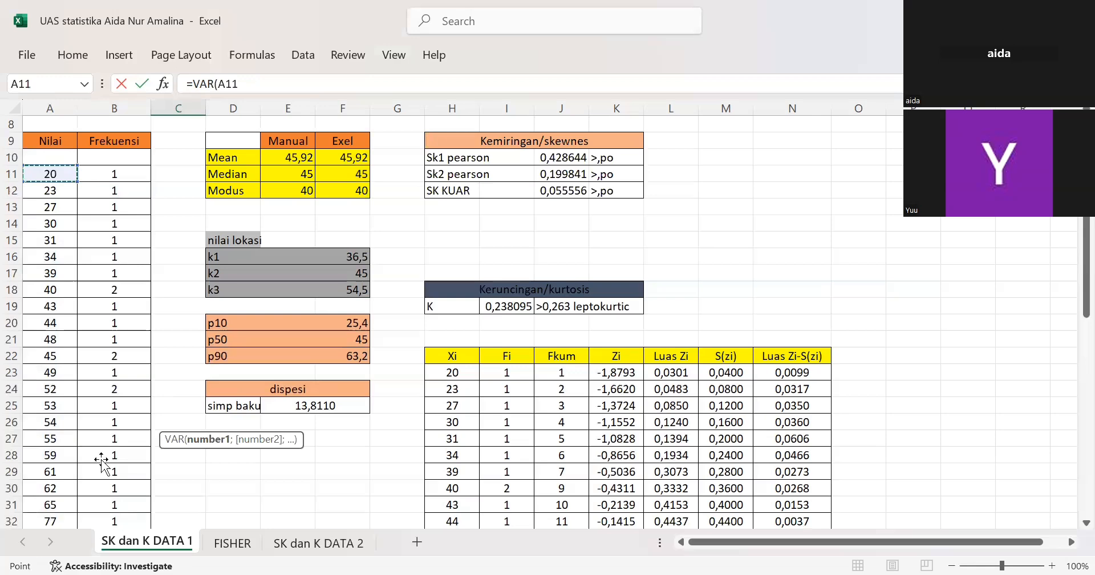
{"action": "left_click_drag", "start_coordinate": [46, 174], "coordinate": [101, 460]}
{"action": "type", "text": ")"}
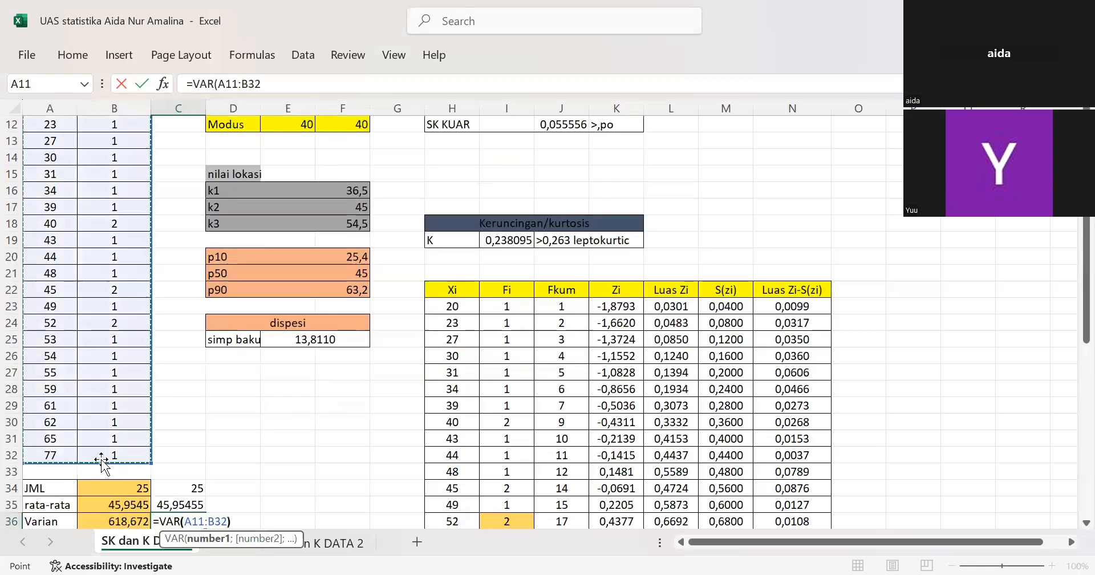
{"action": "key", "text": "Return"}
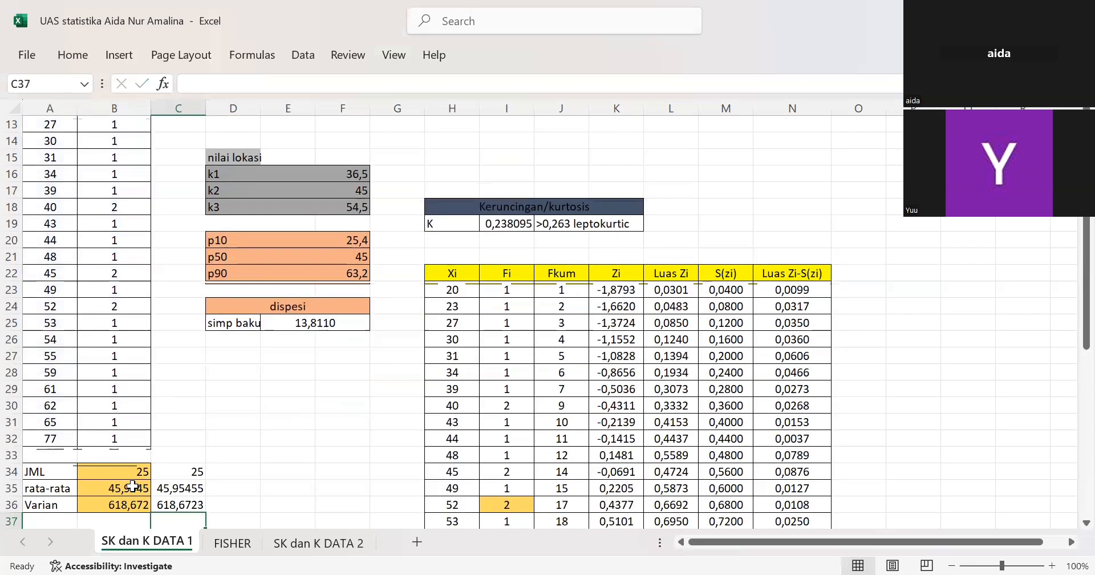
{"action": "scroll", "coordinate": [147, 496], "scroll_direction": "down", "scroll_amount": 1}
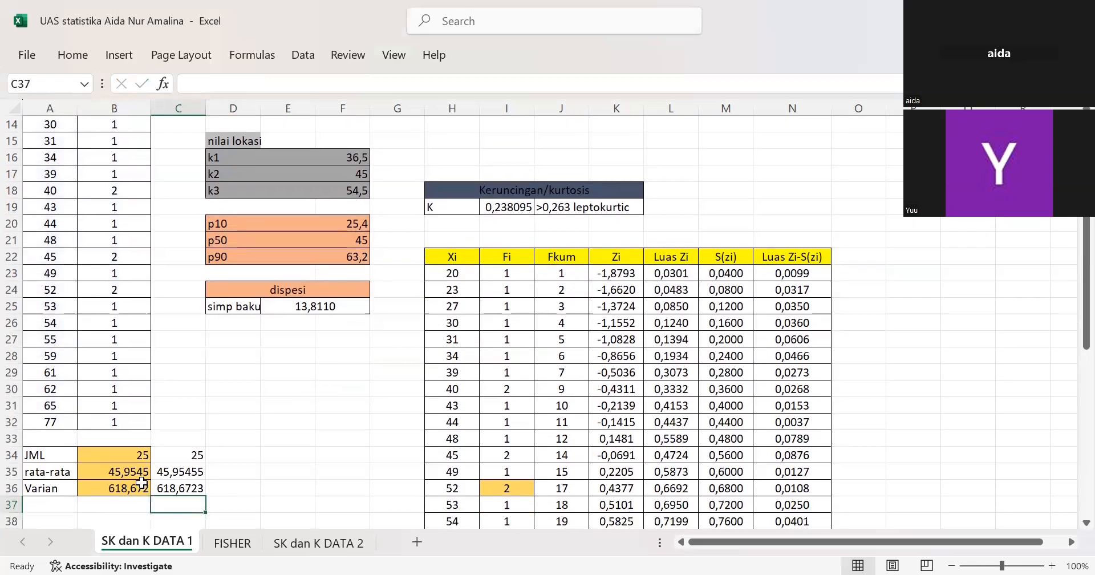
{"action": "scroll", "coordinate": [145, 483], "scroll_direction": "down", "scroll_amount": 1}
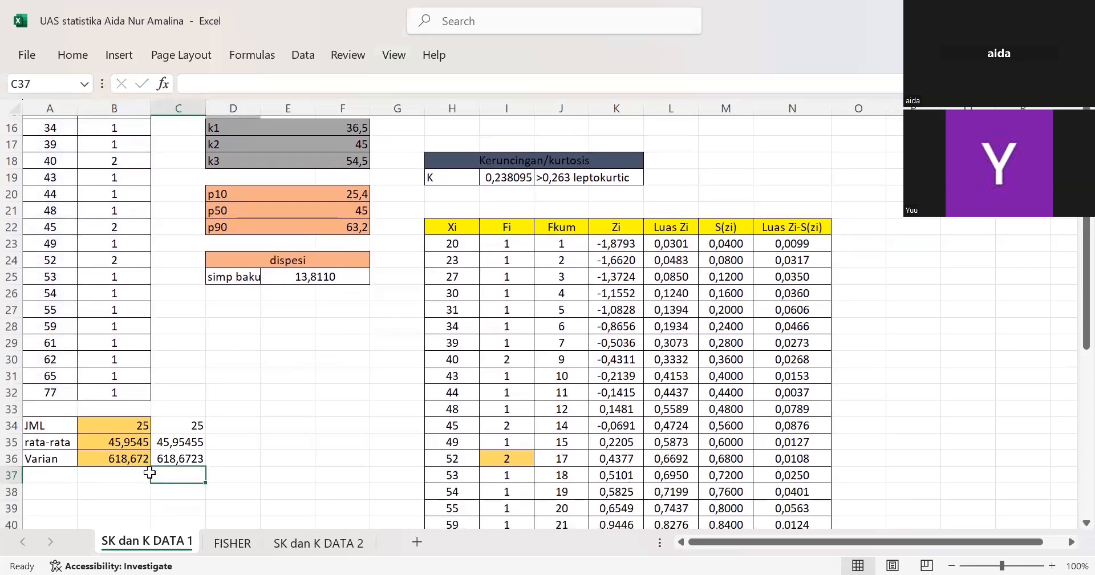
{"action": "scroll", "coordinate": [196, 453], "scroll_direction": "up", "scroll_amount": 1}
{"action": "scroll", "coordinate": [196, 453], "scroll_direction": "up", "scroll_amount": 1}
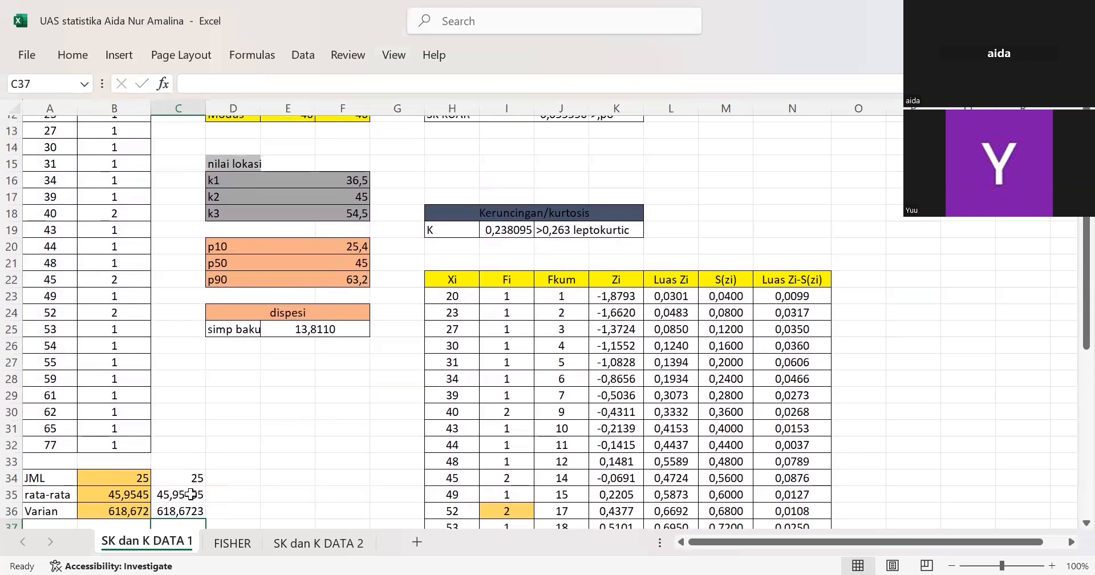
- Review the Mean, Median and Modus rows of the summary table and inspect the Exel mean formula in F10
{"action": "scroll", "coordinate": [199, 485], "scroll_direction": "up", "scroll_amount": 5}
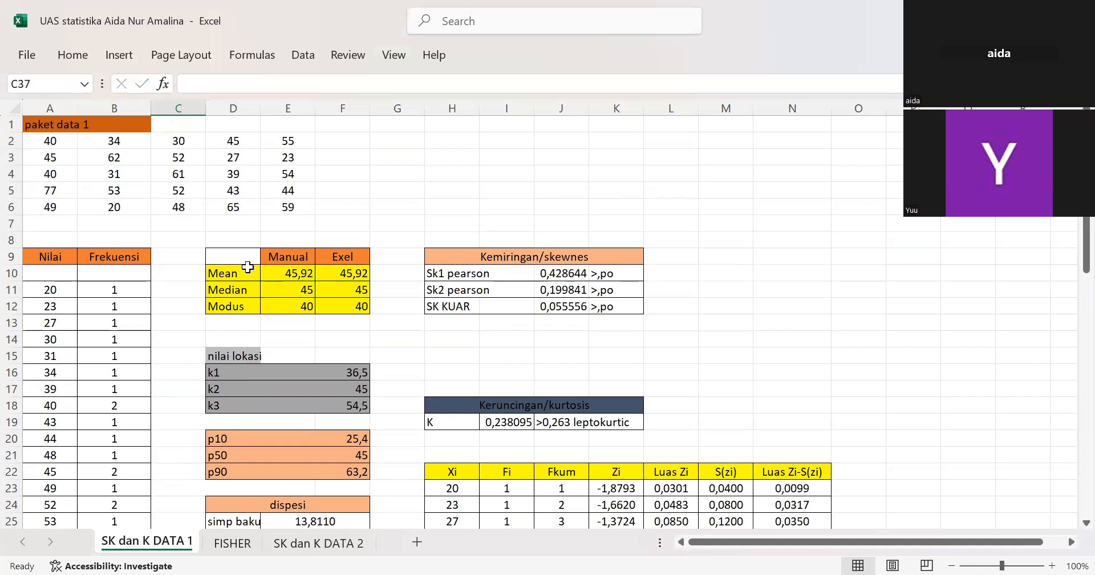
{"action": "left_click", "coordinate": [234, 274]}
{"action": "left_click", "coordinate": [236, 285]}
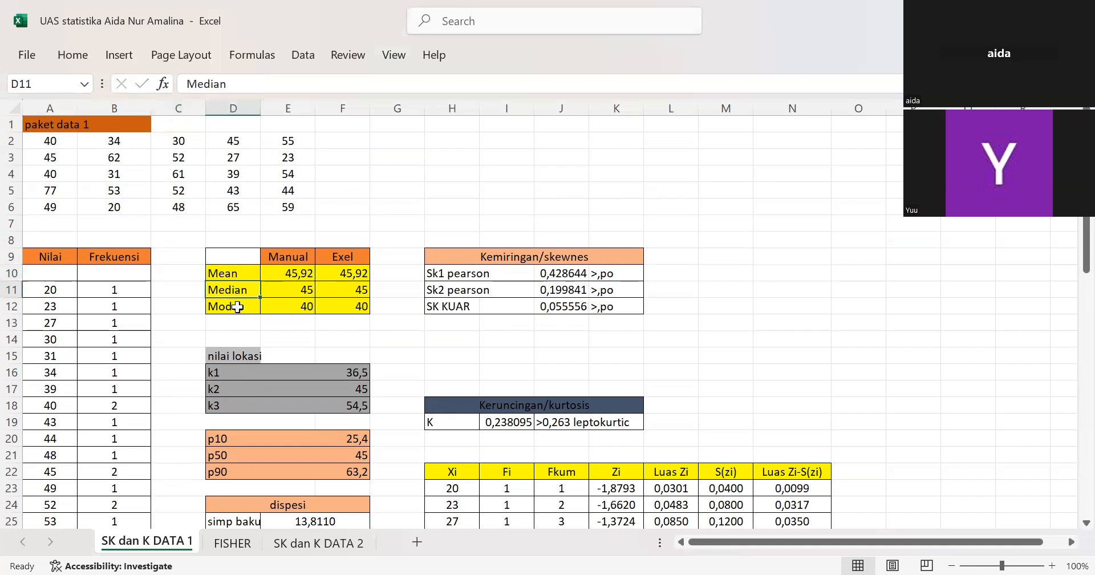
{"action": "left_click", "coordinate": [236, 306]}
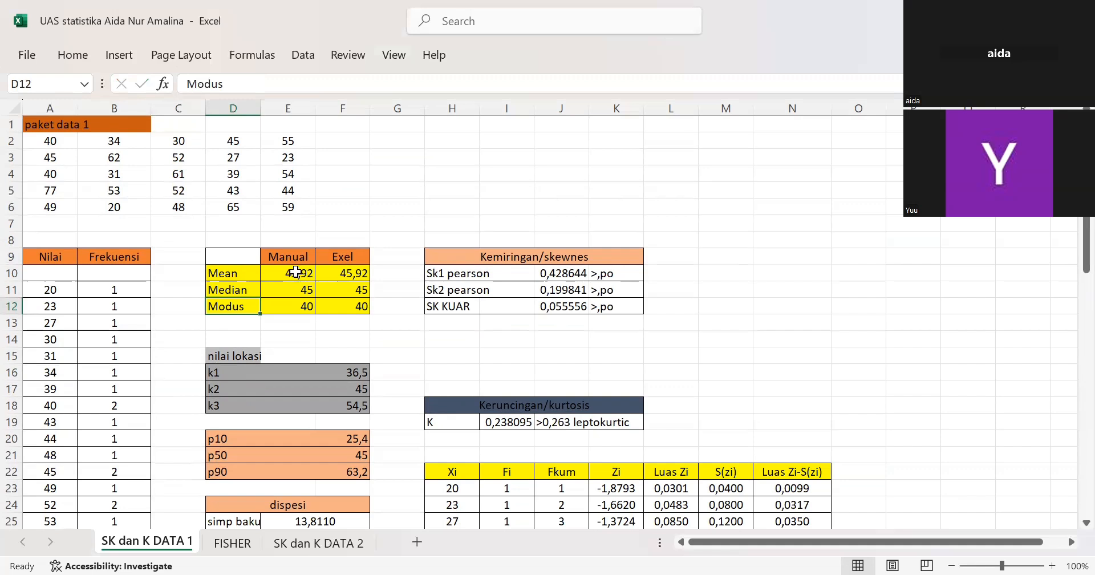
{"action": "left_click", "coordinate": [336, 276]}
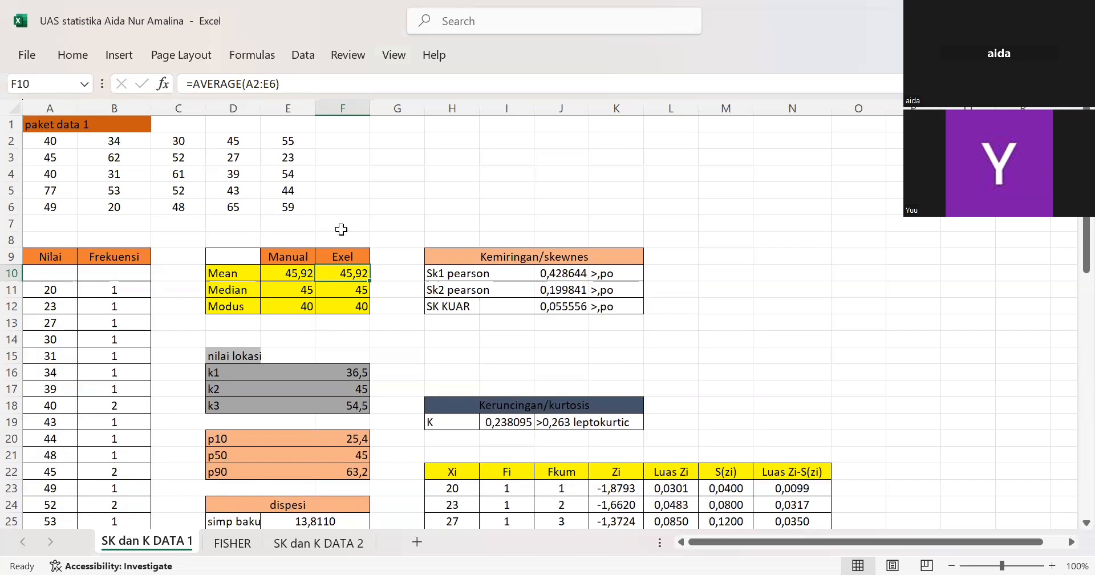
- Enter =AVERAGE(A2:E6) in F8, above the Exel column, to calculate the mean of the raw data
{"action": "left_click", "coordinate": [342, 235]}
{"action": "type", "text": "="}
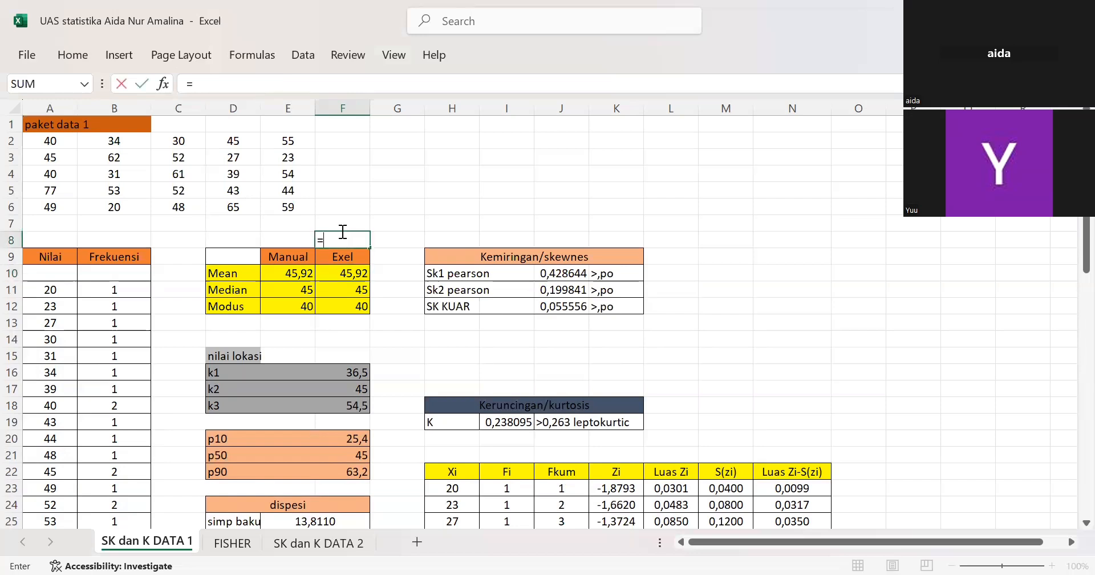
{"action": "type", "text": "a"}
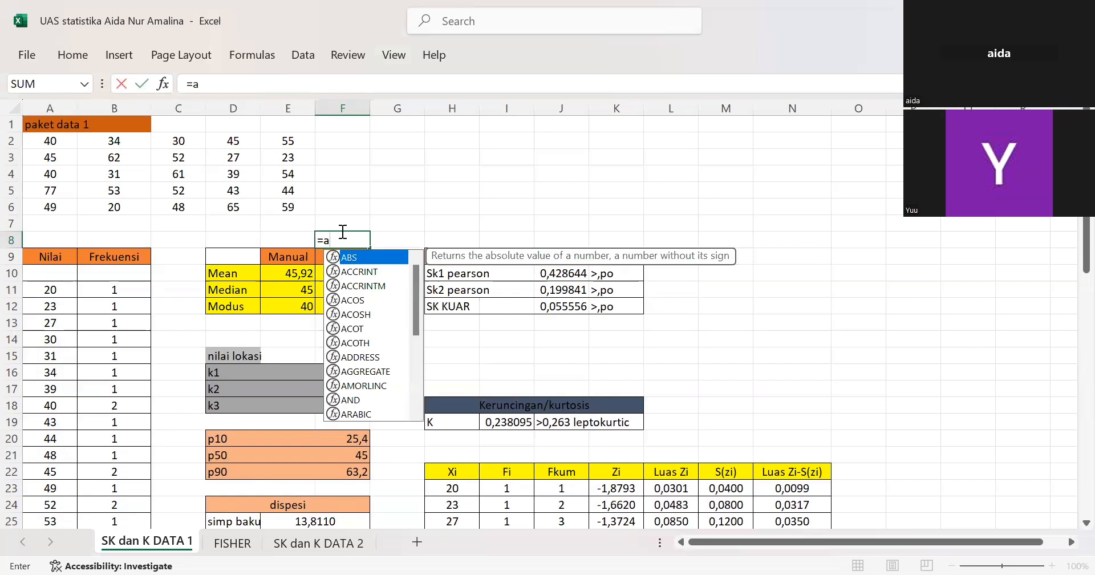
{"action": "type", "text": "vera"}
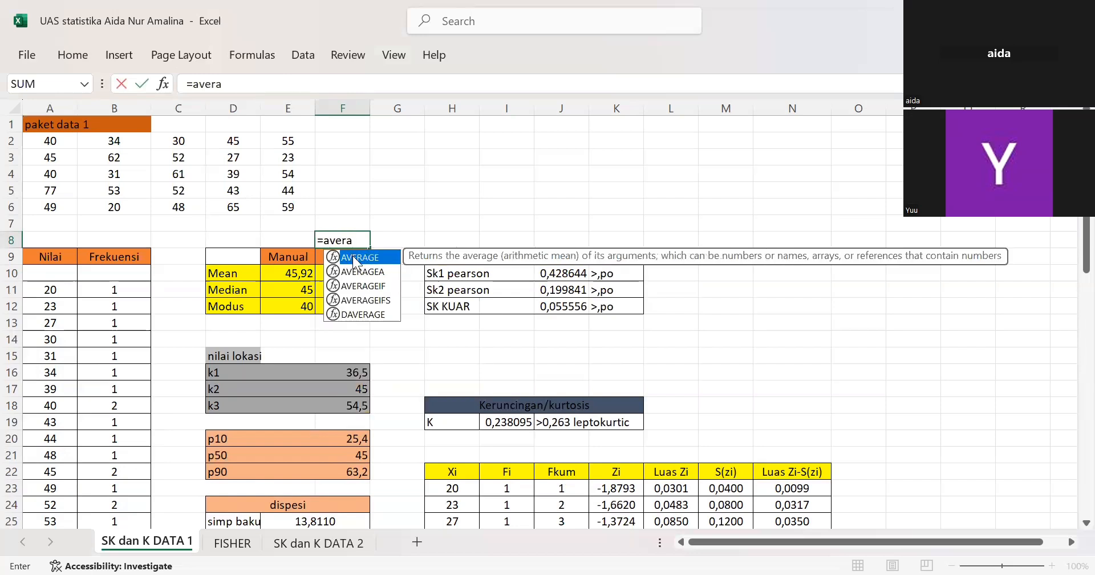
{"action": "key", "text": "Tab"}
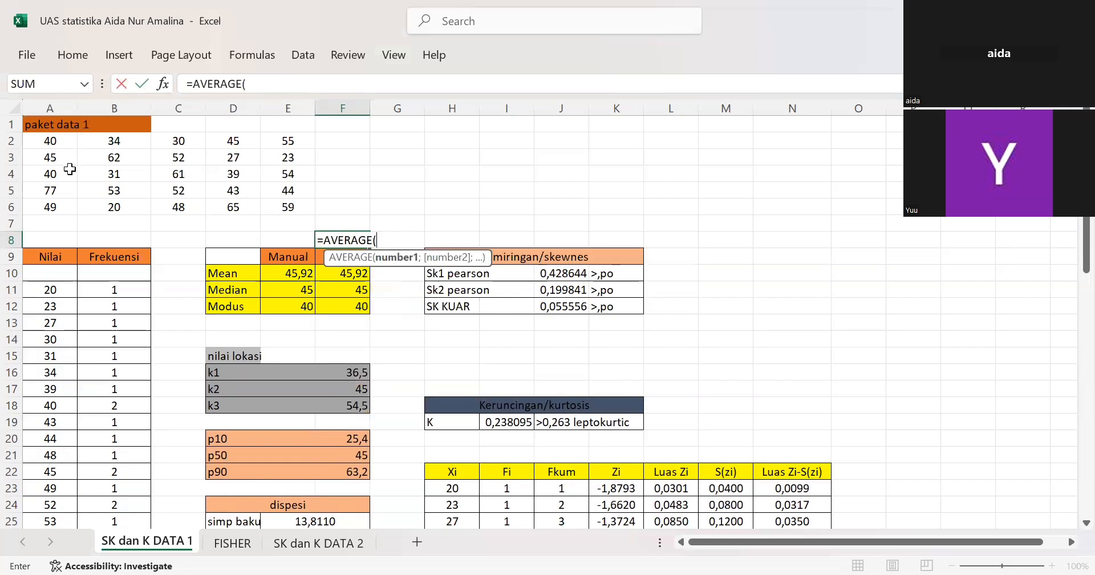
{"action": "left_click", "coordinate": [48, 134]}
{"action": "left_click_drag", "start_coordinate": [263, 195], "coordinate": [276, 207]}
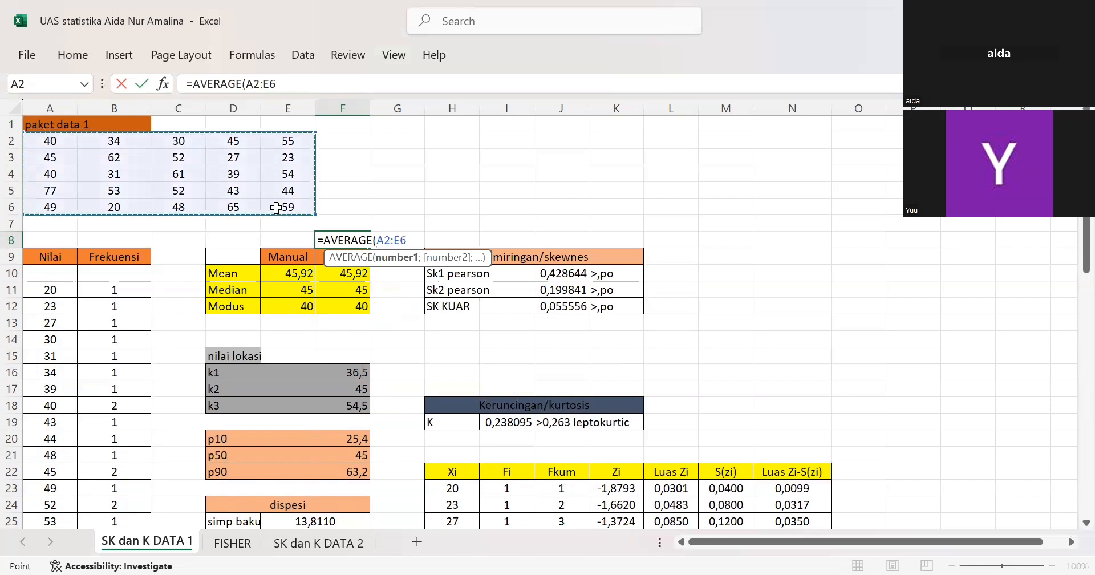
{"action": "type", "text": ")"}
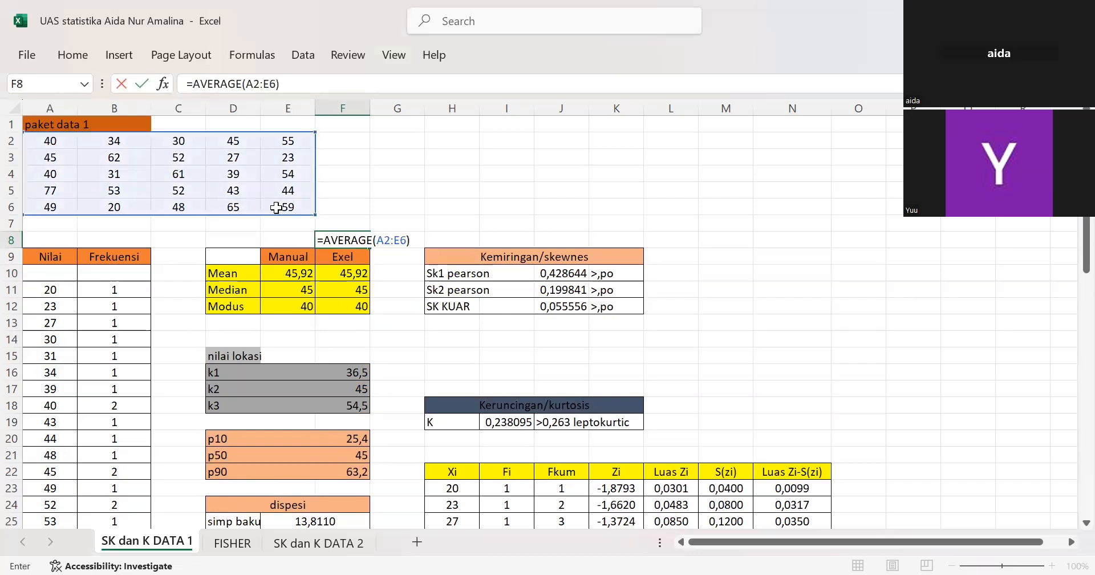
{"action": "key", "text": "Return"}
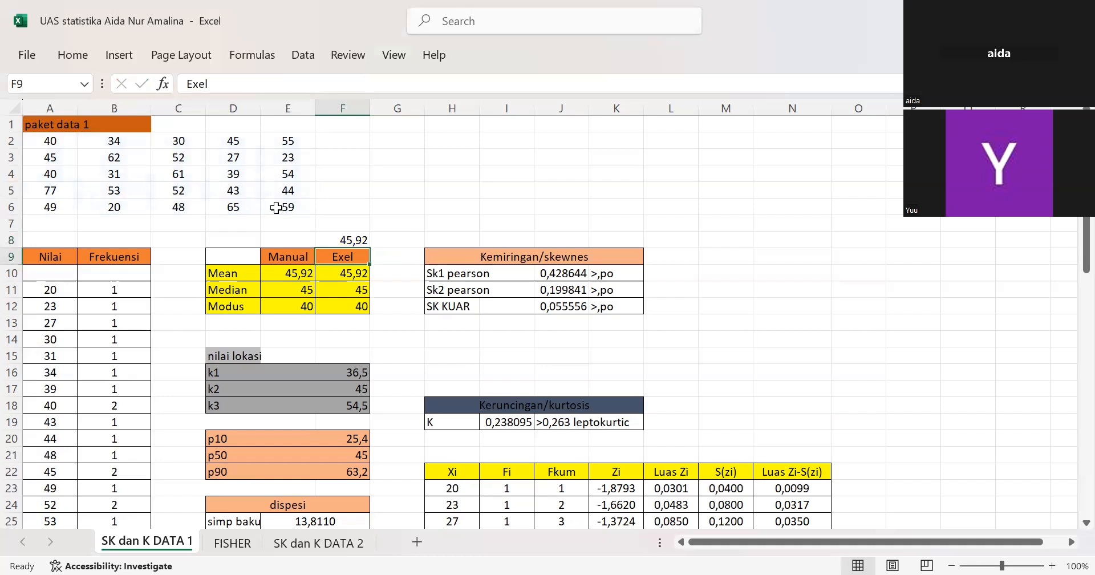
- Re-enter 45,92 as the Manual value of the Mean in E10
{"action": "left_click", "coordinate": [293, 275]}
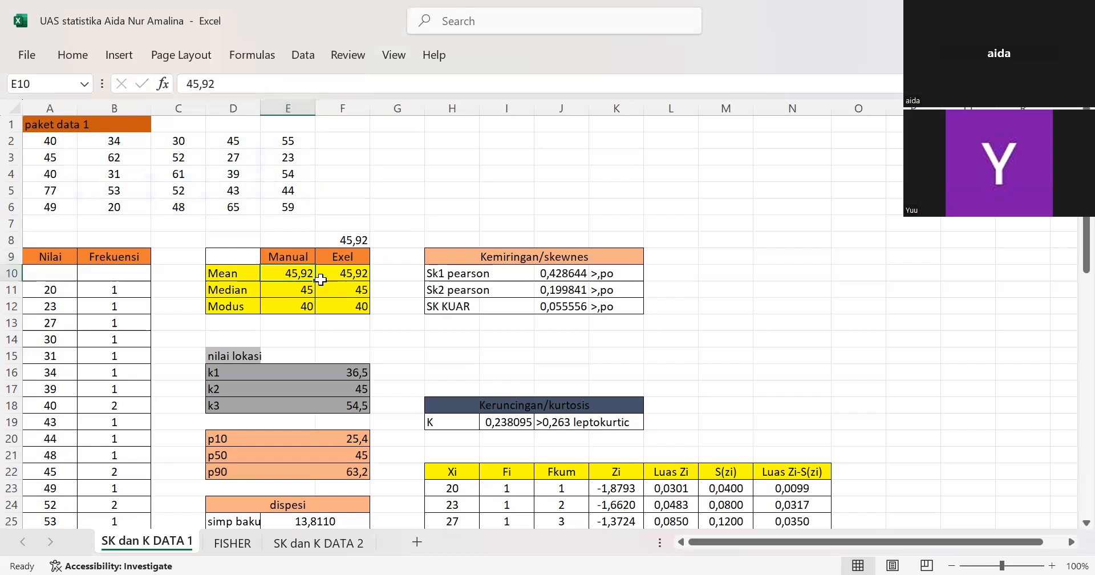
{"action": "type", "text": "4"}
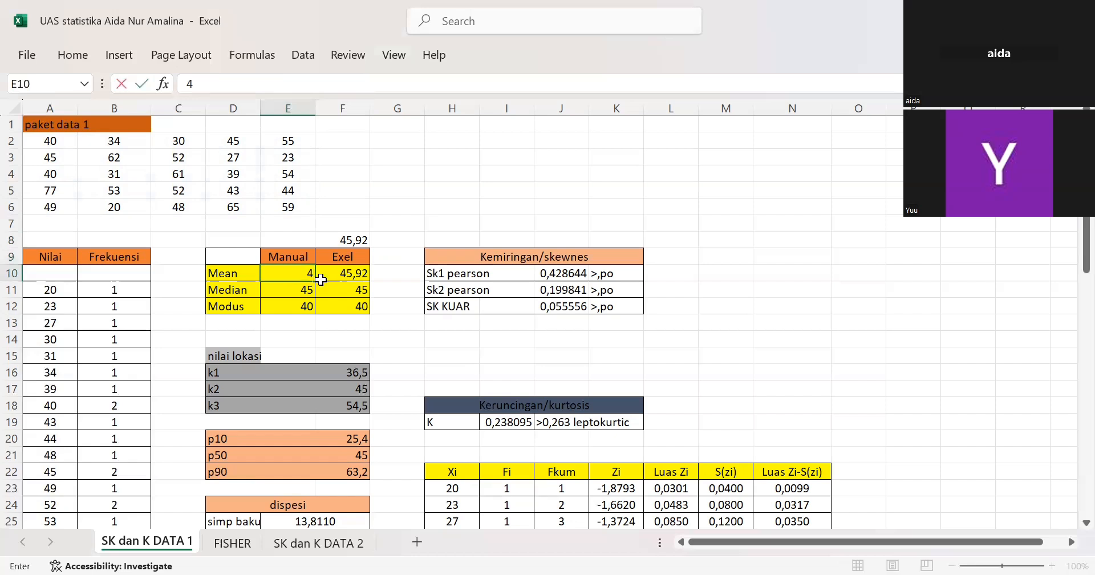
{"action": "type", "text": "5,92"}
- Inspect the Exel median formula in F11 and the data range it references
{"action": "left_click", "coordinate": [334, 290]}
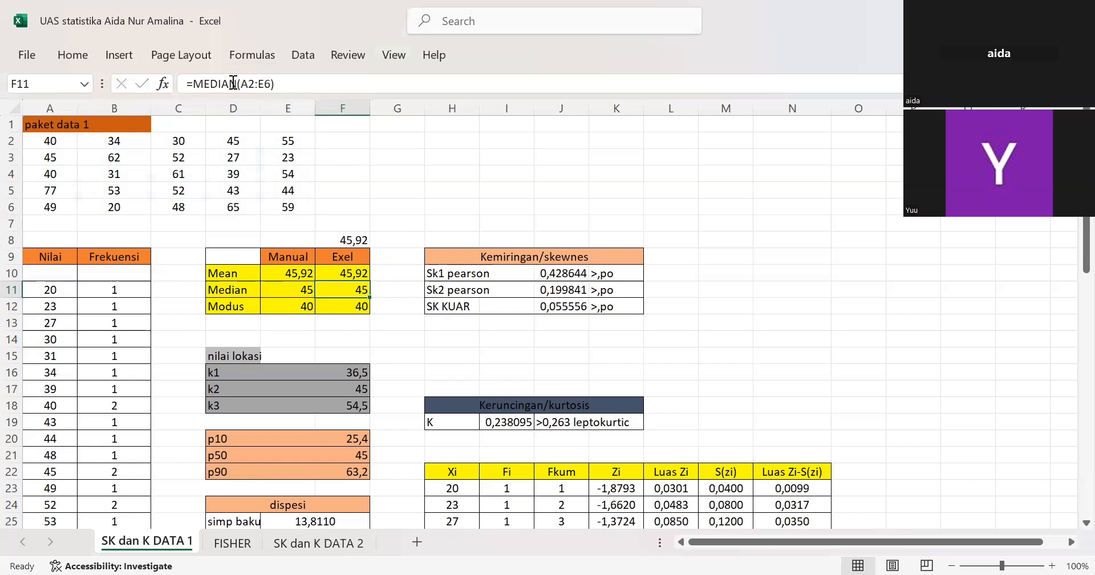
{"action": "left_click", "coordinate": [238, 287]}
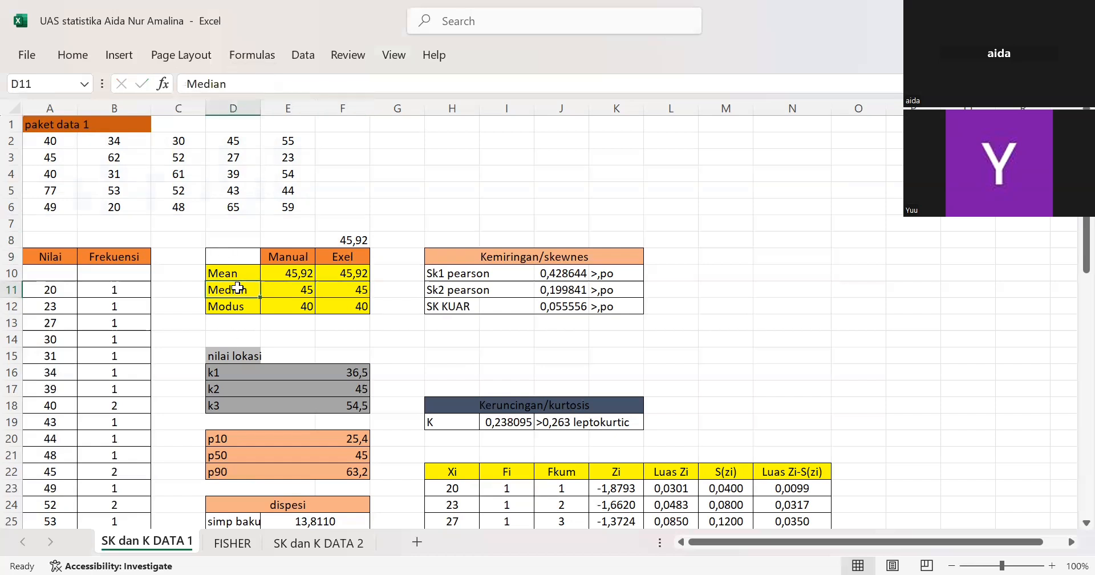
{"action": "left_click", "coordinate": [344, 290]}
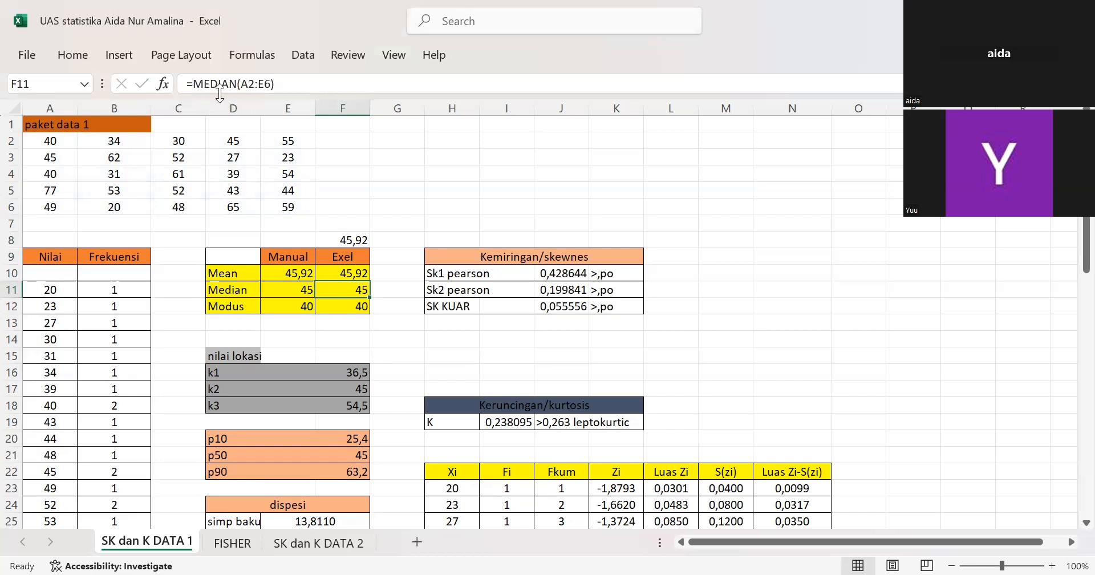
{"action": "left_click", "coordinate": [253, 87]}
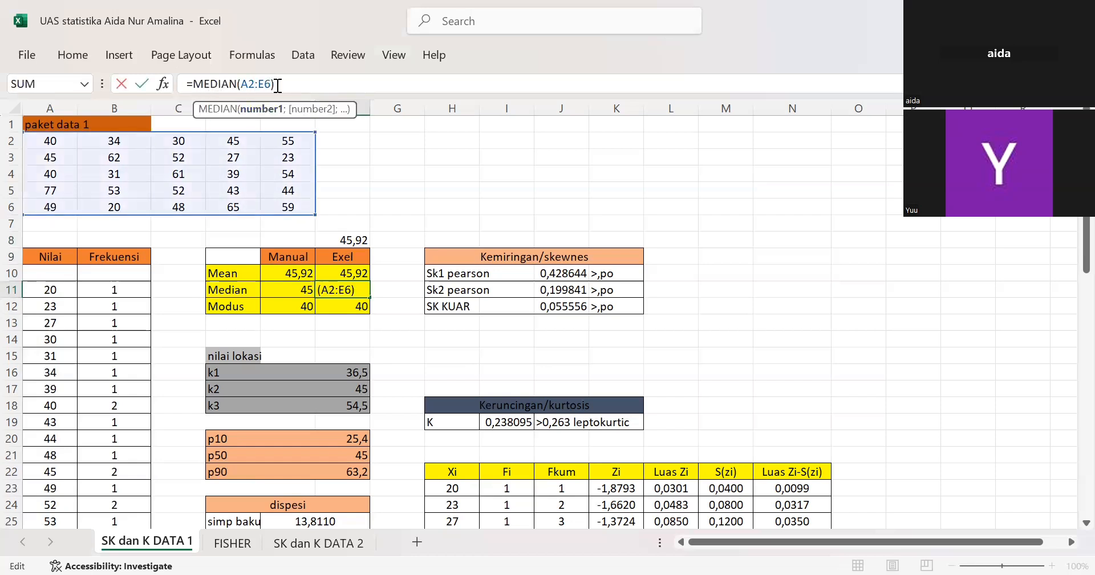
{"action": "key", "text": "Return"}
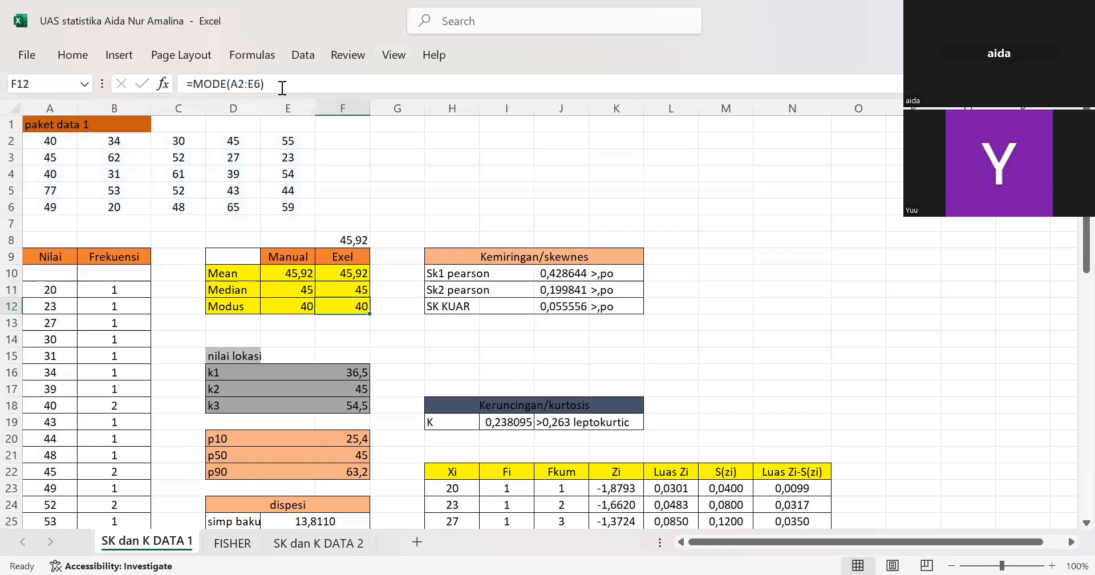
- Re-enter 45 as the Manual value of the Median in E11
{"action": "left_click", "coordinate": [303, 287]}
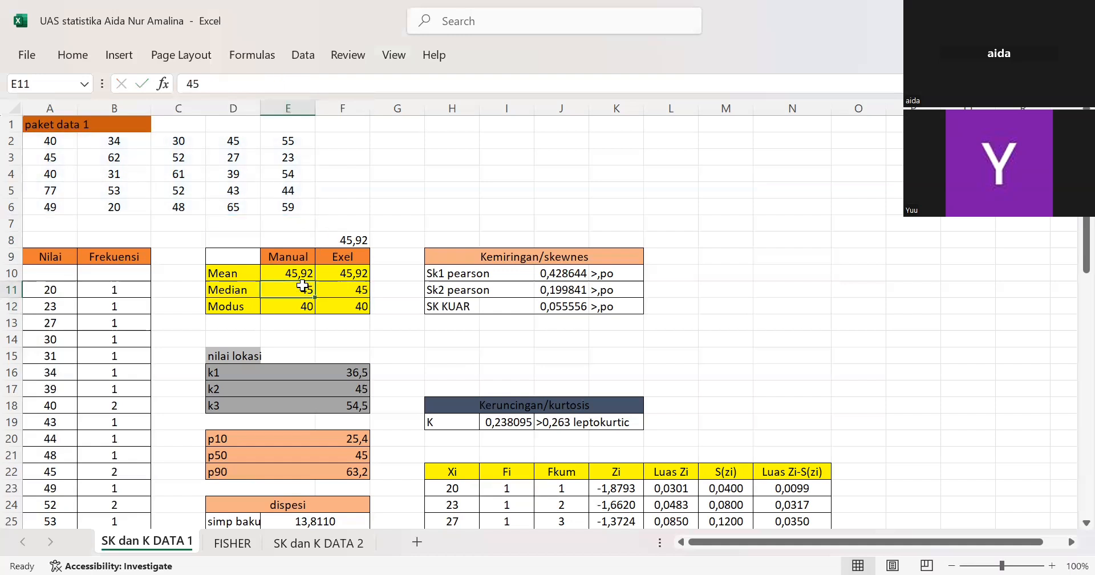
{"action": "type", "text": "45"}
{"action": "key", "text": "Return"}
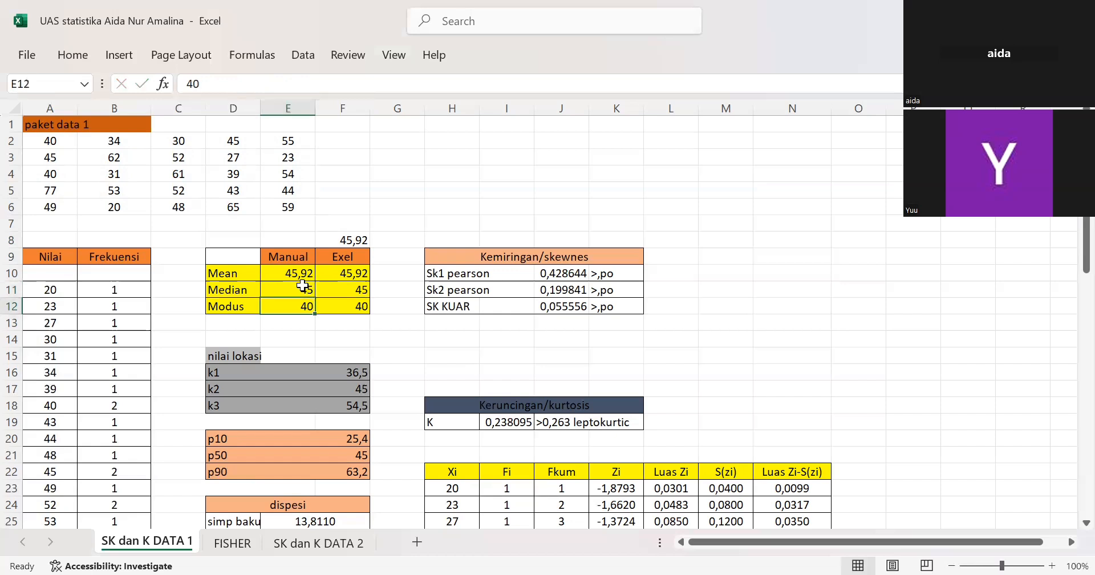
- Inspect the Exel mode formula in F12 and re-enter 40 as the Manual value of the Modus in E12
{"action": "left_click", "coordinate": [356, 307]}
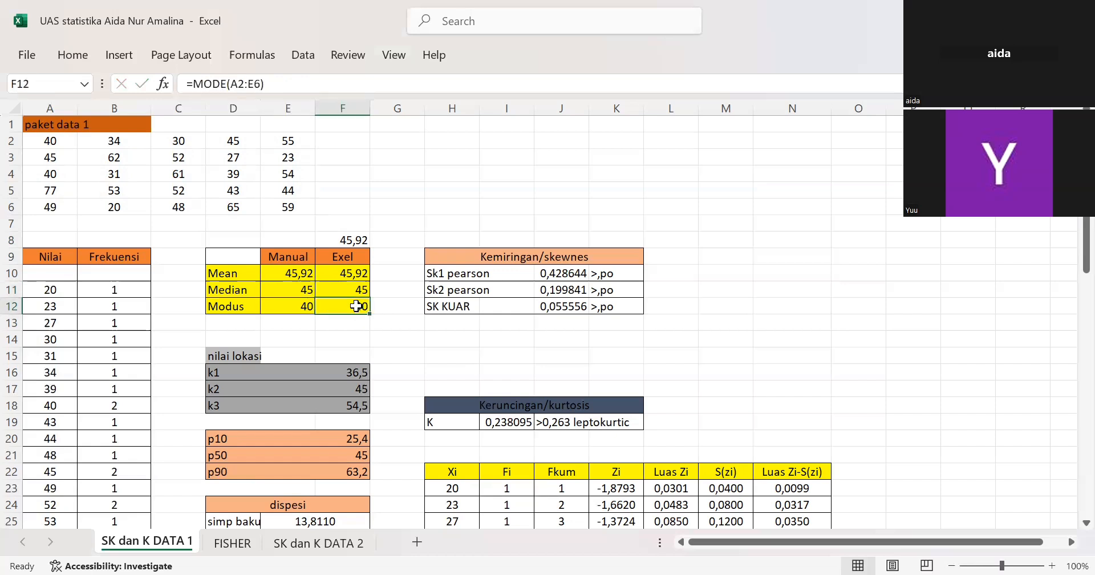
{"action": "left_click", "coordinate": [245, 85]}
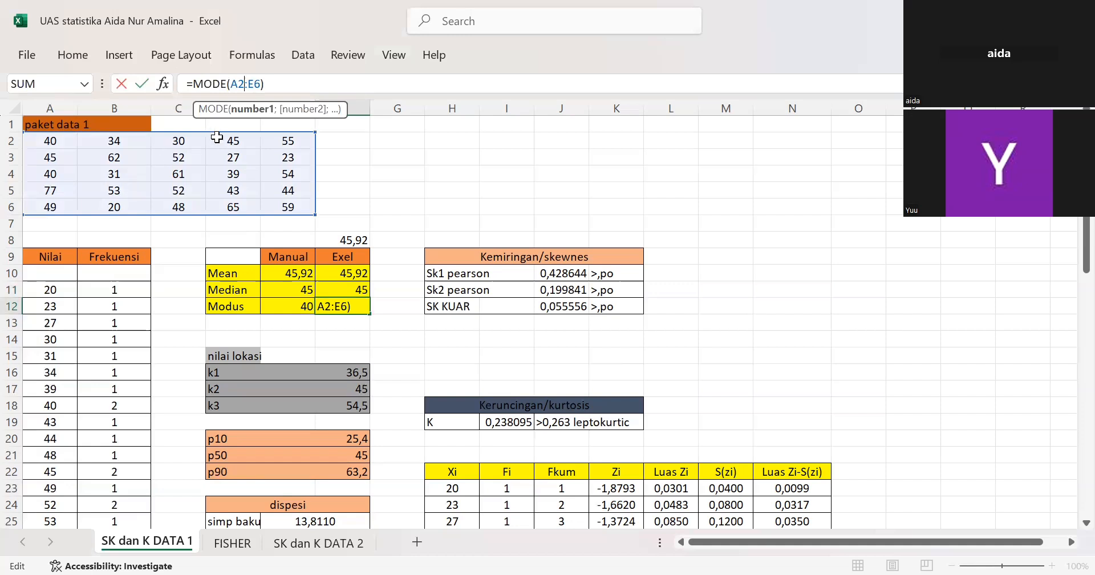
{"action": "left_click", "coordinate": [274, 86]}
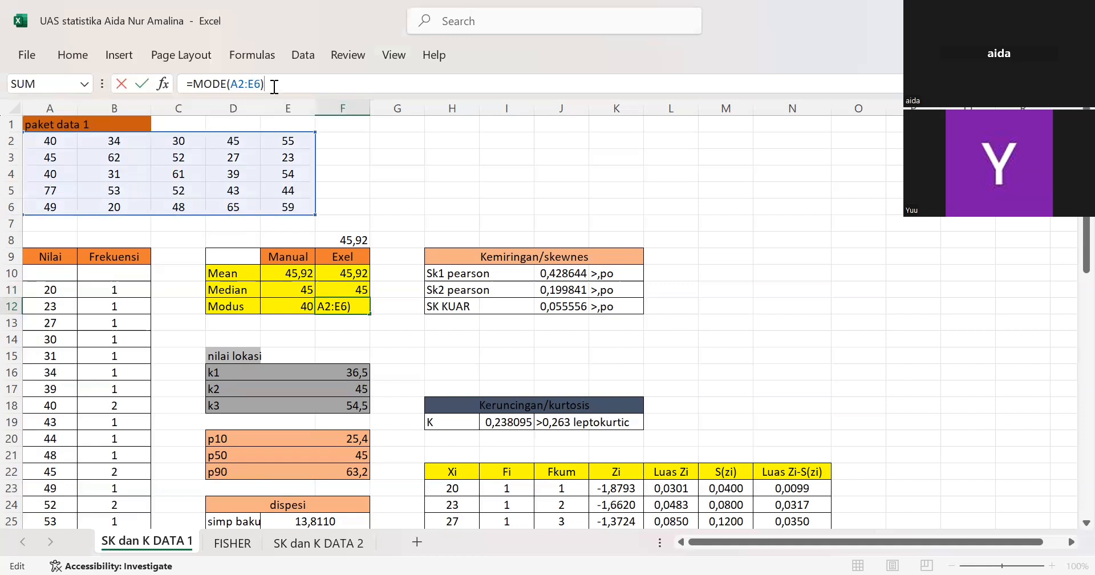
{"action": "key", "text": "Return"}
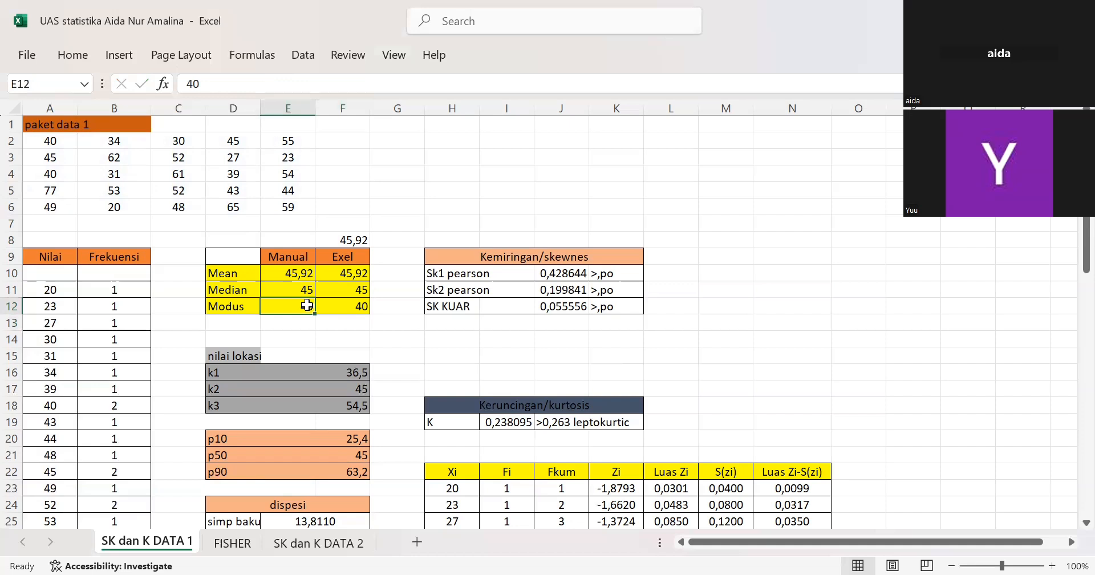
{"action": "type", "text": "40"}
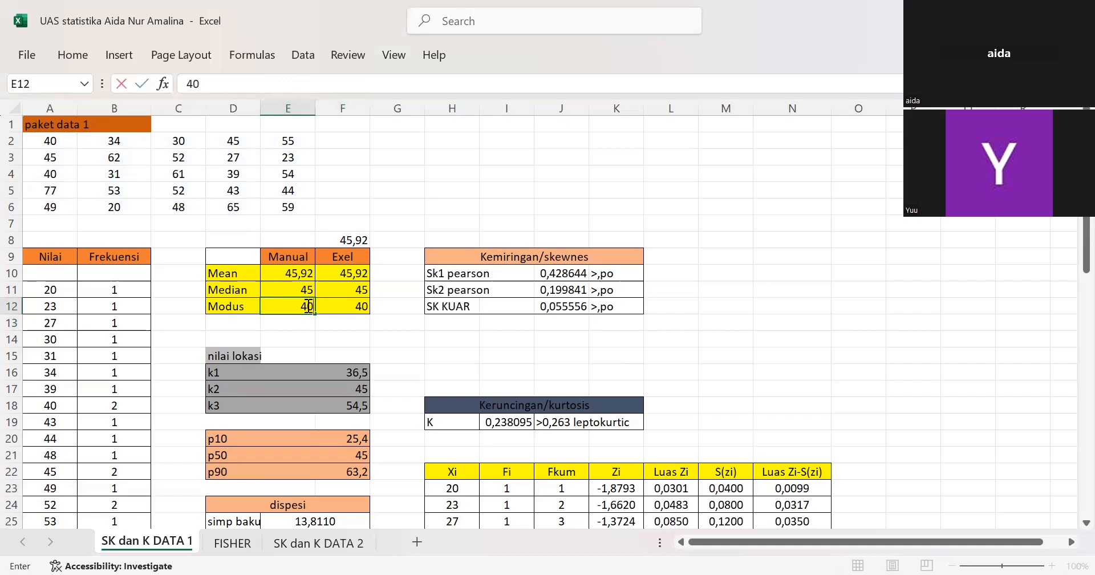
{"action": "key", "text": "Return"}
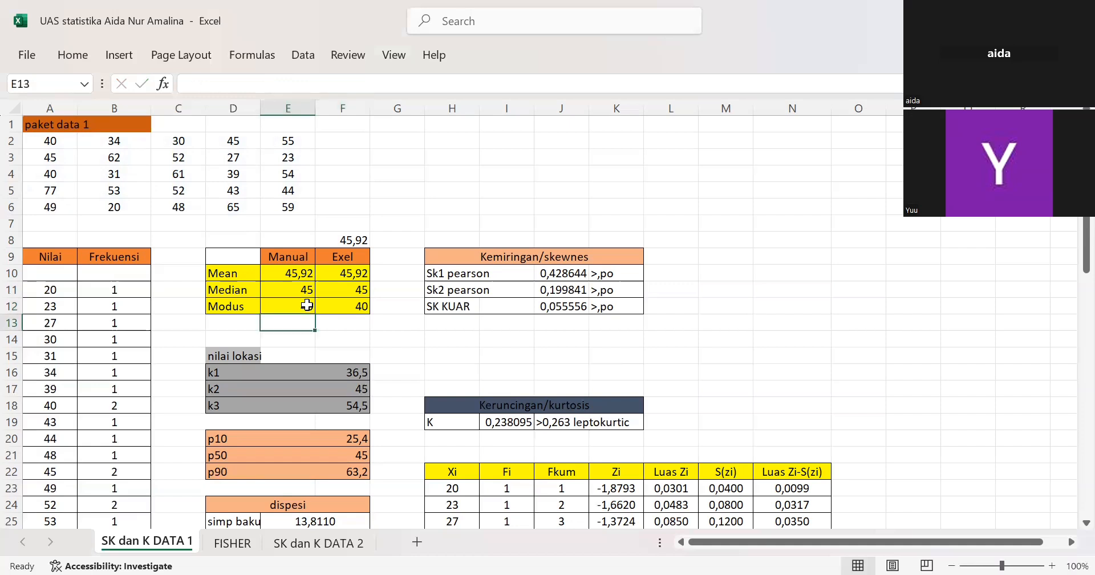
- Review the nilai lokasi block and inspect the k1 quartile formula in F16
{"action": "scroll", "coordinate": [307, 305], "scroll_direction": "down", "scroll_amount": 1}
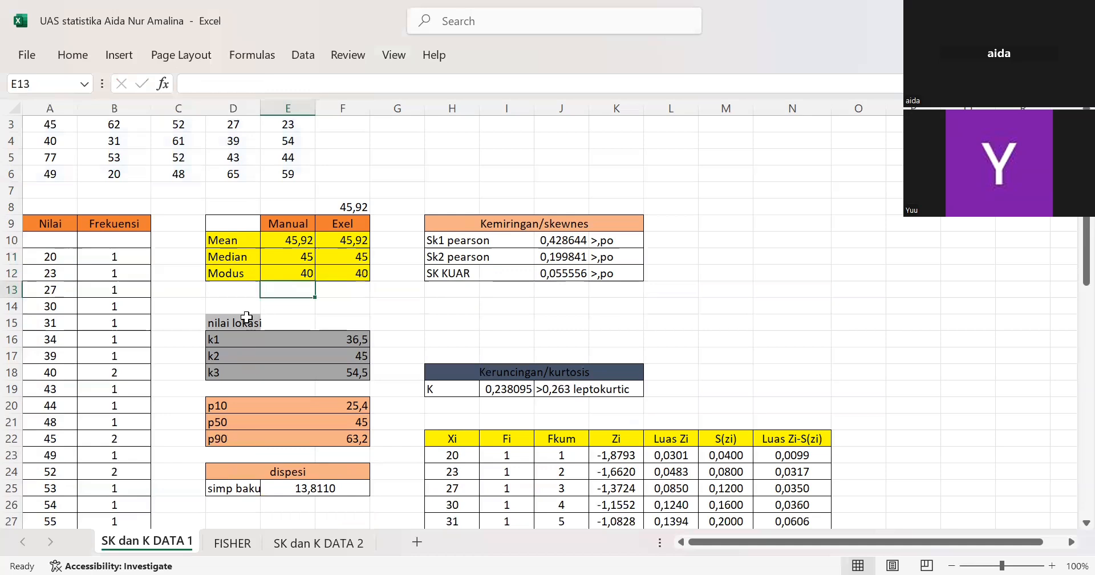
{"action": "left_click", "coordinate": [238, 320]}
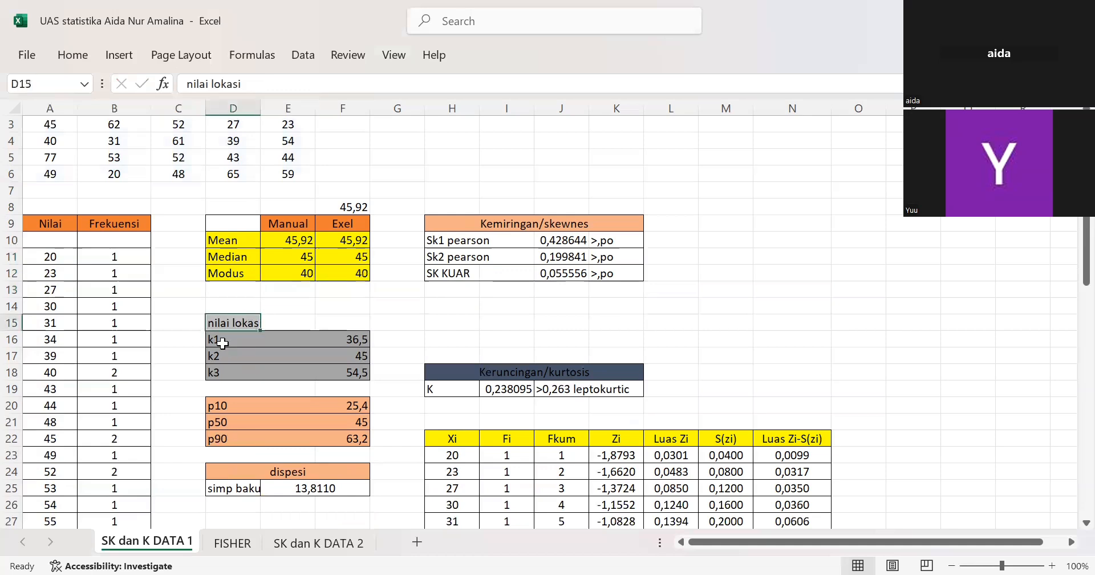
{"action": "left_click", "coordinate": [222, 343]}
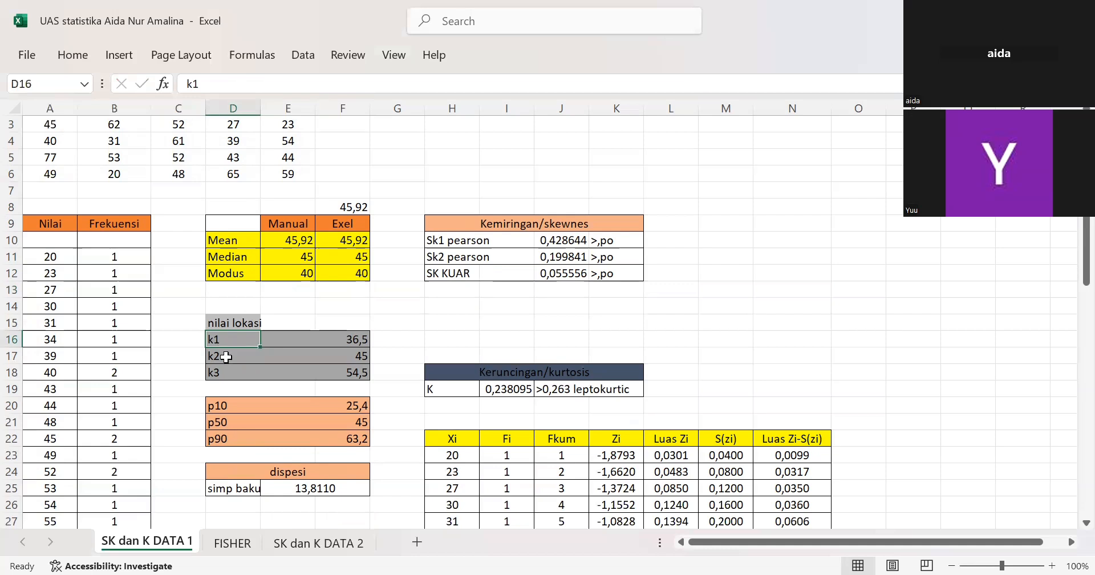
{"action": "left_click", "coordinate": [348, 340]}
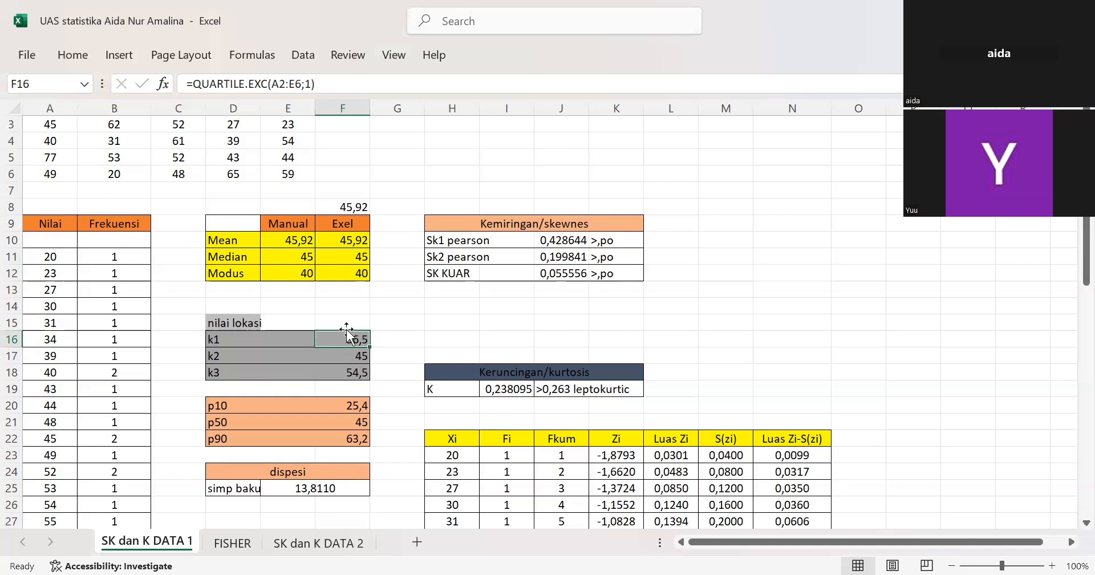
- Enter =QUARTILE.EXC(A2:E6;1) in F15, above the k1 value, to calculate the first quartile of the raw data
{"action": "left_click", "coordinate": [341, 322]}
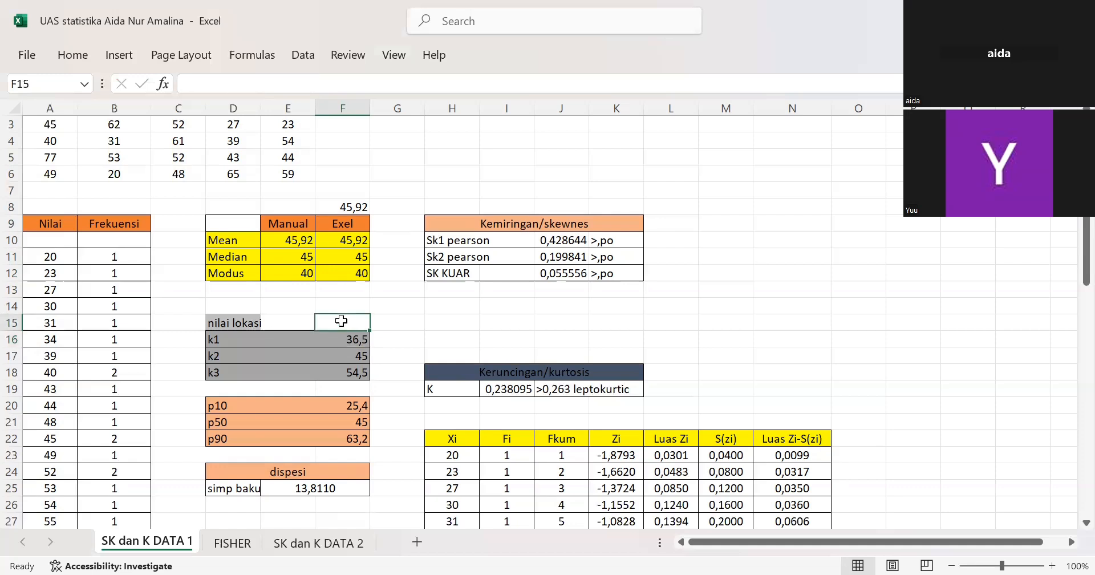
{"action": "type", "text": "="}
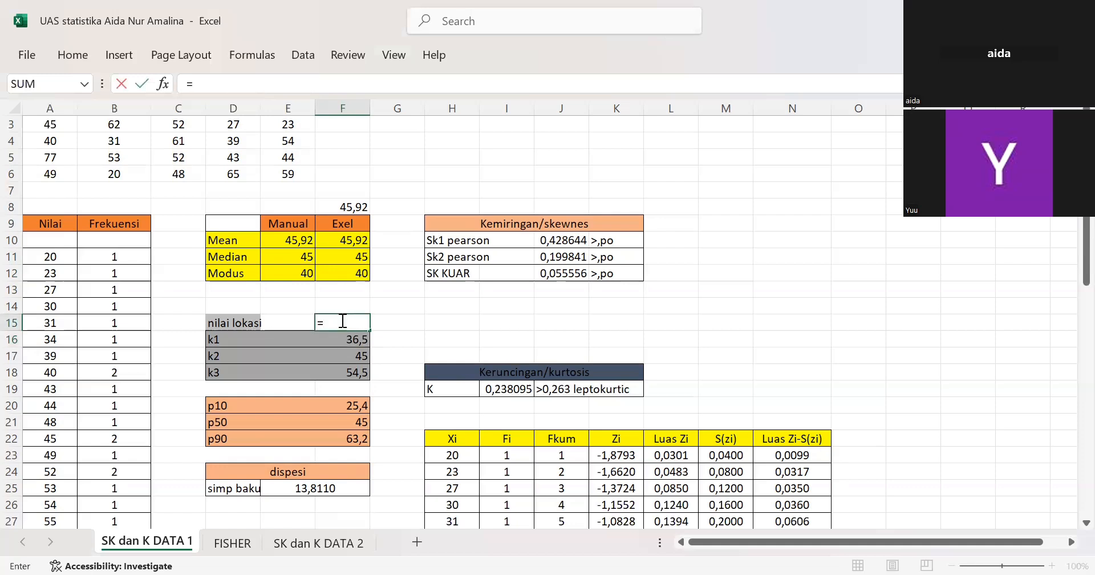
{"action": "type", "text": "q"}
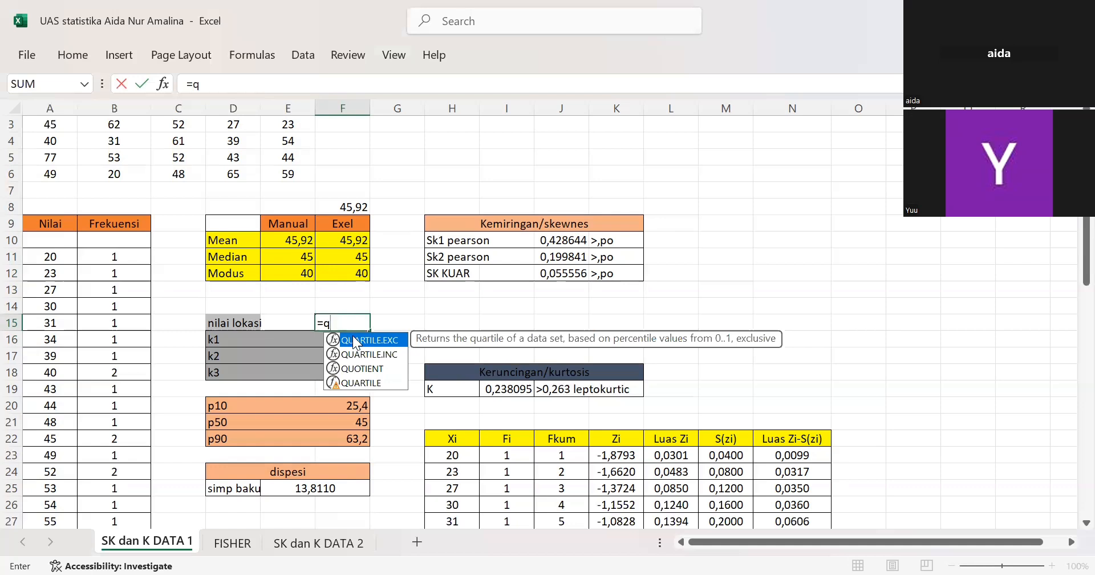
{"action": "double_click", "coordinate": [355, 341]}
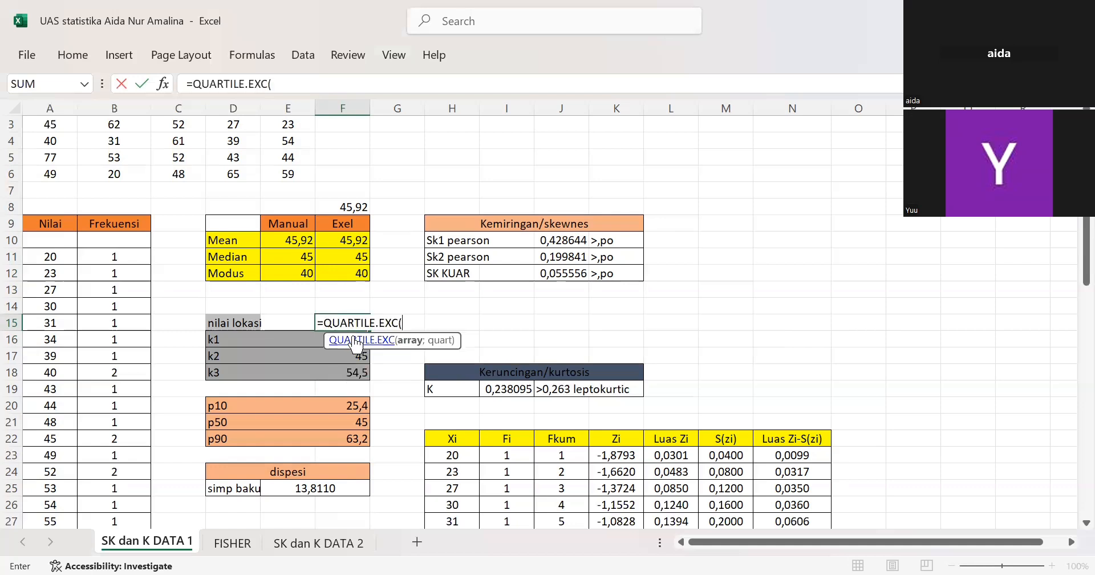
{"action": "scroll", "coordinate": [295, 260], "scroll_direction": "up", "scroll_amount": 1}
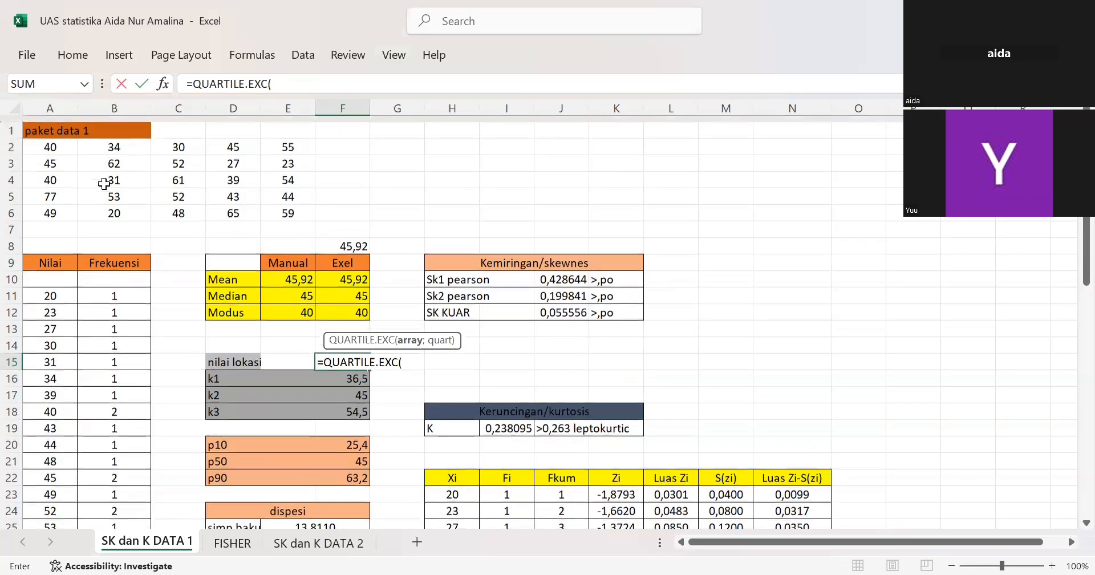
{"action": "left_click", "coordinate": [53, 140]}
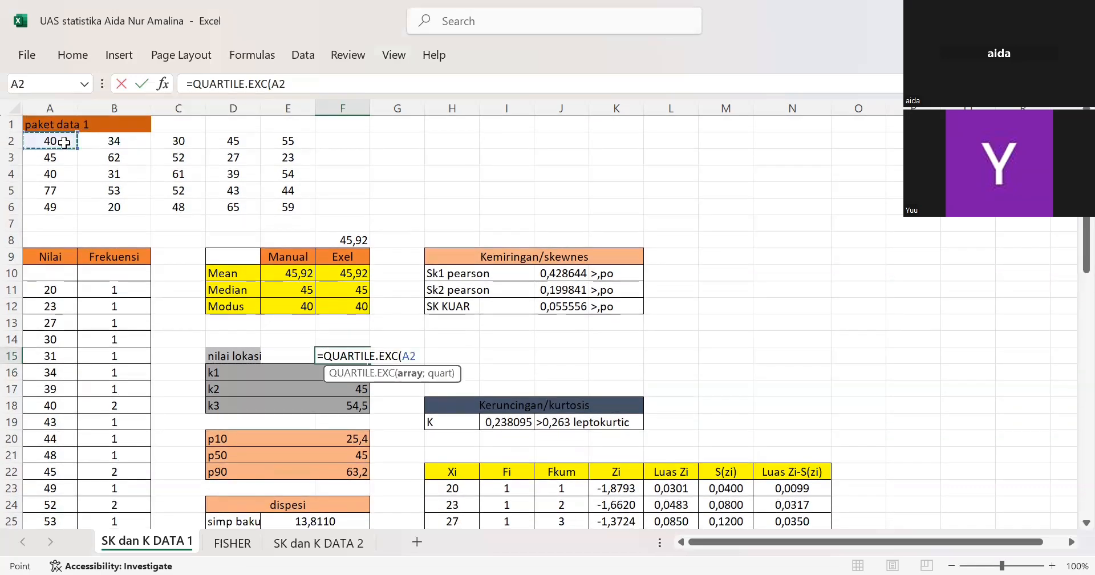
{"action": "left_click", "coordinate": [268, 205], "text": "shift"}
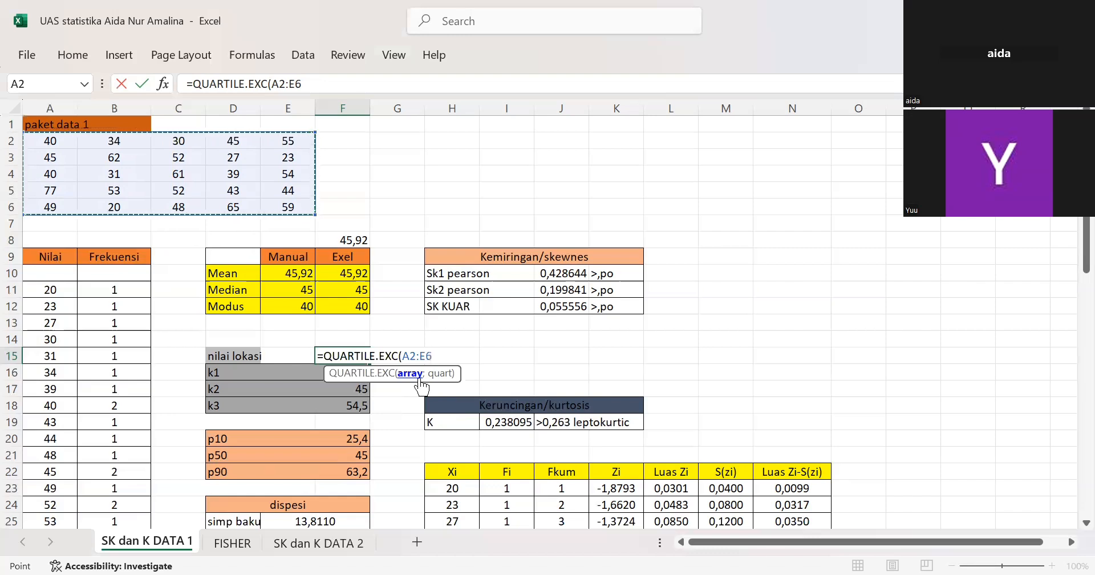
{"action": "key", "text": "F8"}
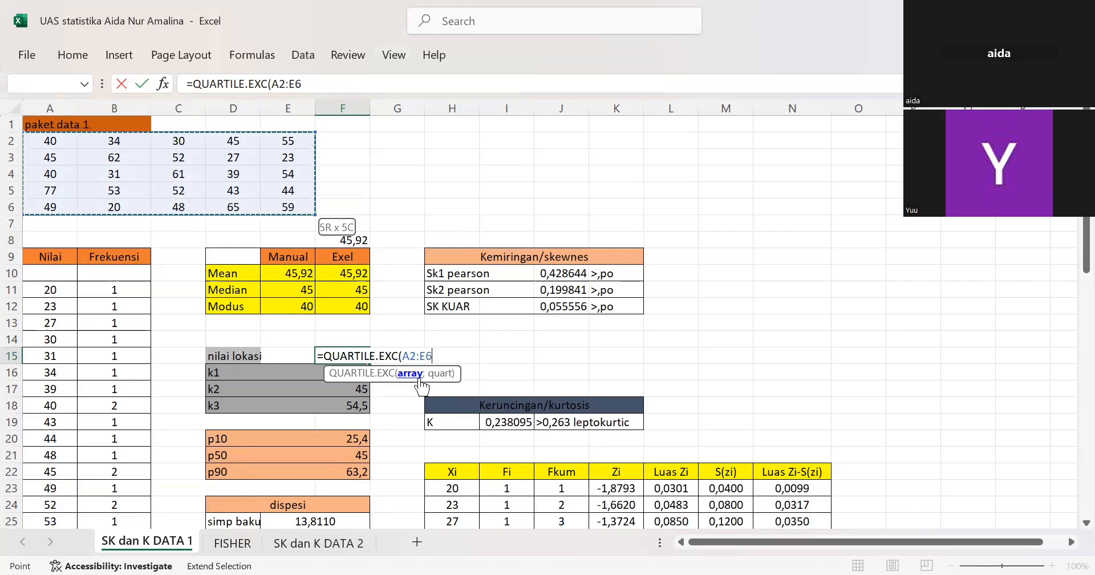
{"action": "type", "text": ";"}
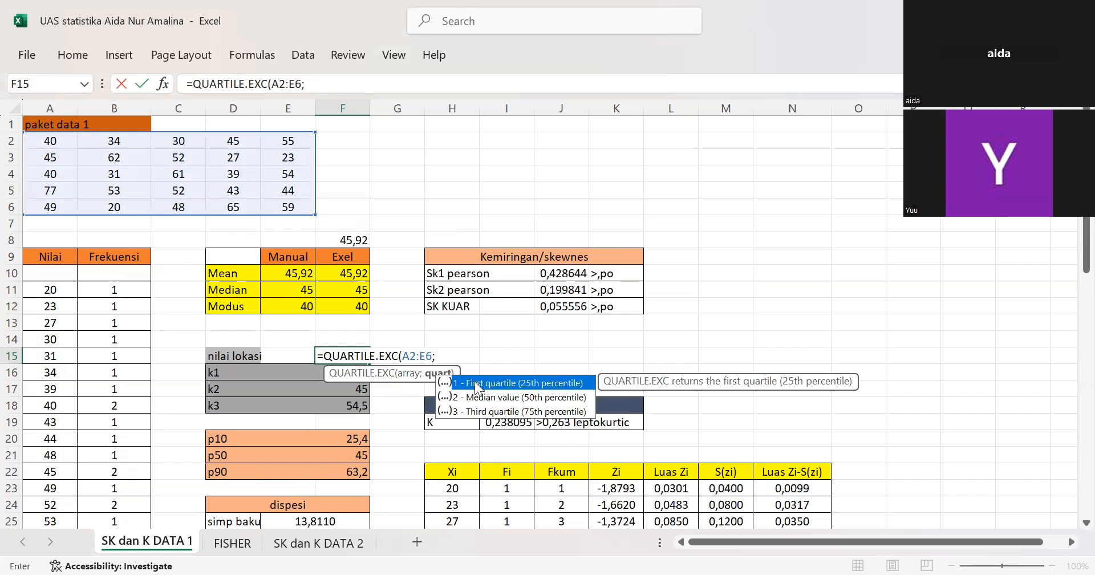
{"action": "double_click", "coordinate": [521, 386]}
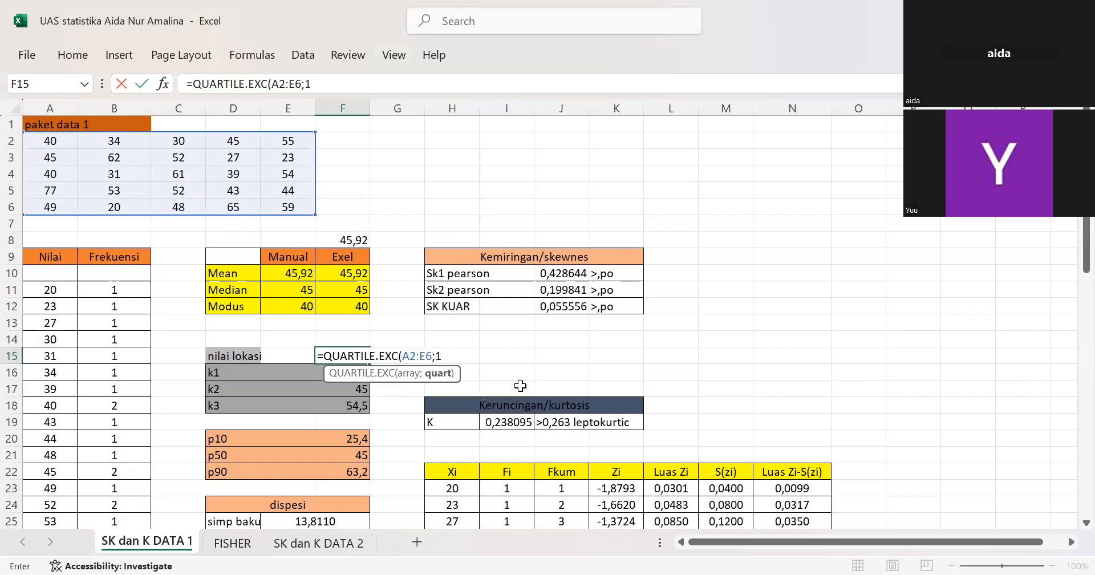
{"action": "type", "text": ")"}
{"action": "key", "text": "Return"}
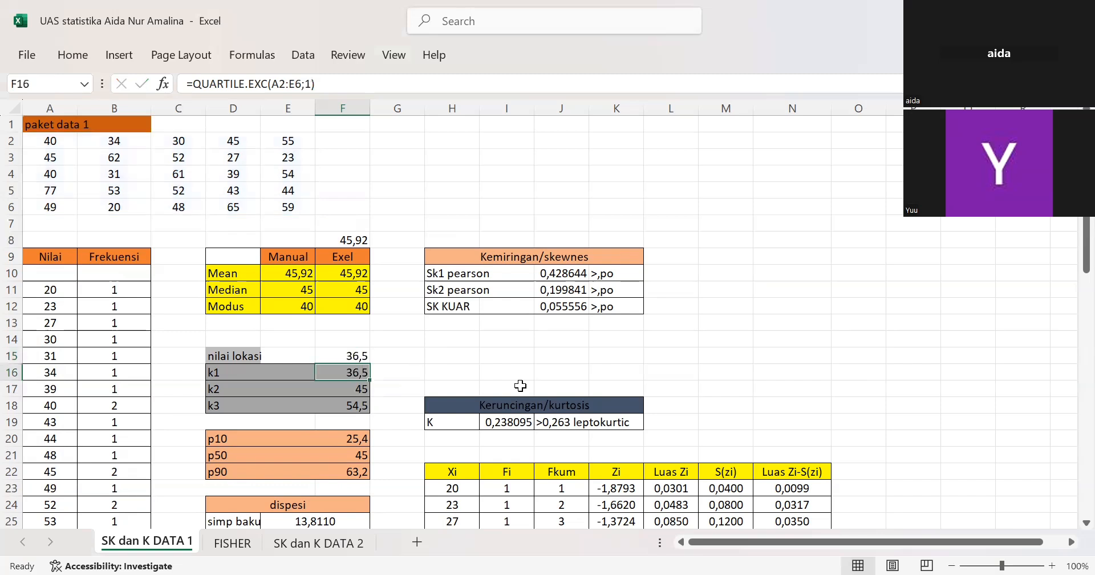
- Step through the quartile formulas from F15 to F18 and inspect the data range and quartile argument of k2 in F17
{"action": "left_click", "coordinate": [360, 353]}
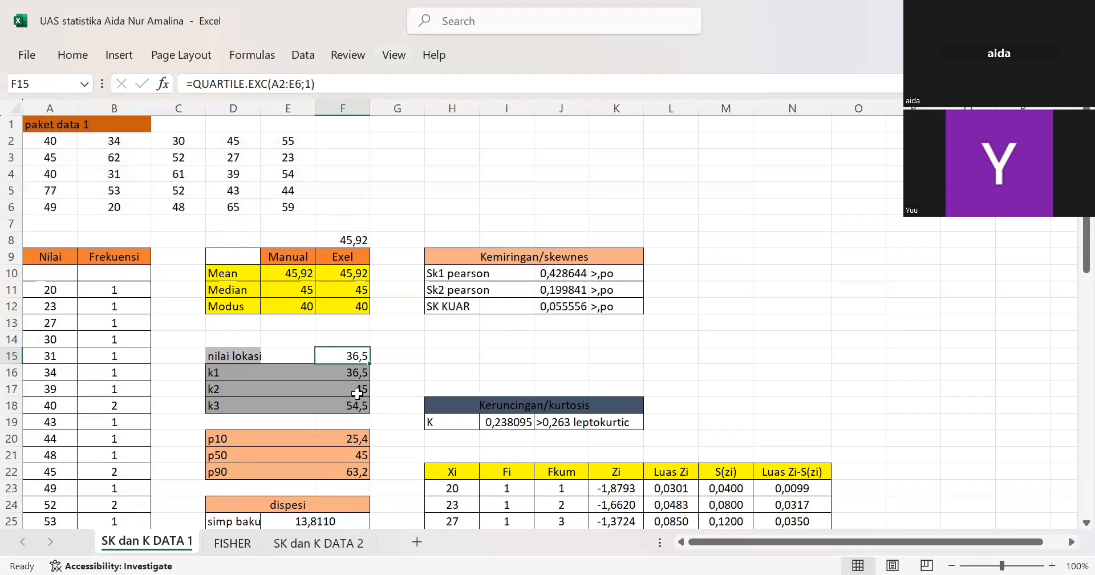
{"action": "key", "text": "Down"}
{"action": "key", "text": "Down"}
{"action": "key", "text": "Down"}
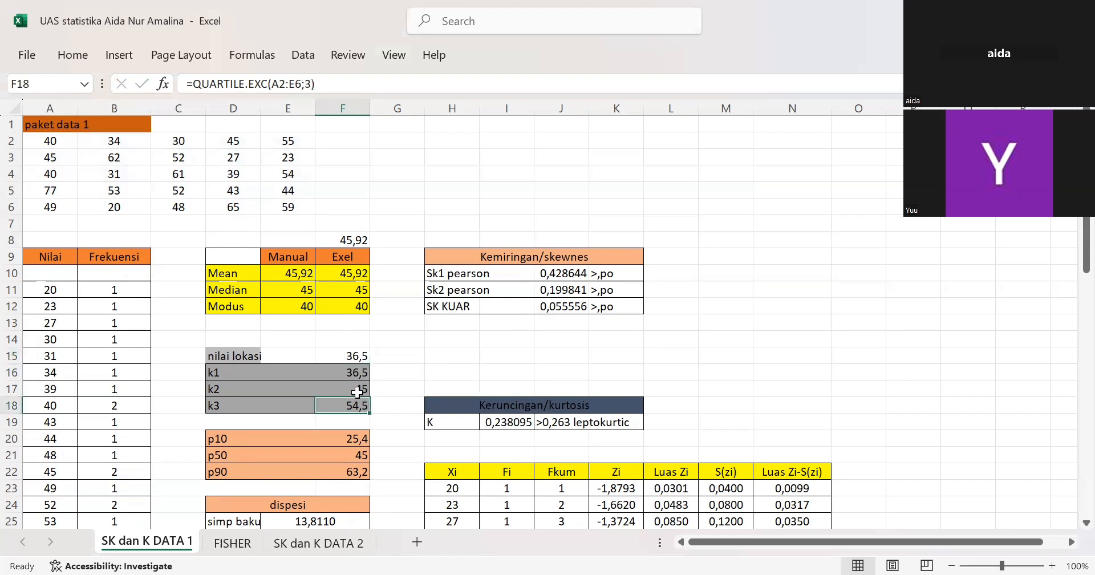
{"action": "left_click", "coordinate": [358, 392]}
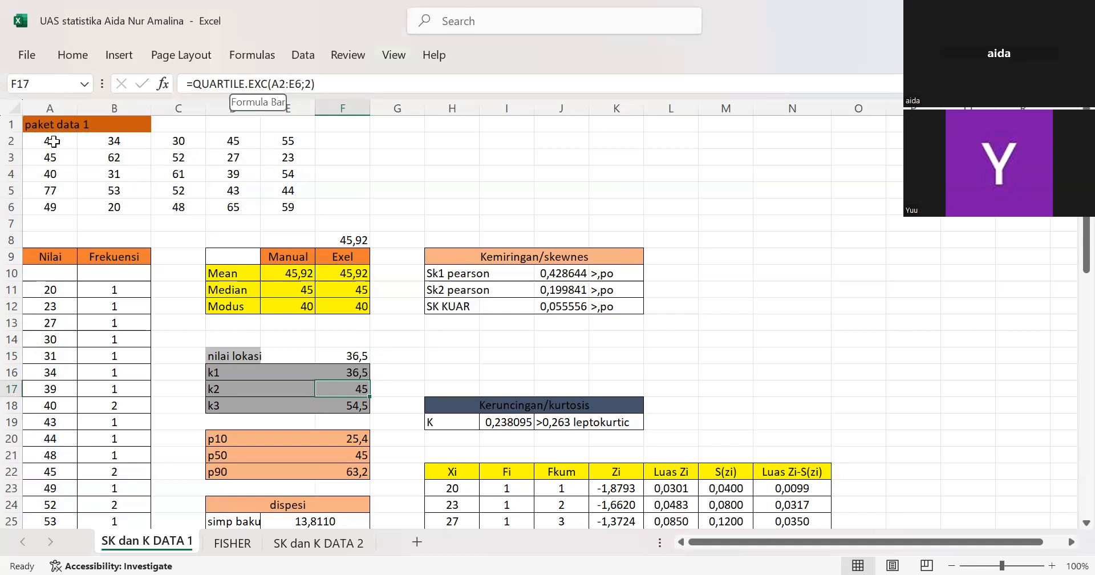
{"action": "key", "text": "F2"}
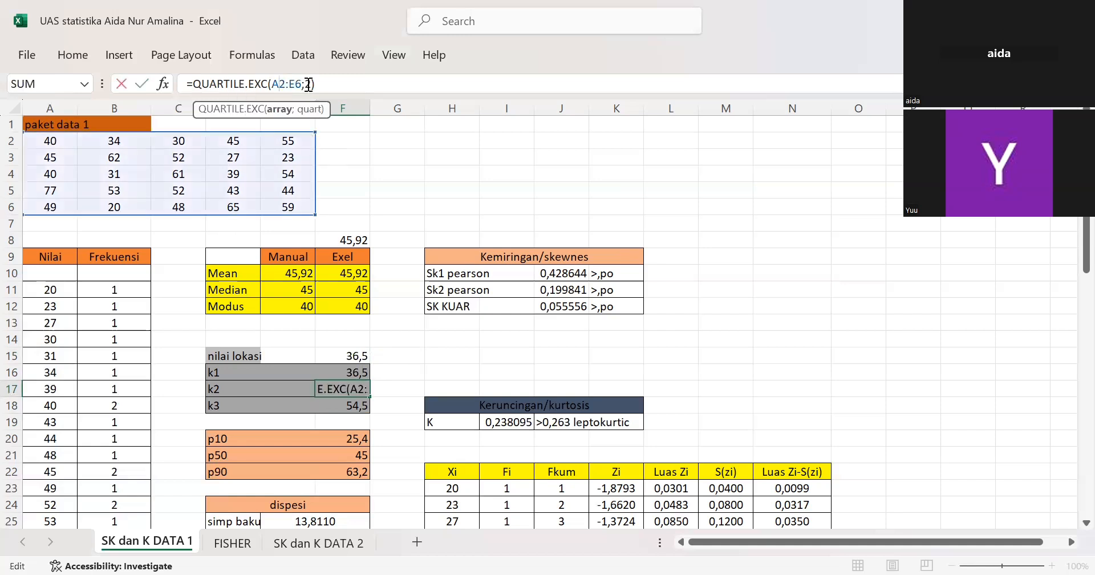
{"action": "left_click", "coordinate": [309, 84]}
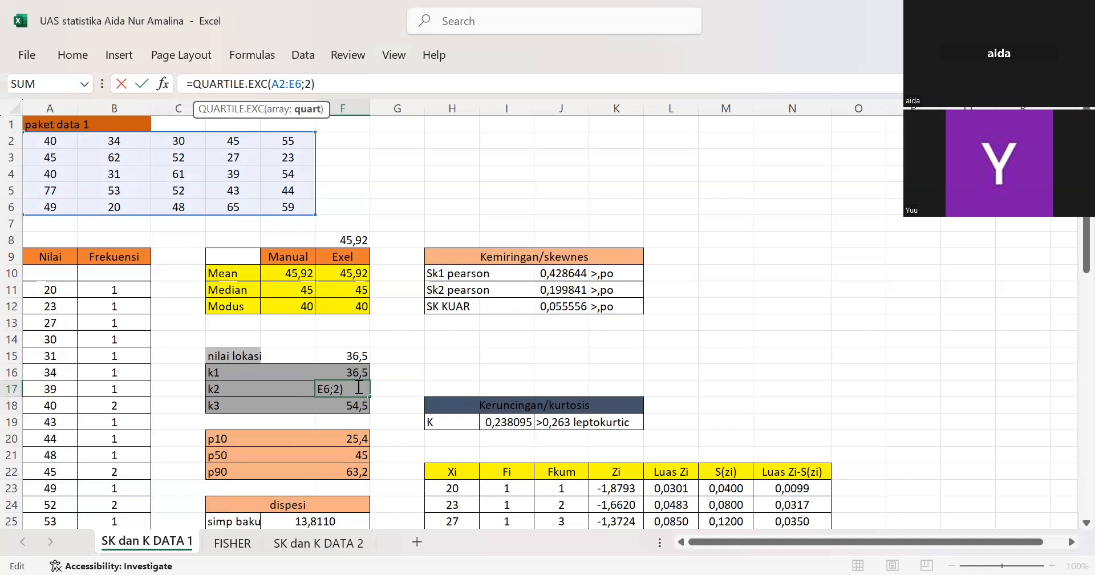
{"action": "key", "text": "Return"}
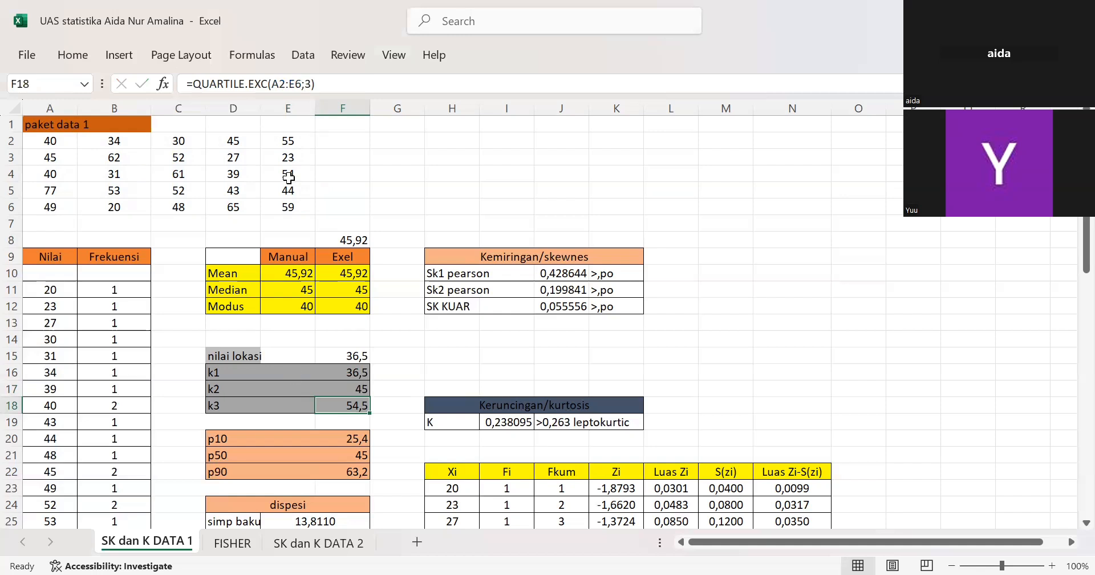
- Inspect the k3 quartile formula in F18, checking its data range and quartile argument
{"action": "left_click", "coordinate": [288, 84]}
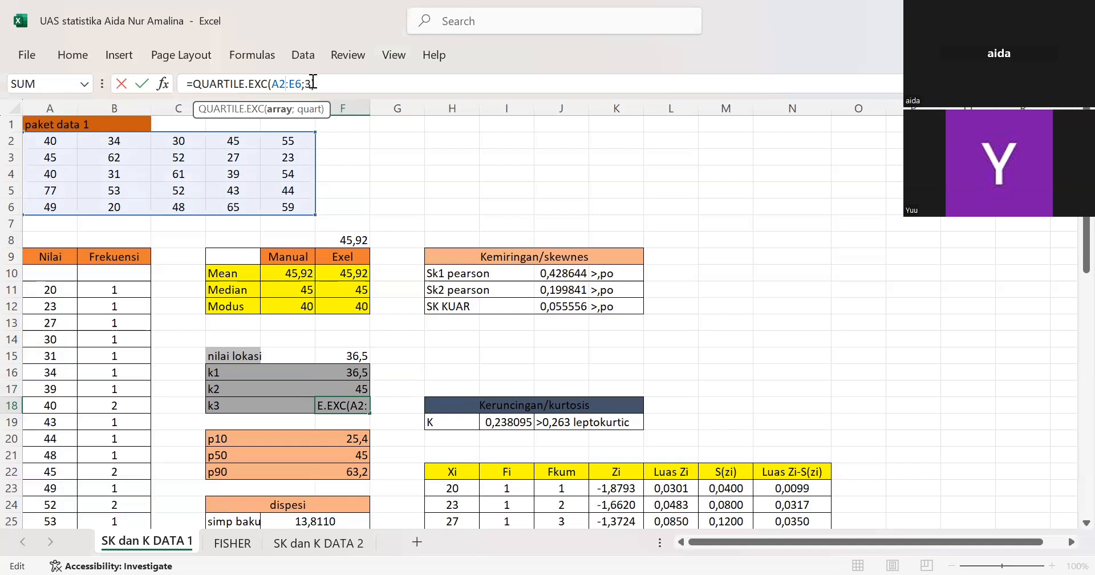
{"action": "left_click", "coordinate": [313, 83]}
{"action": "type", "text": ")"}
{"action": "key", "text": "Return"}
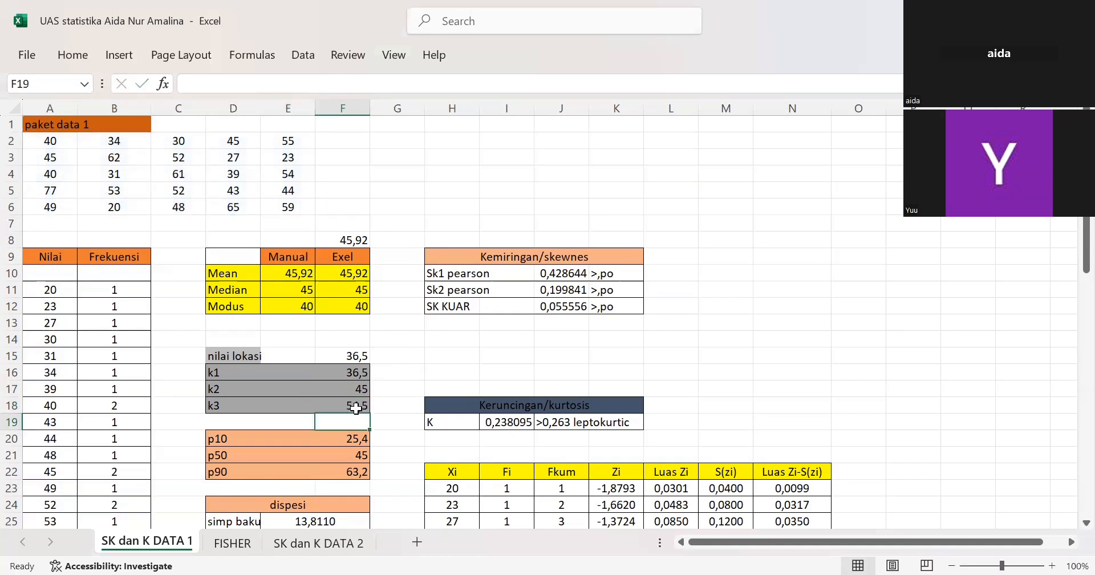
- Compare the k1 quartile formula in F16 with the p10 percentile formula in F20, and inspect the p10 formula's range and percentile argument
{"action": "scroll", "coordinate": [356, 408], "scroll_direction": "down", "scroll_amount": 1}
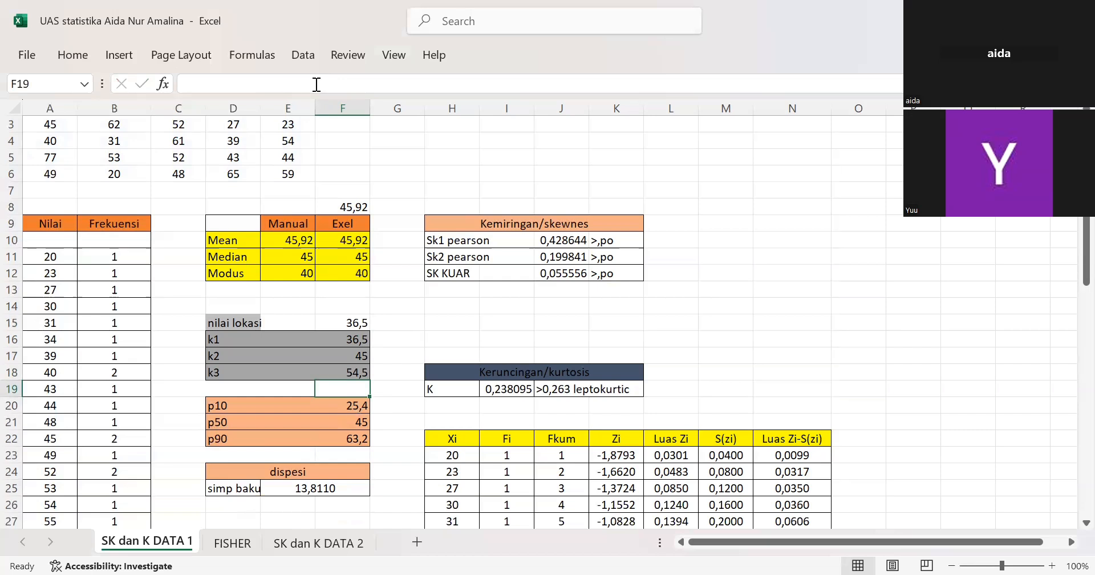
{"action": "key", "text": "Down"}
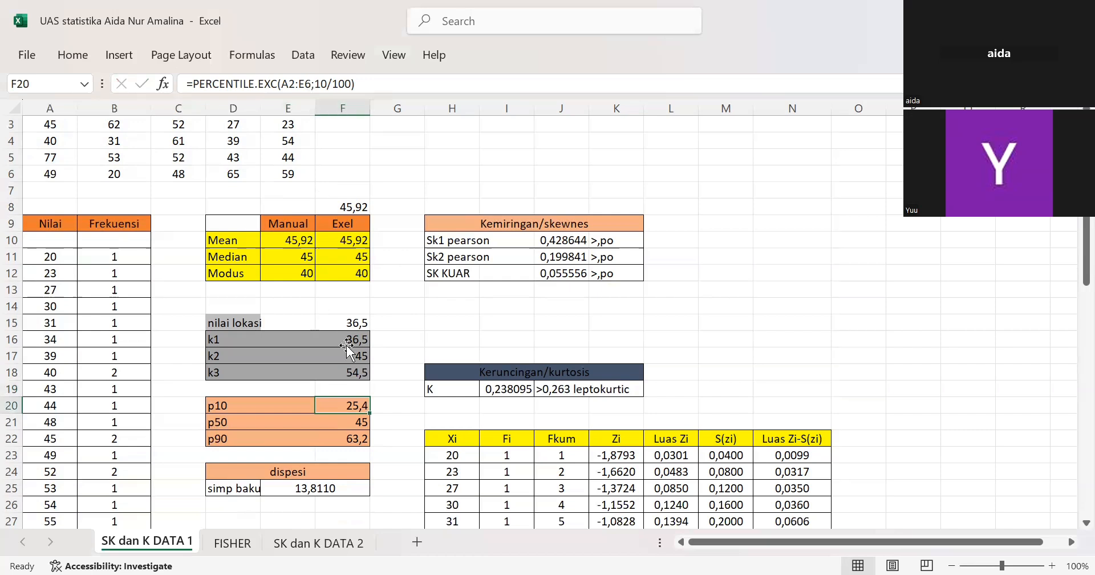
{"action": "key", "text": "Up"}
{"action": "key", "text": "Up"}
{"action": "key", "text": "Up"}
{"action": "key", "text": "Up"}
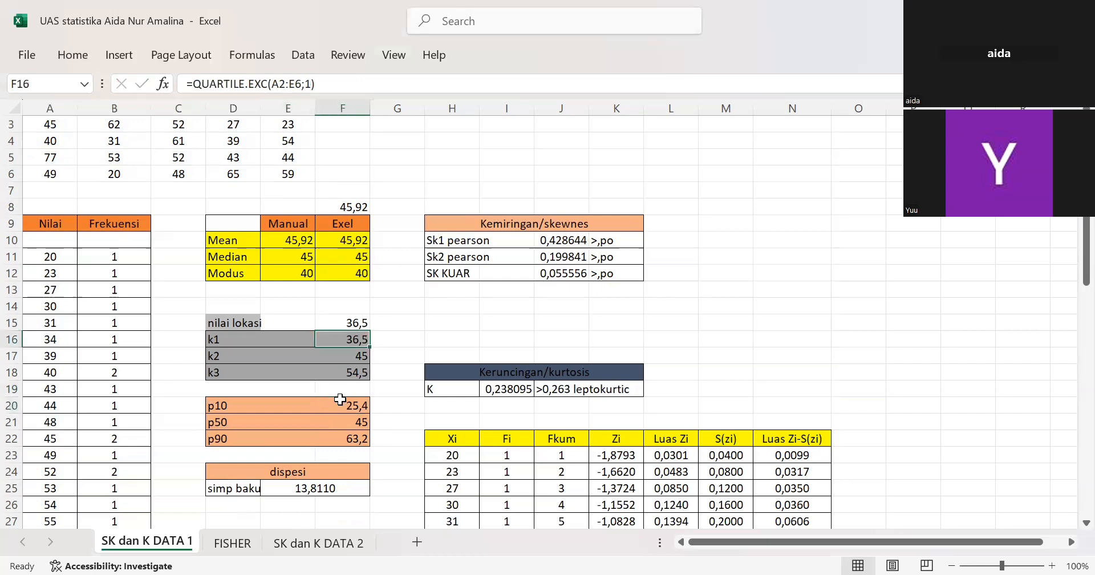
{"action": "left_click", "coordinate": [341, 399]}
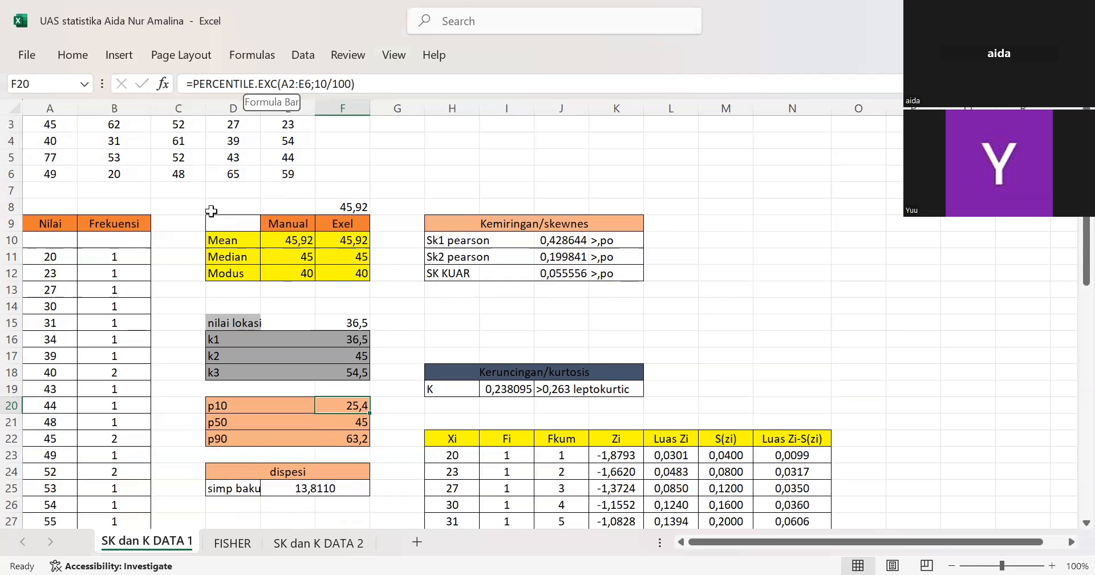
{"action": "key", "text": "F2"}
{"action": "scroll", "coordinate": [211, 211], "scroll_direction": "up", "scroll_amount": 1}
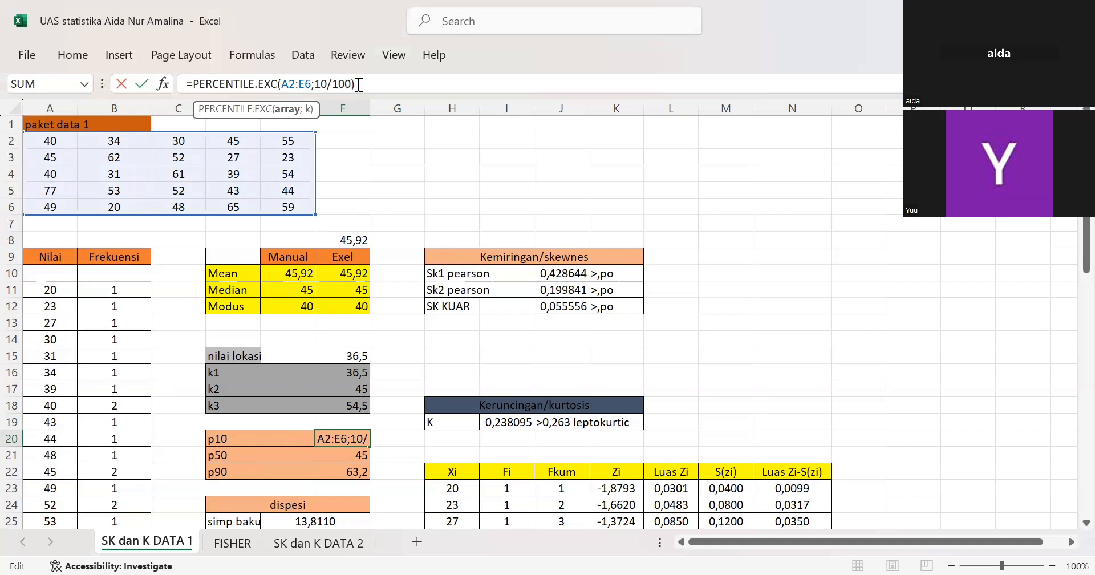
{"action": "key", "text": "Return"}
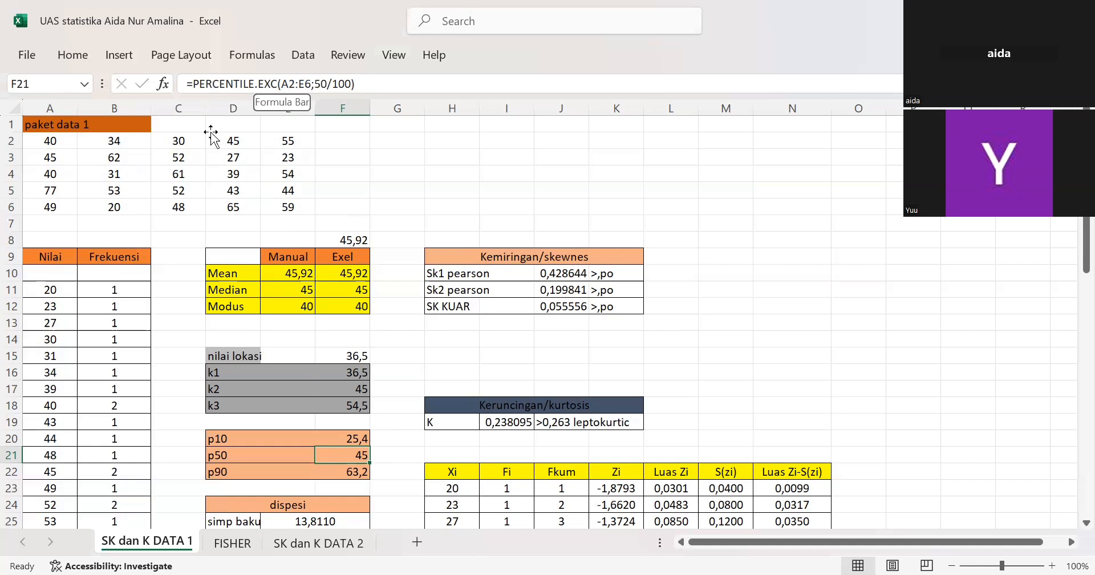
- Inspect the p50 and p90 percentile formulas in F21 and F22, checking their data range and percentile arguments
{"action": "left_click", "coordinate": [295, 84]}
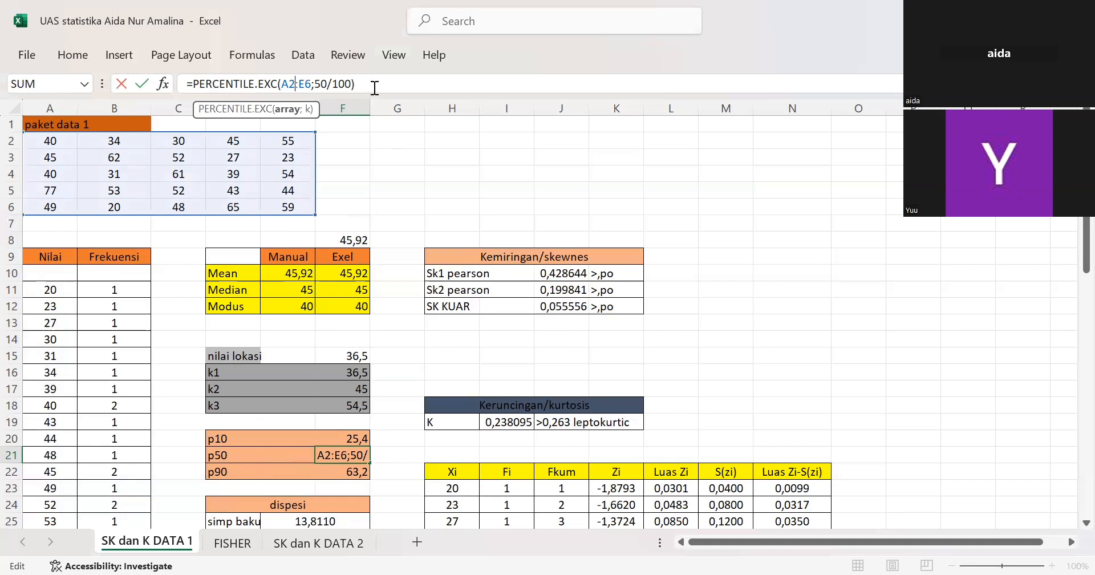
{"action": "key", "text": "Return"}
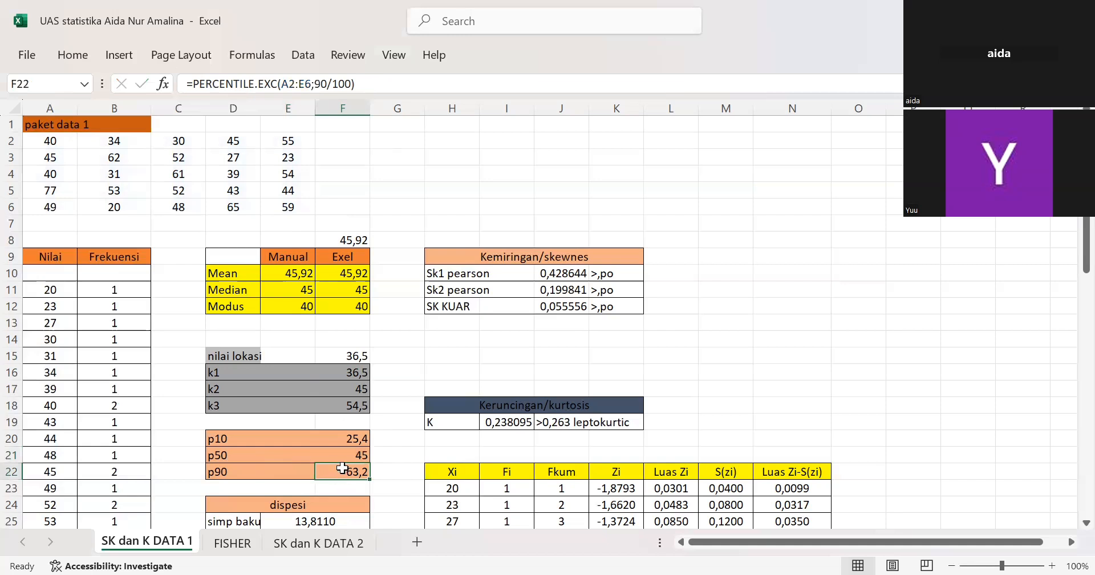
{"action": "left_click", "coordinate": [365, 84]}
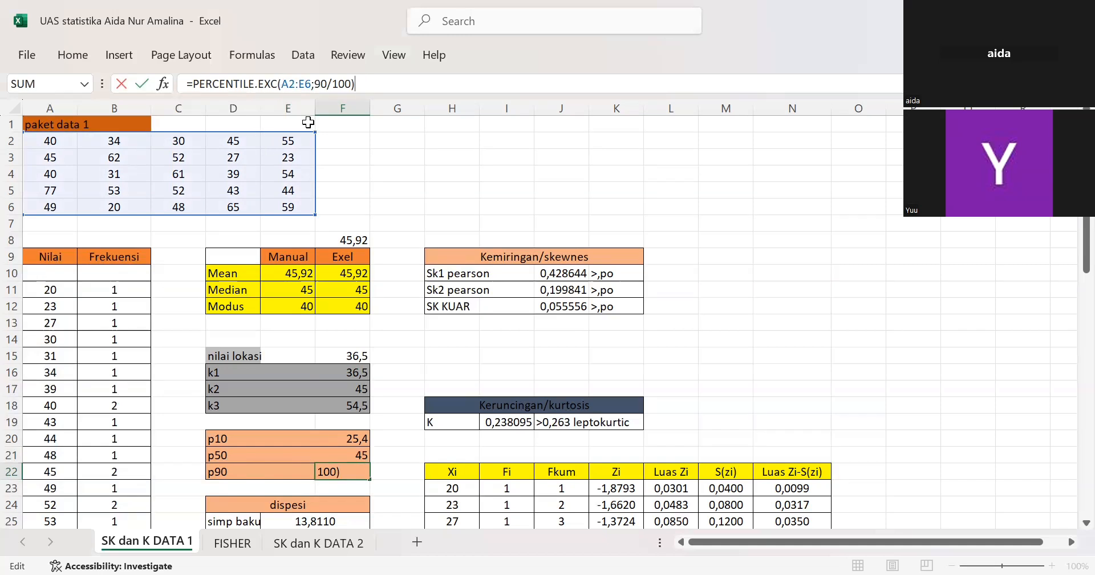
{"action": "left_click", "coordinate": [325, 84]}
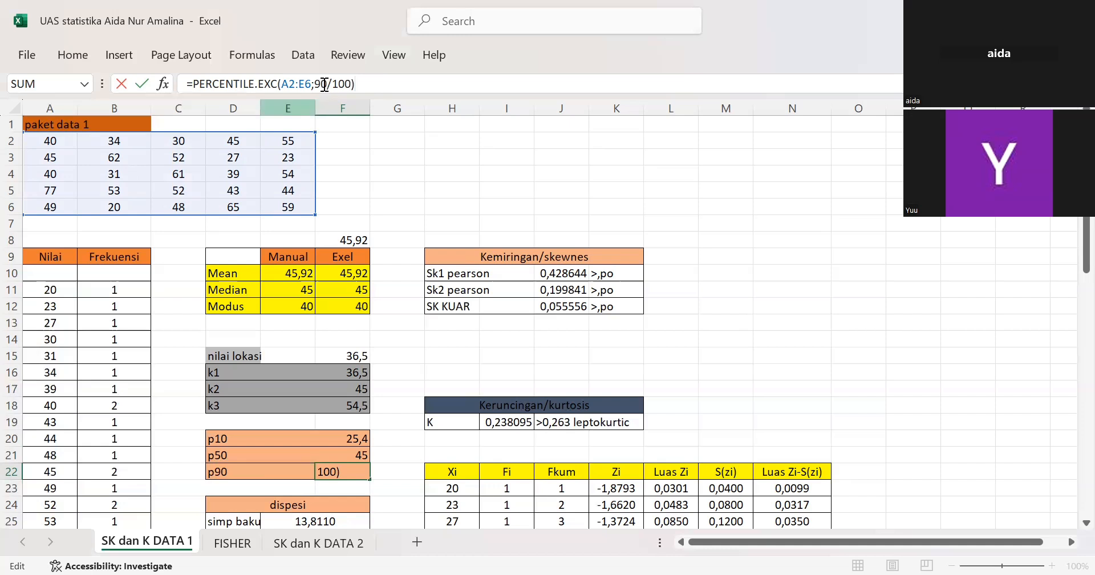
{"action": "key", "text": "End"}
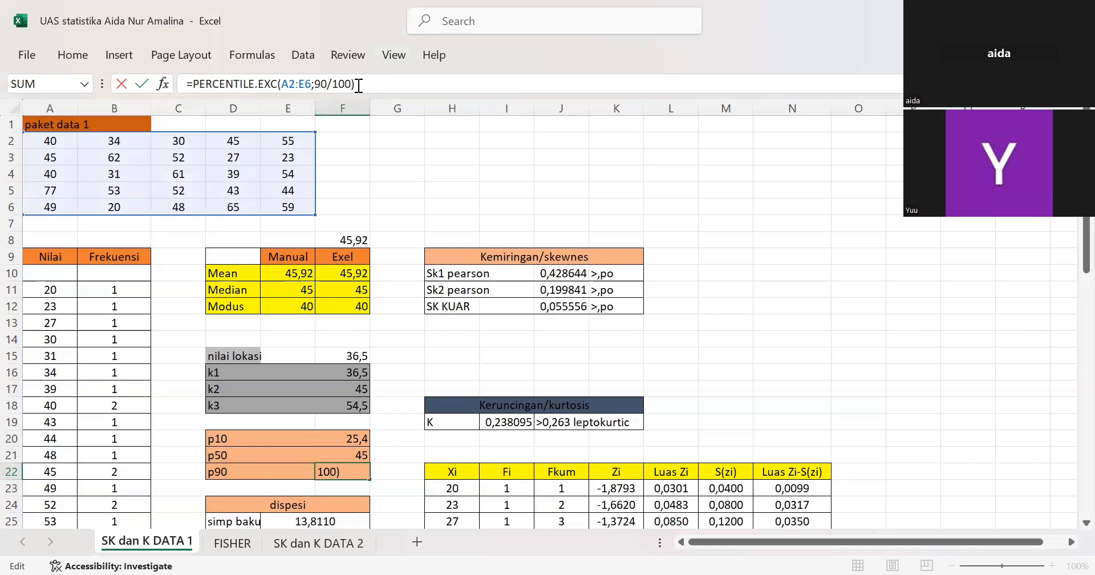
{"action": "key", "text": "Return"}
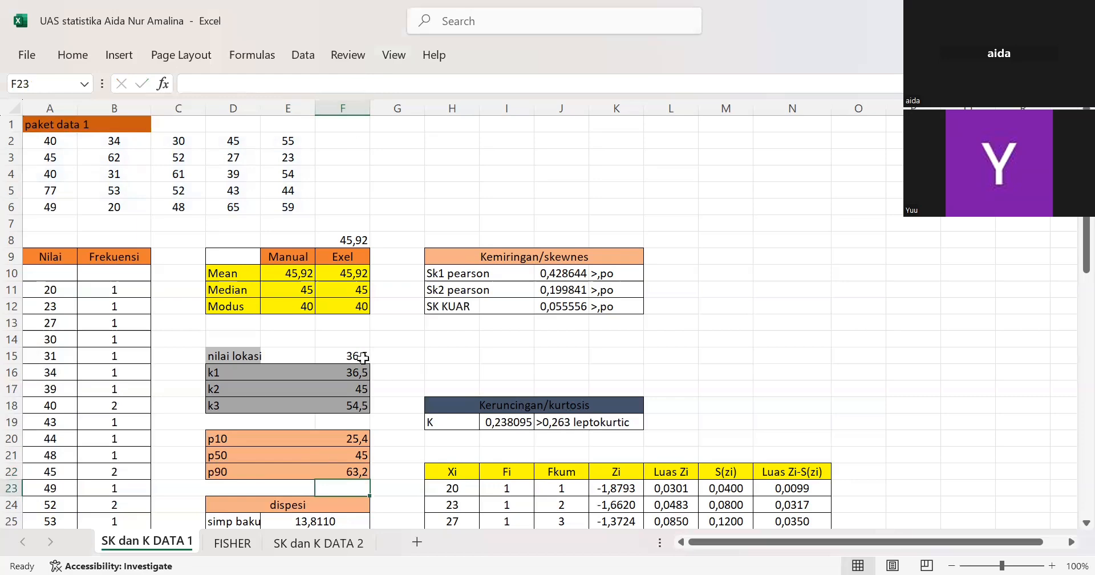
- Inspect the simp baku standard deviation formula in E25 under dispesi and the raw data range it refers to
{"action": "scroll", "coordinate": [294, 433], "scroll_direction": "down", "scroll_amount": 2}
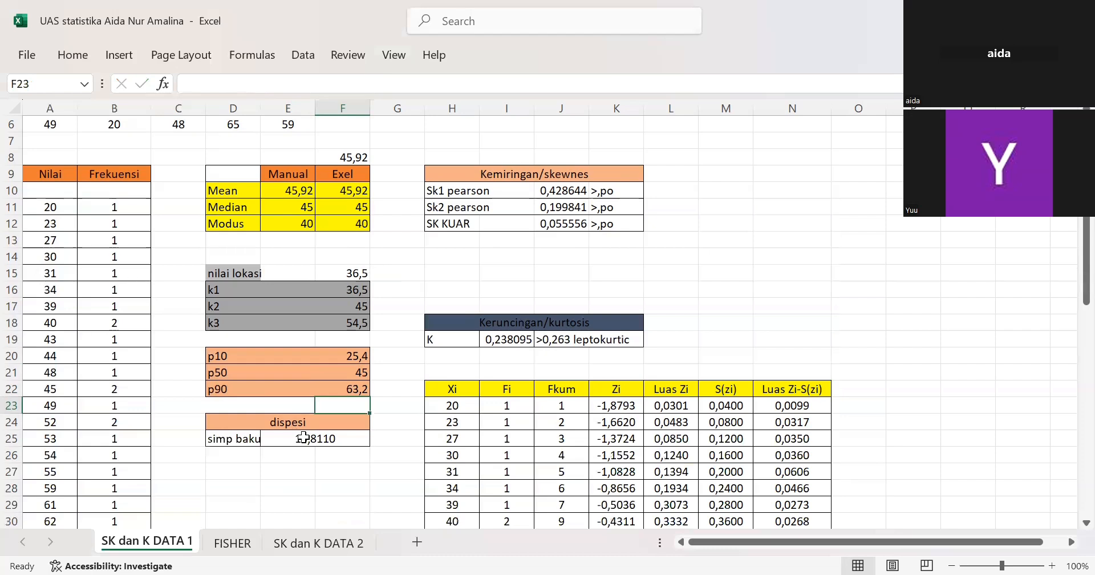
{"action": "left_click", "coordinate": [303, 437]}
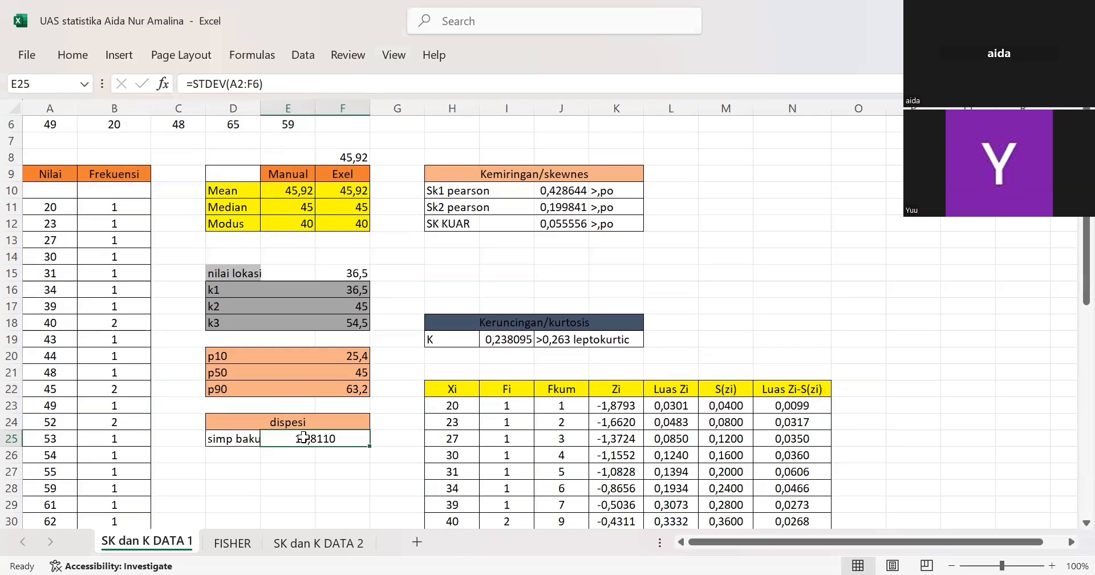
{"action": "scroll", "coordinate": [304, 437], "scroll_direction": "up", "scroll_amount": 1}
{"action": "scroll", "coordinate": [303, 437], "scroll_direction": "up", "scroll_amount": 1}
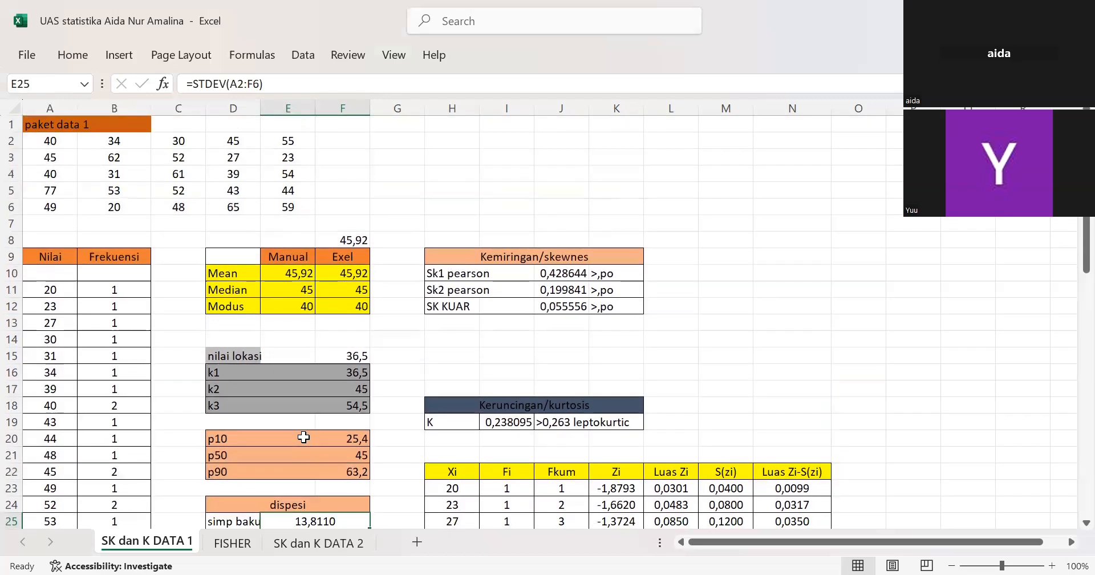
{"action": "scroll", "coordinate": [304, 437], "scroll_direction": "down", "scroll_amount": 1}
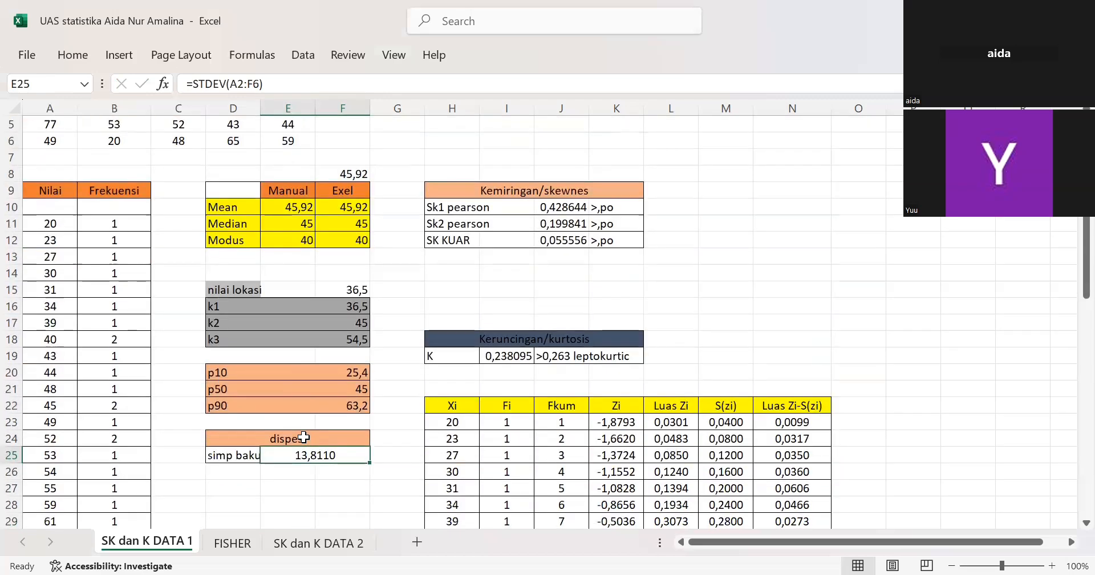
{"action": "scroll", "coordinate": [304, 436], "scroll_direction": "up", "scroll_amount": 1}
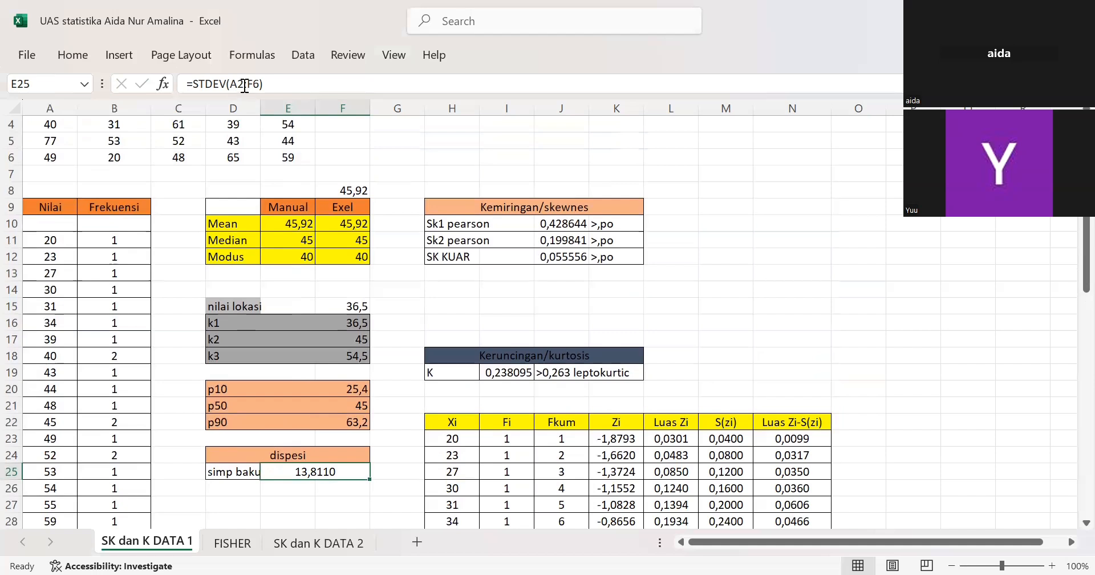
{"action": "key", "text": "F2"}
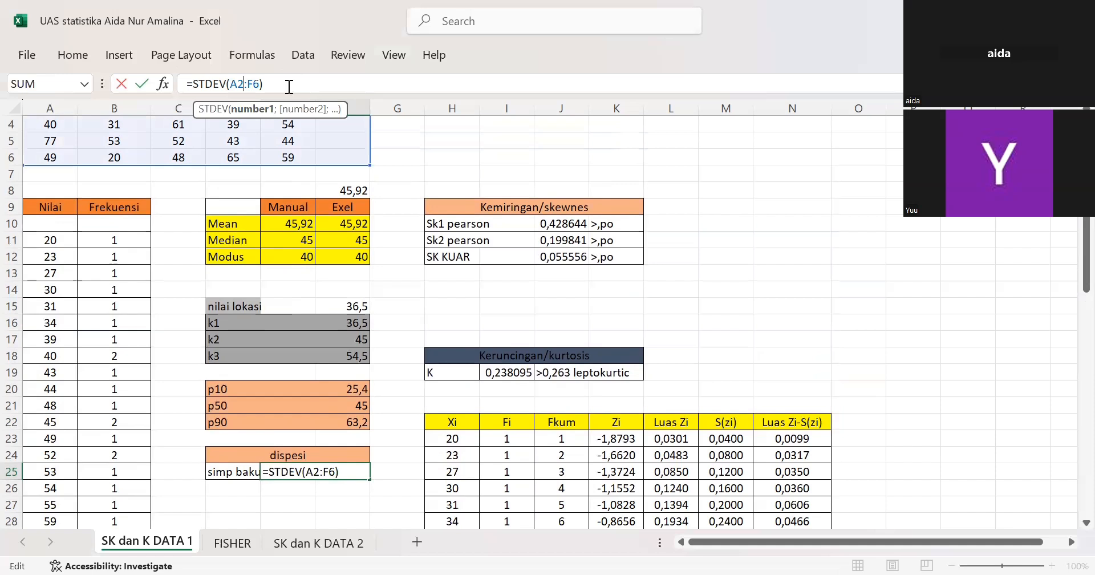
{"action": "key", "text": "Return"}
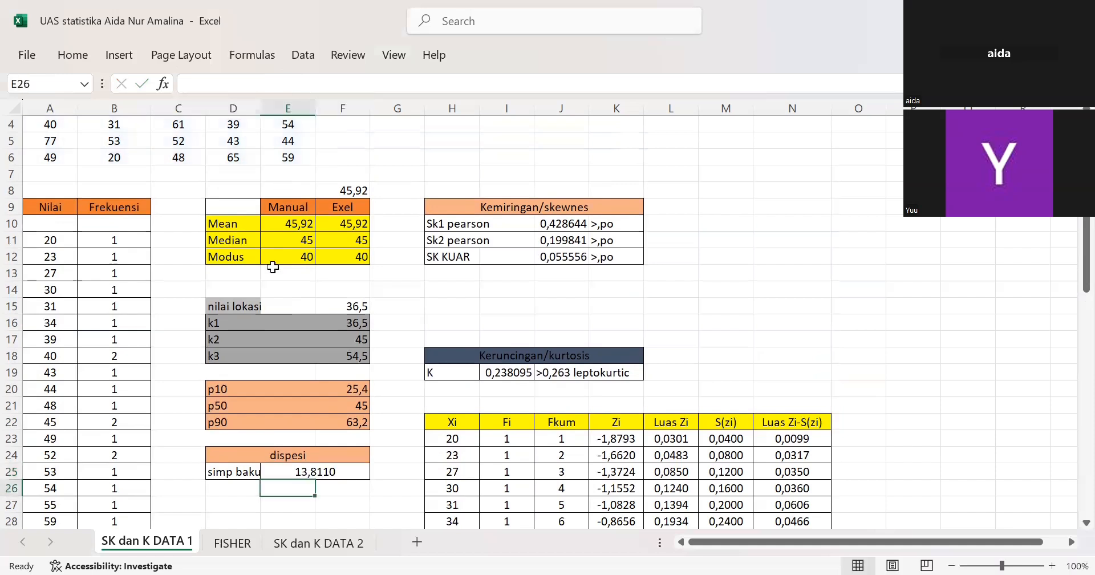
- Enter =STDEV(A2:E6) in E26, below the simp baku value, to calculate the standard deviation of the raw data
{"action": "type", "text": "="}
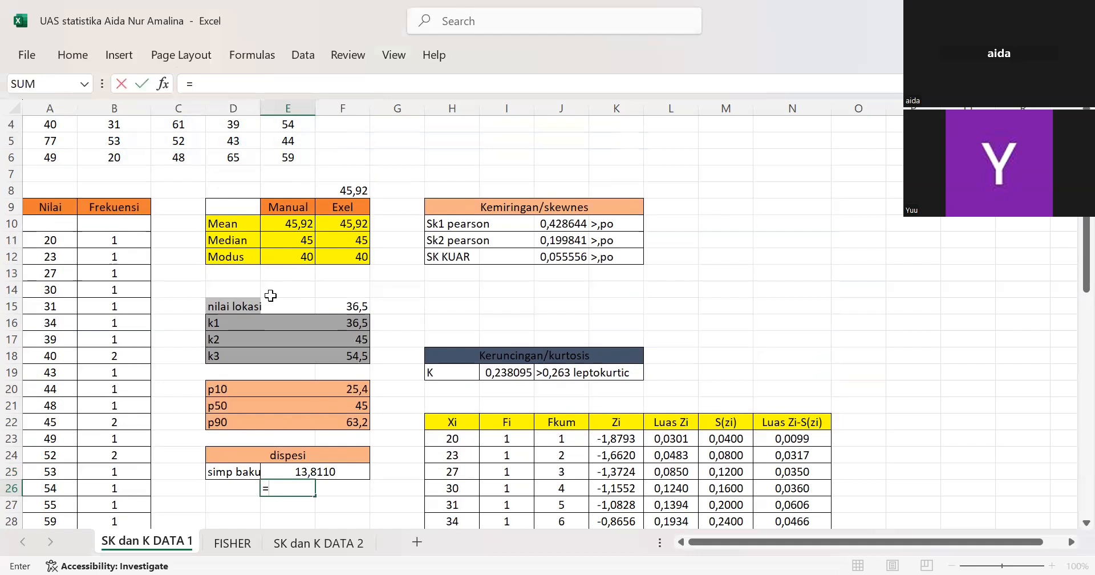
{"action": "type", "text": "st"}
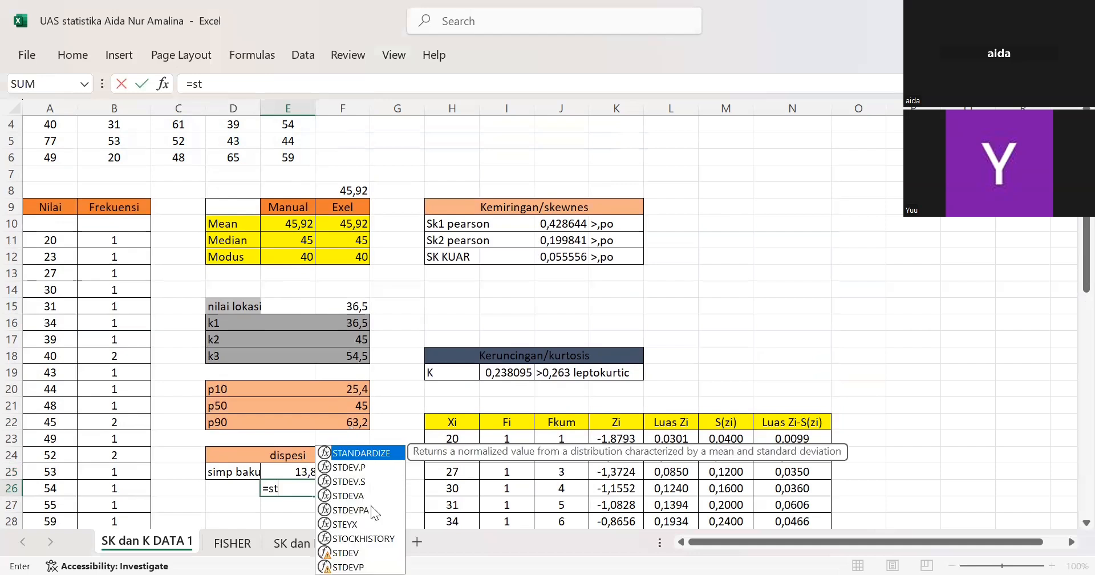
{"action": "double_click", "coordinate": [359, 554]}
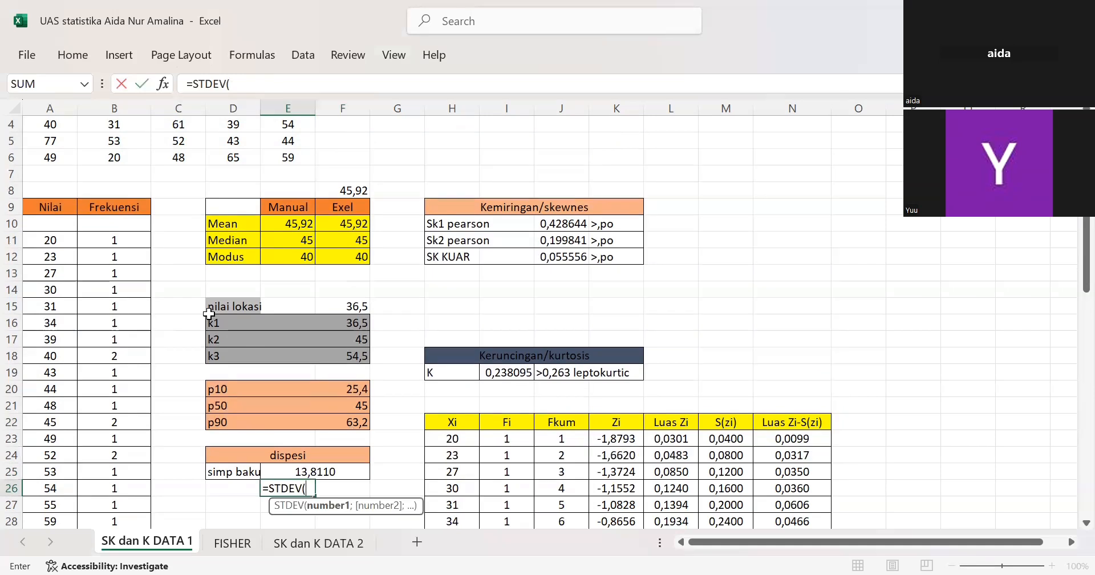
{"action": "scroll", "coordinate": [46, 130], "scroll_direction": "up", "scroll_amount": 1}
{"action": "scroll", "coordinate": [94, 136], "scroll_direction": "up", "scroll_amount": 1}
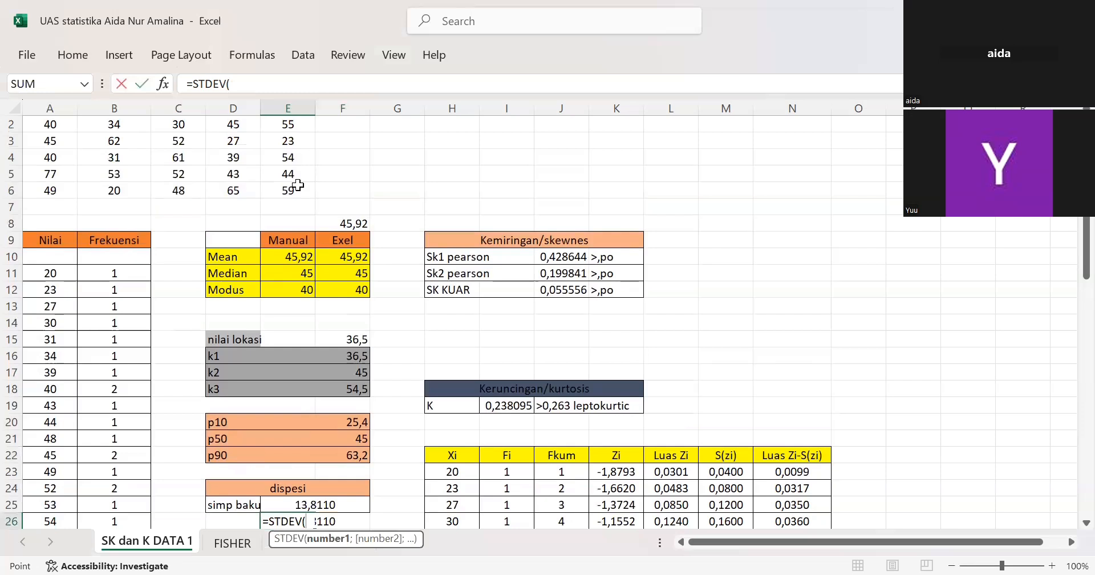
{"action": "left_click_drag", "start_coordinate": [50, 124], "coordinate": [297, 186]}
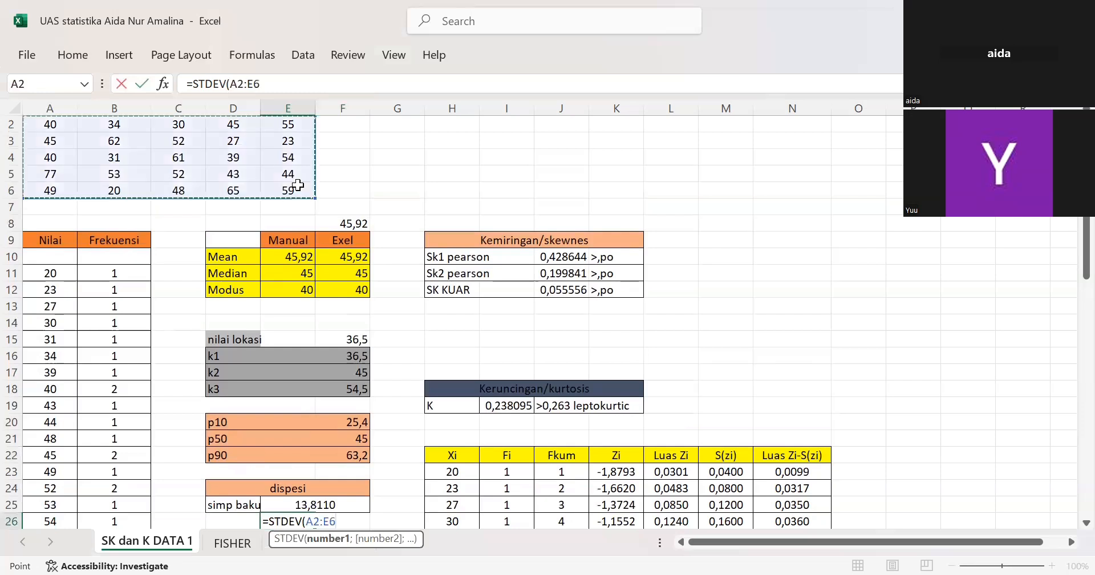
{"action": "type", "text": ")"}
{"action": "key", "text": "Return"}
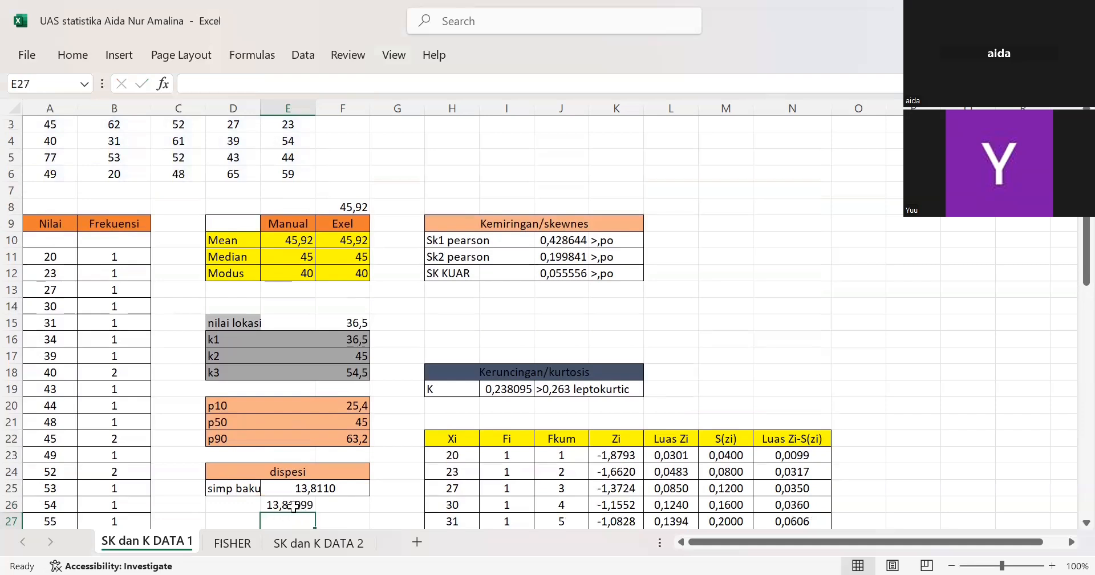
- Reduce the displayed decimals of the STDEV result in E26 to four decimal places
{"action": "key", "text": "Up"}
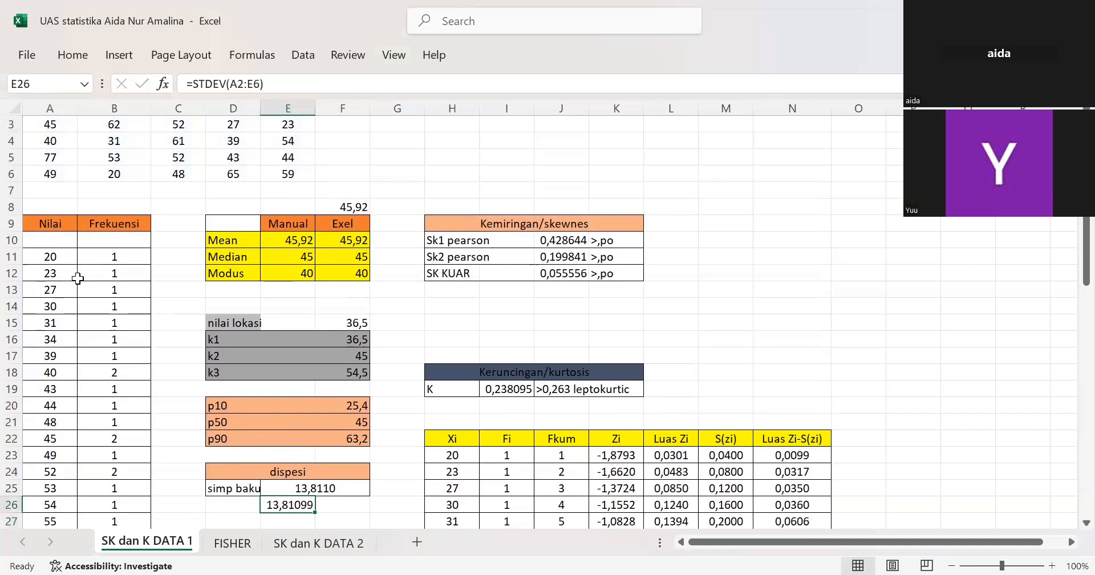
{"action": "left_click", "coordinate": [81, 51]}
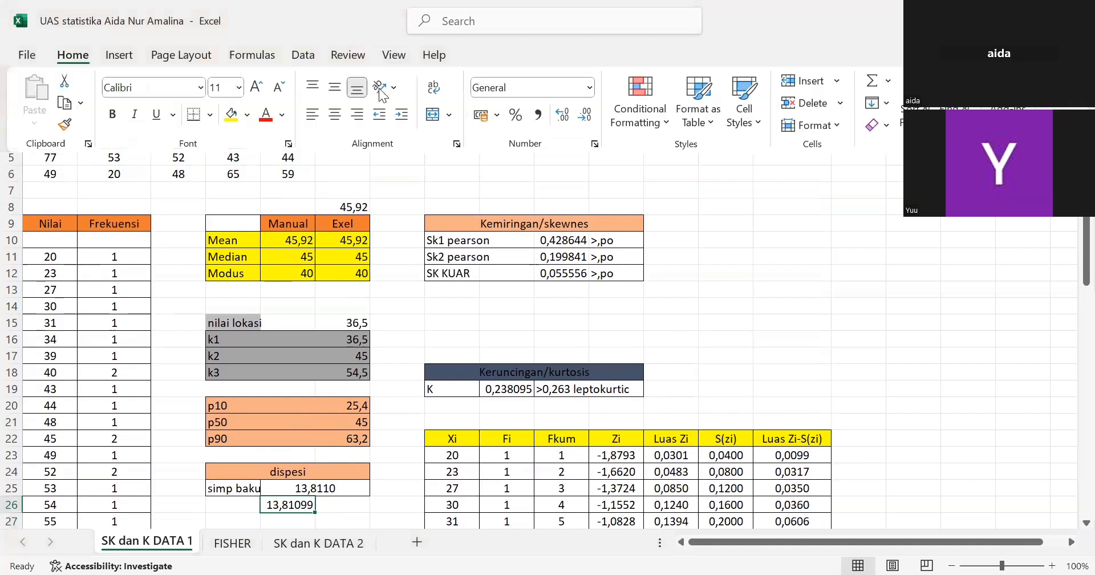
{"action": "left_click", "coordinate": [67, 42]}
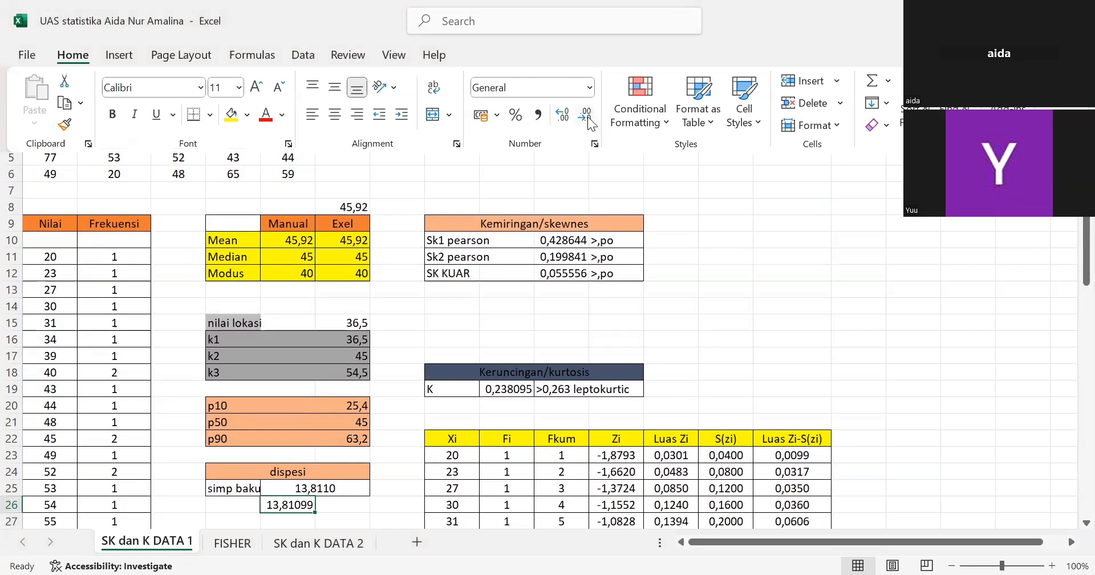
{"action": "left_click", "coordinate": [588, 117]}
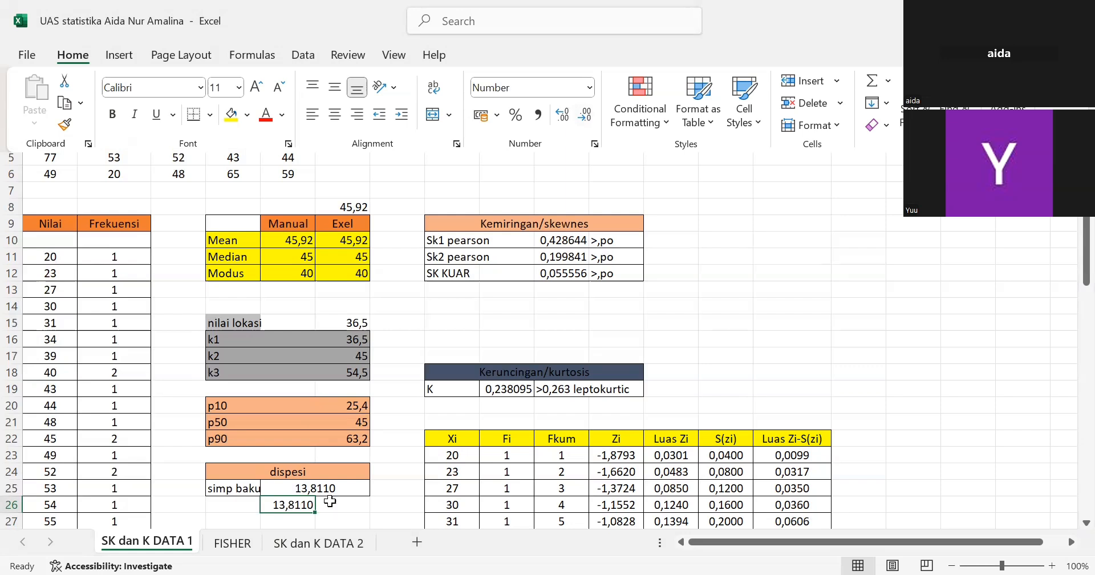
{"action": "key", "text": "Return"}
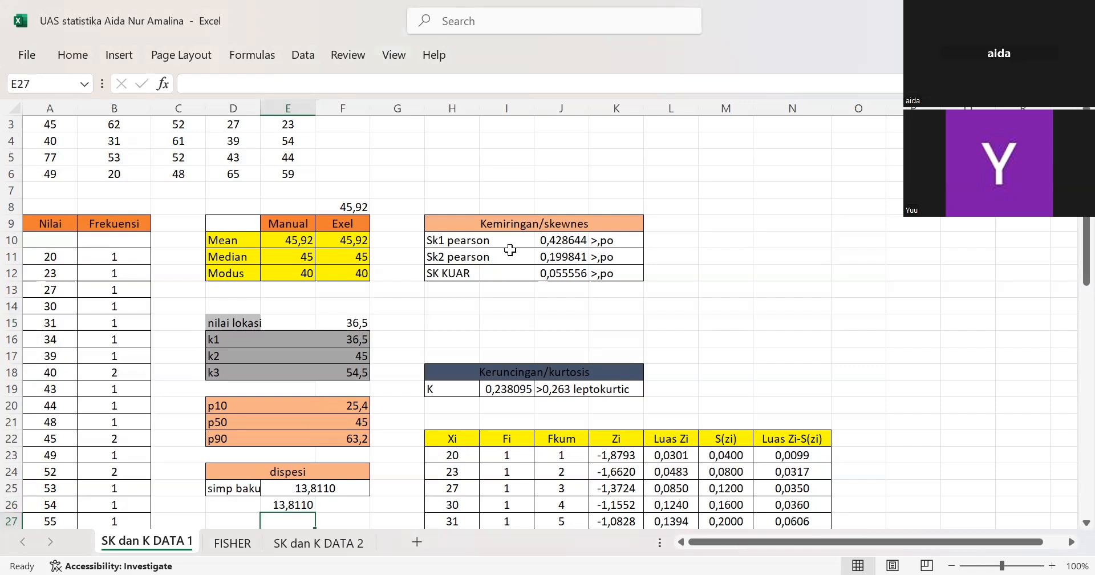
- Inspect the Sk1 pearson formula in J10 and the cells it refers to, and begin a formula in L10 beside that row
{"action": "left_click", "coordinate": [564, 239]}
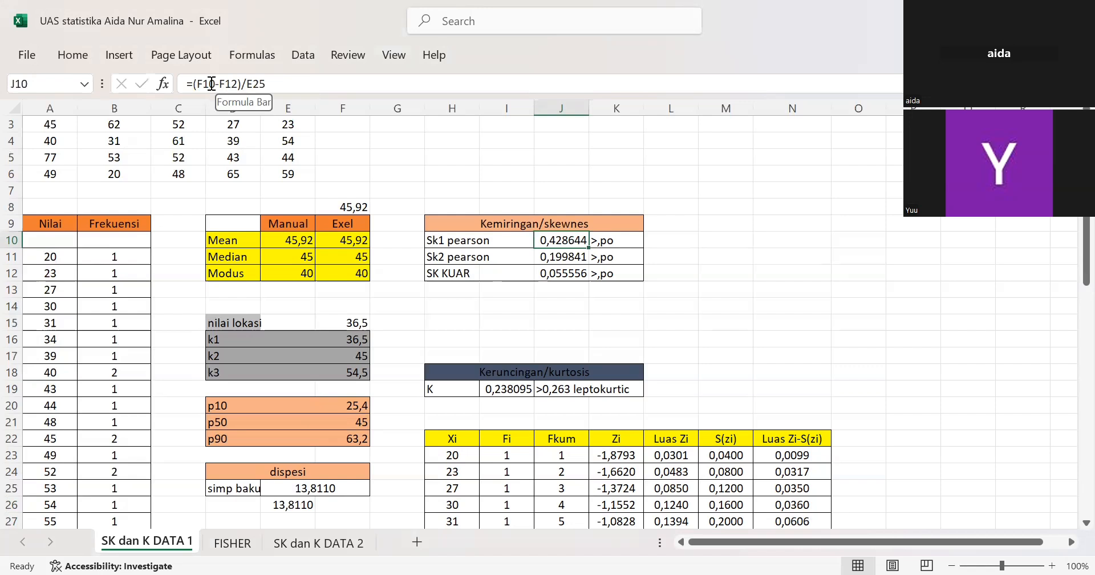
{"action": "left_click", "coordinate": [211, 84]}
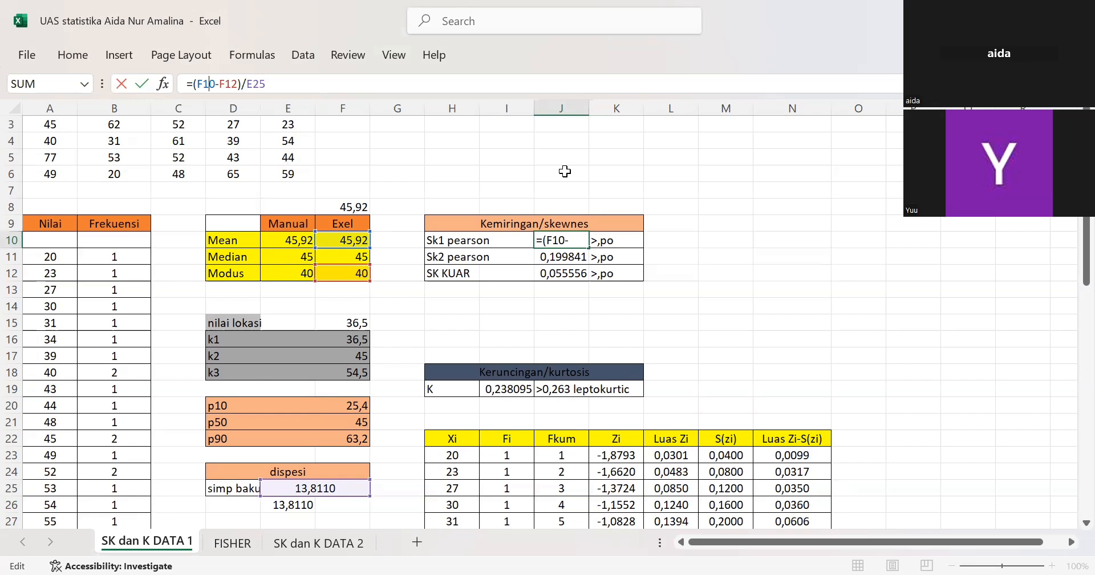
{"action": "key", "text": "Return"}
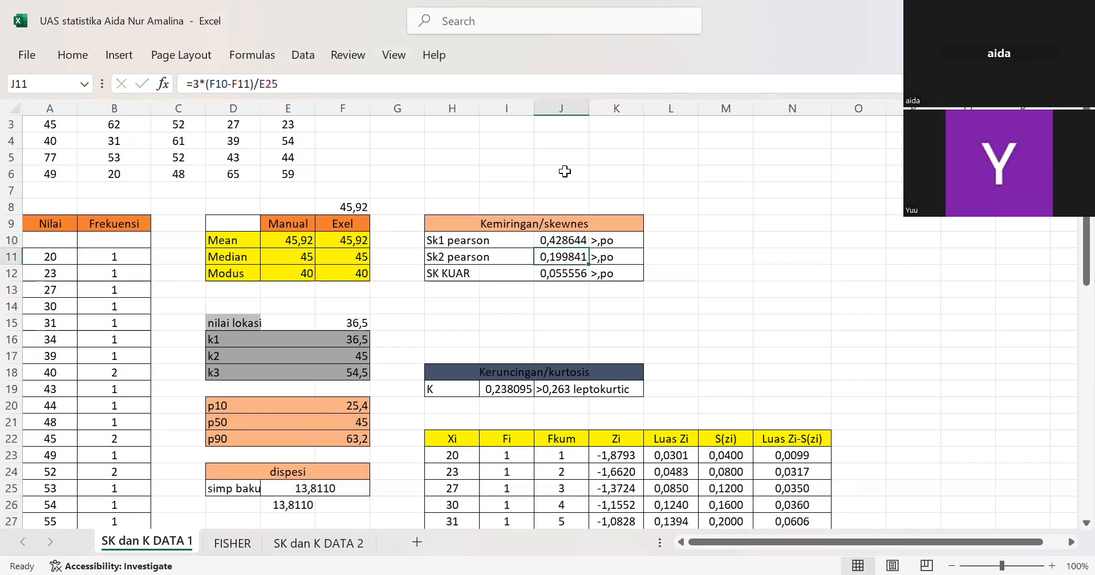
{"action": "left_click", "coordinate": [668, 236]}
{"action": "type", "text": "="}
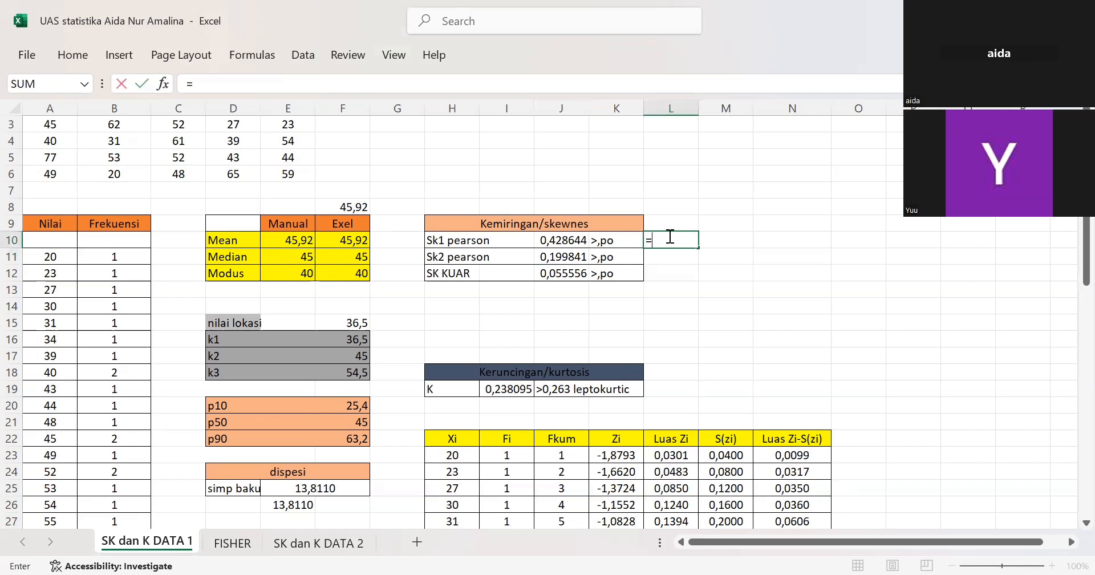
{"action": "type", "text": "mea"}
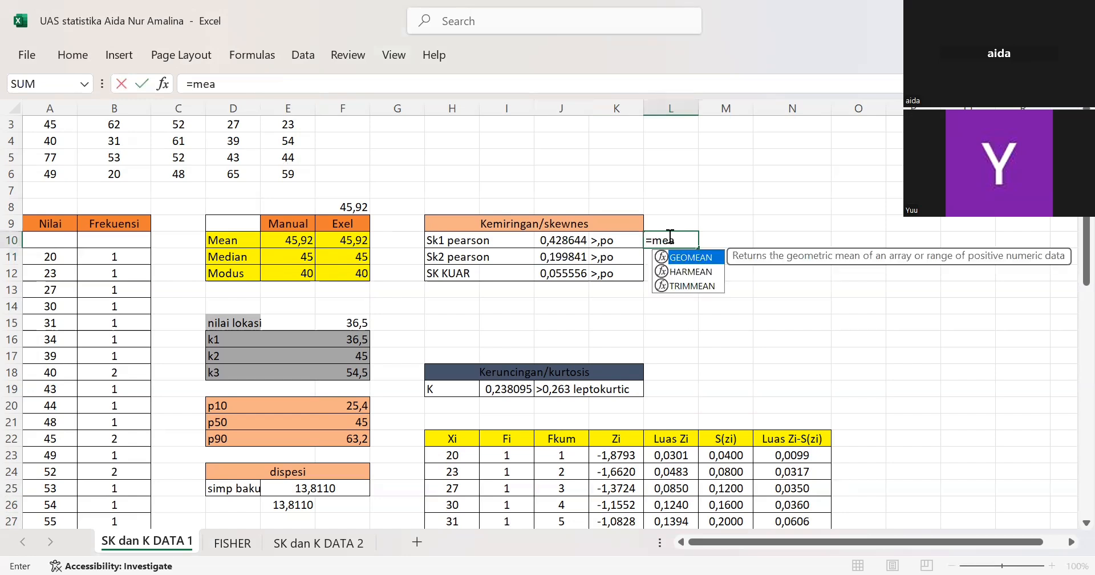
{"action": "type", "text": "n"}
{"action": "key", "text": "BackSpace"}
{"action": "key", "text": "BackSpace"}
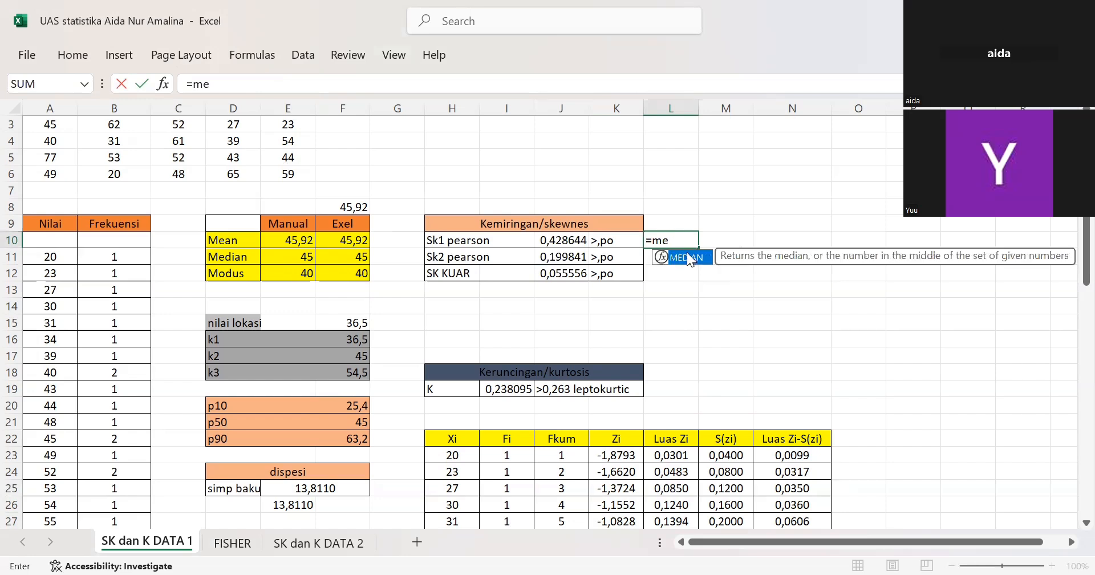
{"action": "double_click", "coordinate": [689, 258]}
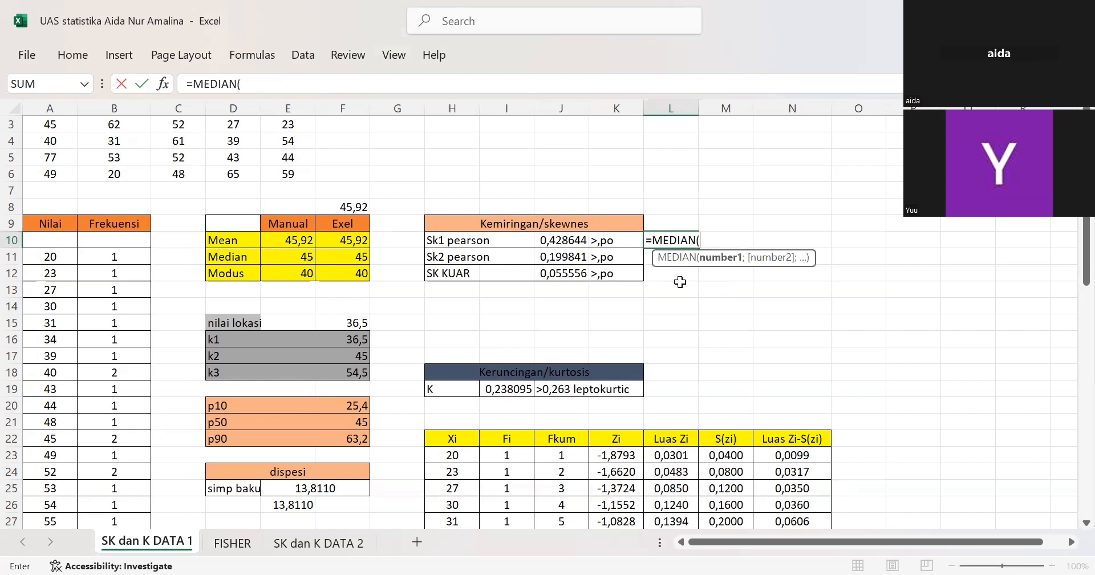
{"action": "key", "text": "BackSpace"}
{"action": "key", "text": "BackSpace"}
{"action": "key", "text": "BackSpace"}
{"action": "key", "text": "BackSpace"}
{"action": "key", "text": "BackSpace"}
{"action": "key", "text": "BackSpace"}
{"action": "key", "text": "BackSpace"}
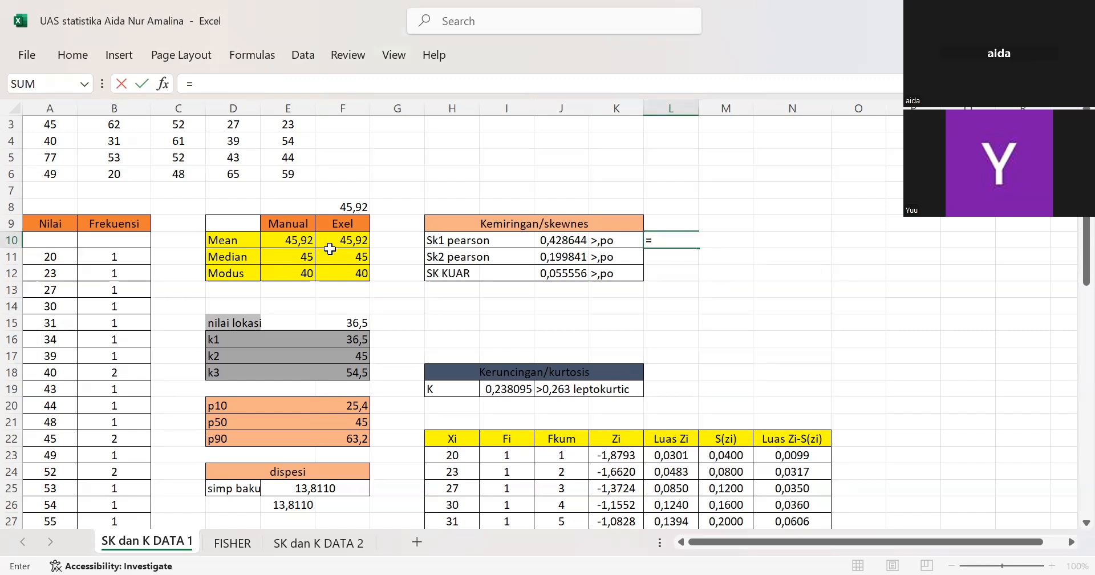
- Complete the L10 formula as =(F10-F12)/E25, dividing the mean minus the mode by the standard deviation
{"action": "left_click", "coordinate": [329, 241]}
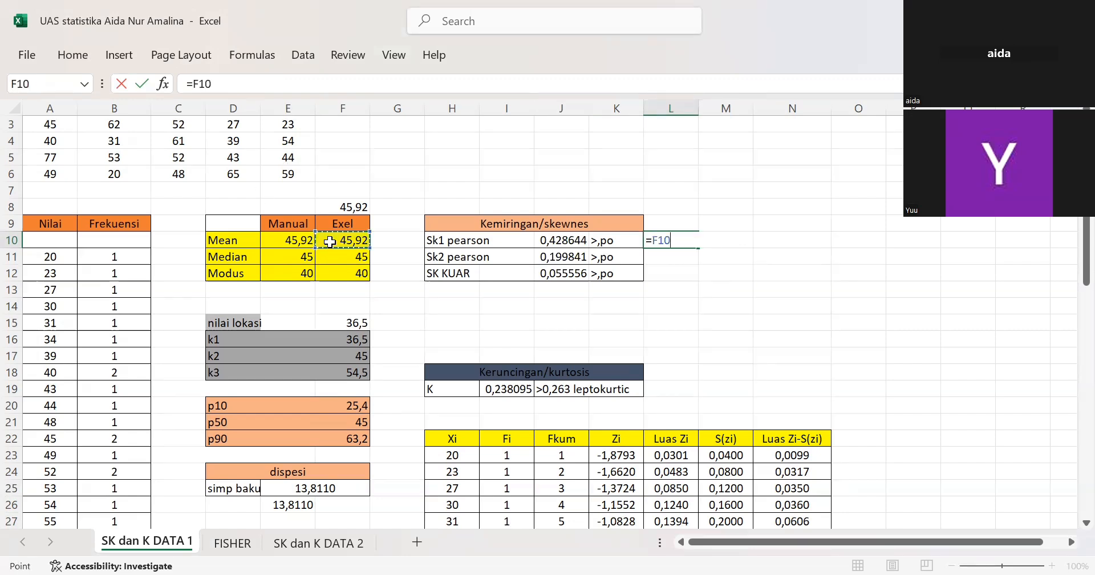
{"action": "type", "text": "-"}
{"action": "left_click", "coordinate": [348, 274]}
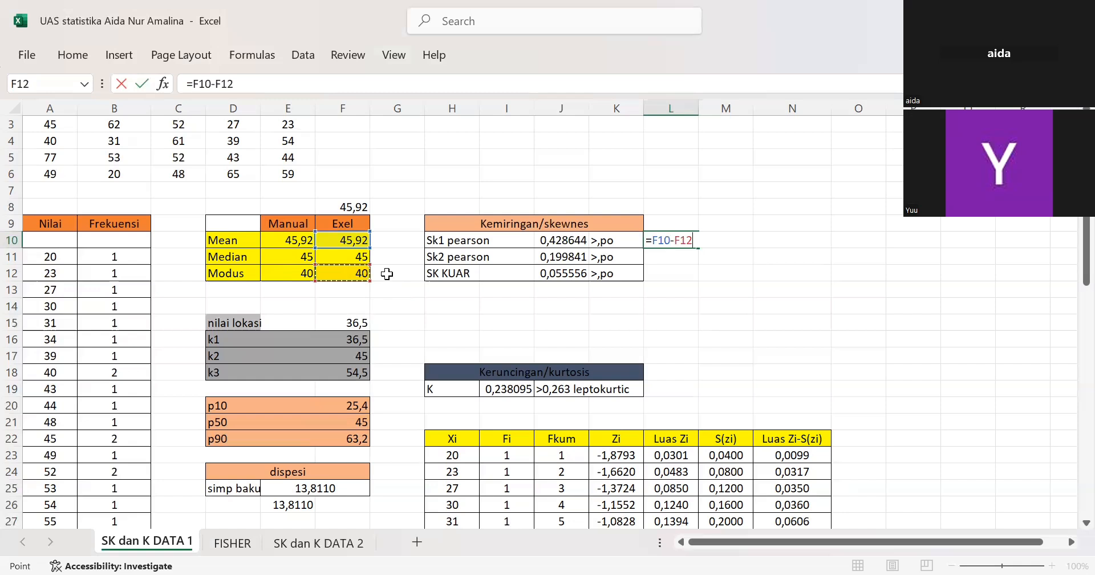
{"action": "type", "text": ")"}
{"action": "left_click", "coordinate": [653, 240]}
{"action": "type", "text": "("}
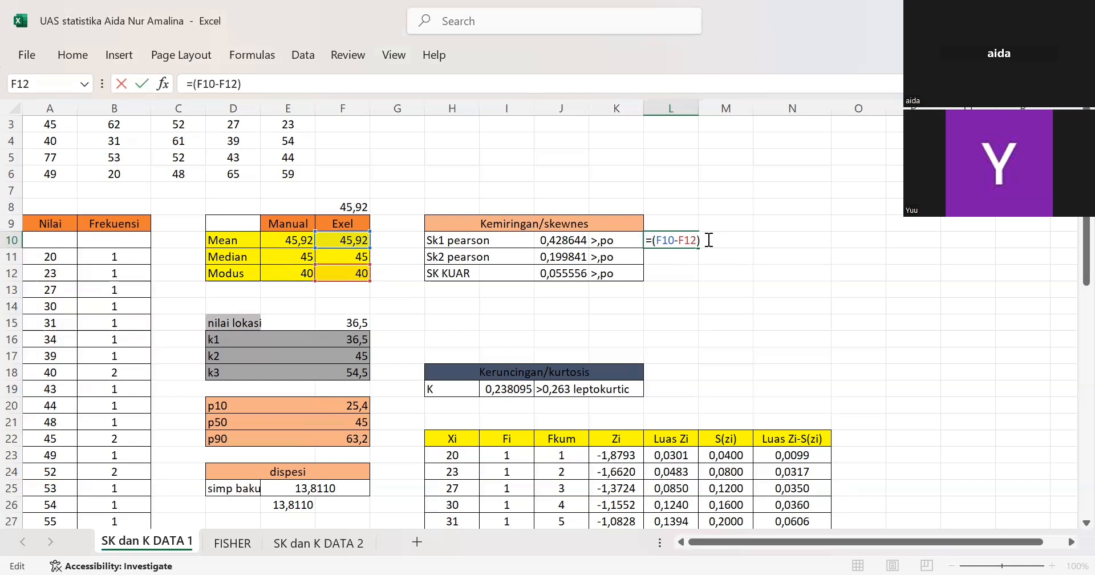
{"action": "type", "text": "/"}
{"action": "scroll", "coordinate": [325, 394], "scroll_direction": "down", "scroll_amount": 2}
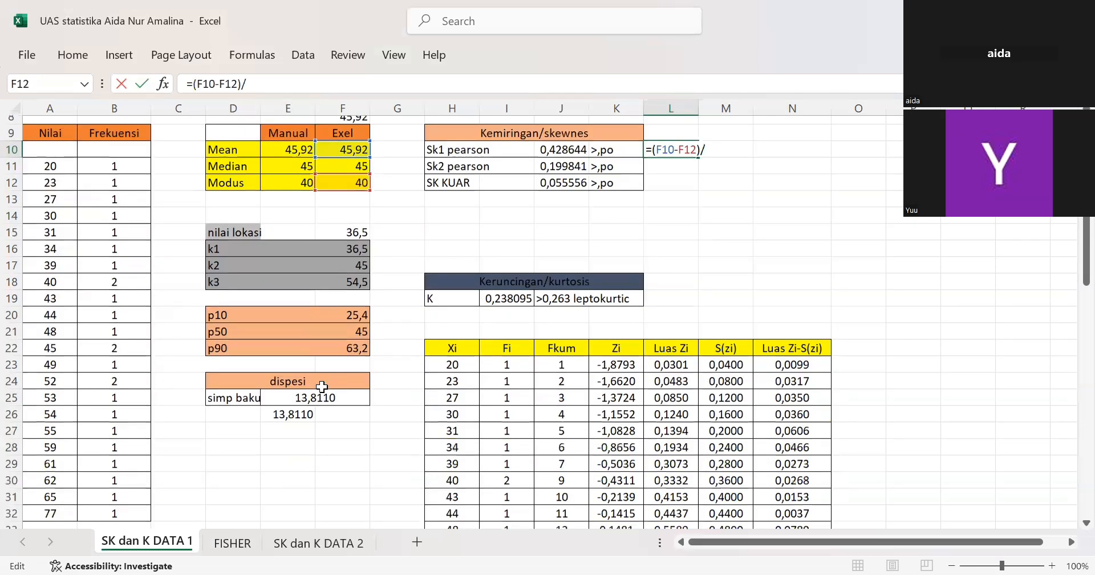
{"action": "left_click", "coordinate": [322, 386]}
{"action": "scroll", "coordinate": [322, 386], "scroll_direction": "up", "scroll_amount": 2}
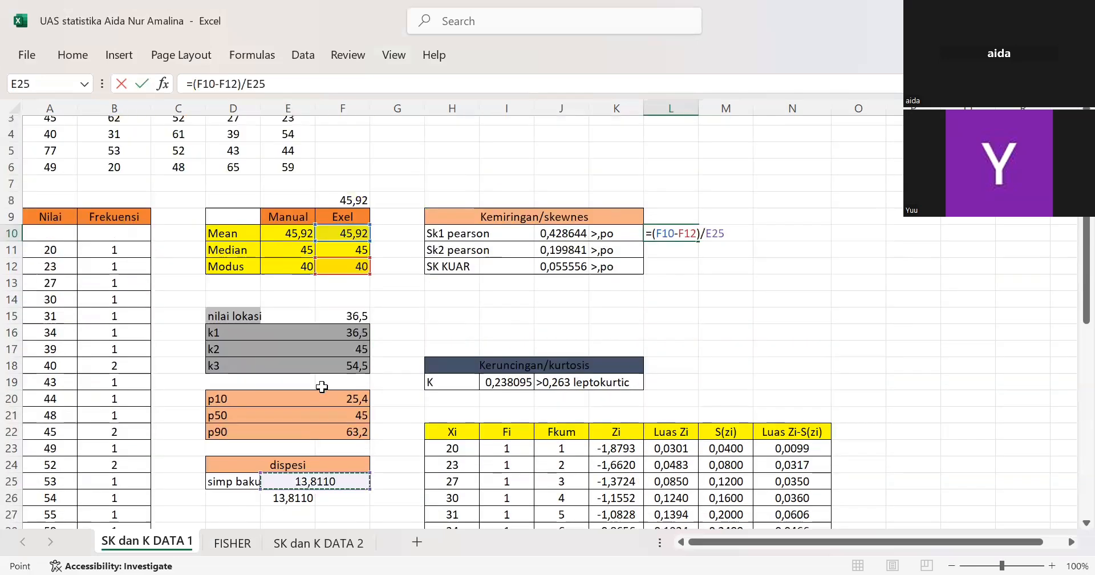
{"action": "scroll", "coordinate": [322, 387], "scroll_direction": "down", "scroll_amount": 1}
{"action": "key", "text": "Return"}
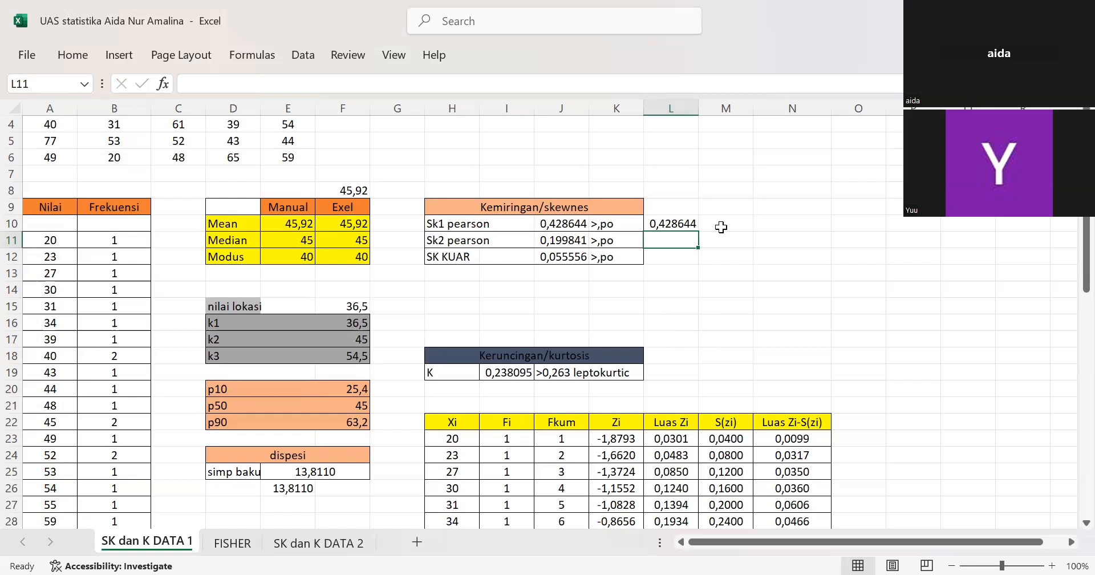
- Label the recalculated Sk1 value with po in M10
{"action": "left_click", "coordinate": [722, 227]}
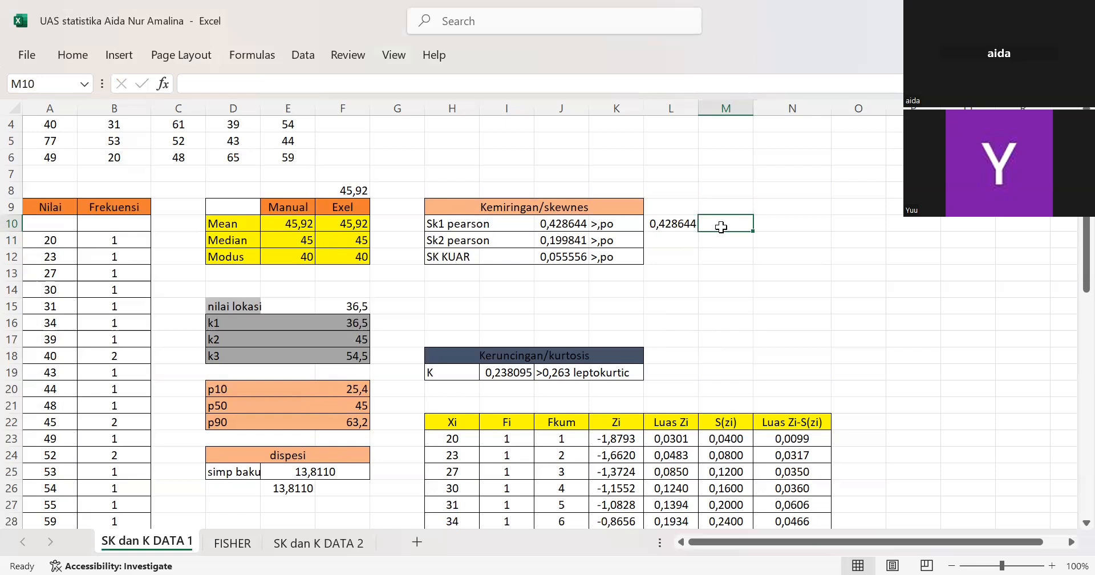
{"action": "type", "text": "po"}
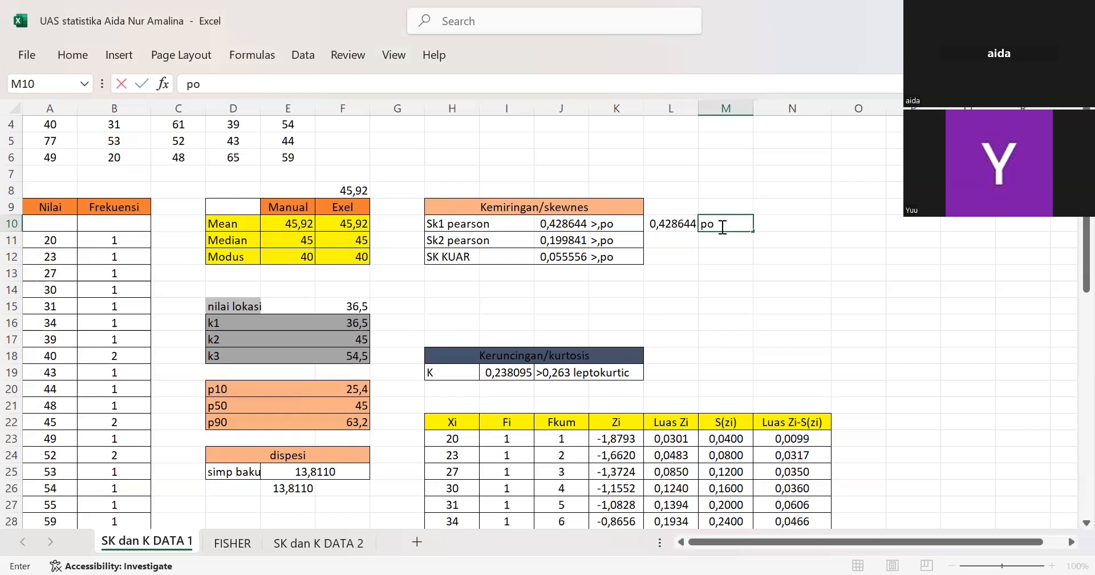
{"action": "key", "text": "Return"}
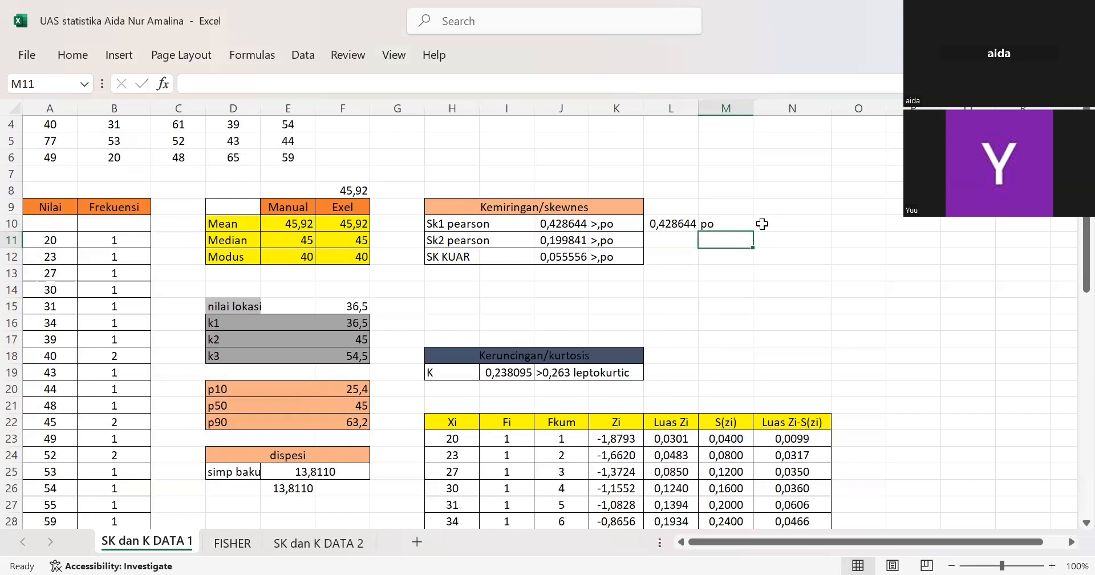
- Enter the example negative skewness value -0,4567 in N10
{"action": "left_click", "coordinate": [762, 224]}
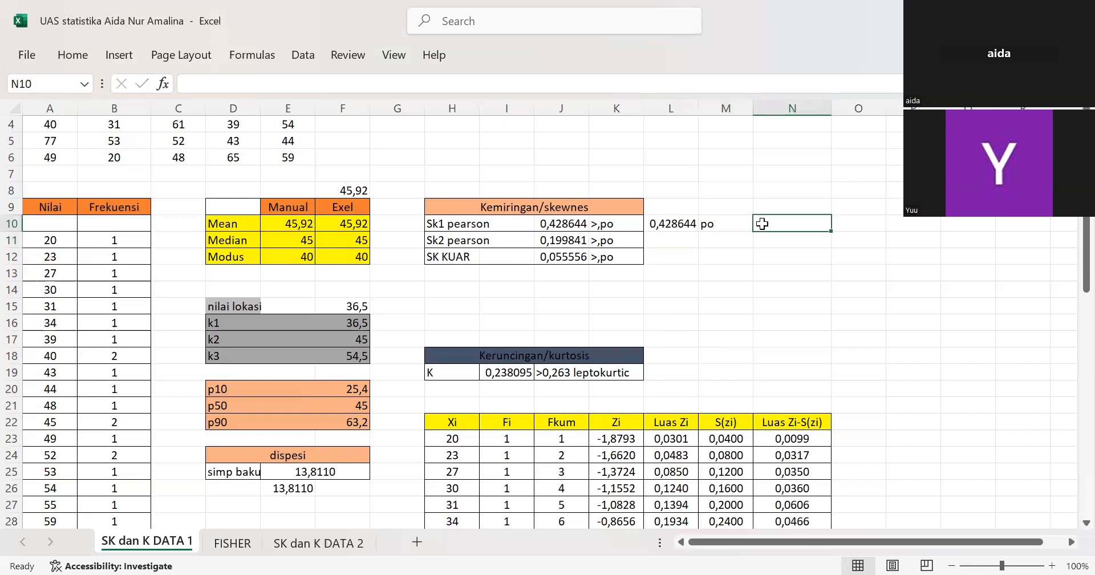
{"action": "type", "text": "-"}
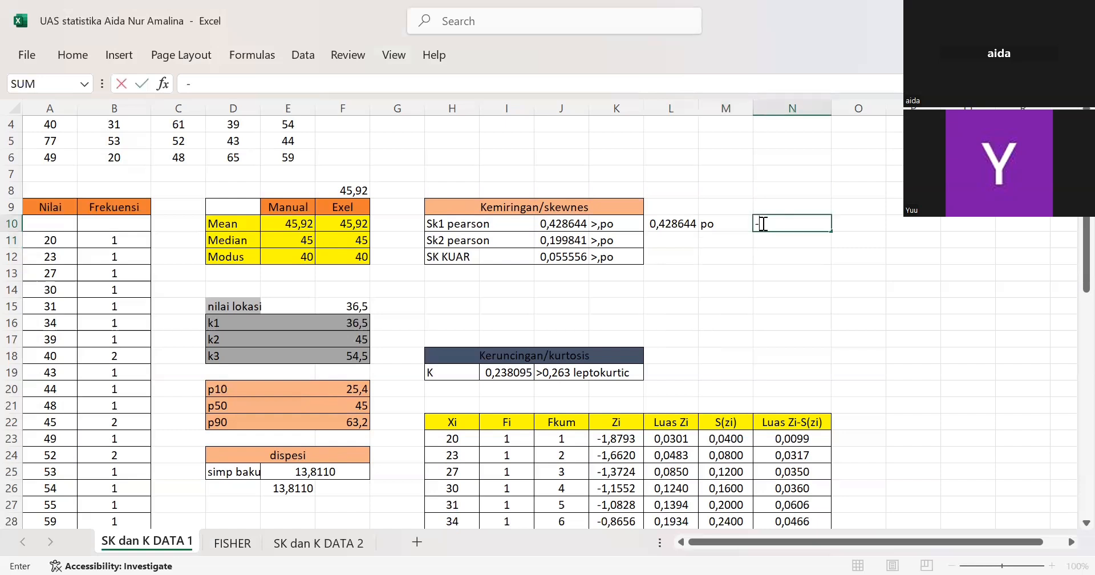
{"action": "type", "text": "0,4567"}
{"action": "key", "text": "Return"}
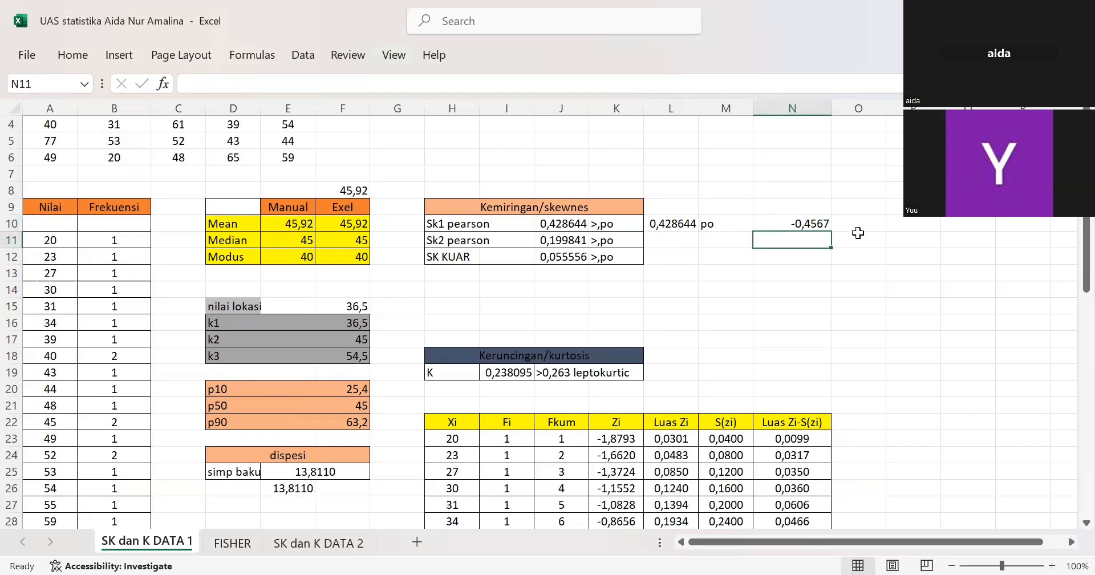
- Label the negative example value with <,negatif in O10
{"action": "left_click", "coordinate": [855, 226]}
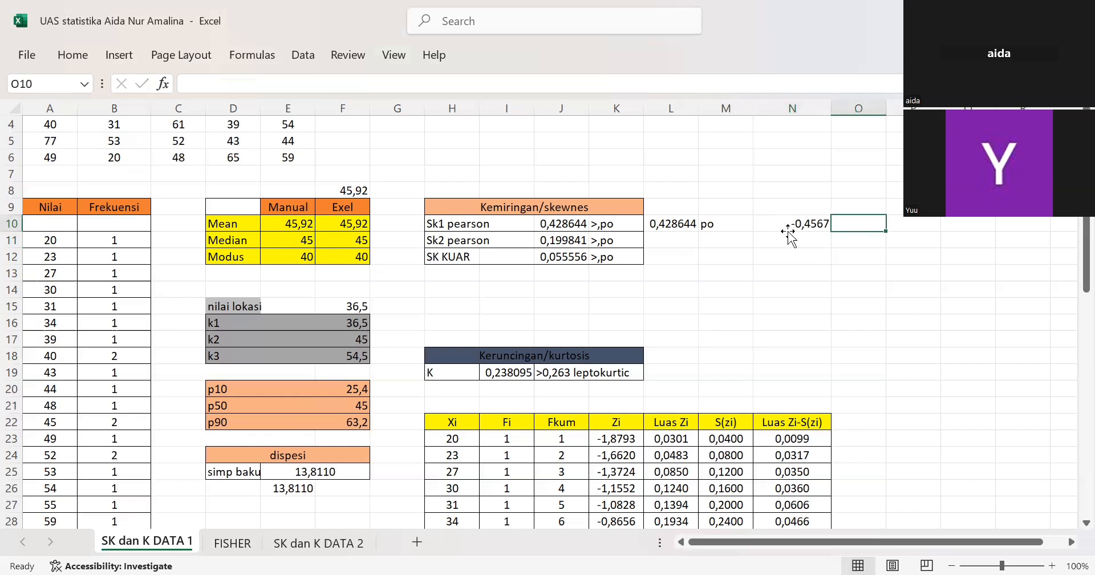
{"action": "scroll", "coordinate": [787, 223], "scroll_direction": "right", "scroll_amount": 1}
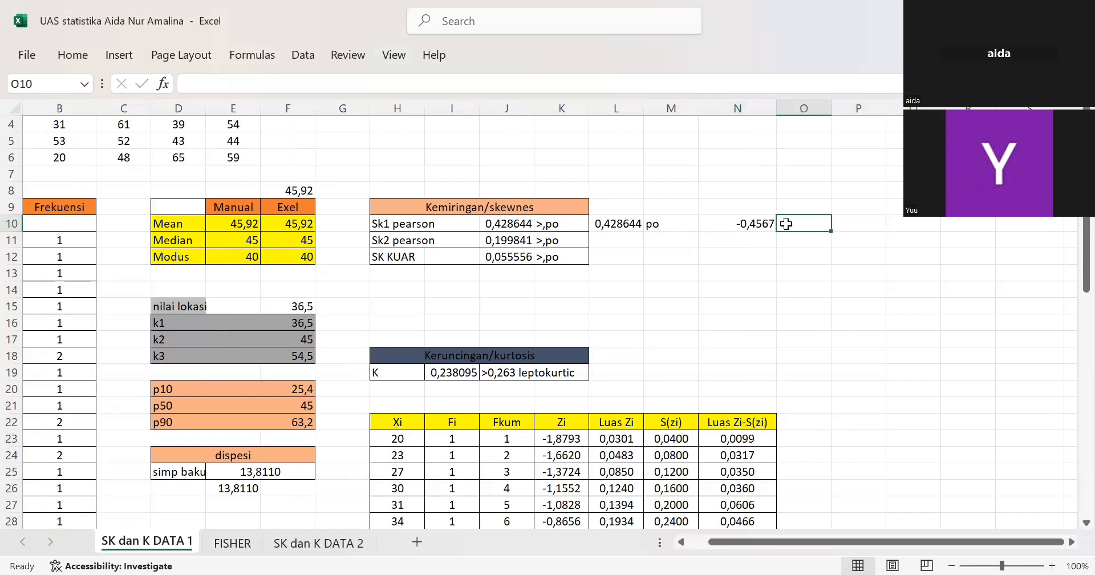
{"action": "type", "text": "<"}
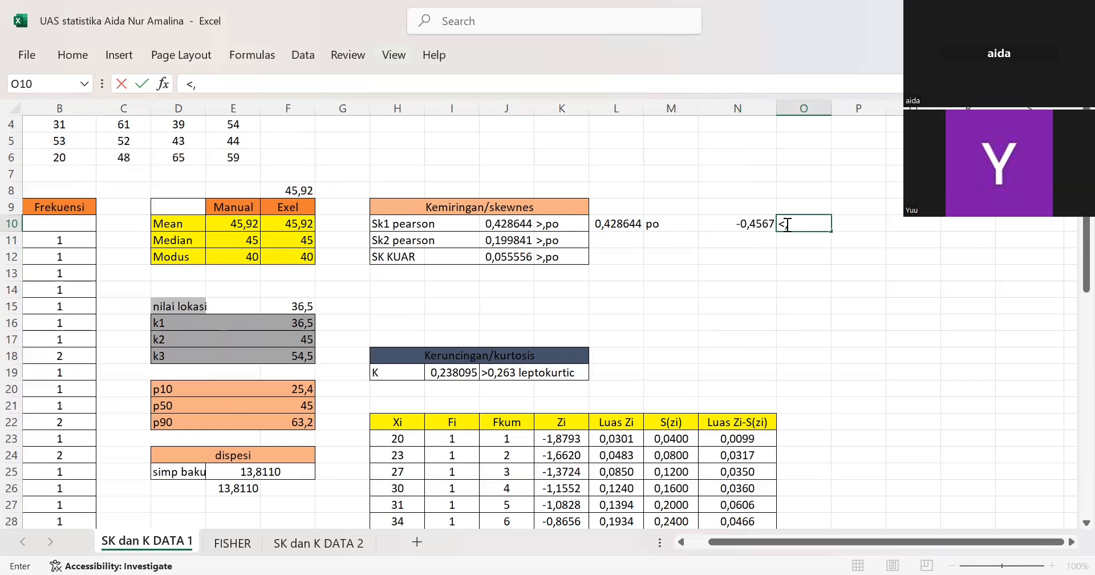
{"action": "type", "text": ",neg"}
{"action": "type", "text": "if"}
{"action": "key", "text": "BackSpace"}
{"action": "key", "text": "BackSpace"}
{"action": "type", "text": "atif"}
{"action": "key", "text": "Return"}
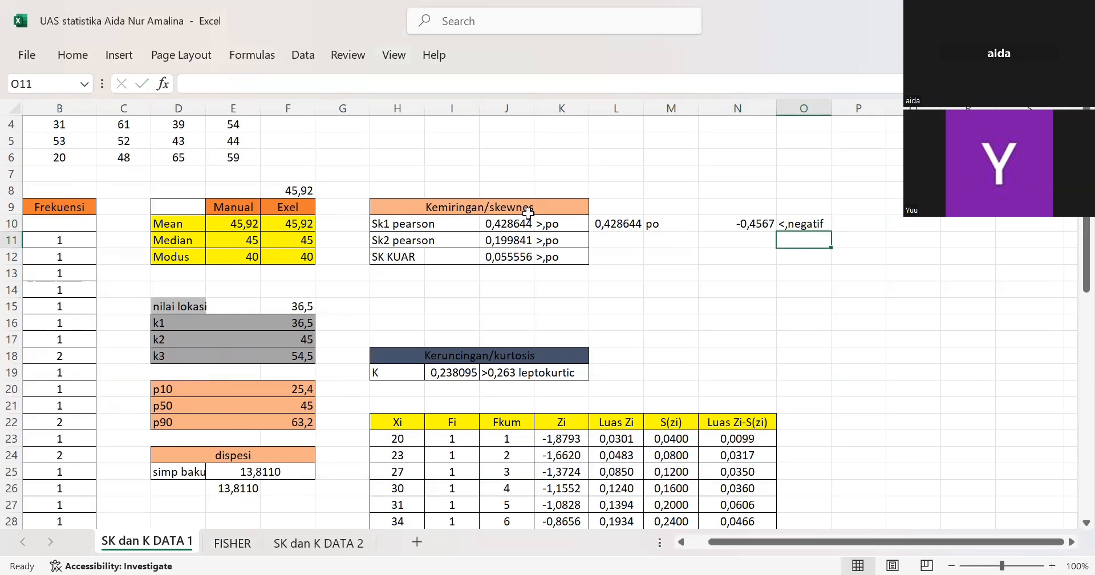
- Inspect the Sk2 pearson formula in J11 and the cells it refers to
{"action": "left_click", "coordinate": [502, 237]}
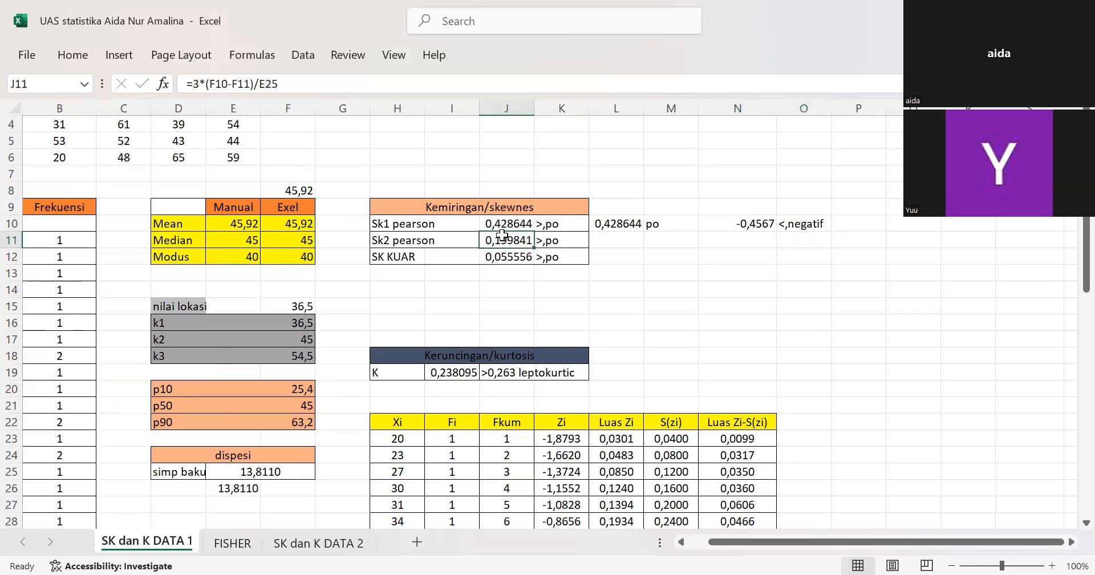
{"action": "scroll", "coordinate": [502, 235], "scroll_direction": "left", "scroll_amount": 1}
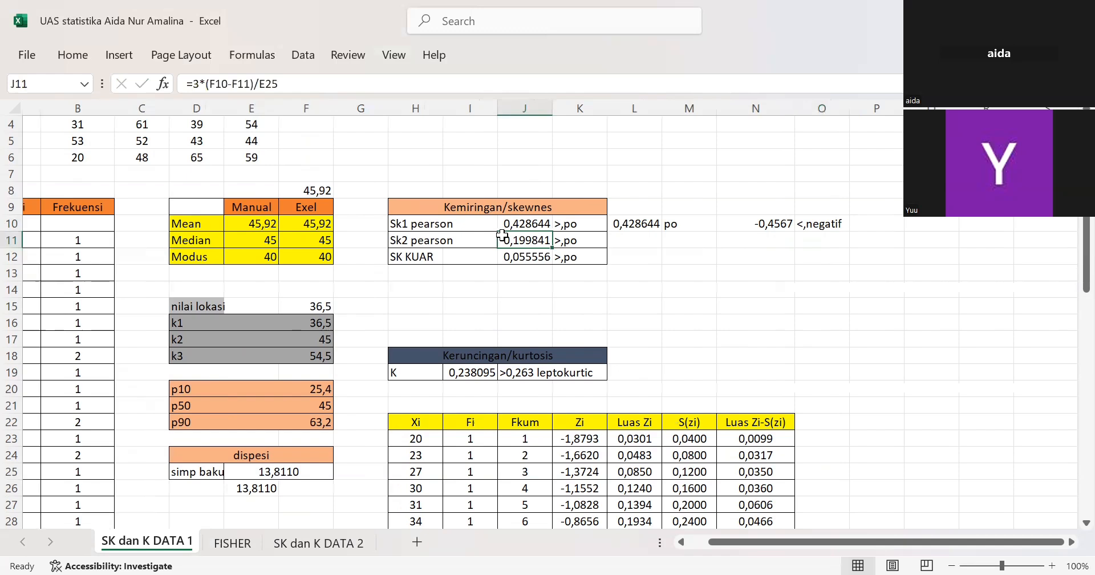
{"action": "scroll", "coordinate": [501, 235], "scroll_direction": "right", "scroll_amount": 1}
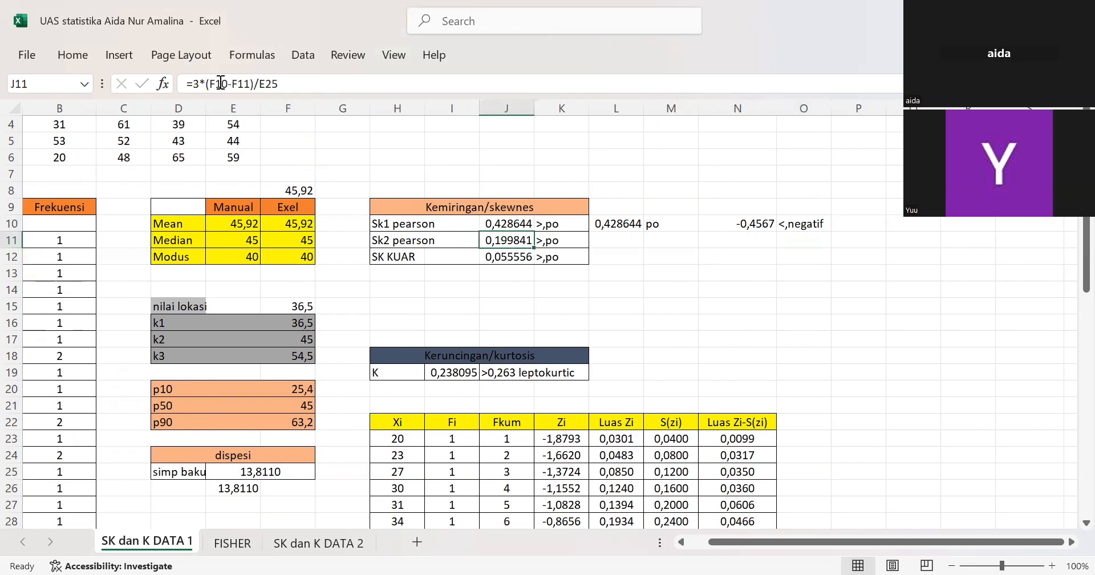
{"action": "left_click", "coordinate": [220, 83]}
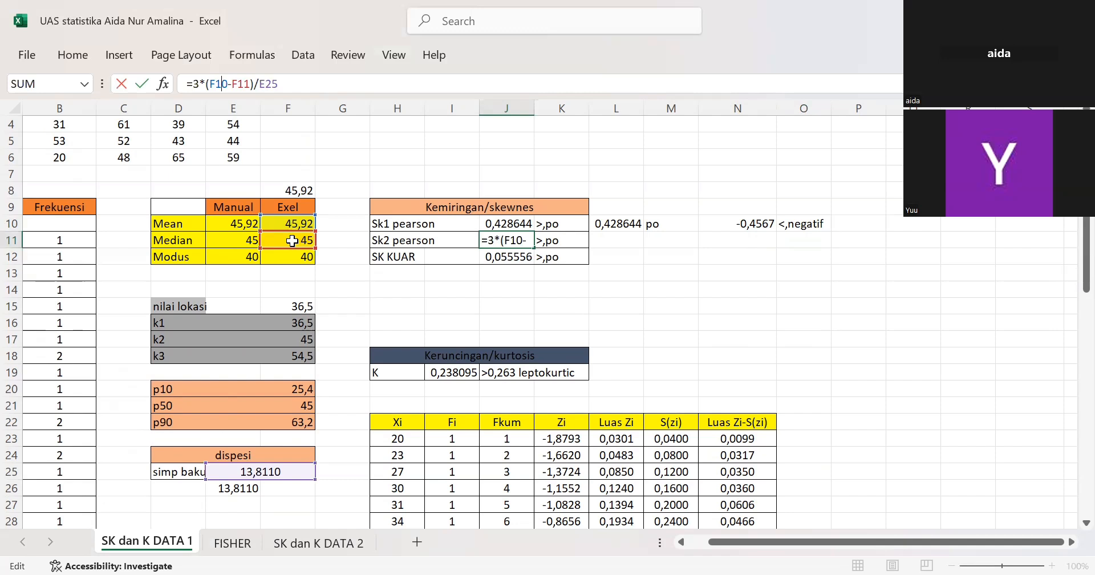
- Recalculate the Sk2 pearson skewness in L11 with the formula =3*(F10-F11)/E25
{"action": "left_click", "coordinate": [602, 240]}
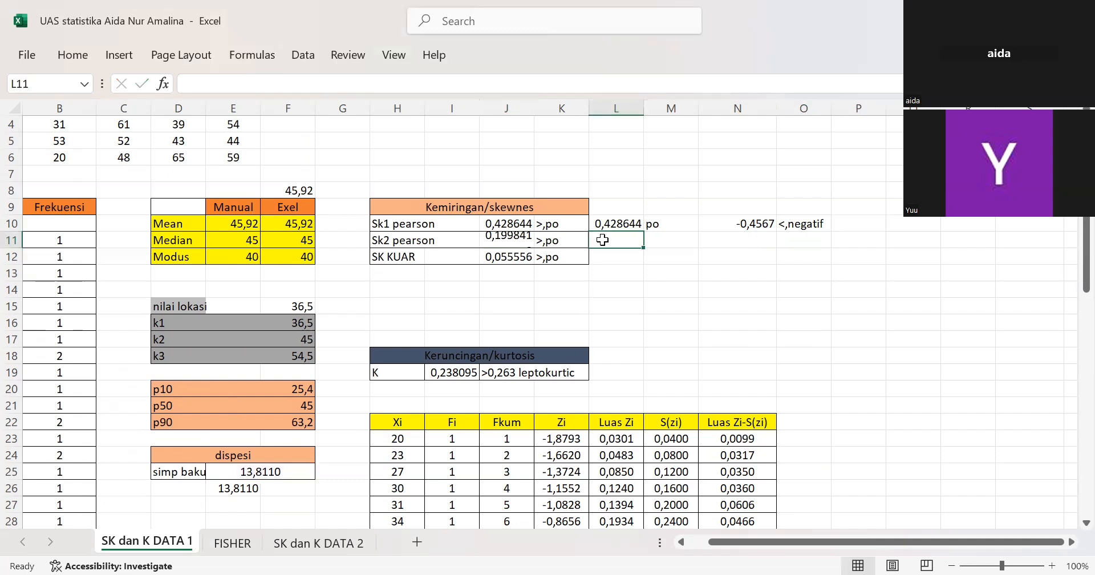
{"action": "type", "text": "="}
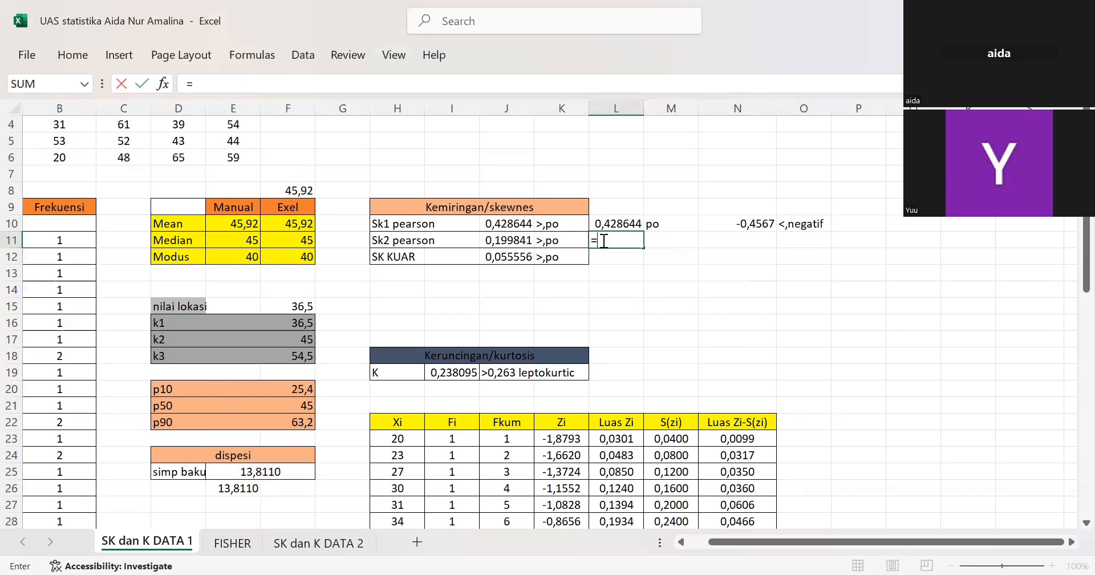
{"action": "type", "text": "3"}
{"action": "type", "text": "*("}
{"action": "left_click", "coordinate": [290, 225]}
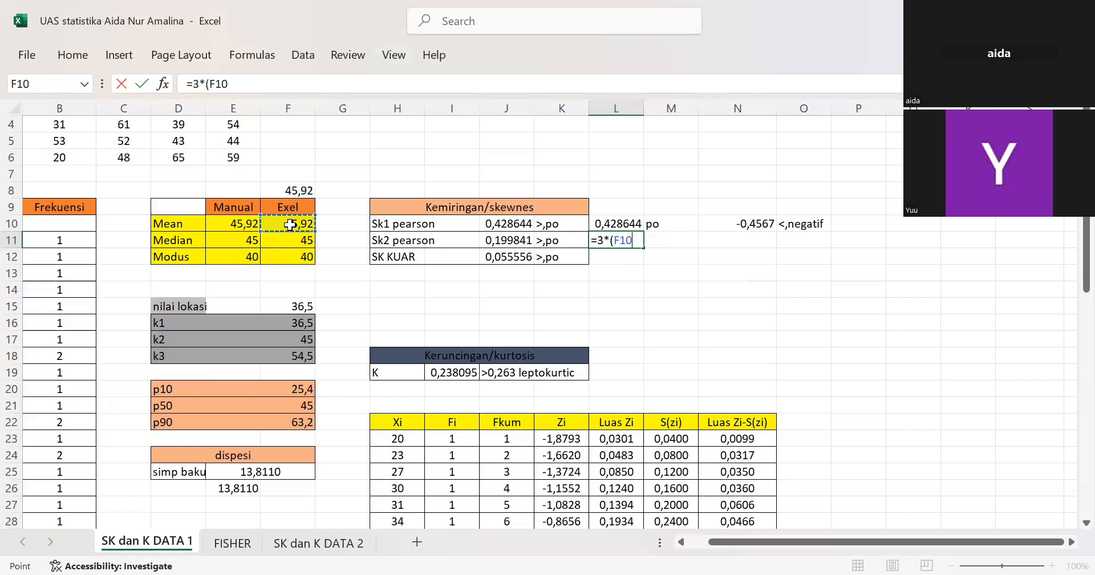
{"action": "type", "text": "-"}
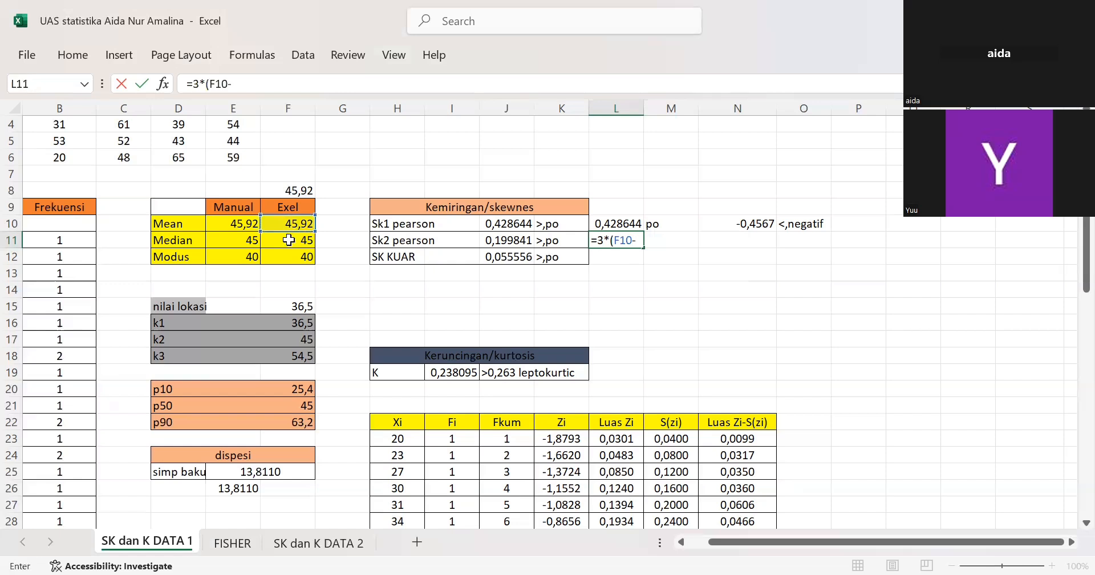
{"action": "left_click", "coordinate": [290, 240]}
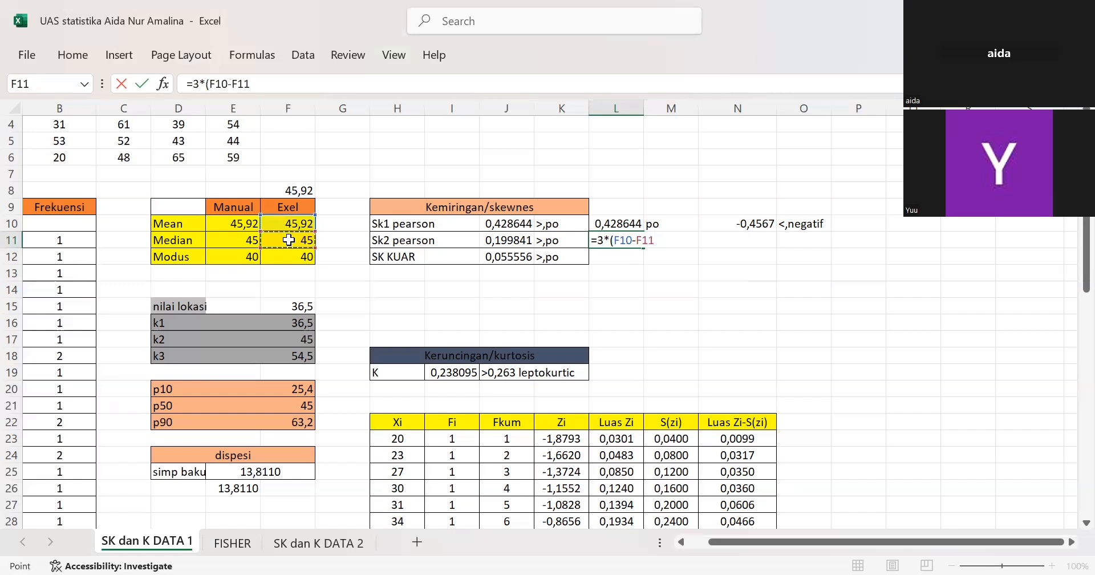
{"action": "type", "text": ")/"}
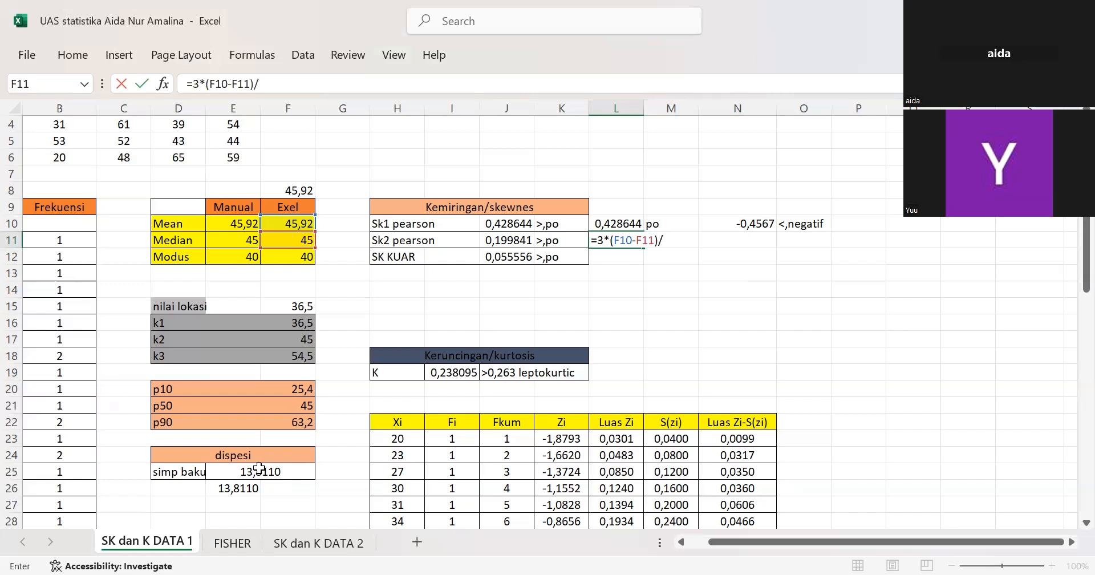
{"action": "left_click", "coordinate": [259, 468]}
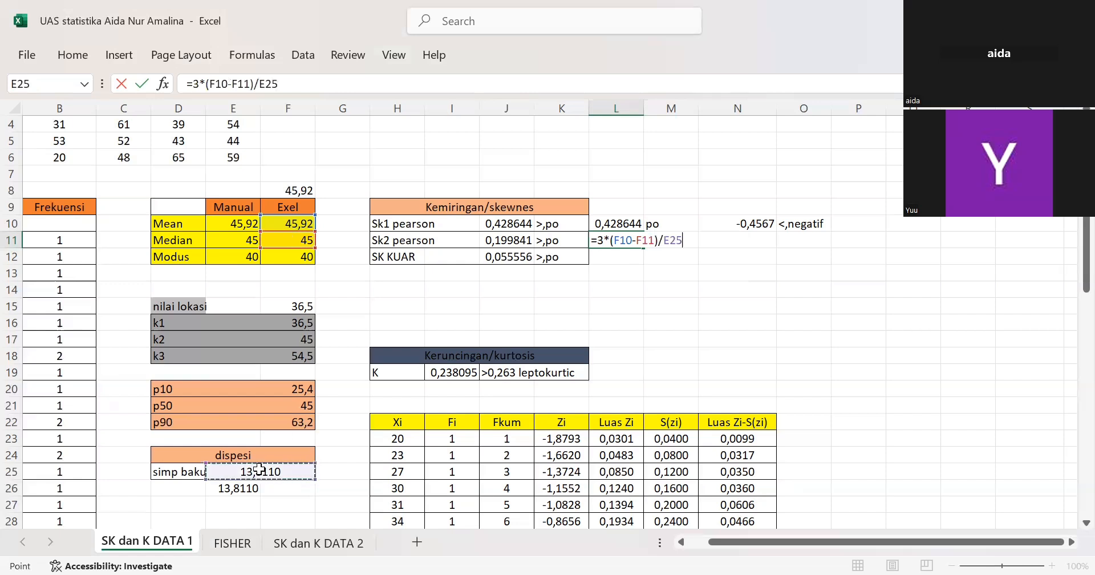
{"action": "key", "text": "Return"}
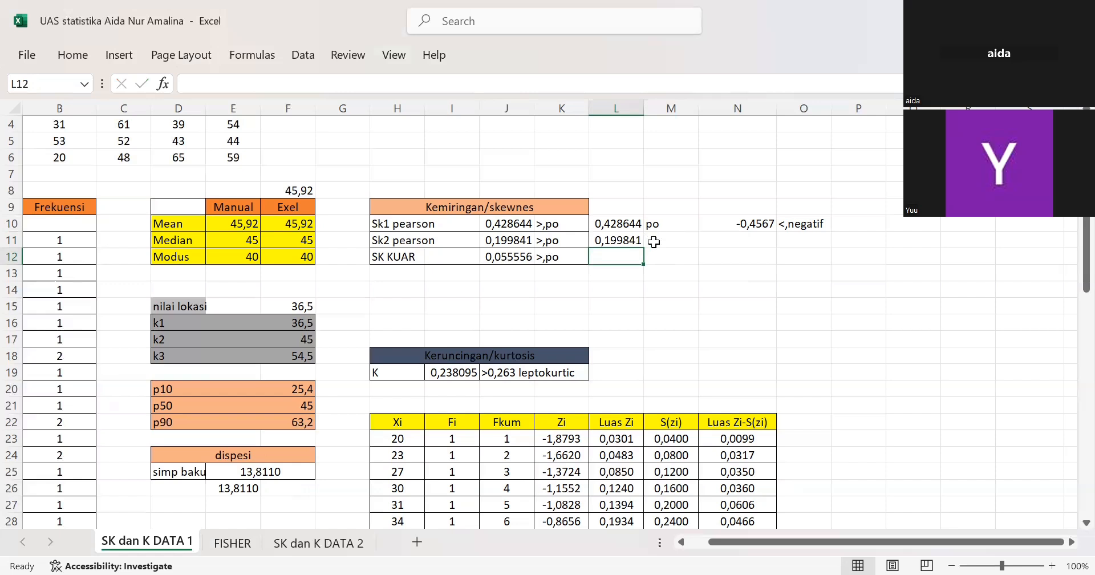
- Label the recalculated Sk2 value with positif in M11
{"action": "left_click", "coordinate": [654, 242]}
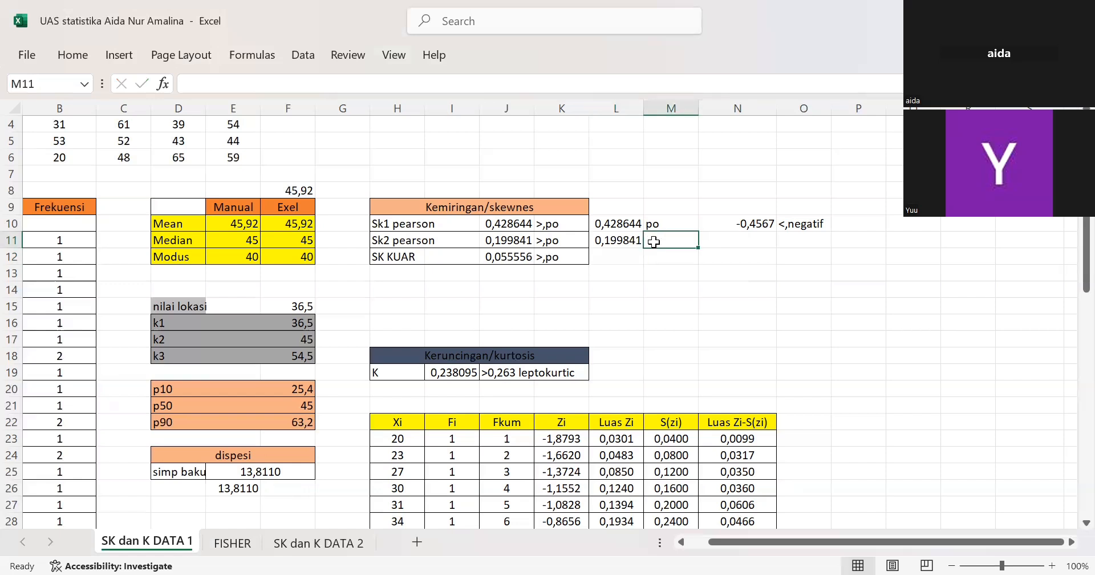
{"action": "type", "text": "po"}
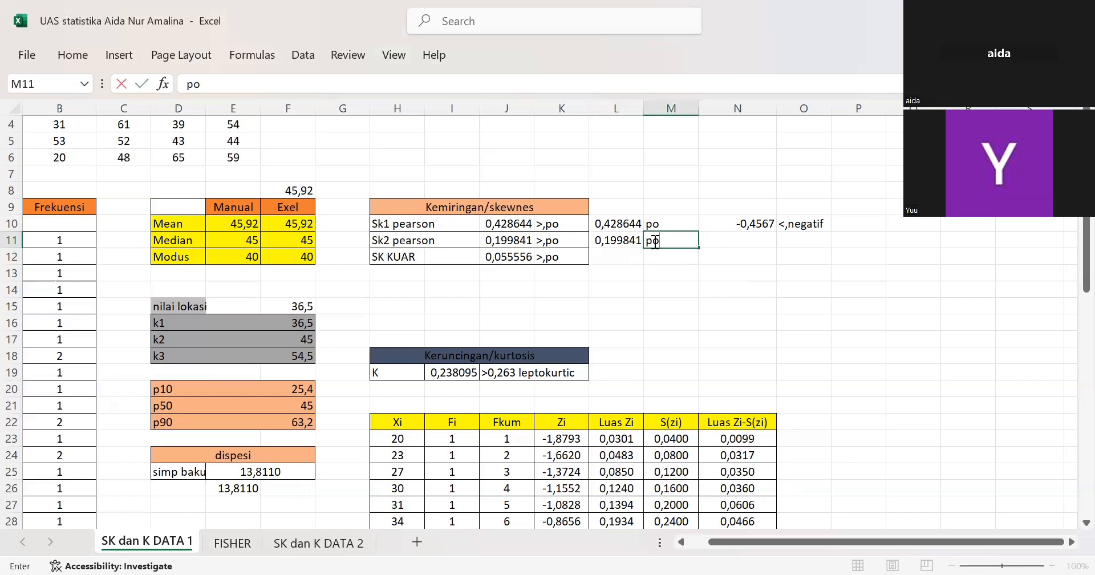
{"action": "type", "text": "sitif"}
{"action": "key", "text": "Return"}
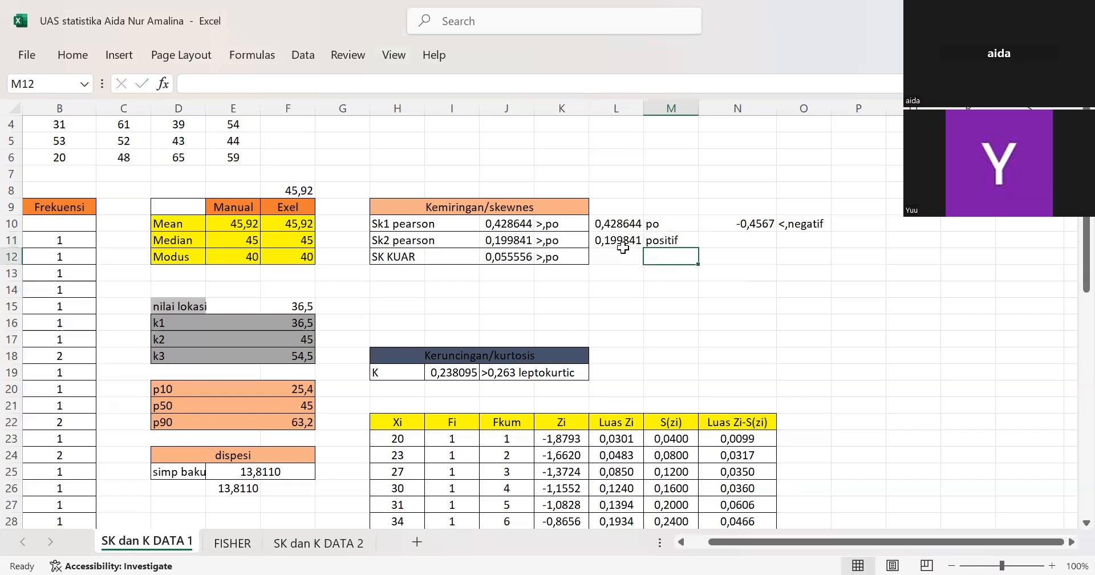
- Inspect the SK KUAR formula in J12 and the quartile cells it refers to
{"action": "left_click", "coordinate": [624, 251]}
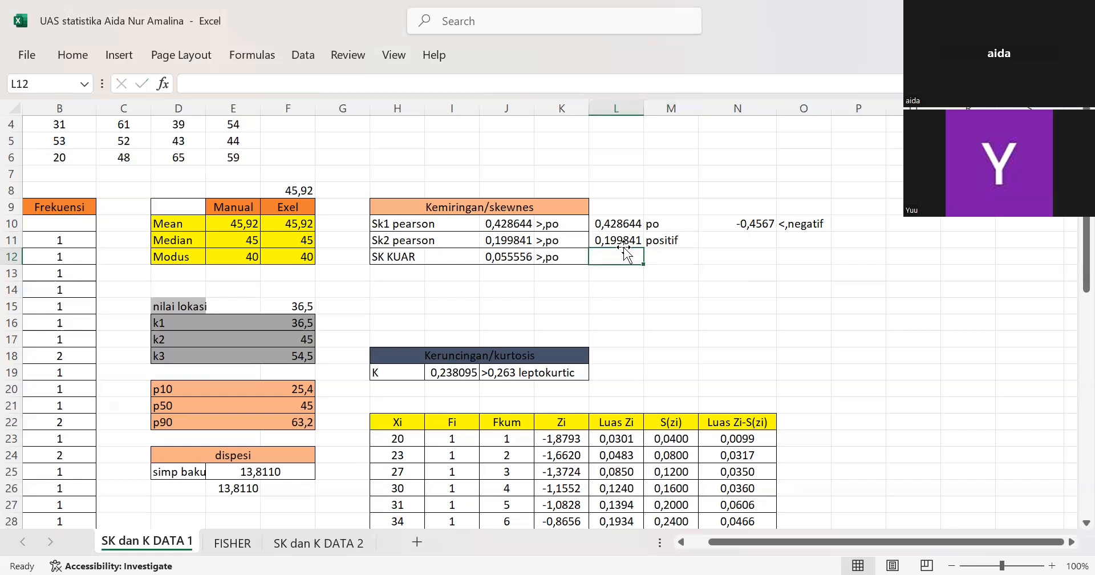
{"action": "key", "text": "Left"}
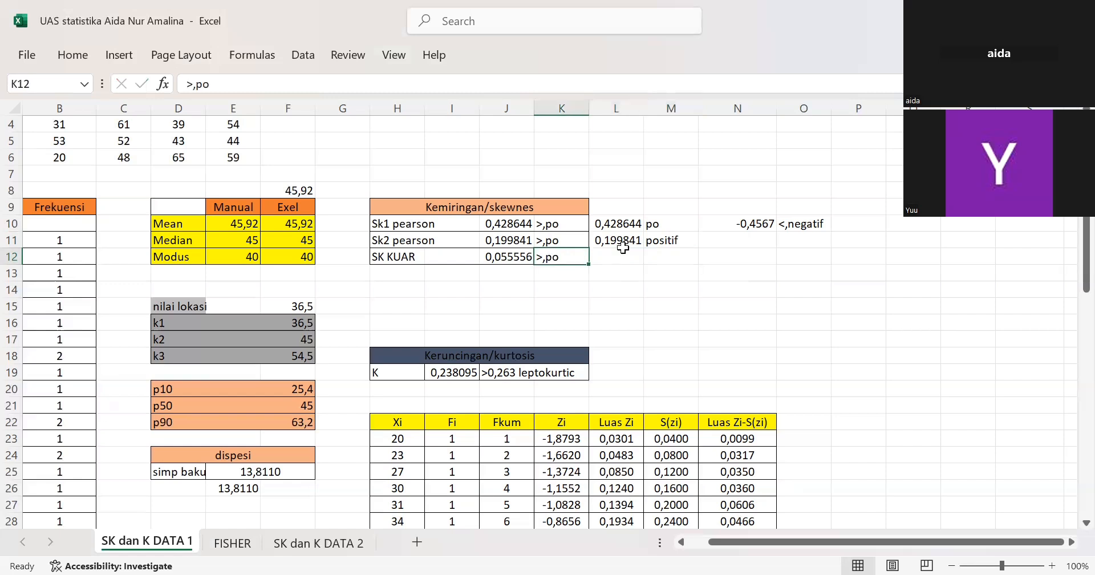
{"action": "key", "text": "Left"}
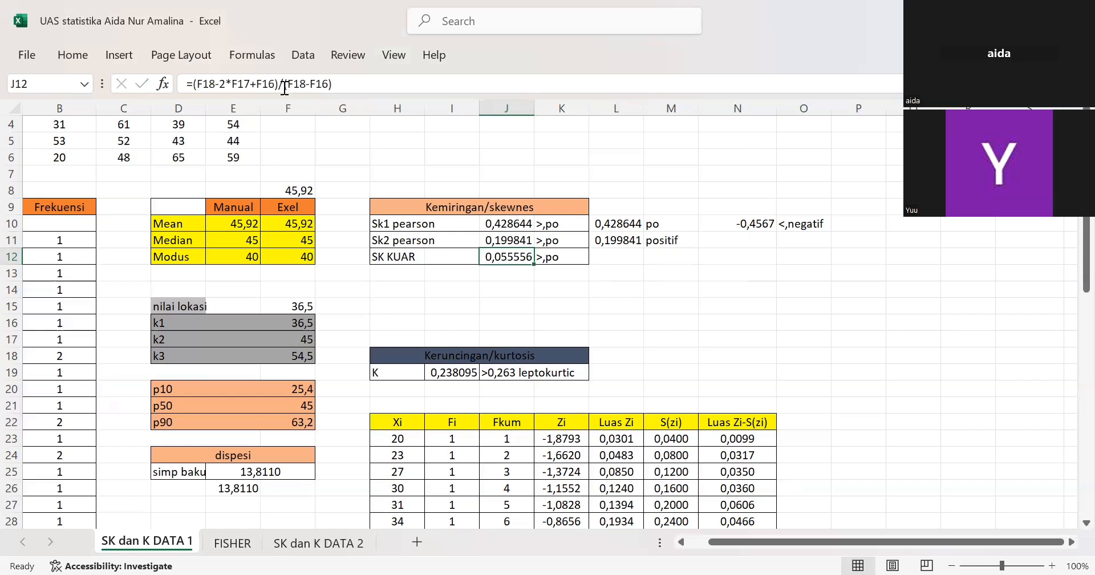
{"action": "left_click", "coordinate": [217, 84]}
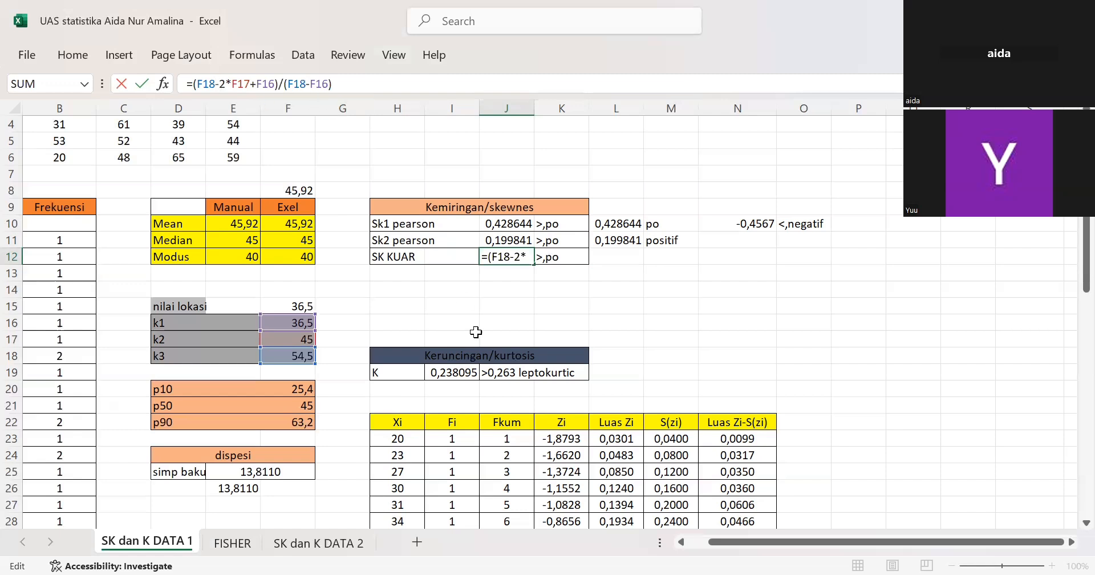
- Recalculate the quartile skewness SK KUAR in L12 with the formula =(F18-2*F17+F16)/(F18-F16)
{"action": "left_click", "coordinate": [621, 256]}
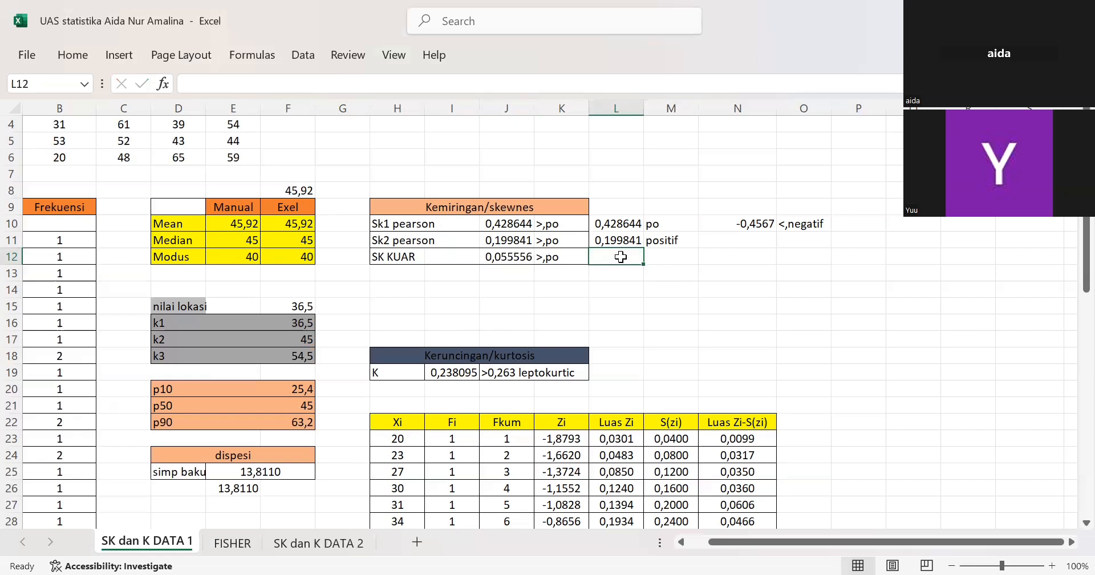
{"action": "type", "text": "="}
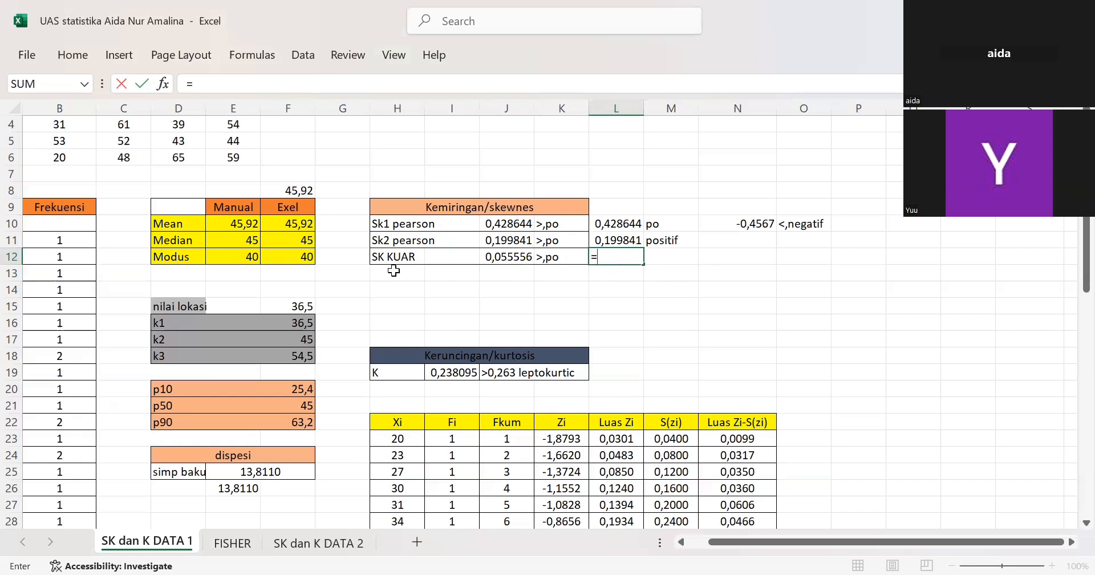
{"action": "left_click", "coordinate": [296, 358]}
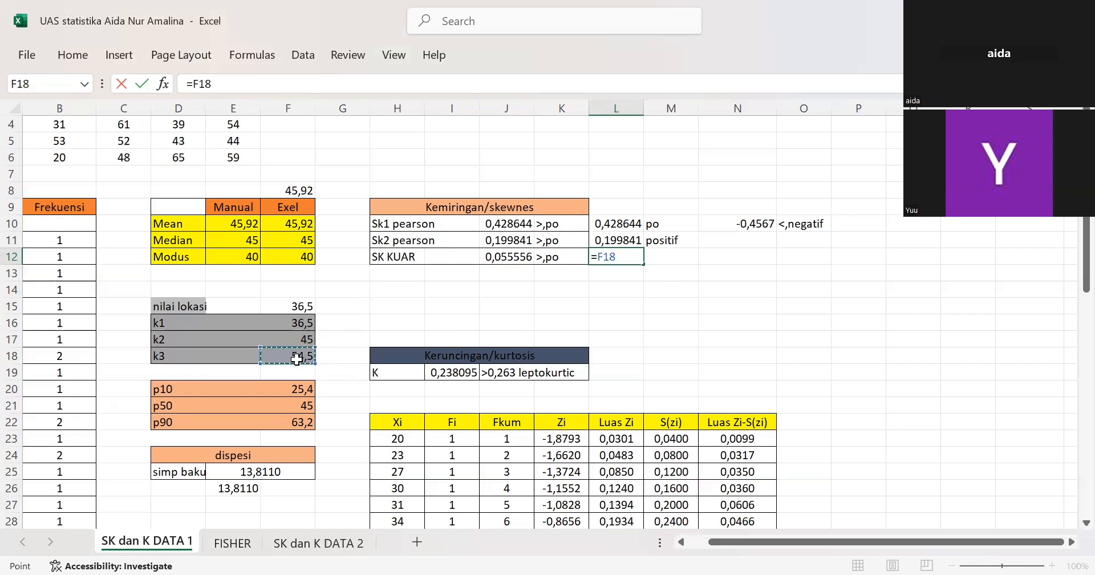
{"action": "left_click", "coordinate": [194, 84]}
{"action": "type", "text": "("}
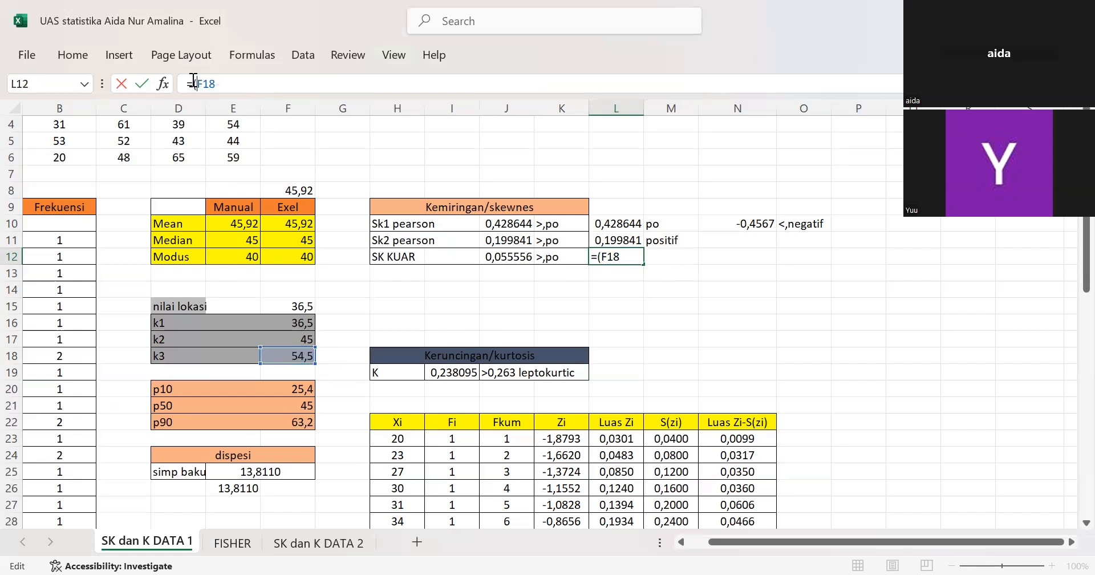
{"action": "type", "text": "-"}
{"action": "key", "text": "BackSpace"}
{"action": "type", "text": "-2*"}
{"action": "left_click", "coordinate": [285, 340]}
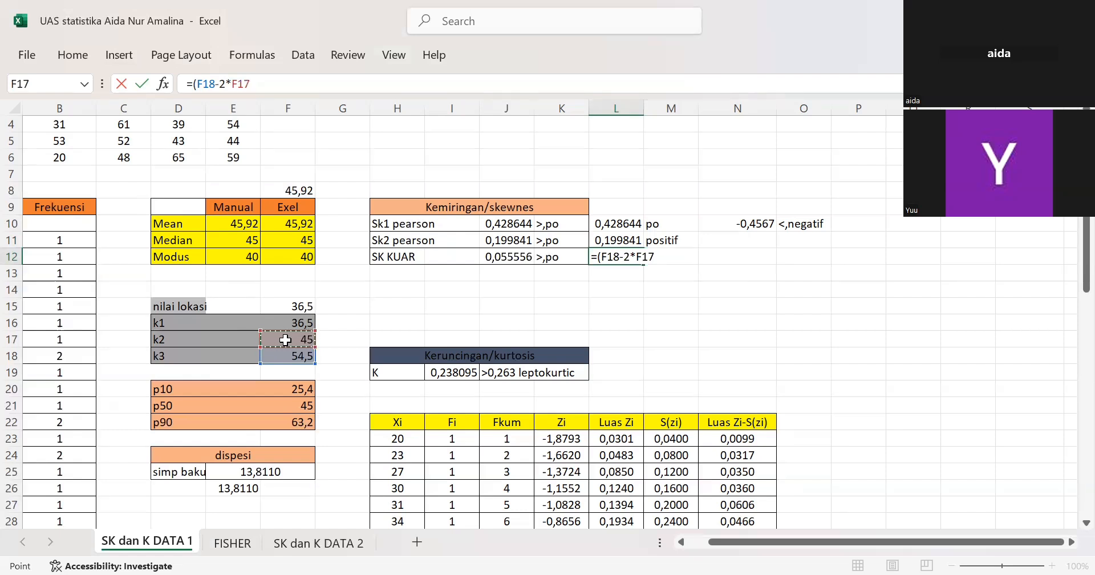
{"action": "type", "text": "="}
{"action": "key", "text": "BackSpace"}
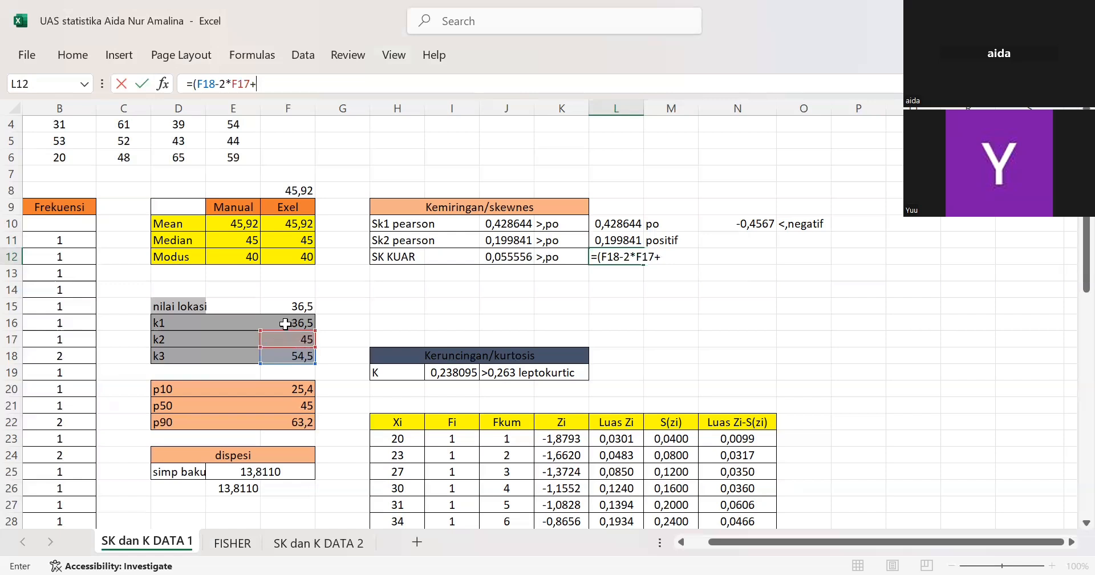
{"action": "left_click", "coordinate": [285, 324]}
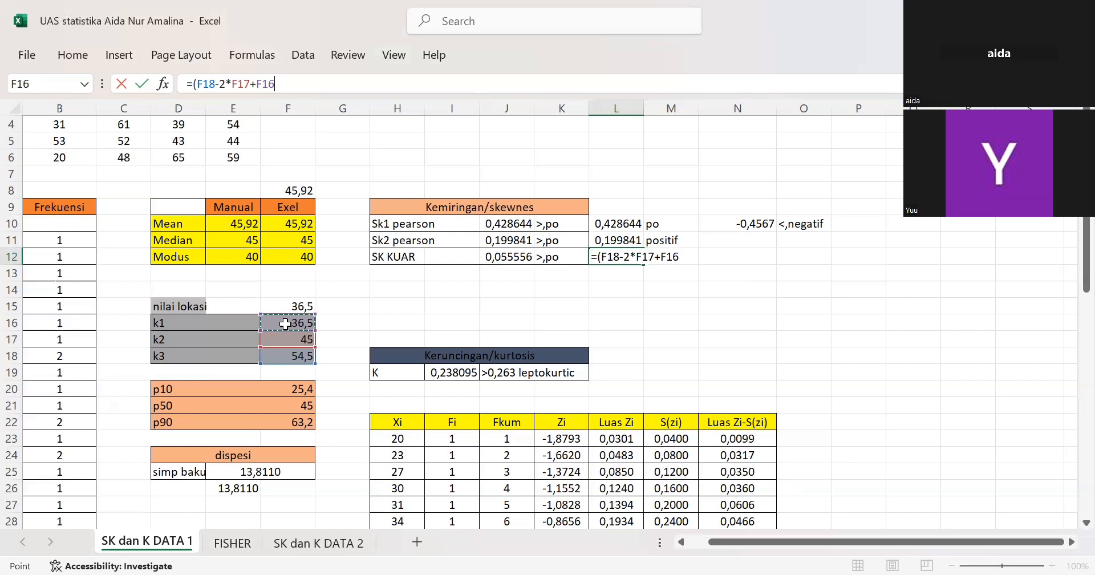
{"action": "type", "text": ")/"}
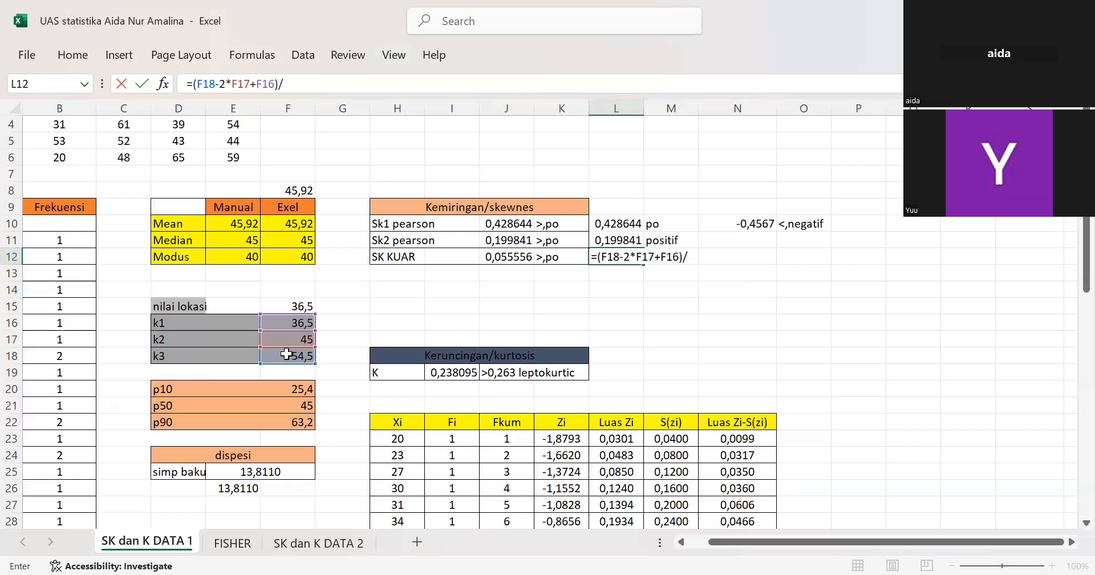
{"action": "type", "text": "("}
{"action": "left_click", "coordinate": [291, 356]}
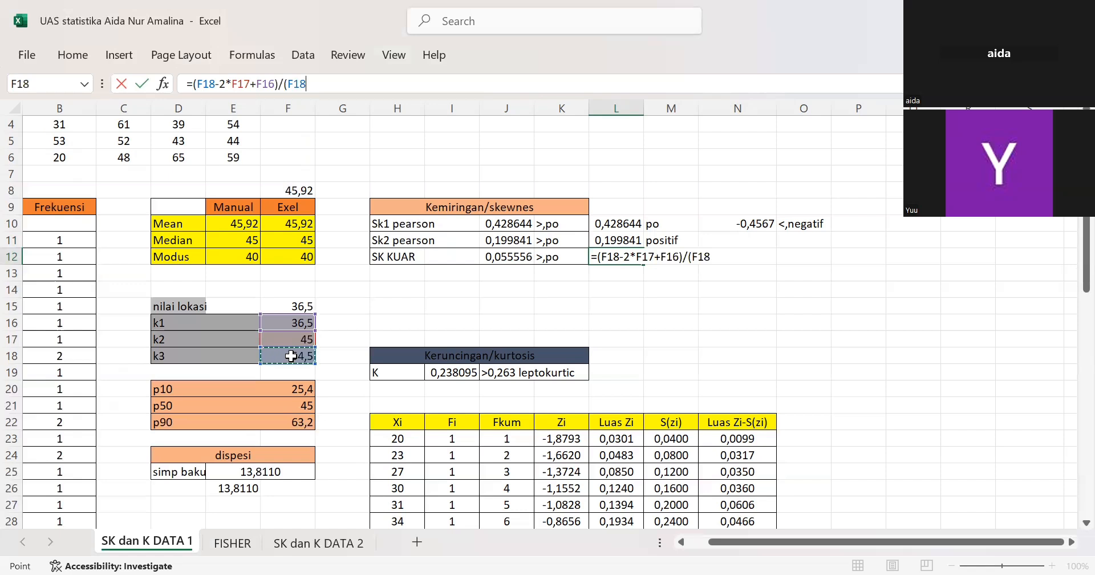
{"action": "type", "text": "-"}
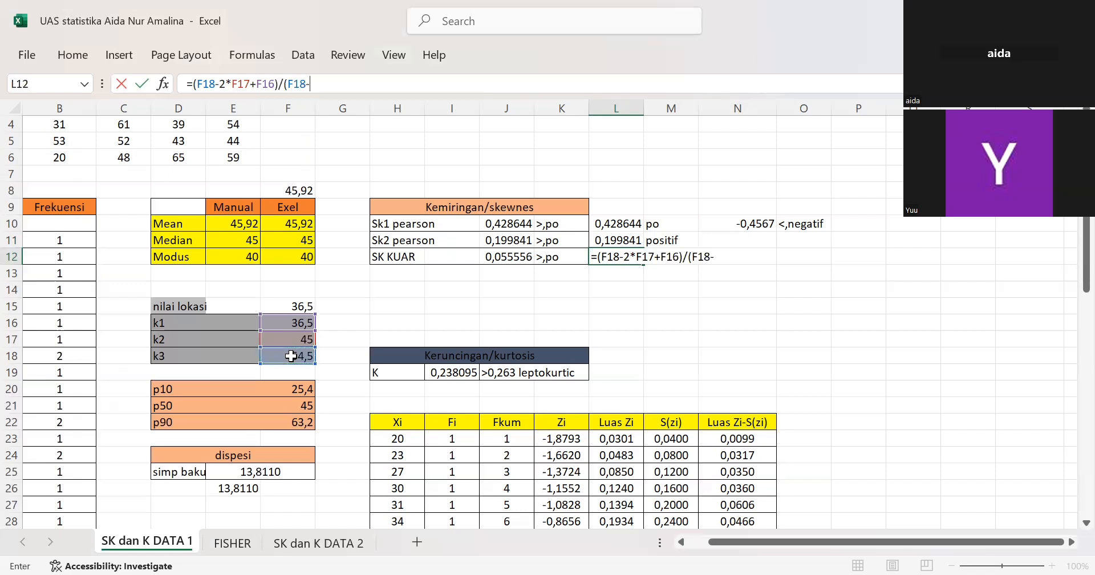
{"action": "left_click", "coordinate": [287, 322]}
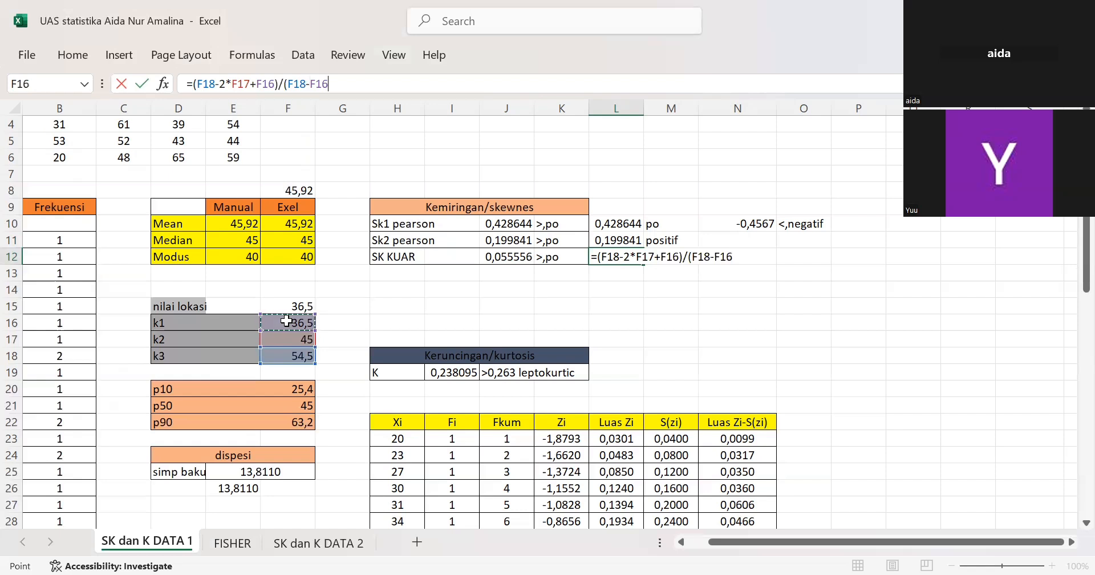
{"action": "type", "text": ")"}
{"action": "key", "text": "Return"}
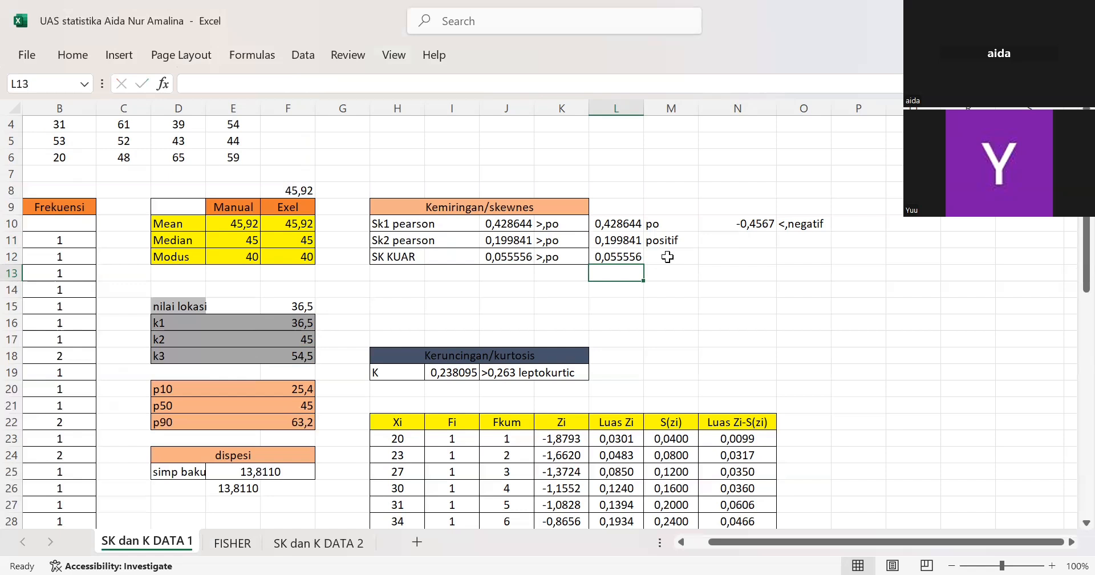
- Label the recalculated SK KUAR value with positif in M12
{"action": "left_click", "coordinate": [666, 257]}
{"action": "type", "text": "positif"}
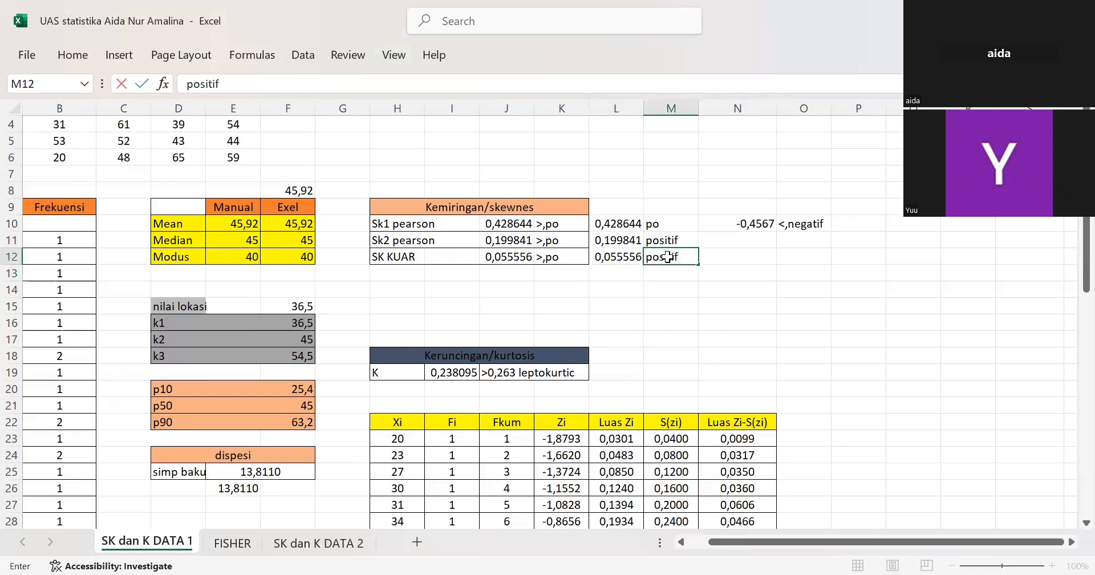
{"action": "key", "text": "Return"}
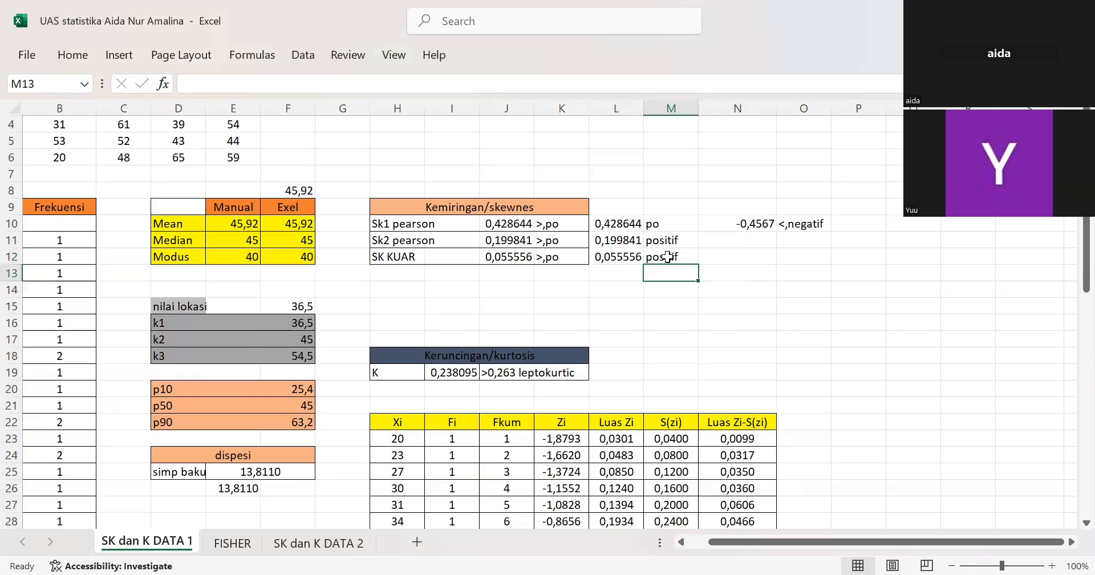
- Calculate the kurtosis coefficient in L19 with the formula =0,5*(F18-F16)/(F22-F20), following the existing K formula in I19
{"action": "scroll", "coordinate": [522, 281], "scroll_direction": "down", "scroll_amount": 1}
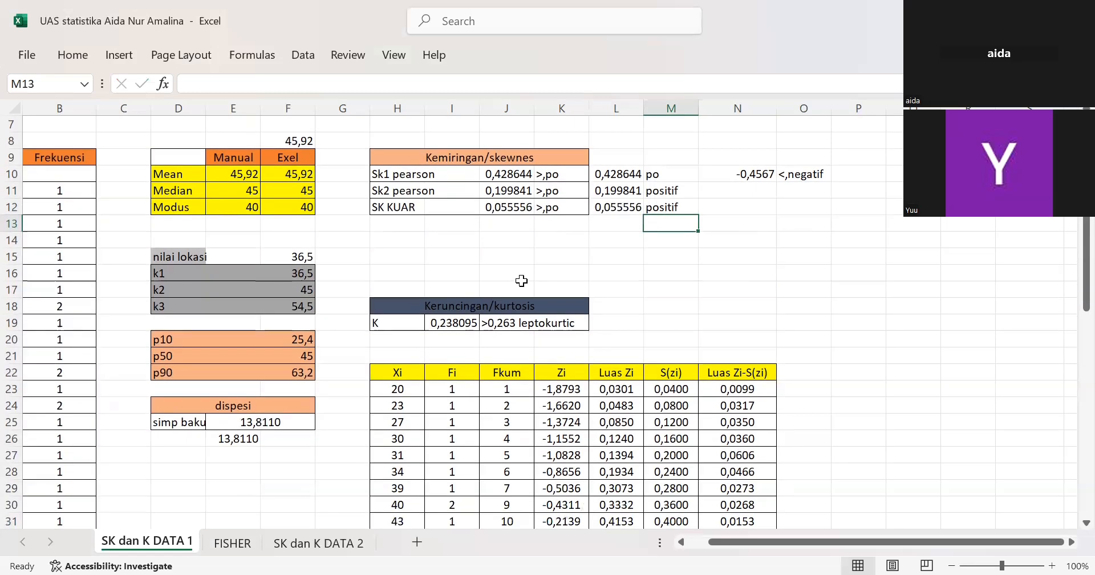
{"action": "left_click", "coordinate": [455, 323]}
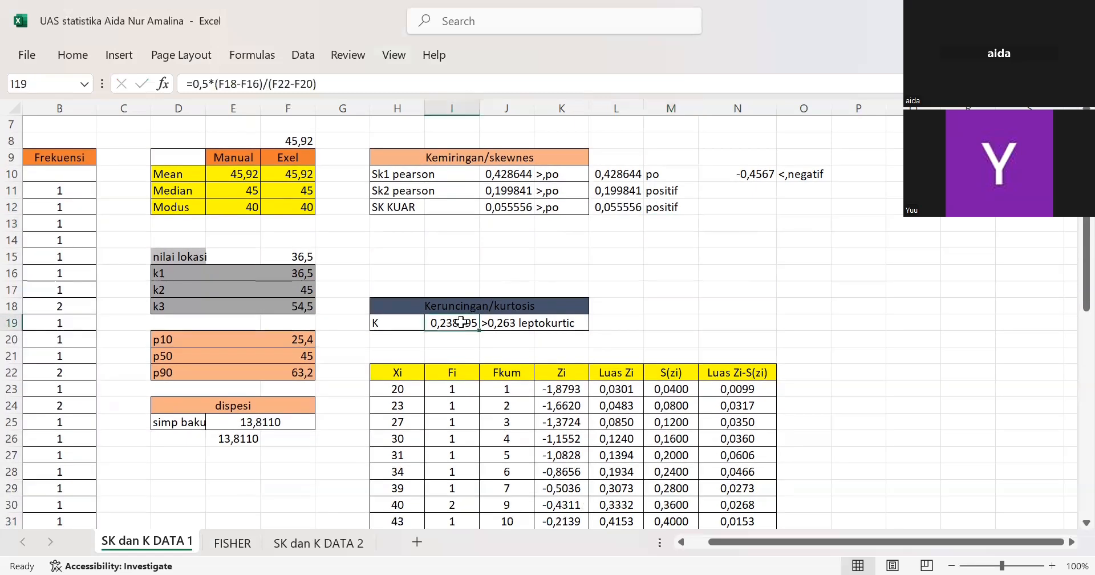
{"action": "scroll", "coordinate": [455, 293], "scroll_direction": "up", "scroll_amount": 1}
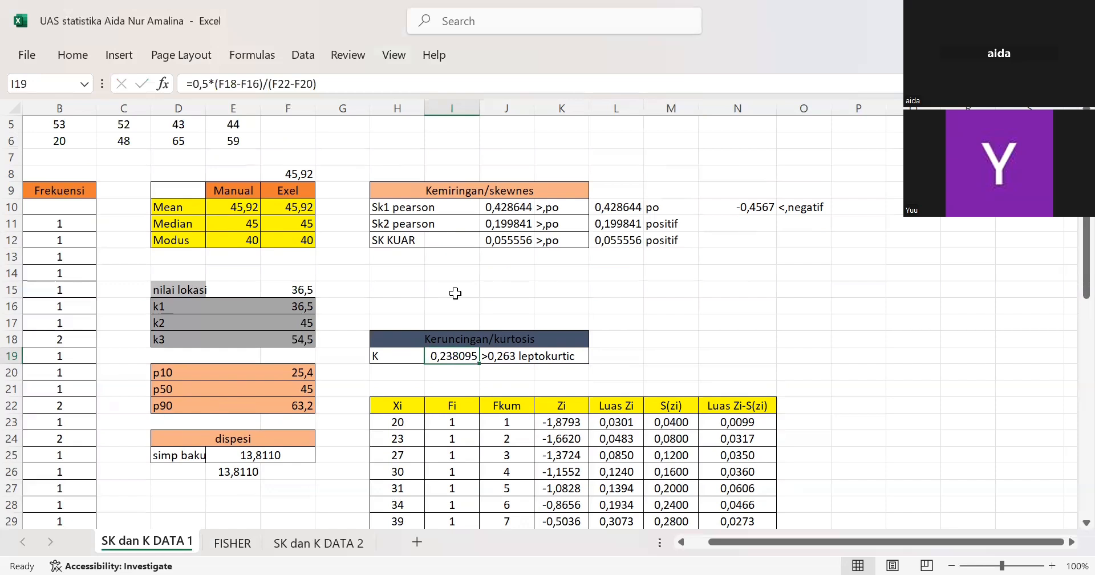
{"action": "left_click", "coordinate": [618, 353]}
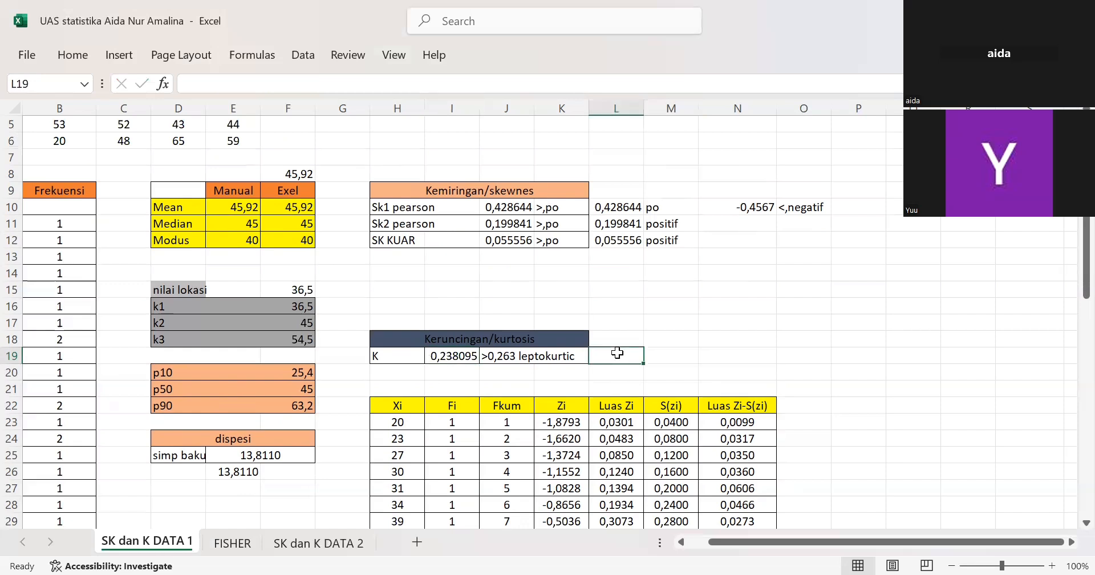
{"action": "type", "text": "="}
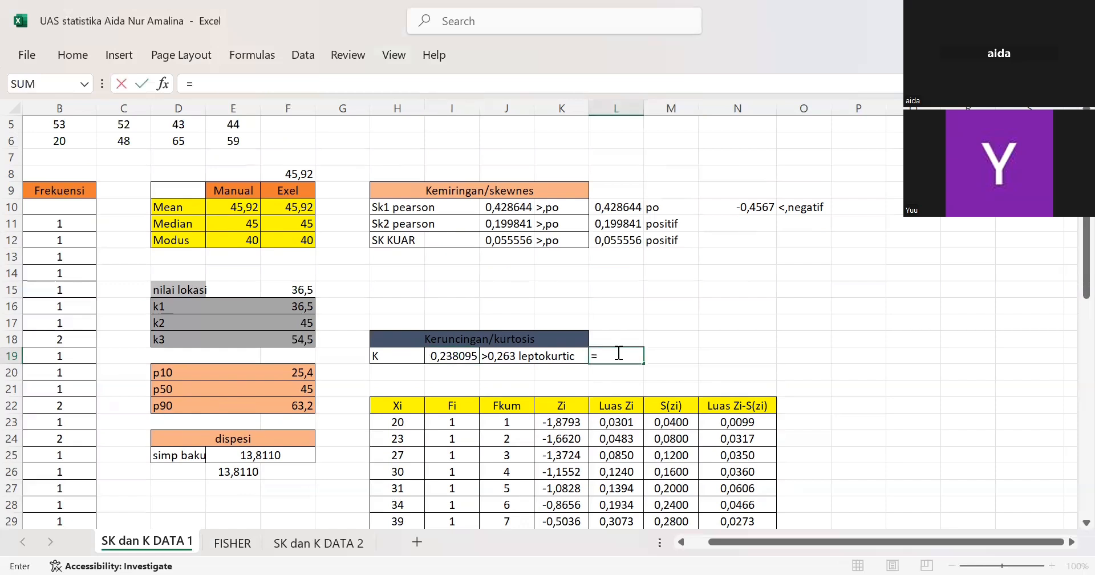
{"action": "type", "text": "0,5*("}
{"action": "left_click", "coordinate": [285, 340]}
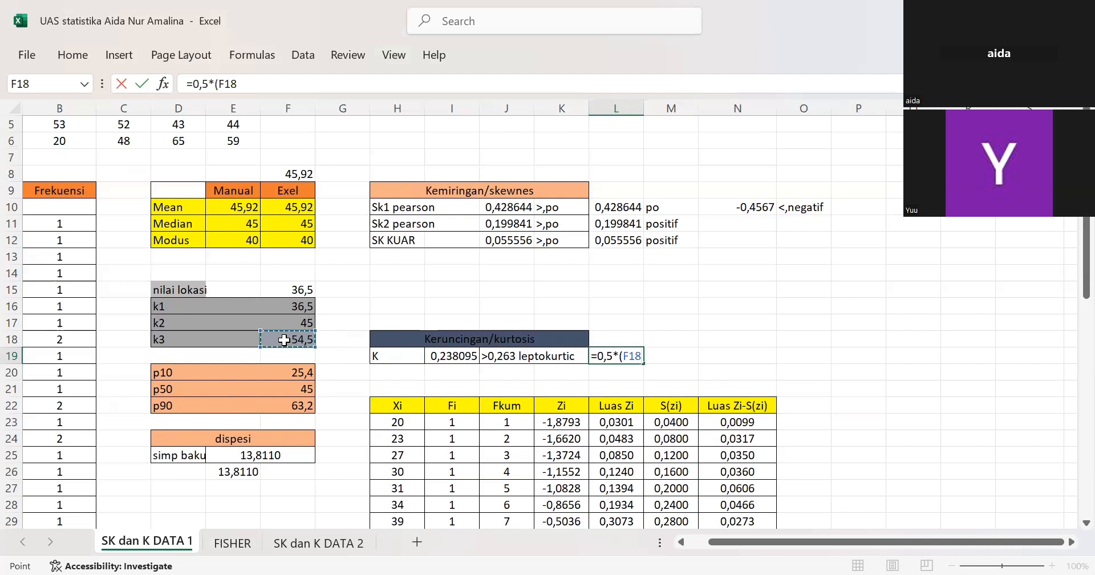
{"action": "type", "text": "-"}
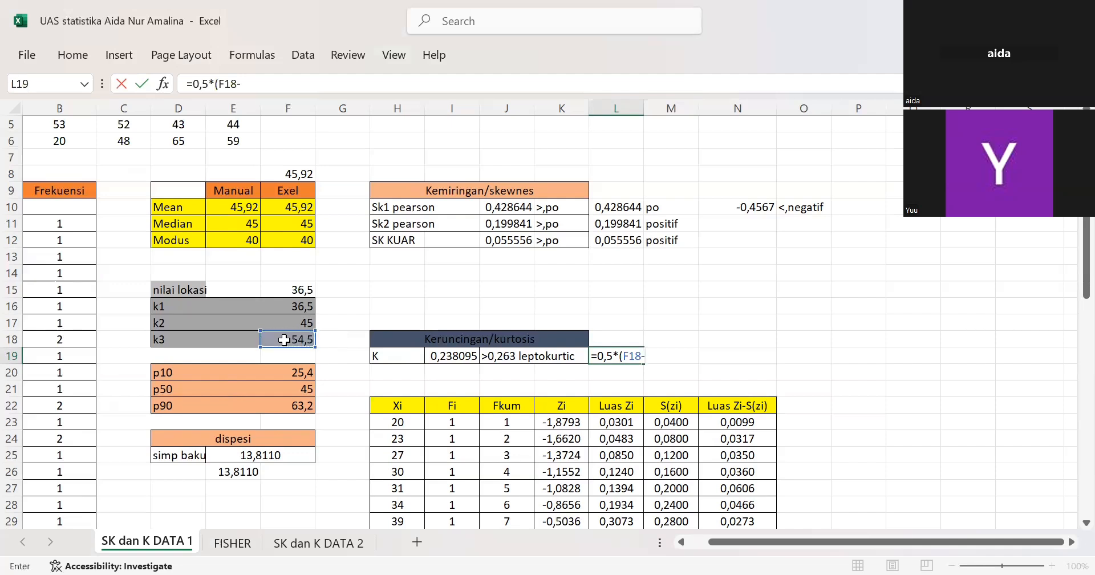
{"action": "left_click", "coordinate": [287, 306]}
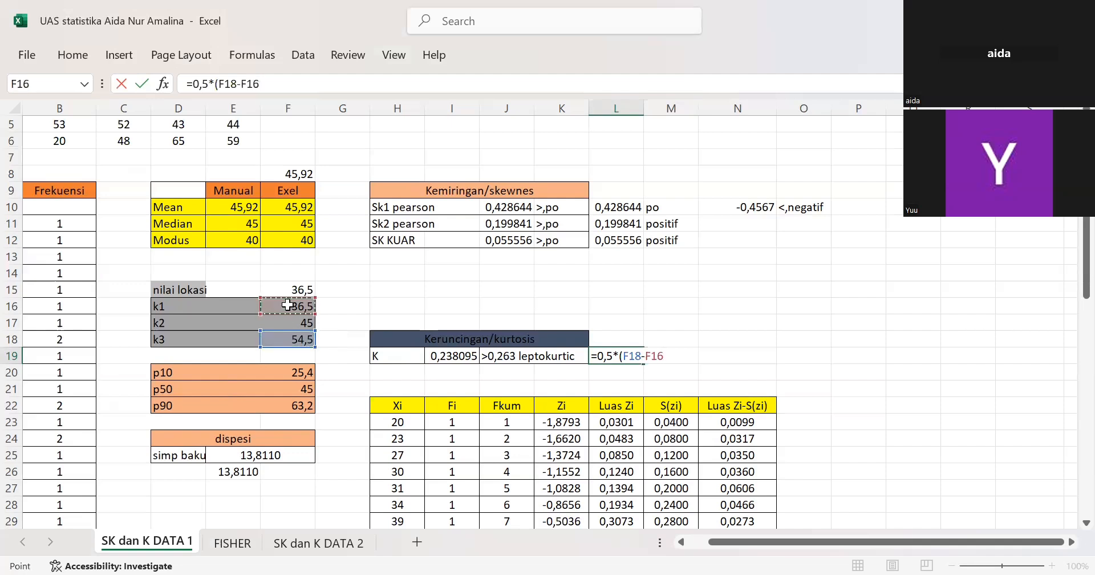
{"action": "type", "text": ")/("}
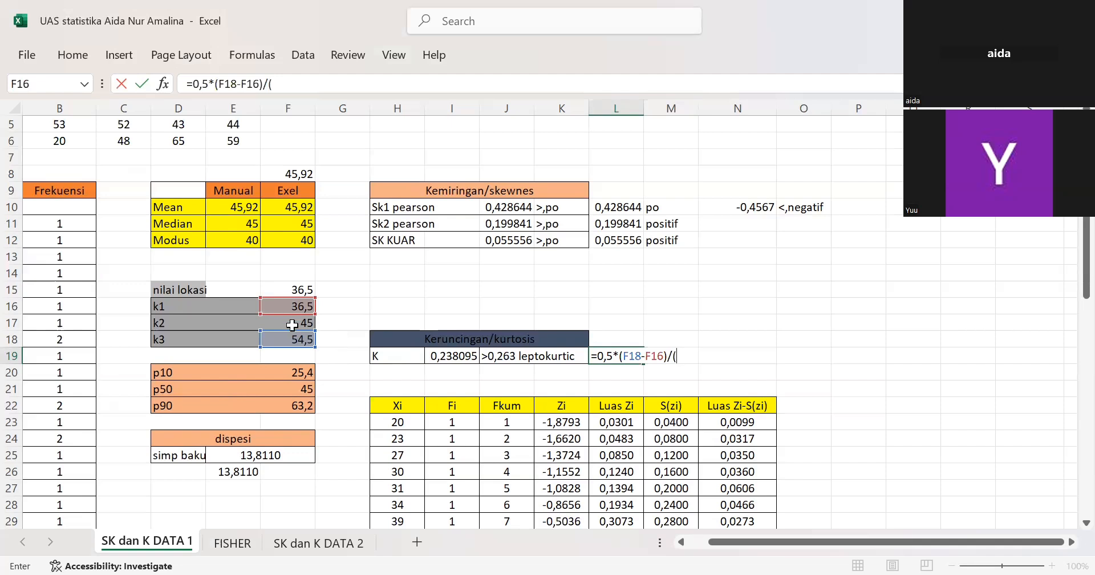
{"action": "left_click", "coordinate": [296, 407]}
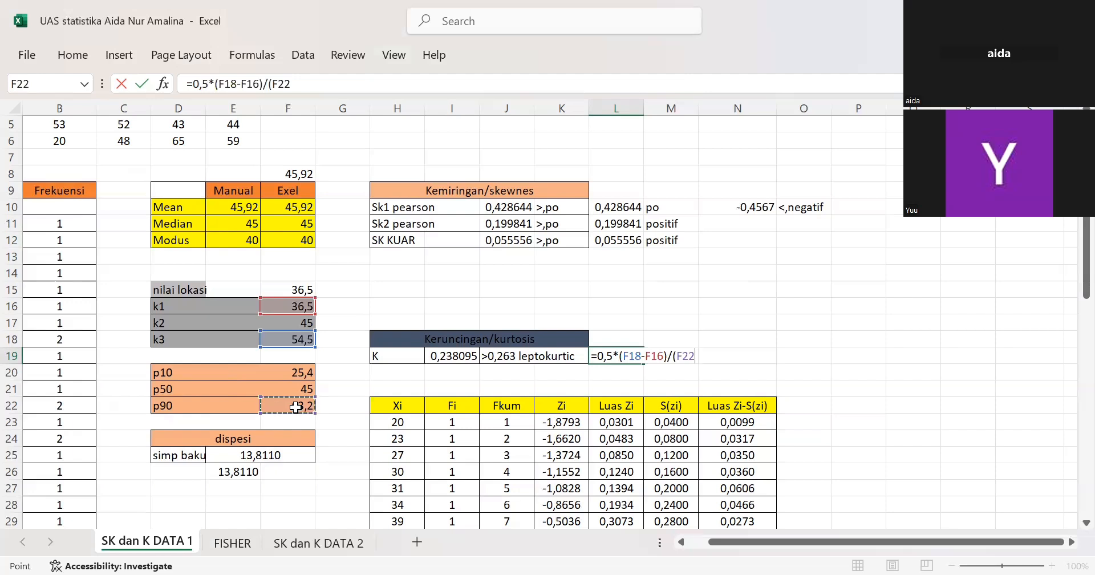
{"action": "type", "text": "-"}
{"action": "left_click", "coordinate": [289, 372]}
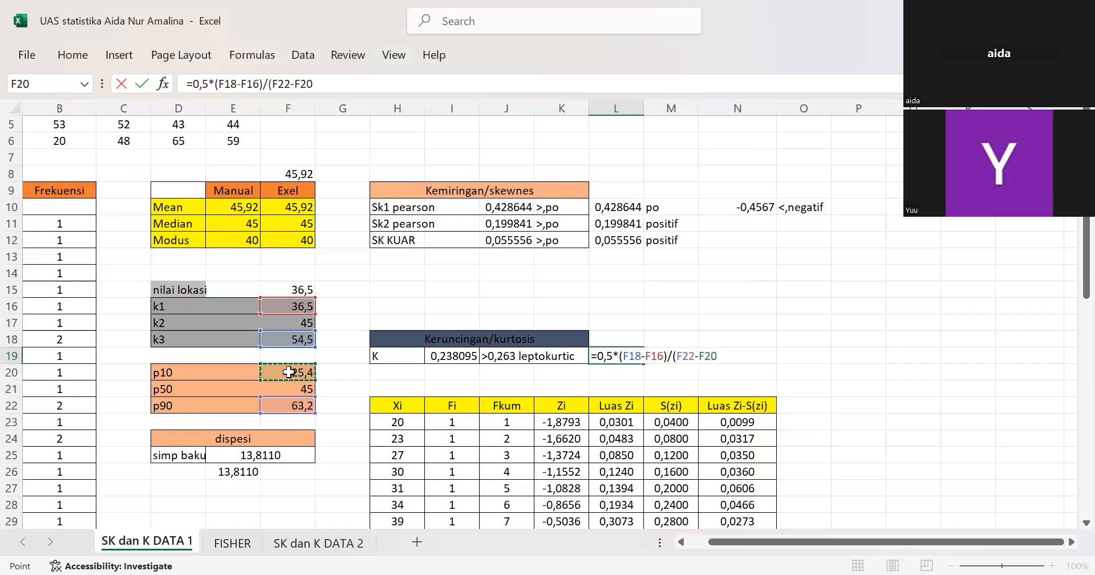
{"action": "type", "text": ")"}
{"action": "key", "text": "Return"}
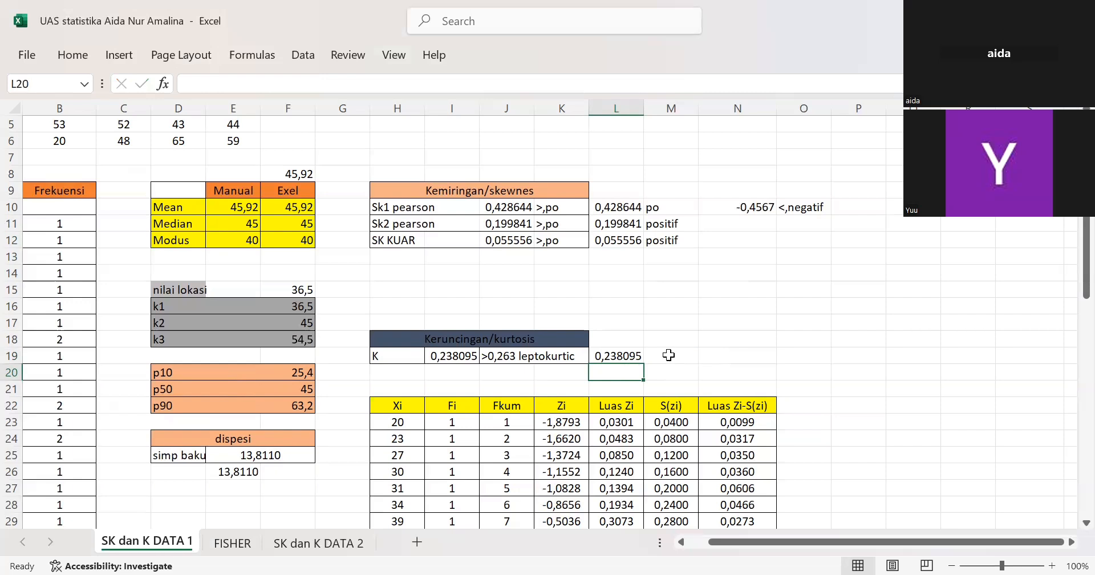
- Enter the interpretation ">0,263 leptokurtic" in M19, beside the recalculated kurtosis value
{"action": "left_click", "coordinate": [669, 357]}
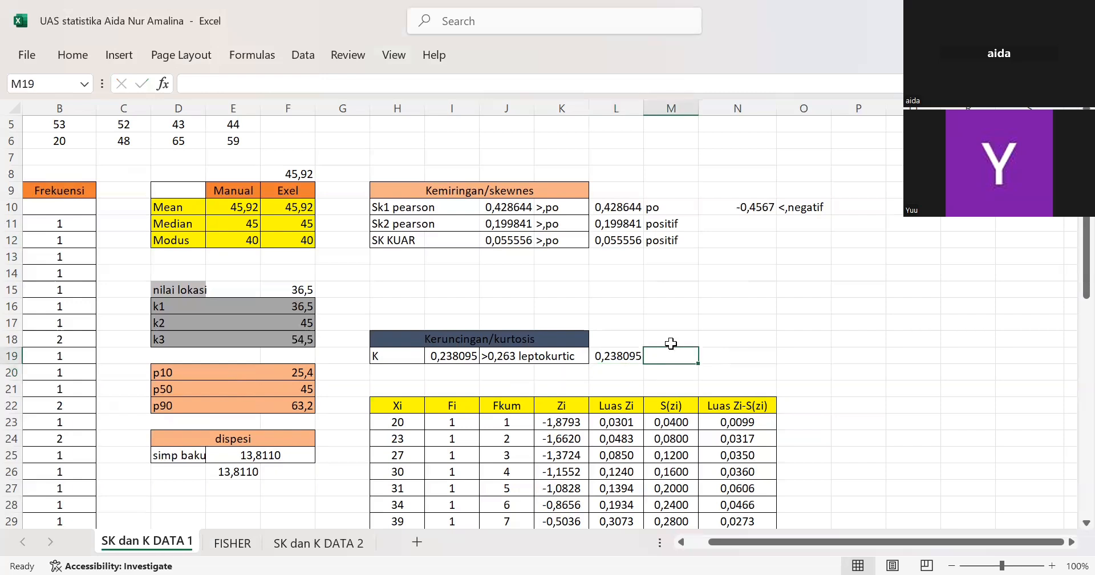
{"action": "type", "text": ">"}
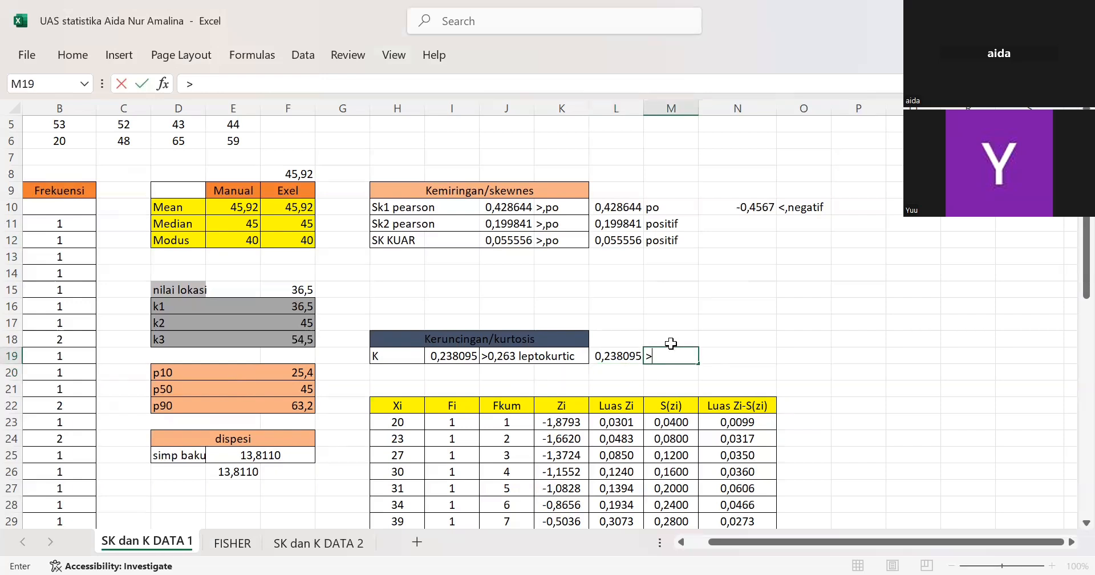
{"action": "type", "text": "0,263 lep"}
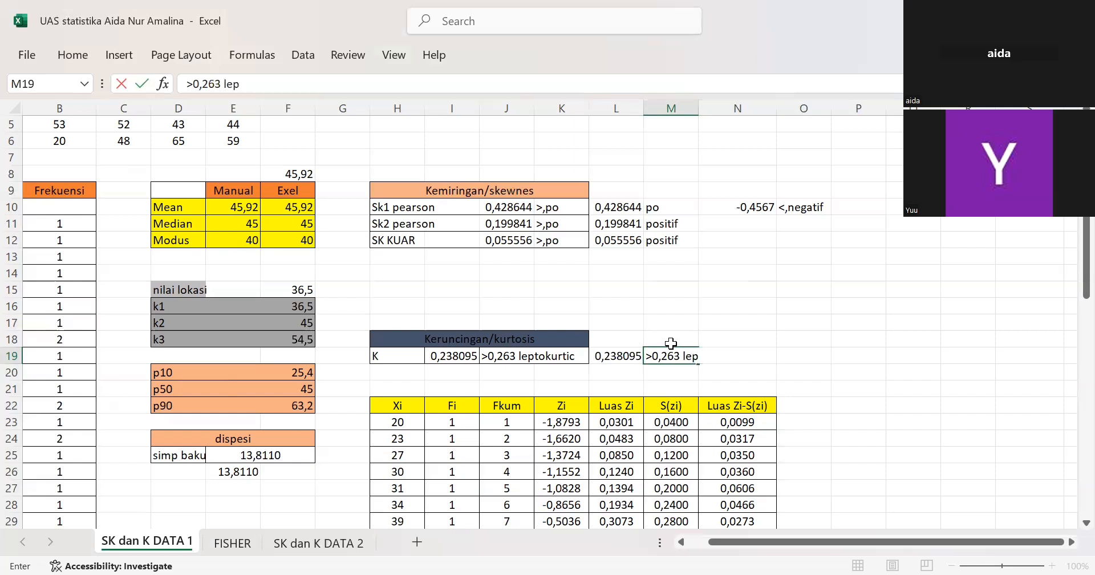
{"action": "type", "text": "tokurtic"}
{"action": "key", "text": "Return"}
- Examine the Xi, Fkum and Zi entries in row 23 and the cumulative frequency formula in J24
{"action": "scroll", "coordinate": [671, 342], "scroll_direction": "down", "scroll_amount": 3}
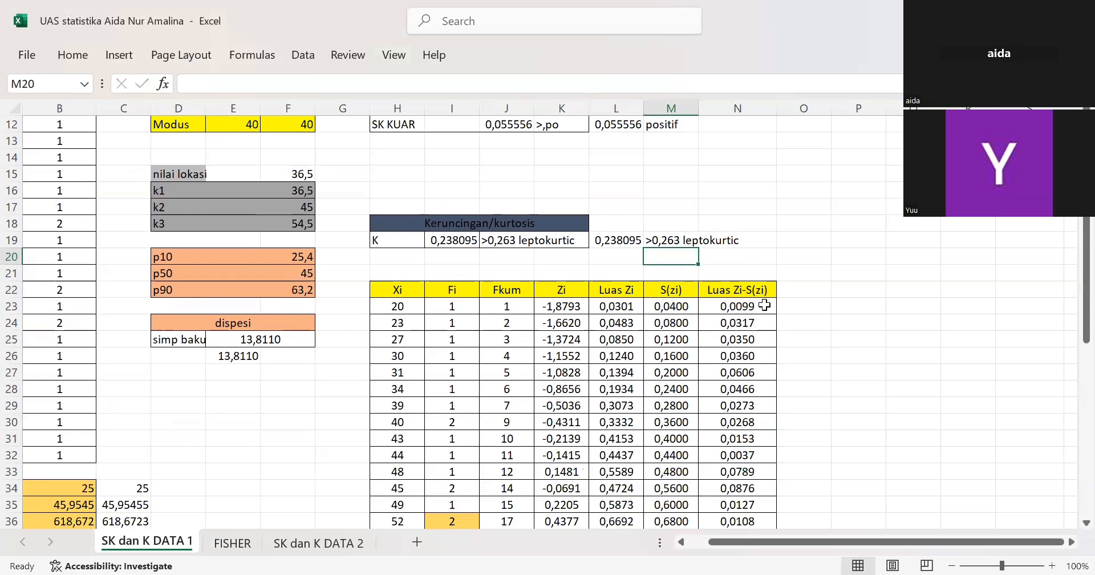
{"action": "scroll", "coordinate": [670, 267], "scroll_direction": "down", "scroll_amount": 1}
{"action": "scroll", "coordinate": [670, 266], "scroll_direction": "down", "scroll_amount": 2}
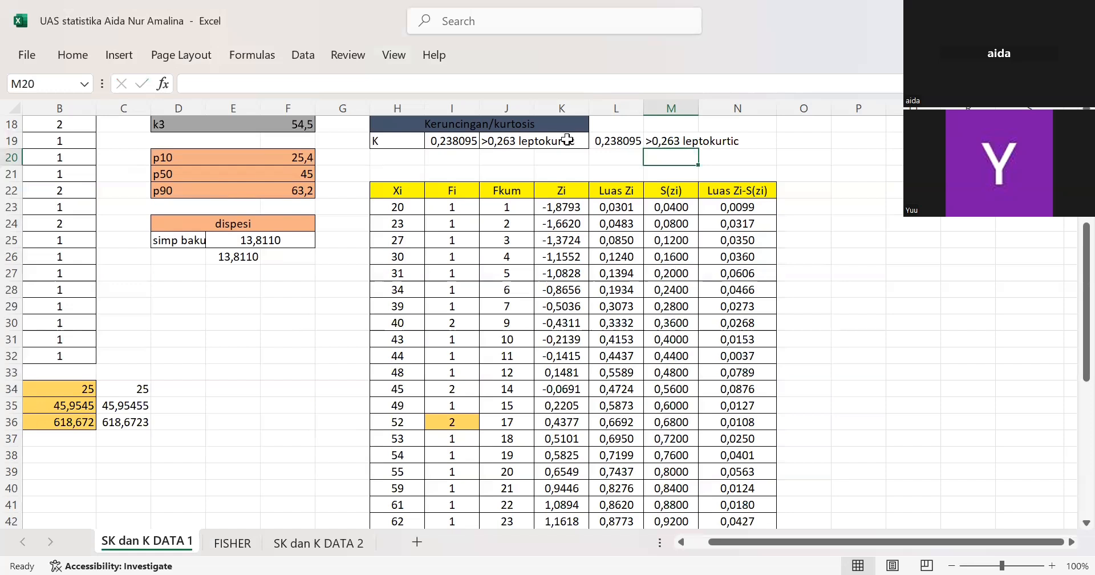
{"action": "left_click", "coordinate": [410, 203]}
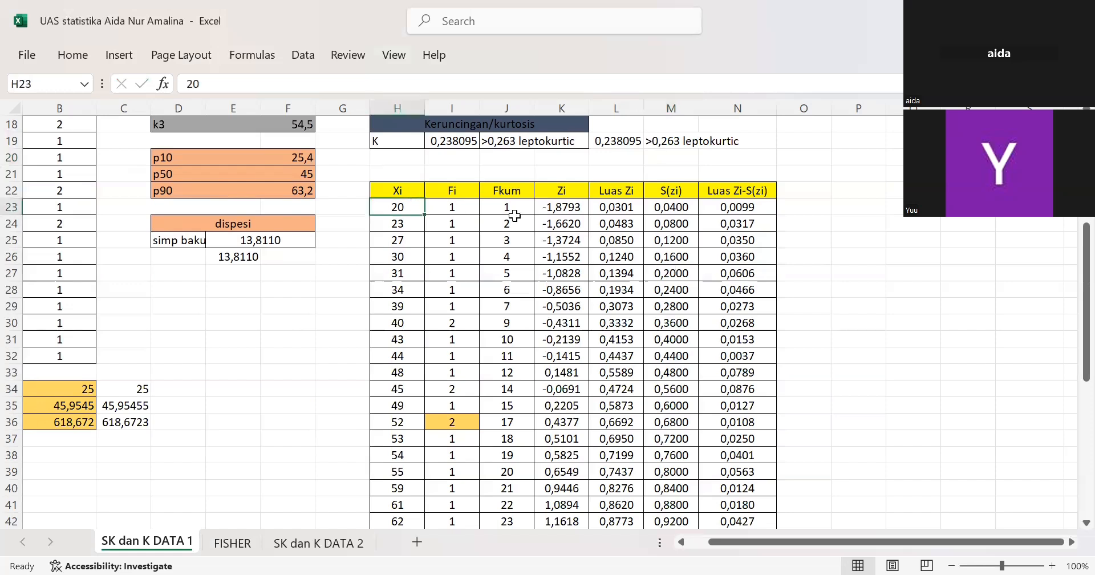
{"action": "left_click", "coordinate": [511, 202]}
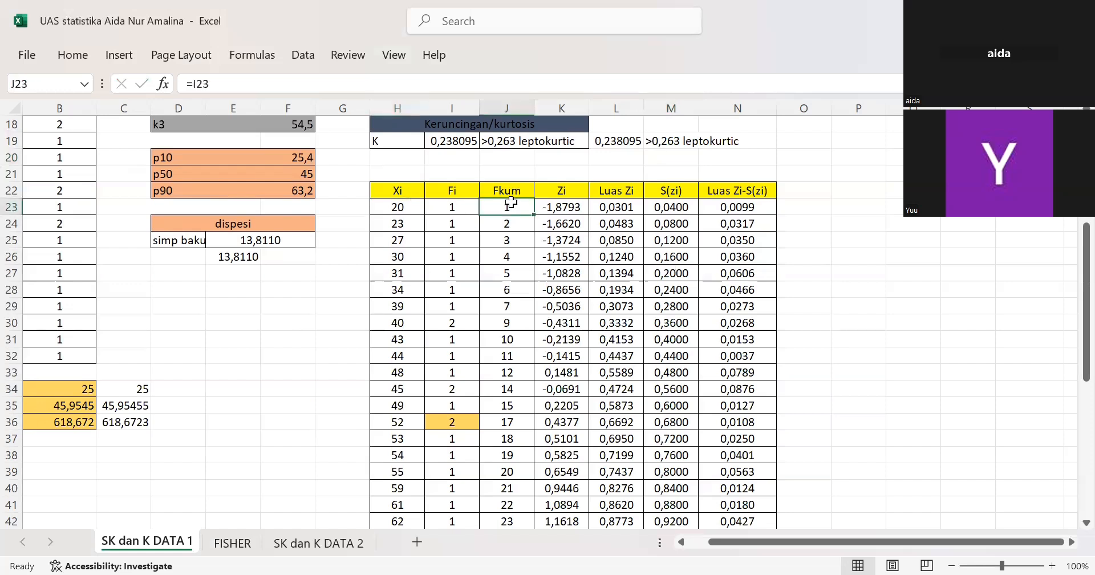
{"action": "left_click", "coordinate": [548, 208]}
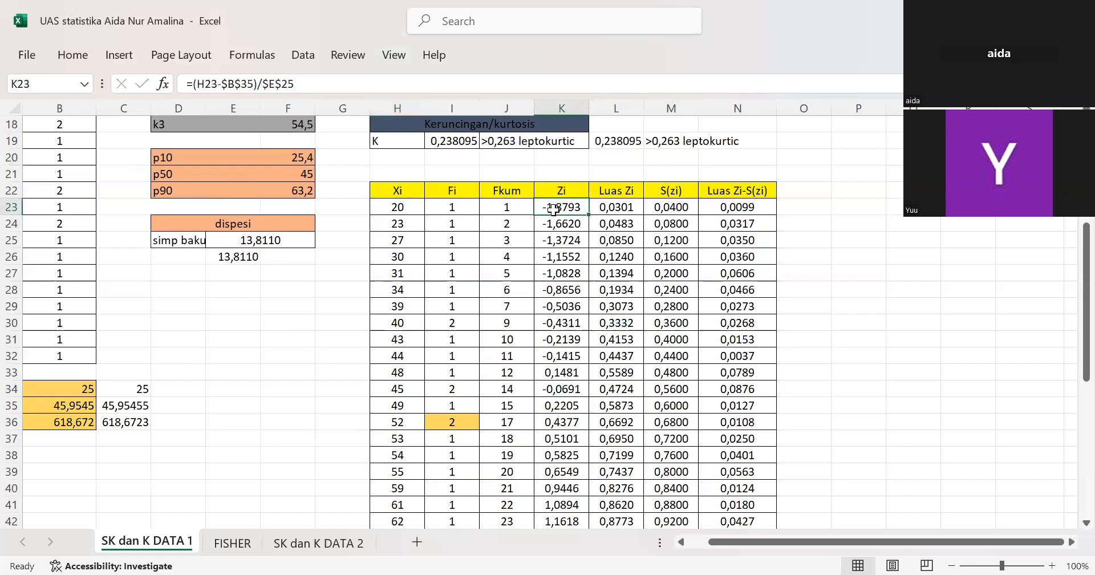
{"action": "left_click", "coordinate": [514, 208]}
{"action": "left_click", "coordinate": [509, 224]}
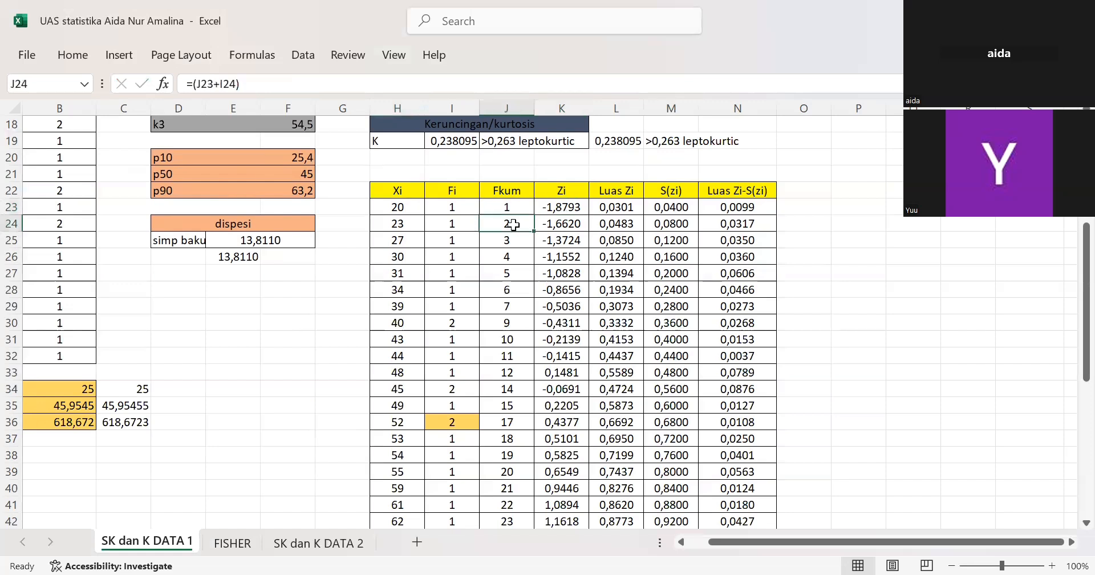
{"action": "left_click", "coordinate": [500, 205]}
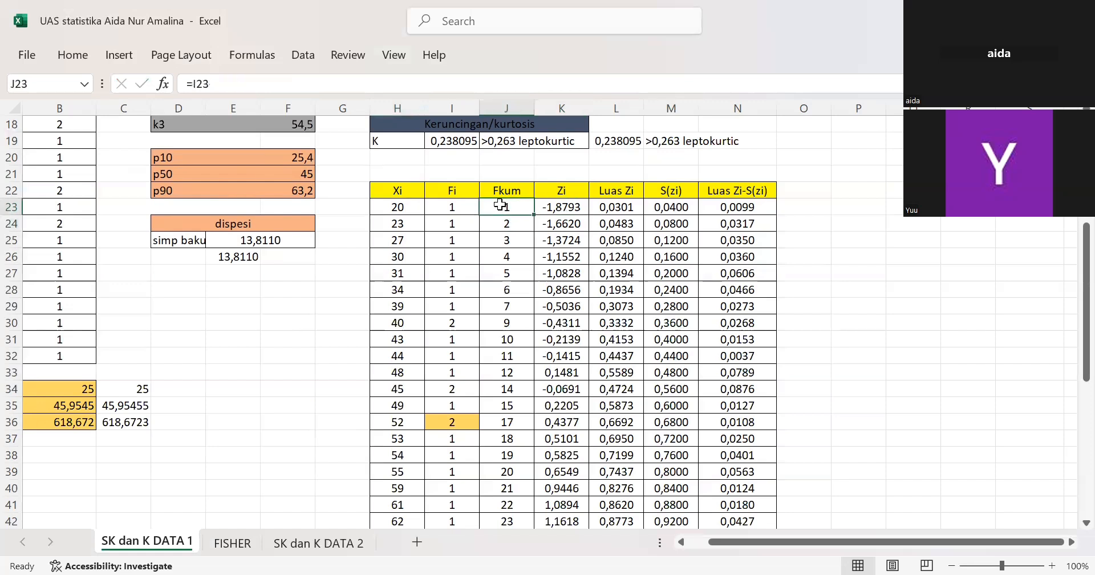
{"action": "left_click", "coordinate": [499, 222]}
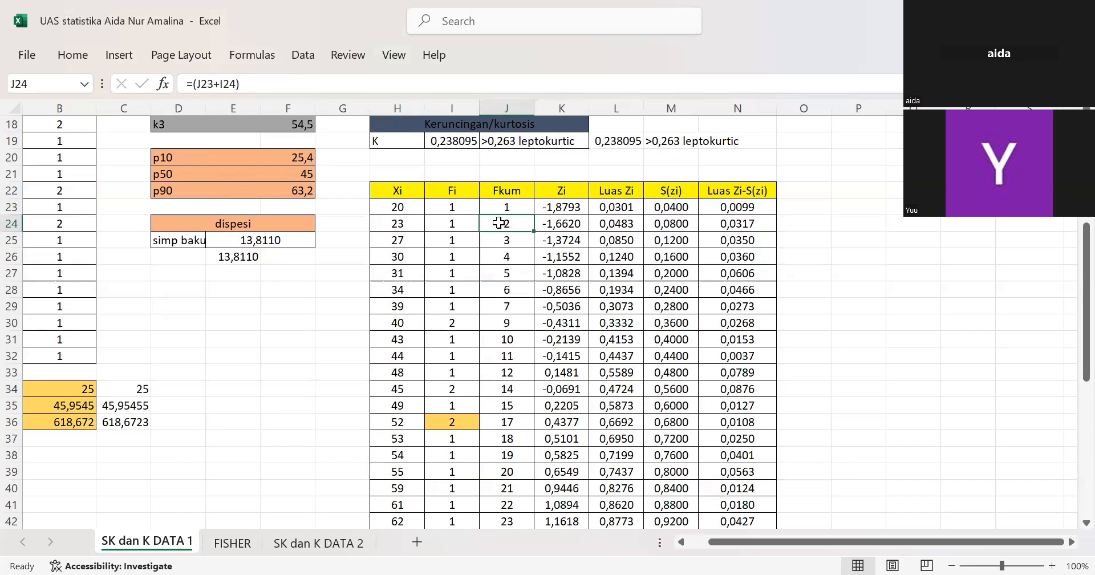
{"action": "left_click", "coordinate": [503, 207]}
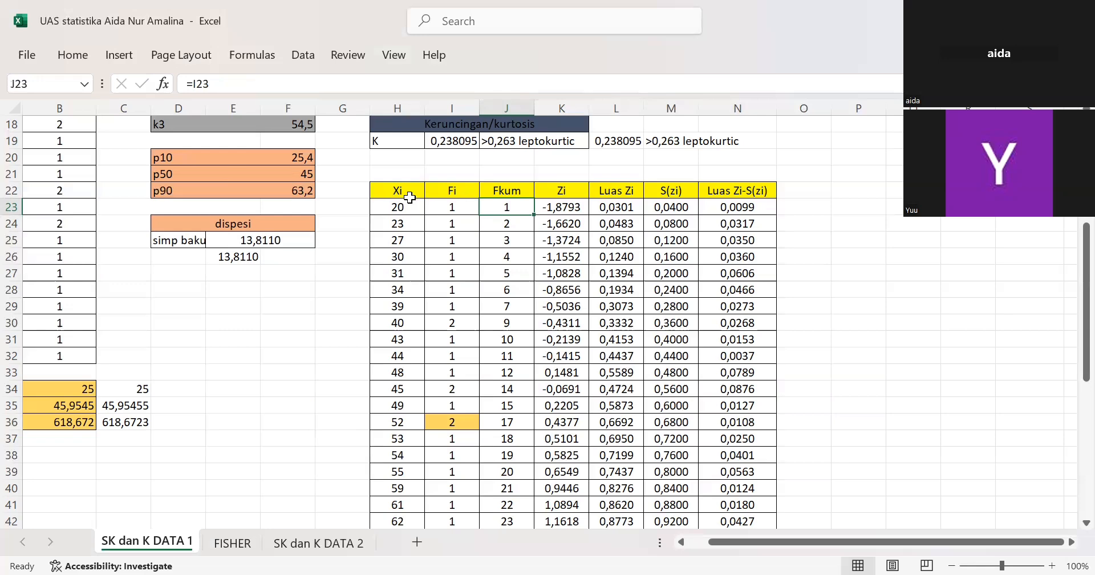
{"action": "scroll", "coordinate": [410, 197], "scroll_direction": "up", "scroll_amount": 2}
{"action": "scroll", "coordinate": [342, 189], "scroll_direction": "left", "scroll_amount": 1}
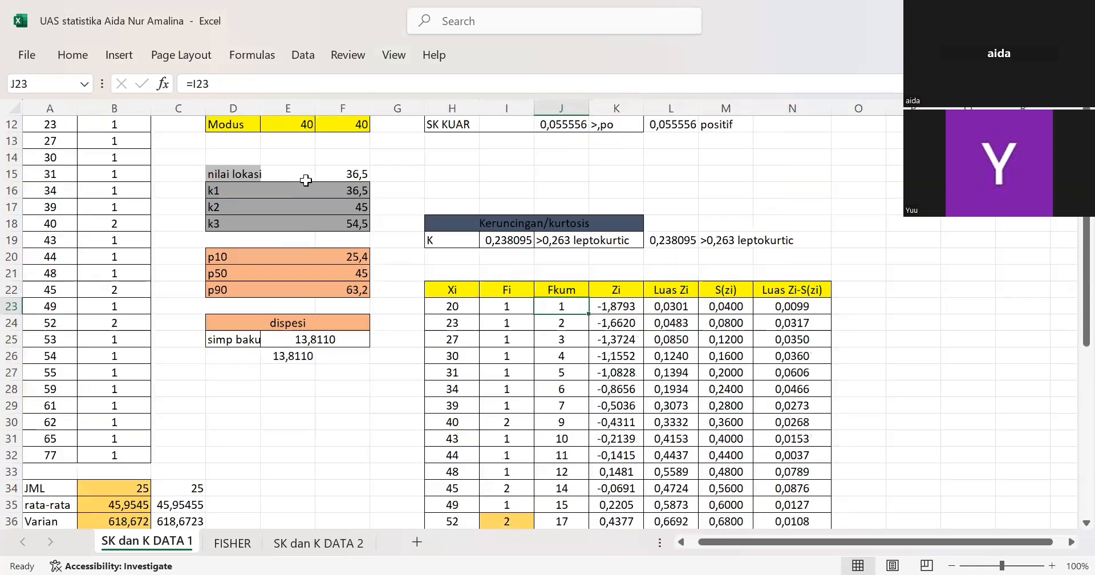
{"action": "scroll", "coordinate": [228, 182], "scroll_direction": "up", "scroll_amount": 2}
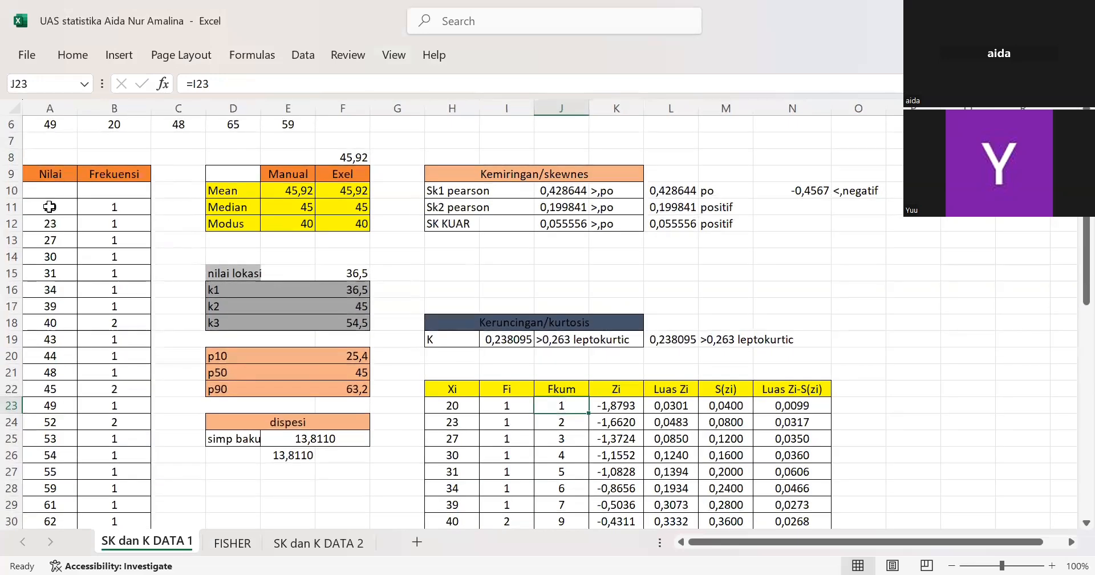
{"action": "left_click_drag", "start_coordinate": [49, 207], "coordinate": [45, 436]}
{"action": "scroll", "coordinate": [46, 436], "scroll_direction": "down", "scroll_amount": 2}
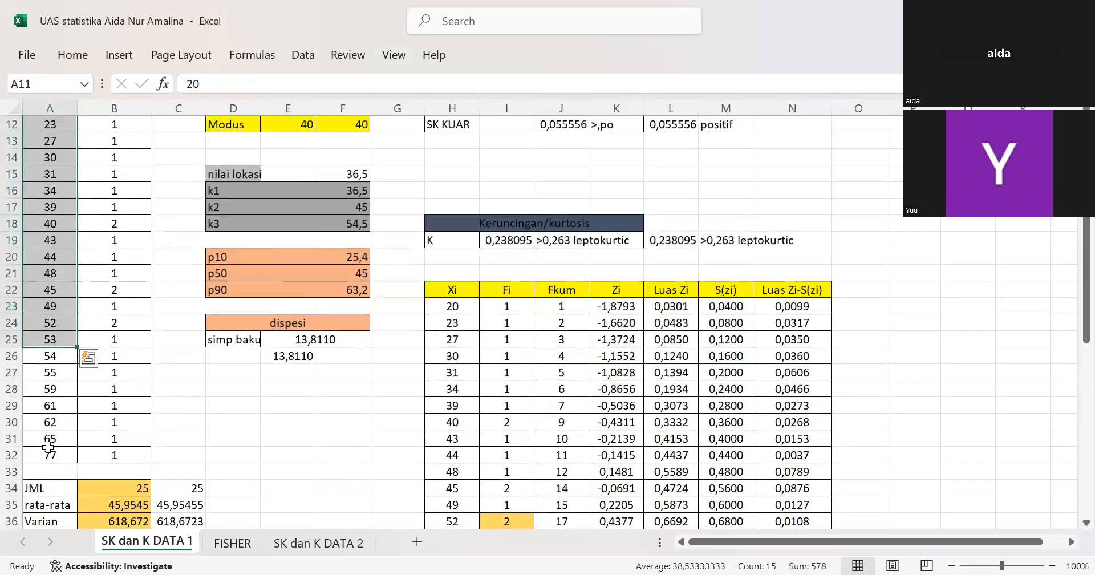
{"action": "left_click", "coordinate": [50, 454]}
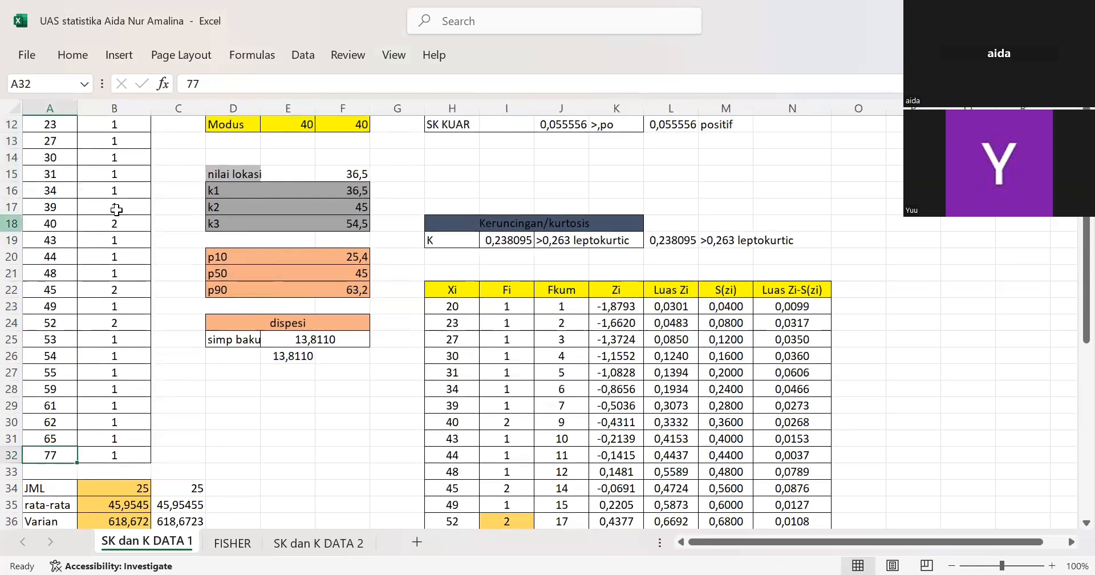
- Copy the Nilai and Frekuensi data in A11:B32 into the Xi and Fi columns starting at H23
{"action": "scroll", "coordinate": [95, 209], "scroll_direction": "up", "scroll_amount": 2}
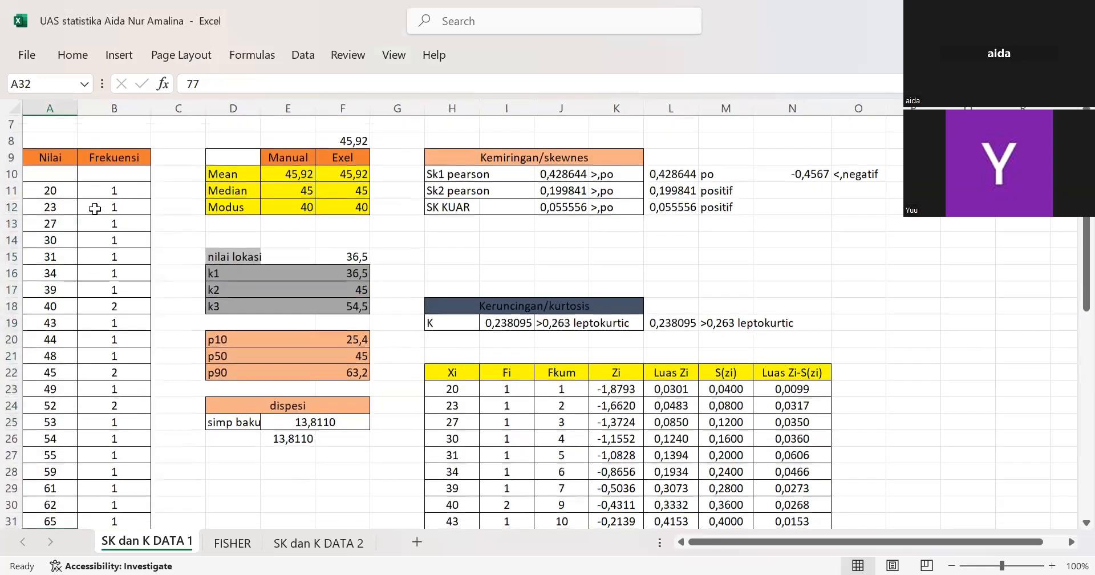
{"action": "left_click_drag", "start_coordinate": [52, 191], "coordinate": [90, 391]}
{"action": "left_click_drag", "start_coordinate": [90, 432], "coordinate": [121, 520]}
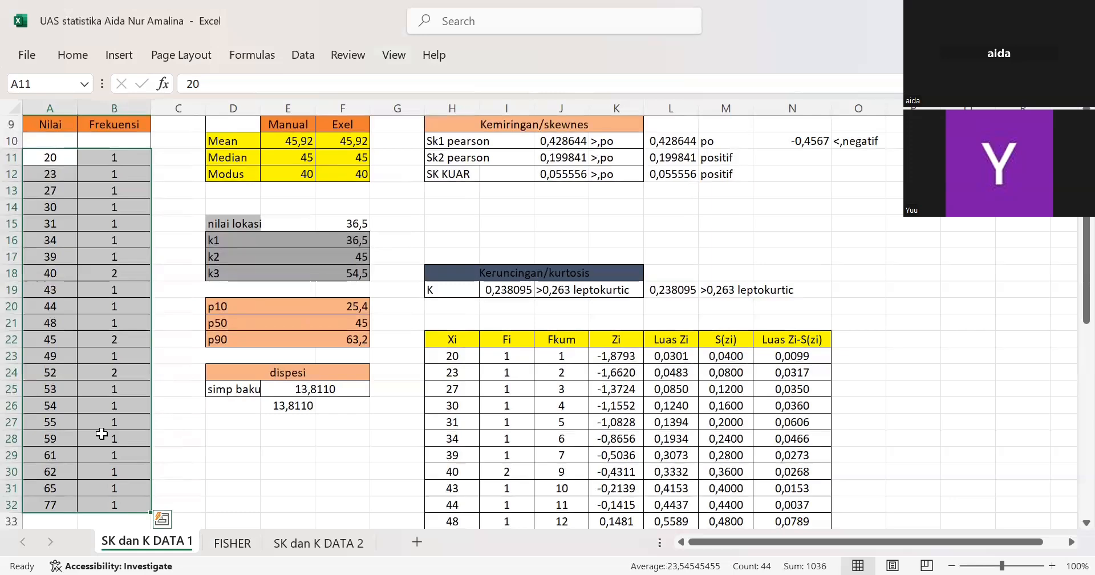
{"action": "right_click", "coordinate": [101, 433]}
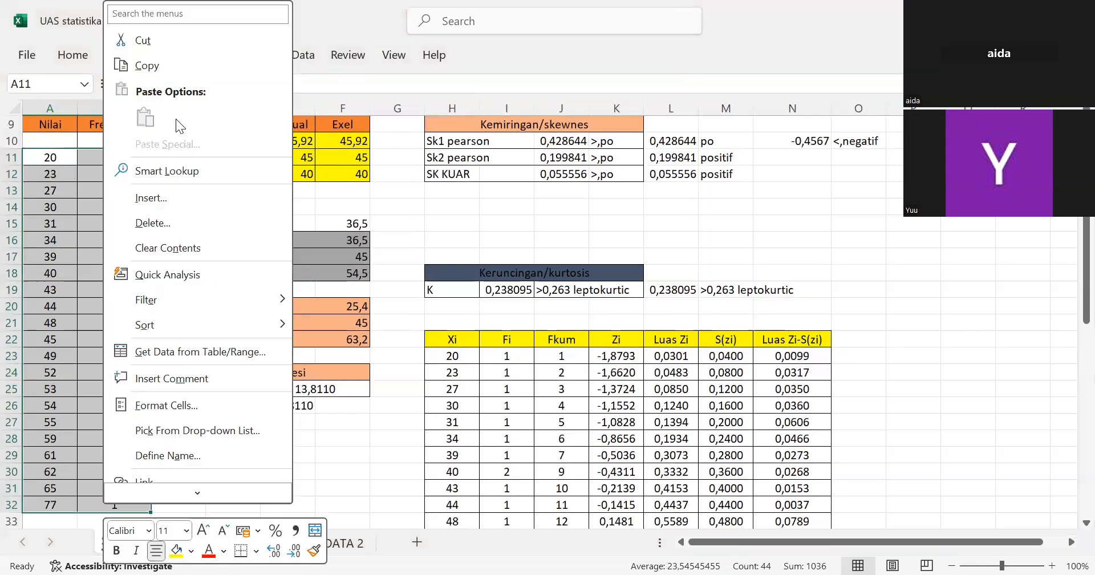
{"action": "left_click", "coordinate": [169, 73]}
{"action": "left_click", "coordinate": [453, 354]}
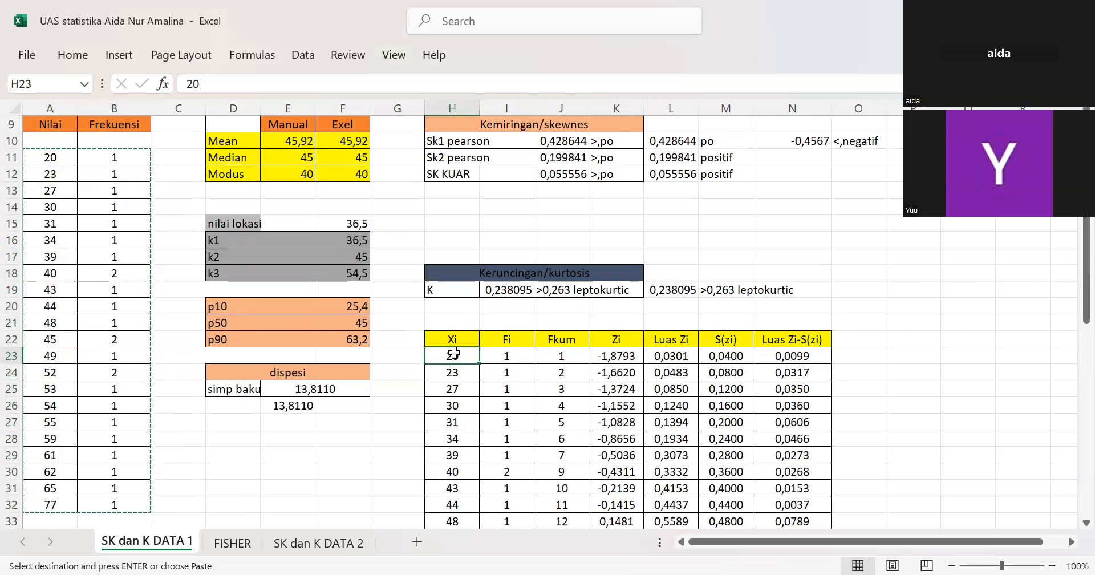
{"action": "key", "text": "Return"}
- Check the sum formula in I45 below the Fi column
{"action": "scroll", "coordinate": [482, 391], "scroll_direction": "down", "scroll_amount": 6}
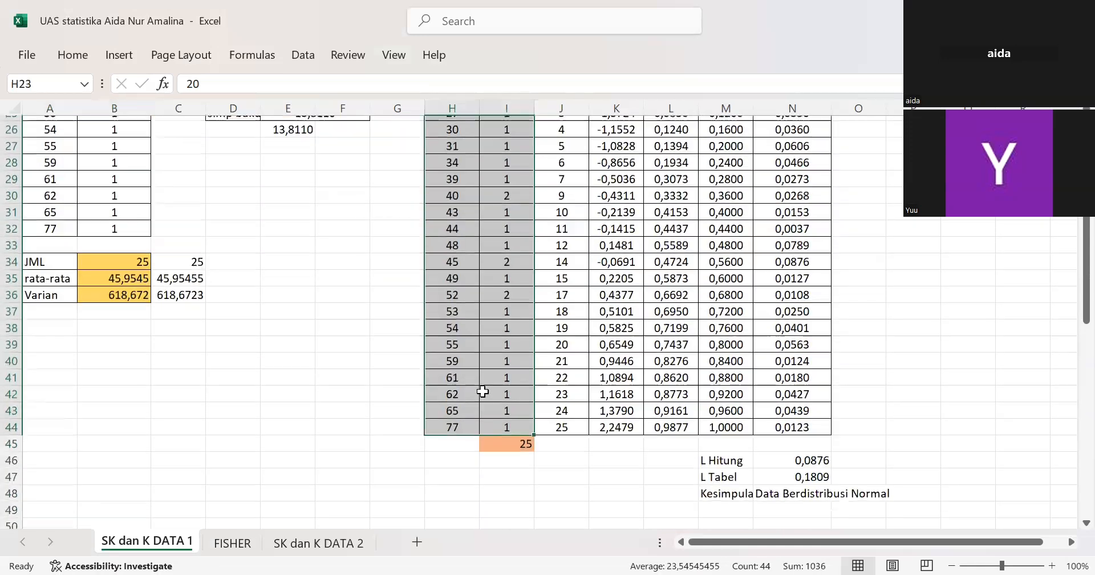
{"action": "left_click", "coordinate": [496, 468]}
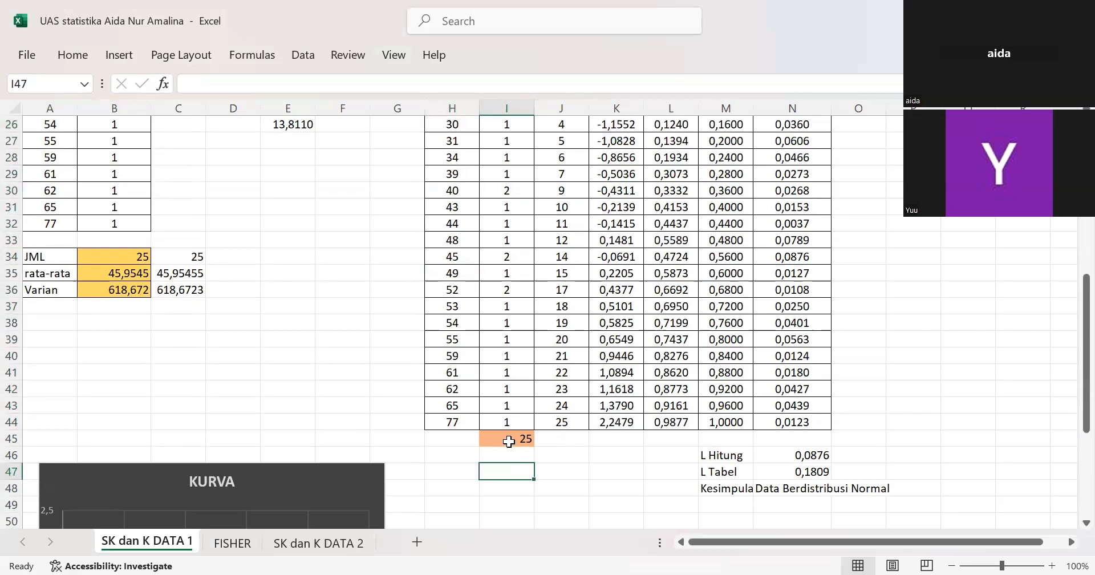
{"action": "left_click", "coordinate": [509, 441]}
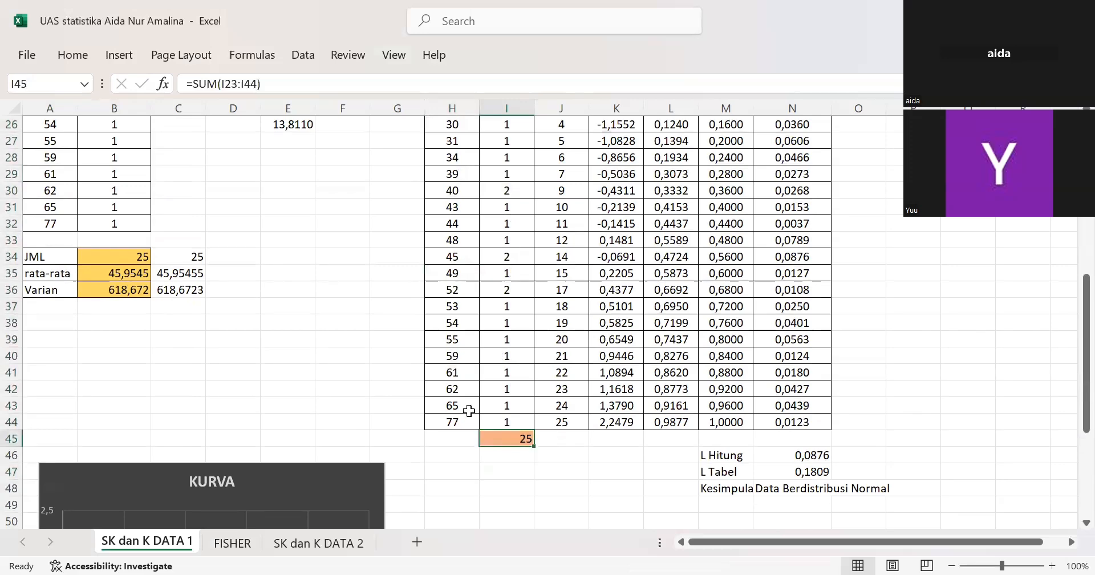
- Trace the range I23:I44 referenced by the Fi total formula in I45
{"action": "scroll", "coordinate": [436, 329], "scroll_direction": "up", "scroll_amount": 3}
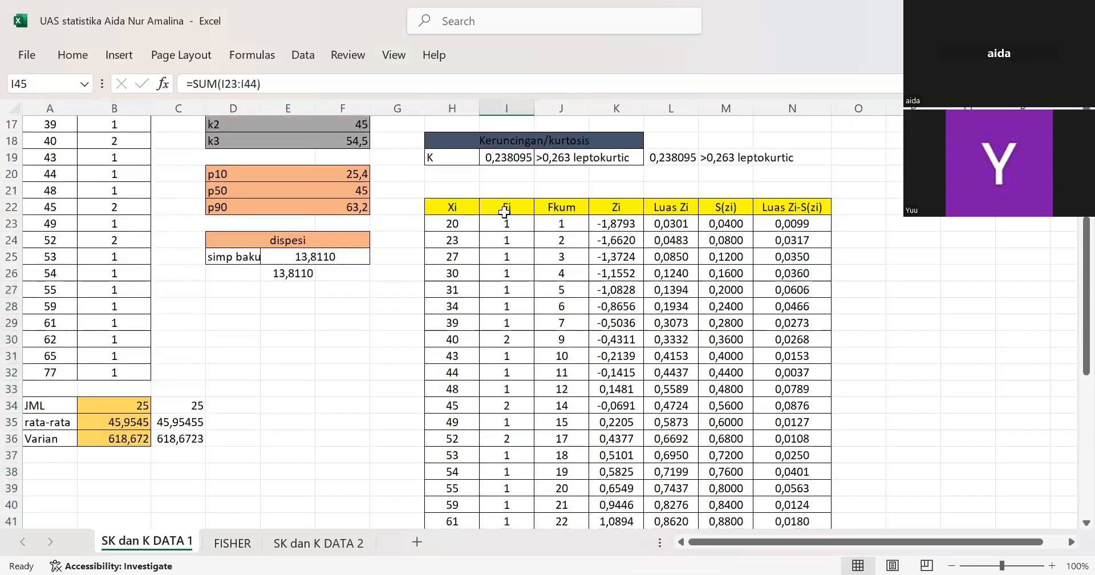
{"action": "left_click", "coordinate": [246, 84]}
{"action": "scroll", "coordinate": [484, 315], "scroll_direction": "down", "scroll_amount": 3}
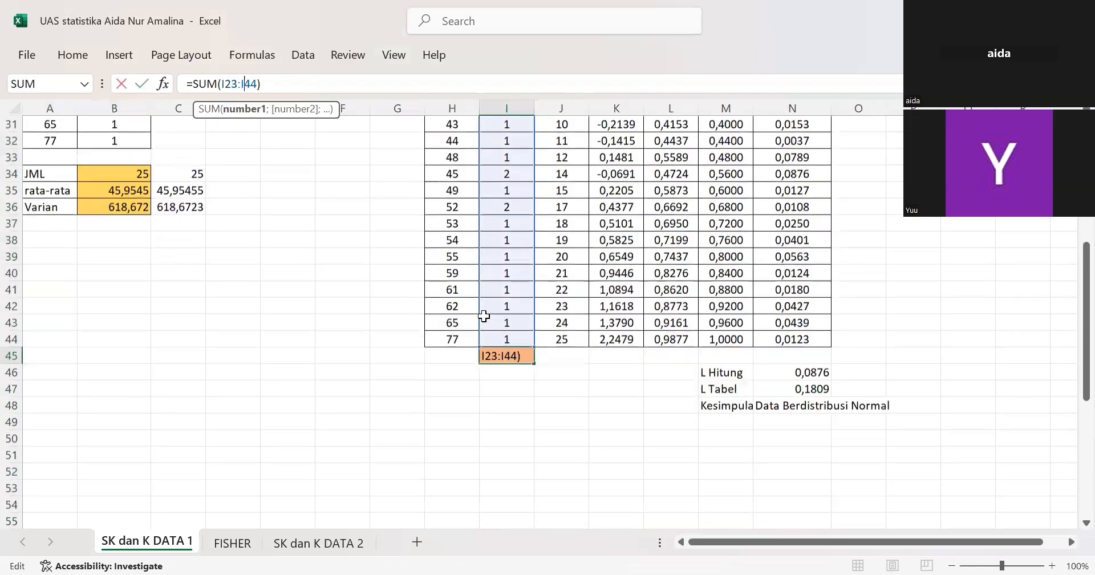
{"action": "key", "text": "Return"}
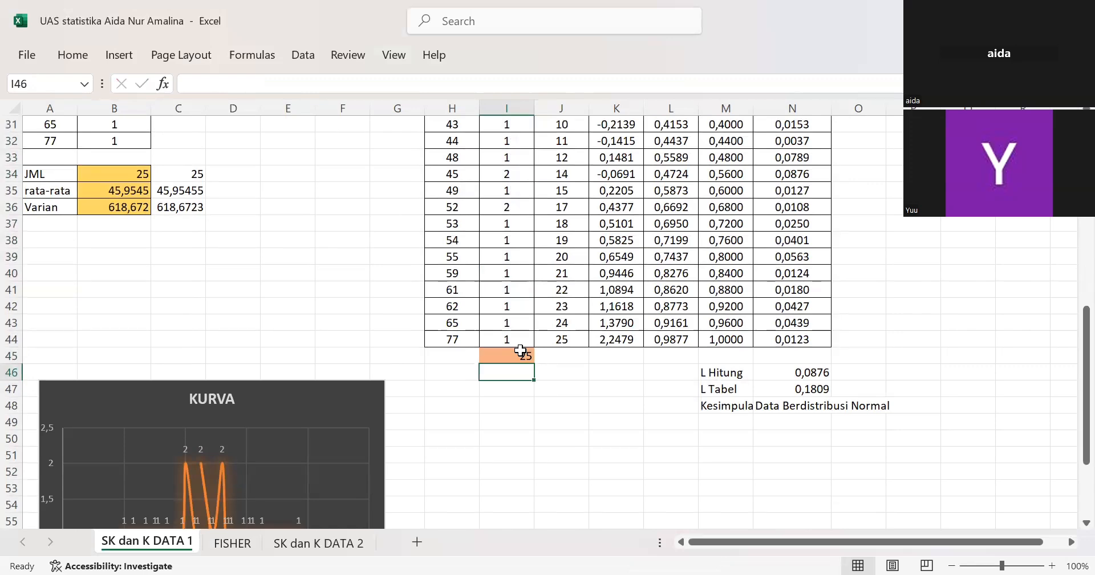
- Enter =I23 in J23 as the first cumulative frequency of the Fkum column
{"action": "scroll", "coordinate": [570, 274], "scroll_direction": "up", "scroll_amount": 4}
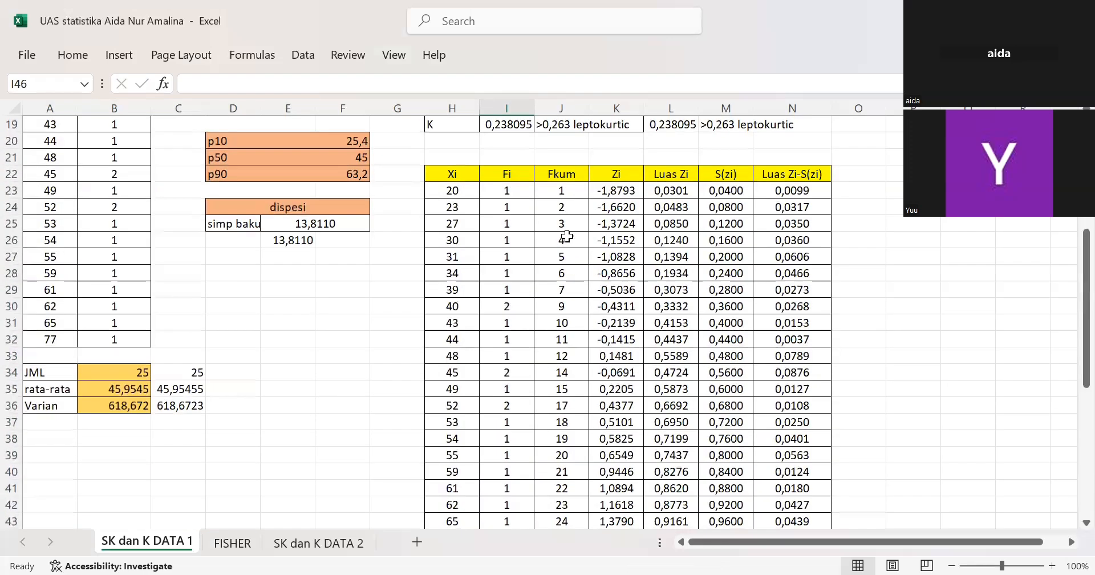
{"action": "left_click", "coordinate": [560, 189]}
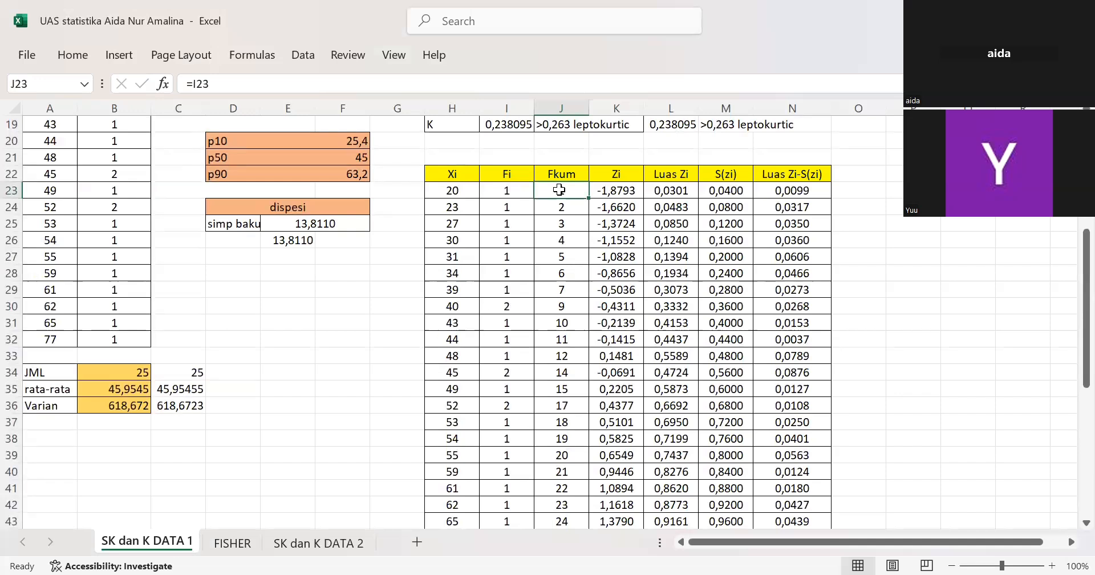
{"action": "type", "text": "="}
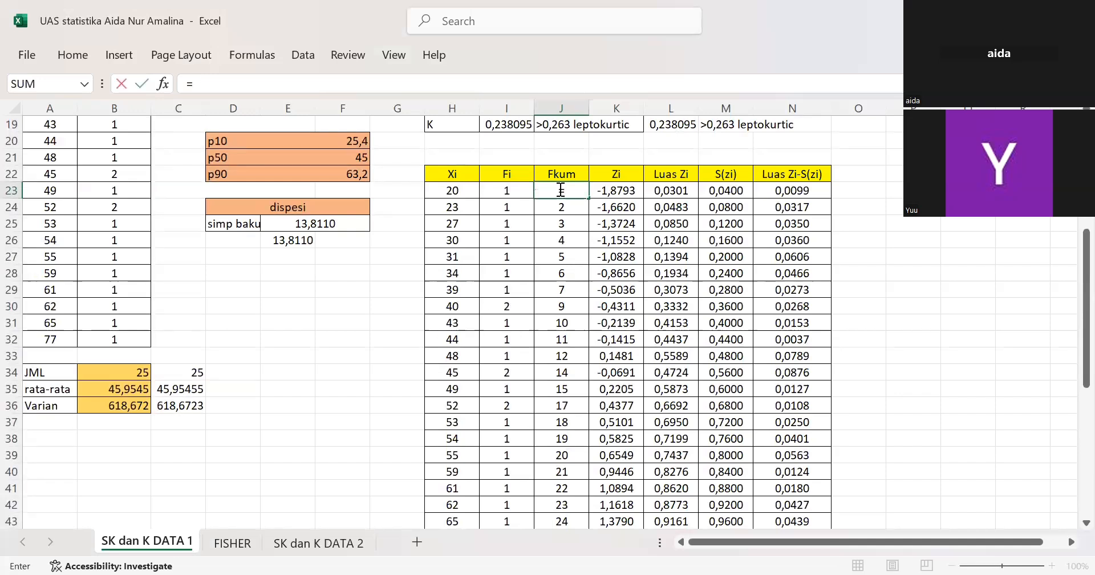
{"action": "left_click", "coordinate": [503, 192]}
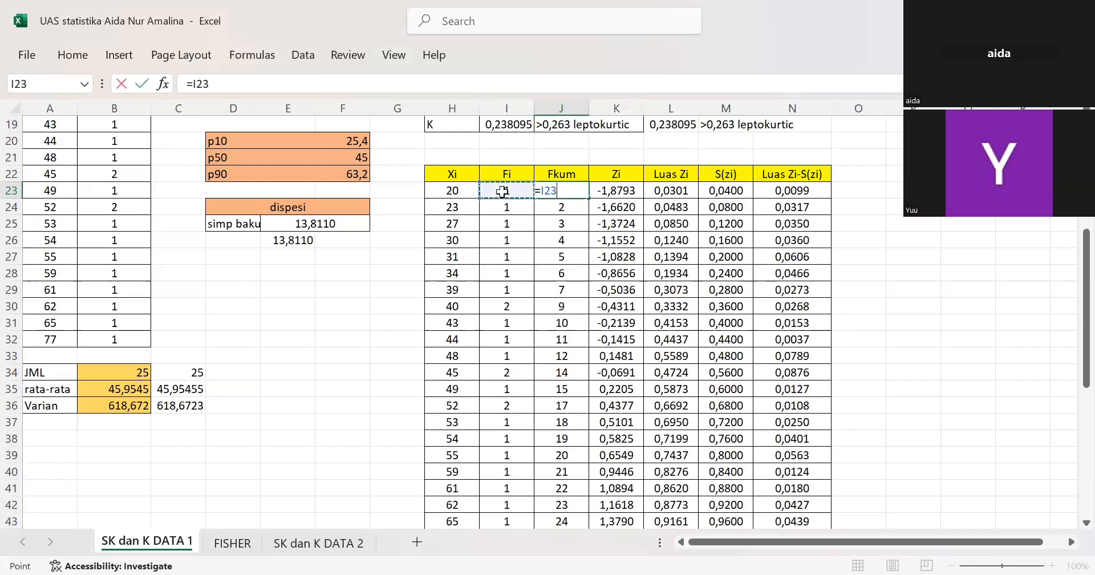
{"action": "key", "text": "Return"}
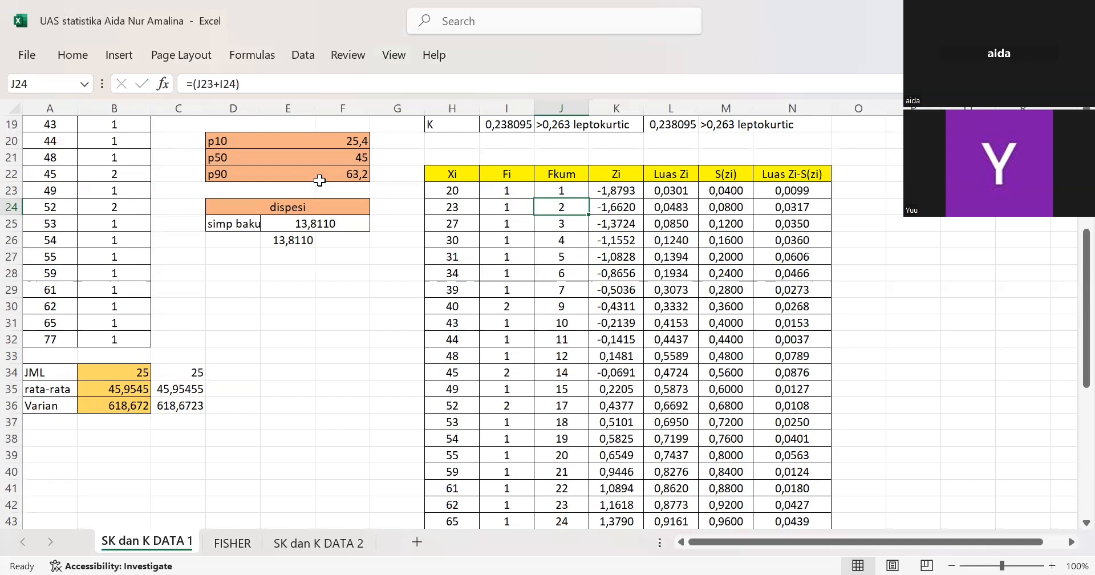
- Fill the cumulative frequency formula =(J23+I24) from J24 down the Fkum column to row 44
{"action": "key", "text": "F2"}
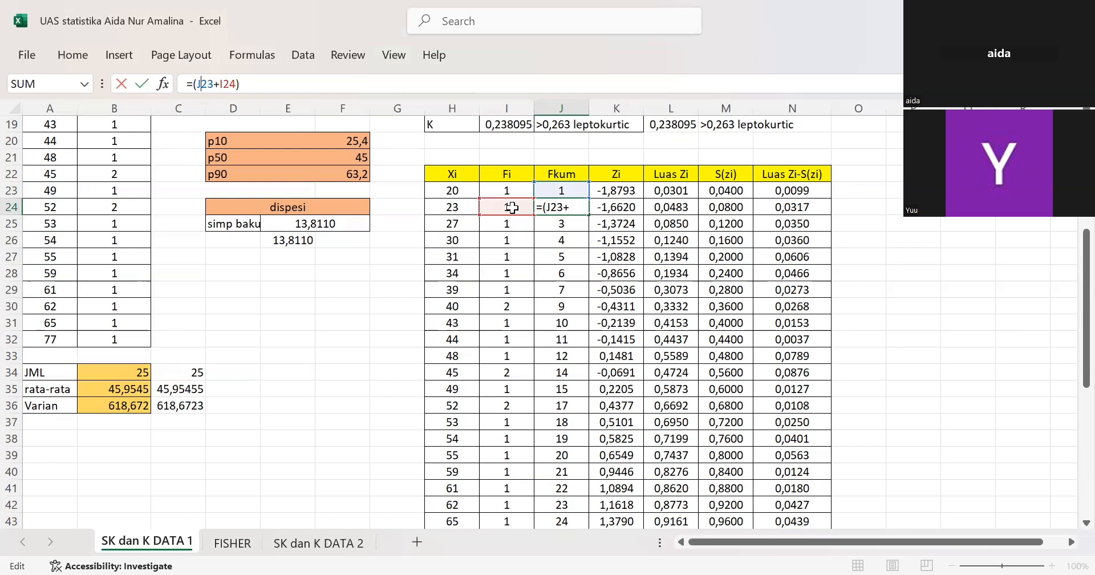
{"action": "key", "text": "Return"}
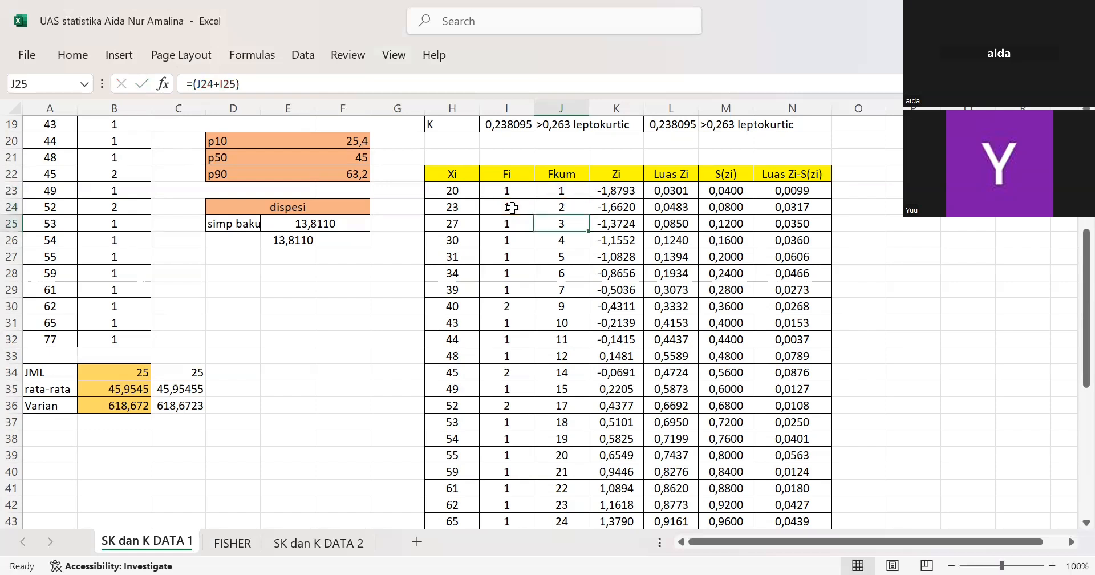
{"action": "left_click", "coordinate": [568, 206]}
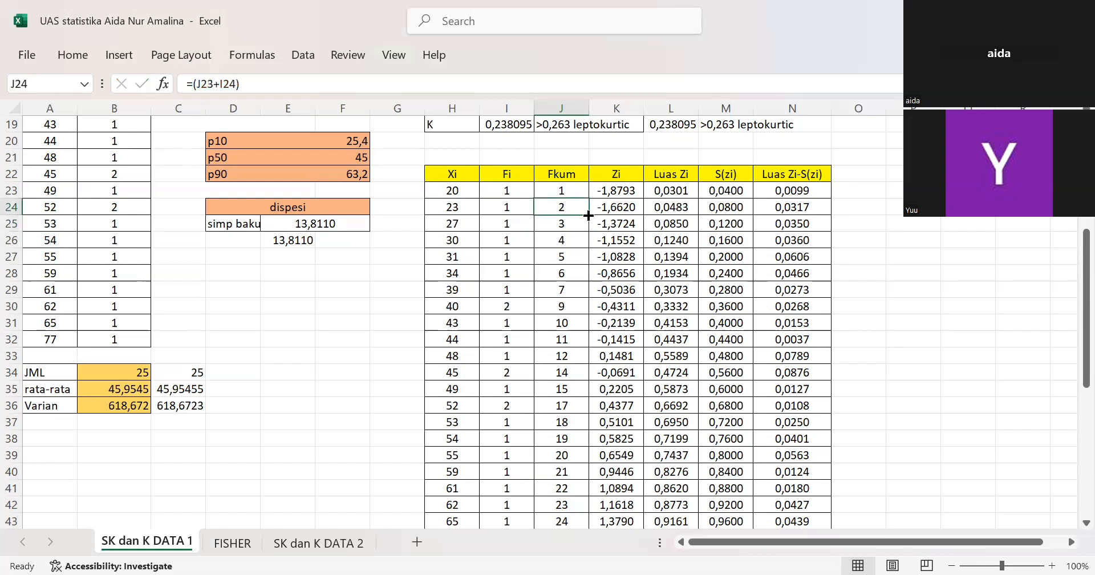
{"action": "left_click_drag", "start_coordinate": [588, 215], "coordinate": [581, 452]}
{"action": "left_click", "coordinate": [570, 476]}
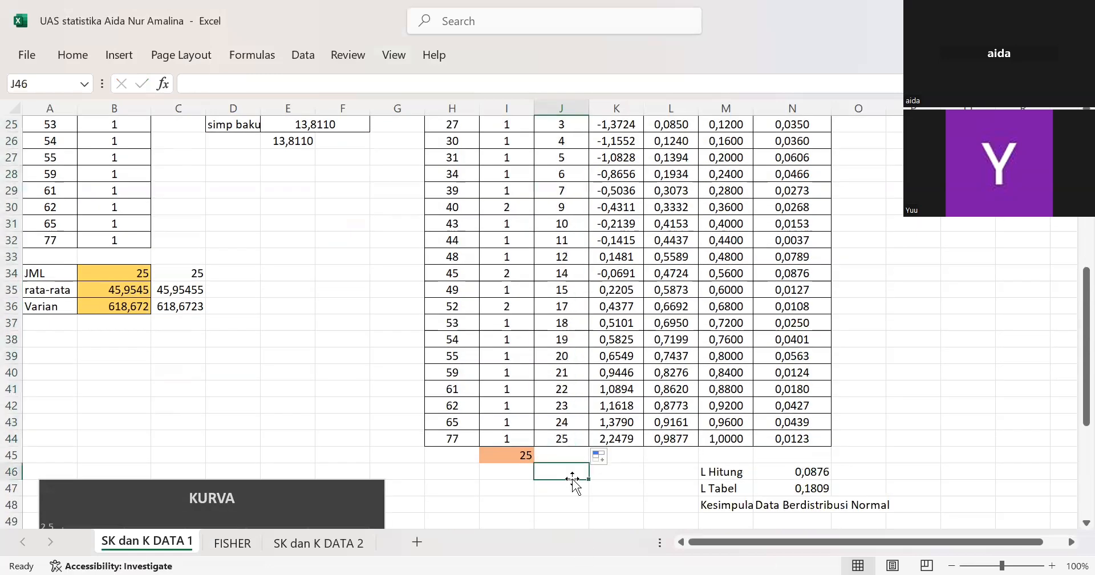
- Inspect the row 23 formulas in the Fkum, Zi, Luas Zi and S(zi) columns
{"action": "scroll", "coordinate": [574, 336], "scroll_direction": "up", "scroll_amount": 3}
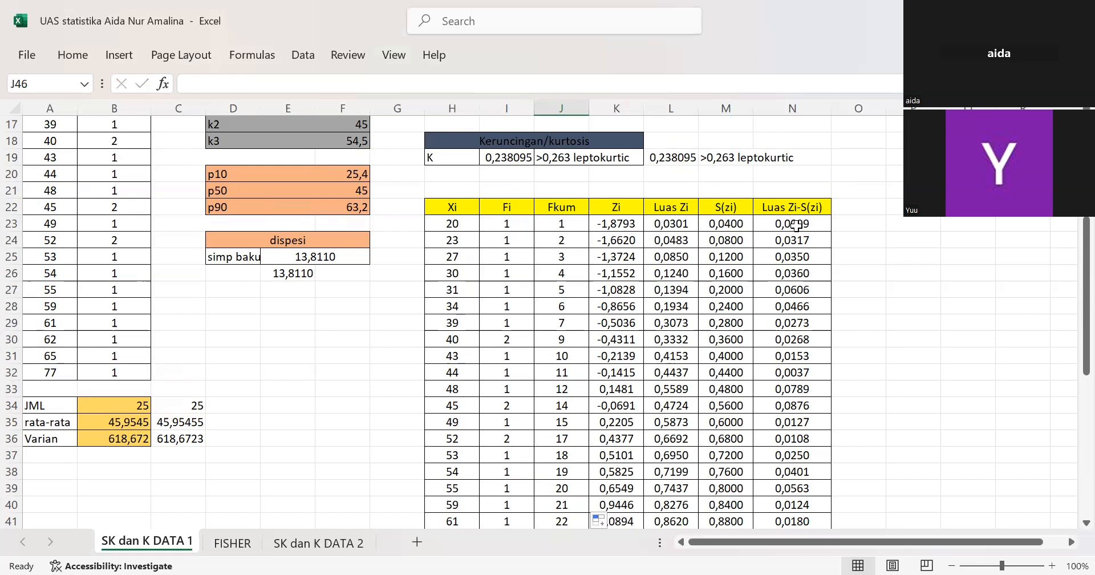
{"action": "left_click", "coordinate": [626, 222]}
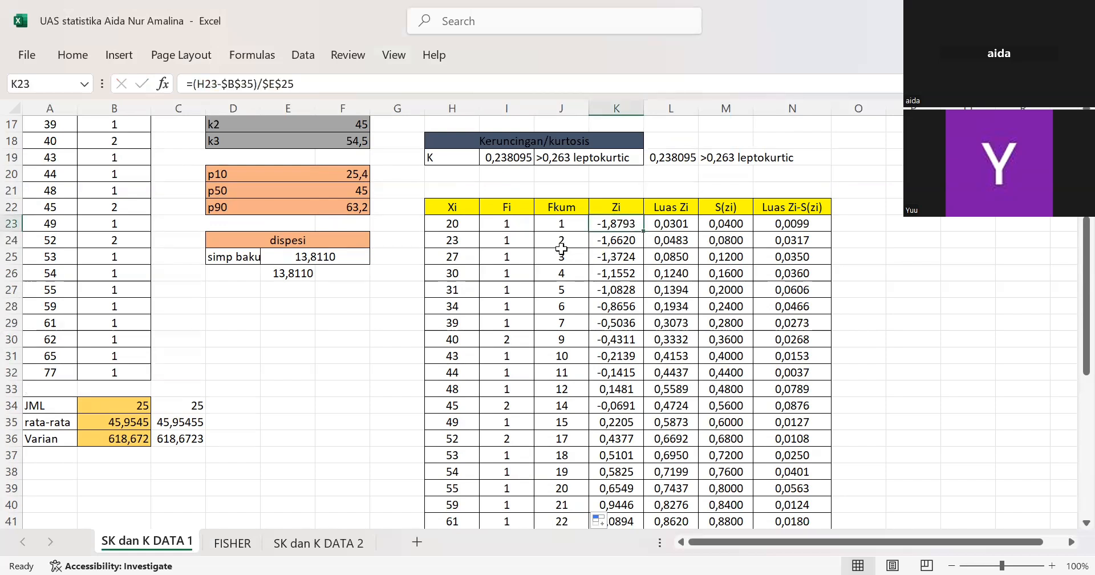
{"action": "left_click", "coordinate": [561, 223]}
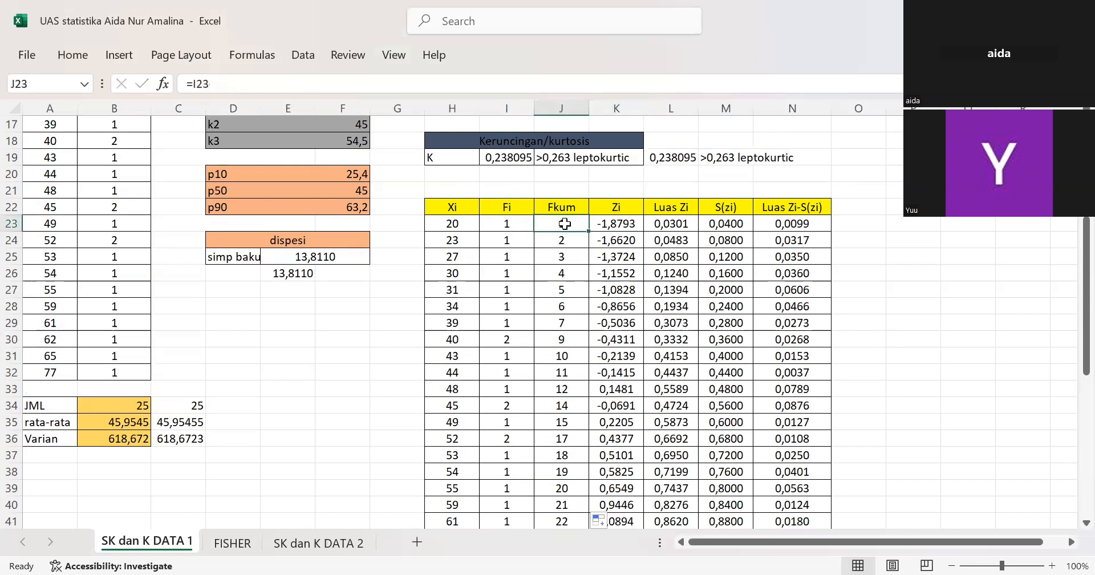
{"action": "left_click", "coordinate": [628, 226]}
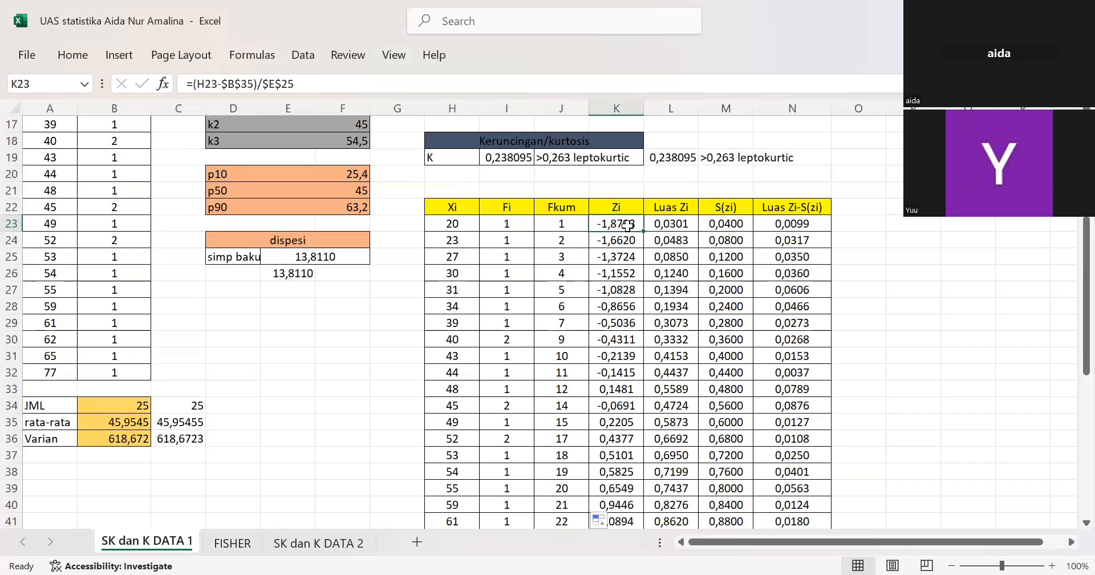
{"action": "left_click", "coordinate": [664, 233]}
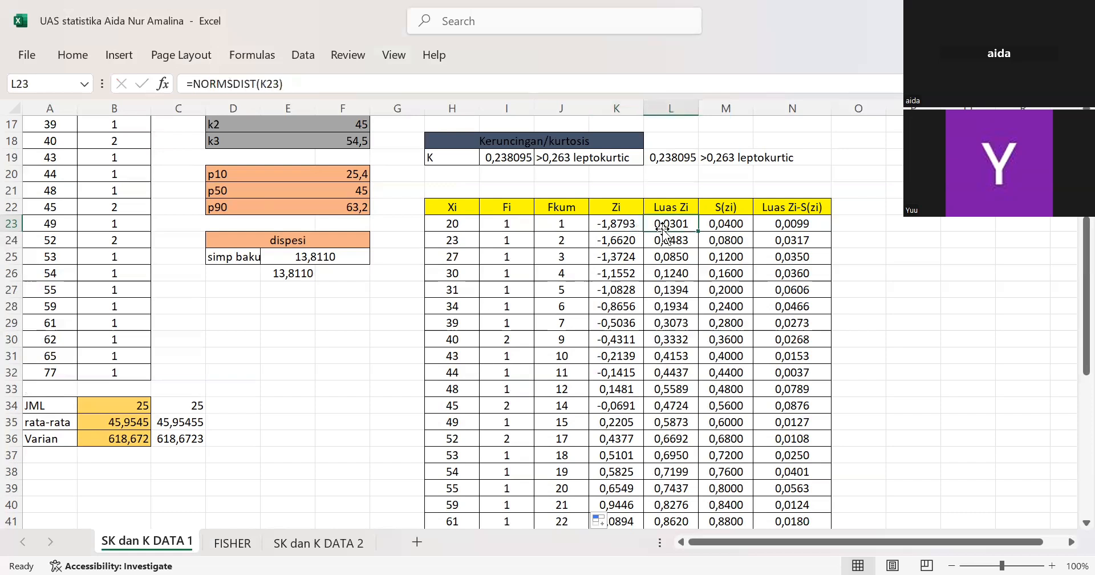
{"action": "left_click", "coordinate": [726, 226]}
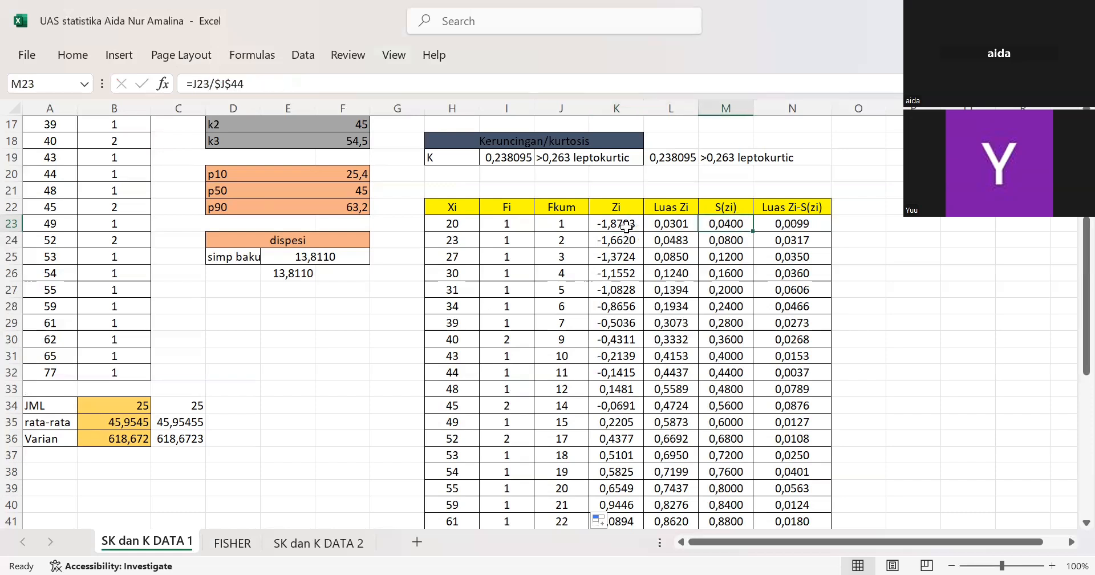
- Fill the row 23 formulas of the Zi through Luas Zi-S(zi) columns down to row 44
{"action": "left_click_drag", "start_coordinate": [627, 227], "coordinate": [651, 434]}
{"action": "scroll", "coordinate": [626, 424], "scroll_direction": "up", "scroll_amount": 1}
{"action": "left_click", "coordinate": [727, 370]}
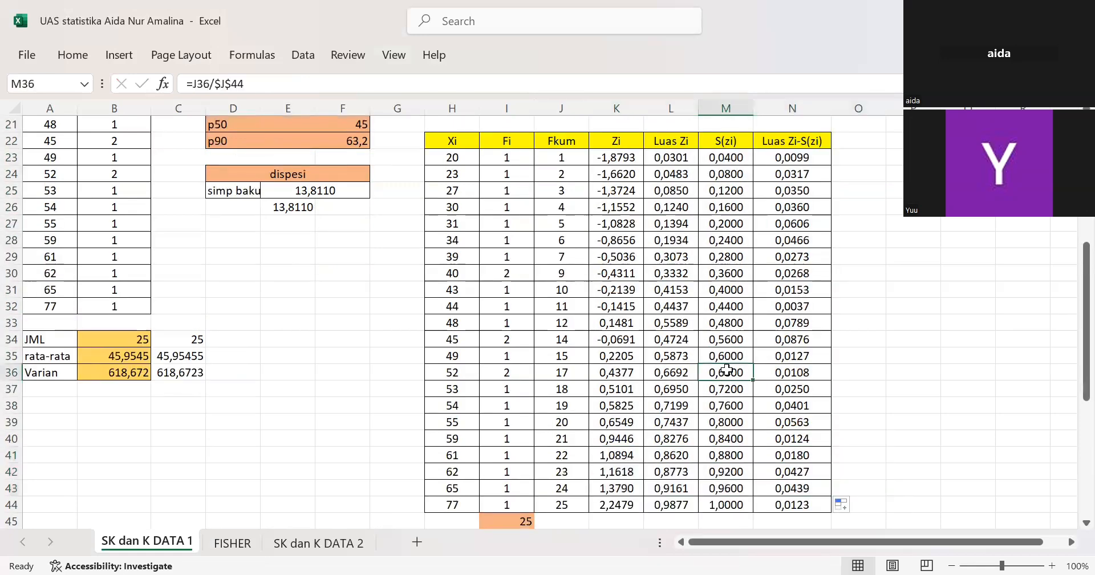
{"action": "scroll", "coordinate": [727, 370], "scroll_direction": "up", "scroll_amount": 1}
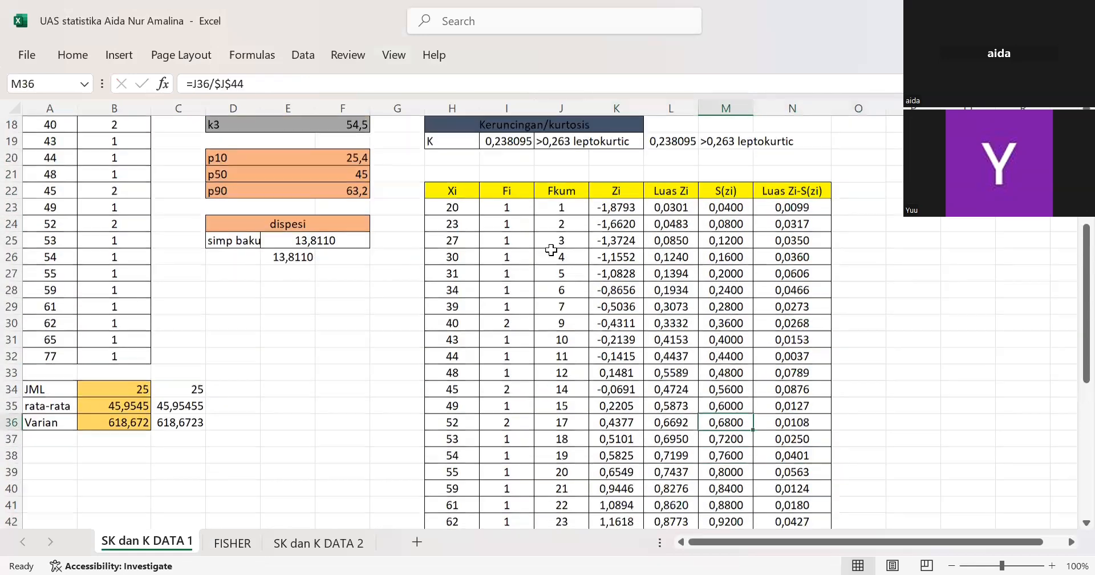
- Examine the Zi formula =(H23-$B$35)/$E$25 in K23 together with the Xi, rata-rata and simp baku cells it references
{"action": "left_click", "coordinate": [630, 208]}
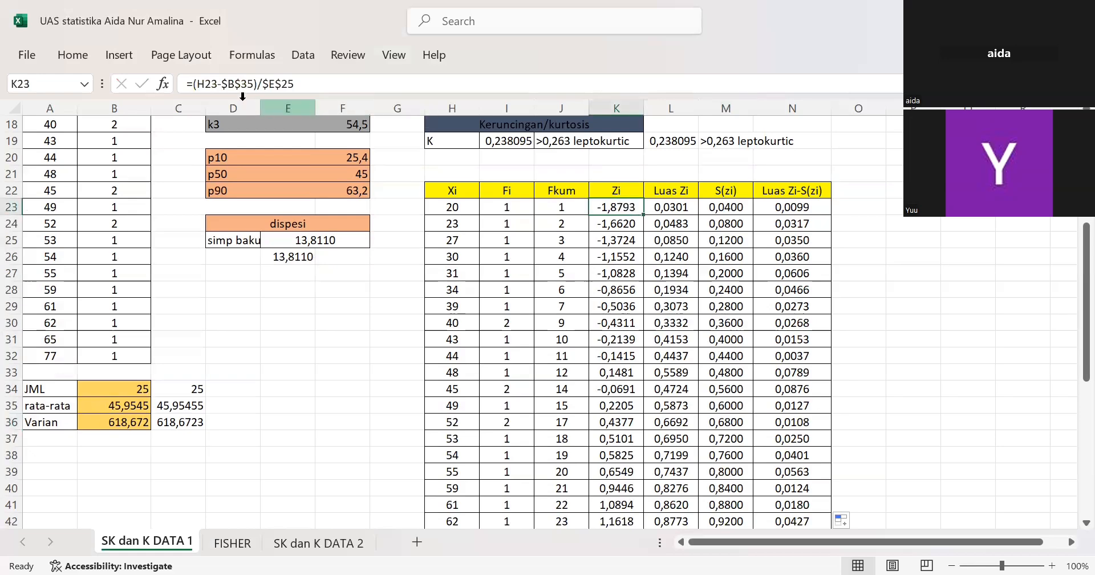
{"action": "left_click", "coordinate": [211, 86]}
{"action": "scroll", "coordinate": [303, 209], "scroll_direction": "up", "scroll_amount": 2}
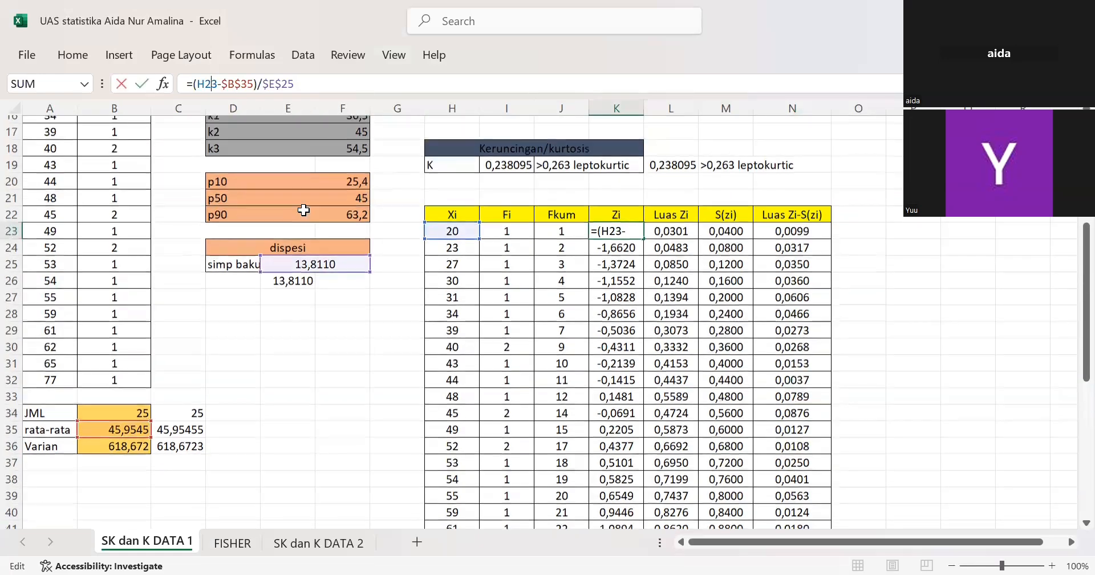
{"action": "scroll", "coordinate": [303, 210], "scroll_direction": "up", "scroll_amount": 2}
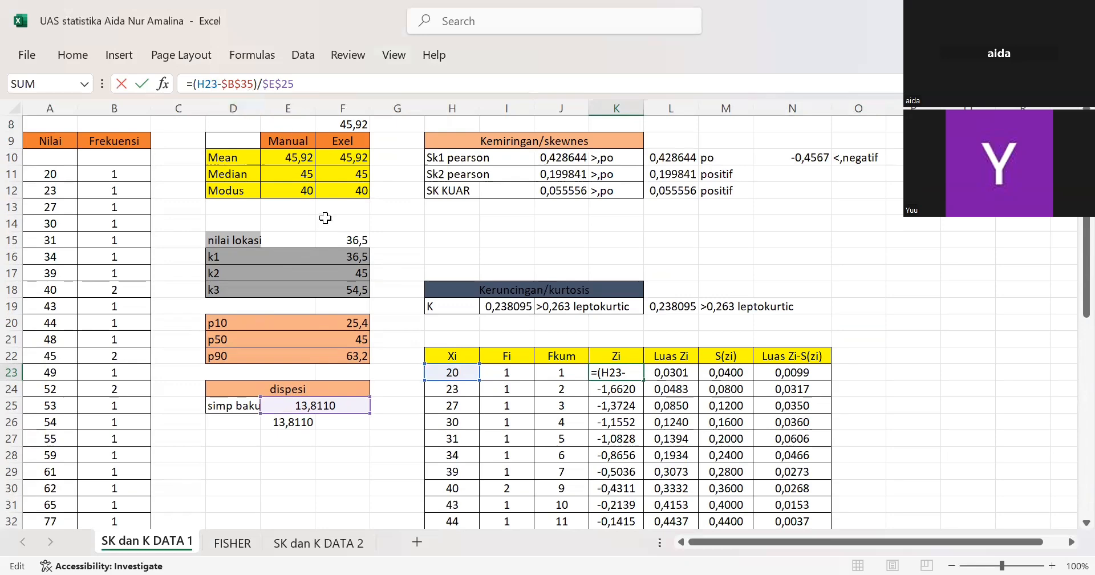
{"action": "scroll", "coordinate": [177, 381], "scroll_direction": "down", "scroll_amount": 3}
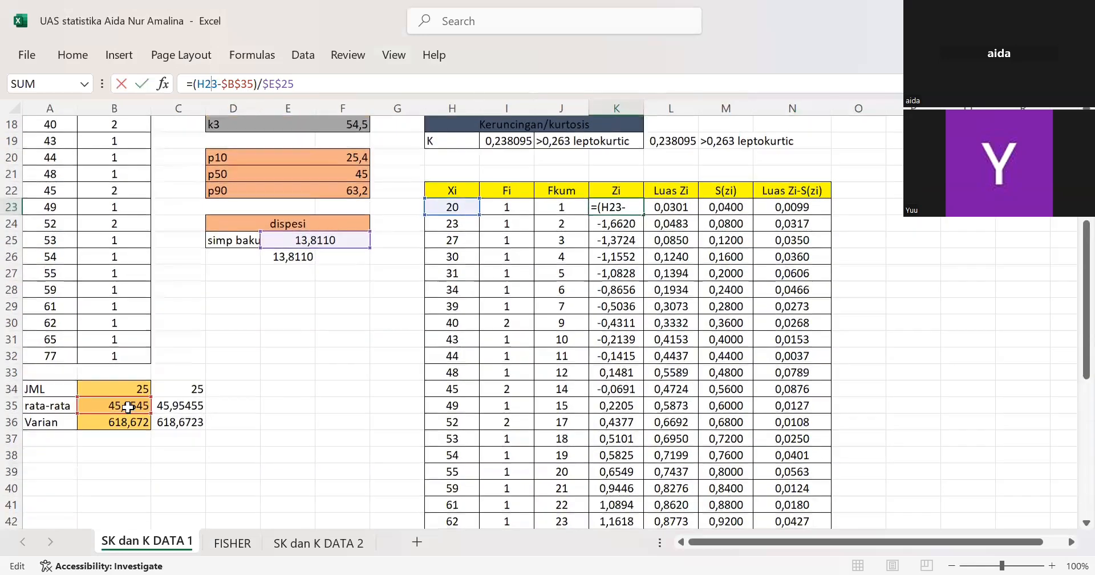
{"action": "scroll", "coordinate": [307, 397], "scroll_direction": "up", "scroll_amount": 1}
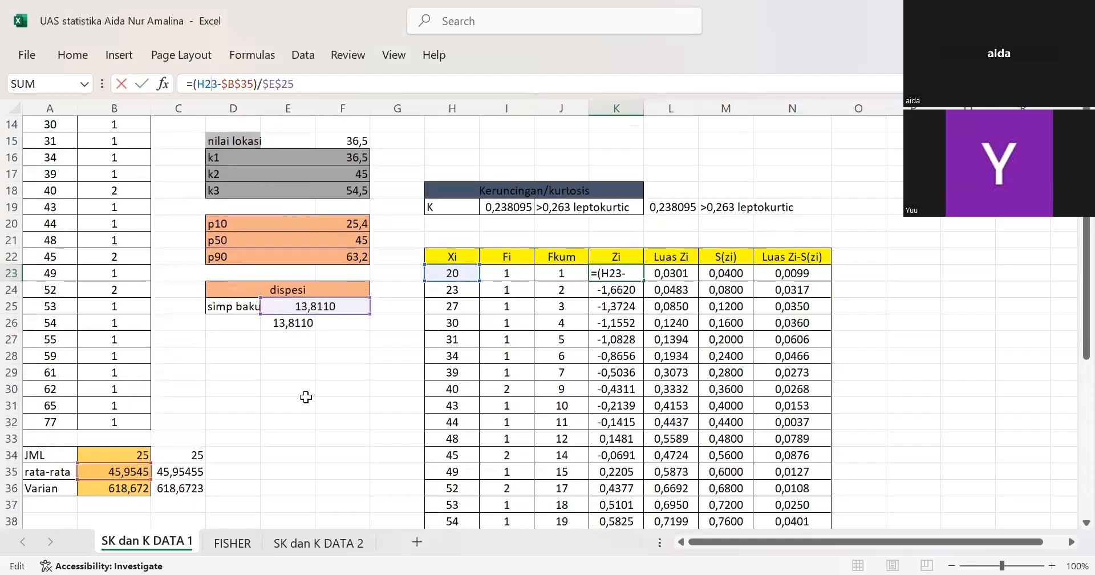
{"action": "scroll", "coordinate": [348, 333], "scroll_direction": "up", "scroll_amount": 1}
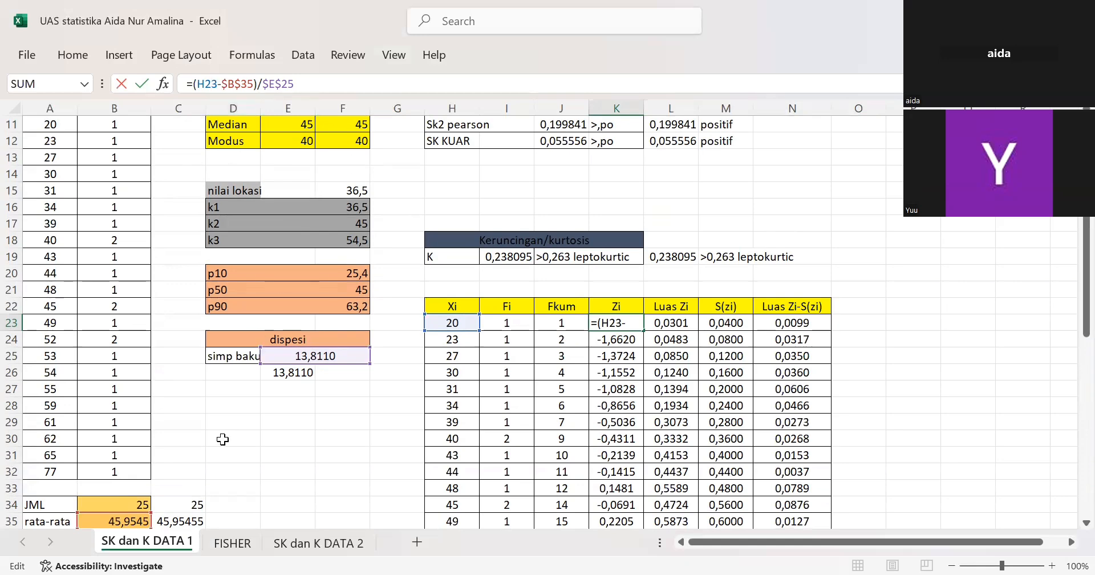
{"action": "scroll", "coordinate": [222, 439], "scroll_direction": "down", "scroll_amount": 1}
{"action": "scroll", "coordinate": [222, 439], "scroll_direction": "up", "scroll_amount": 1}
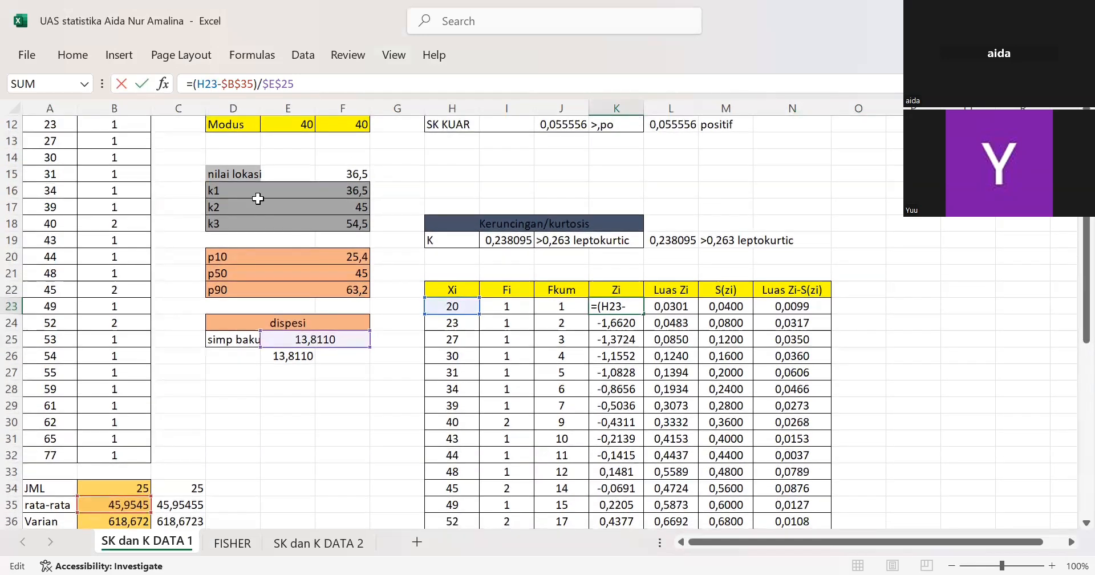
{"action": "left_click", "coordinate": [236, 85]}
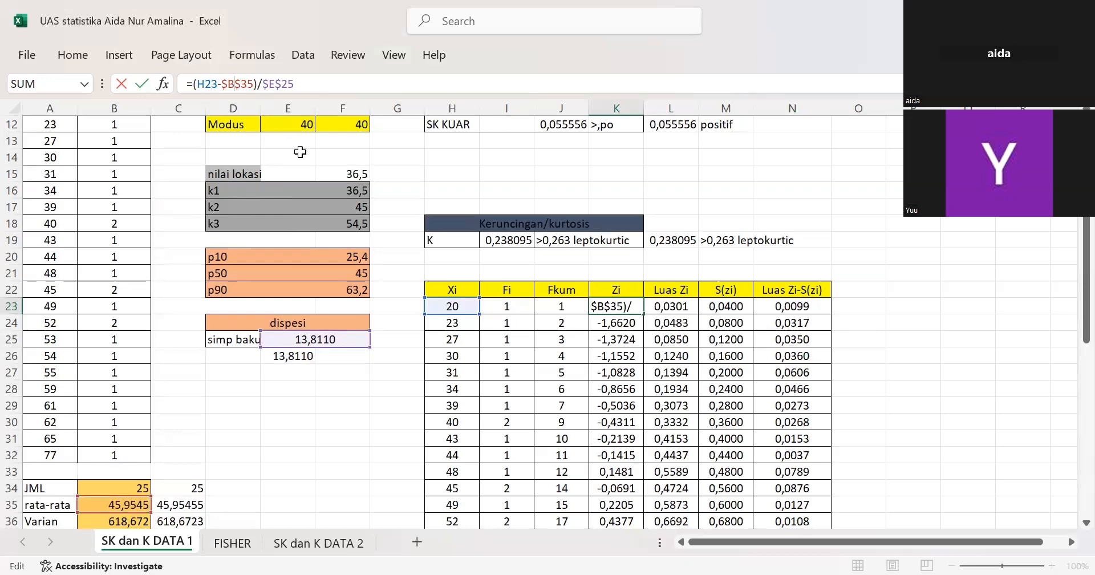
{"action": "scroll", "coordinate": [300, 152], "scroll_direction": "up", "scroll_amount": 2}
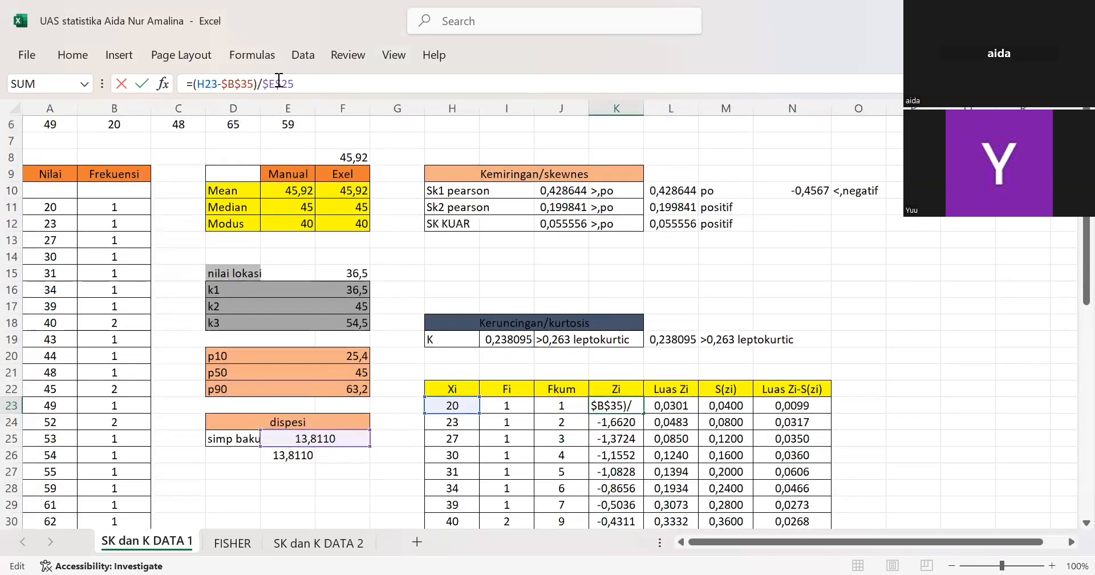
{"action": "left_click", "coordinate": [279, 80]}
{"action": "key", "text": "Return"}
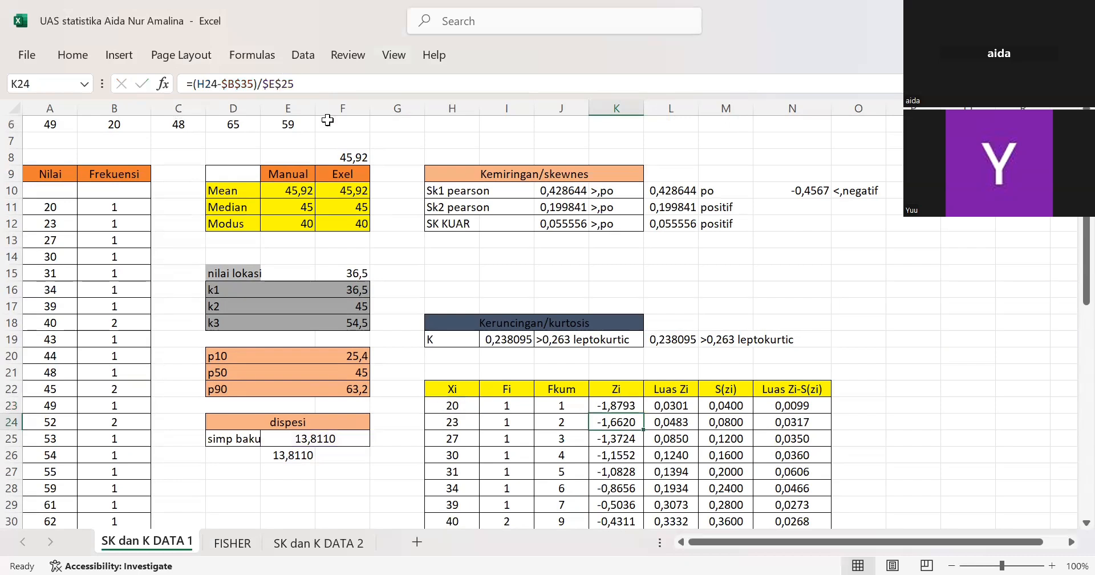
- Browse the function suggestions for "=nor" in L21 without keeping the entry, and check the NORMSDIST formula in L23
{"action": "left_click", "coordinate": [669, 404]}
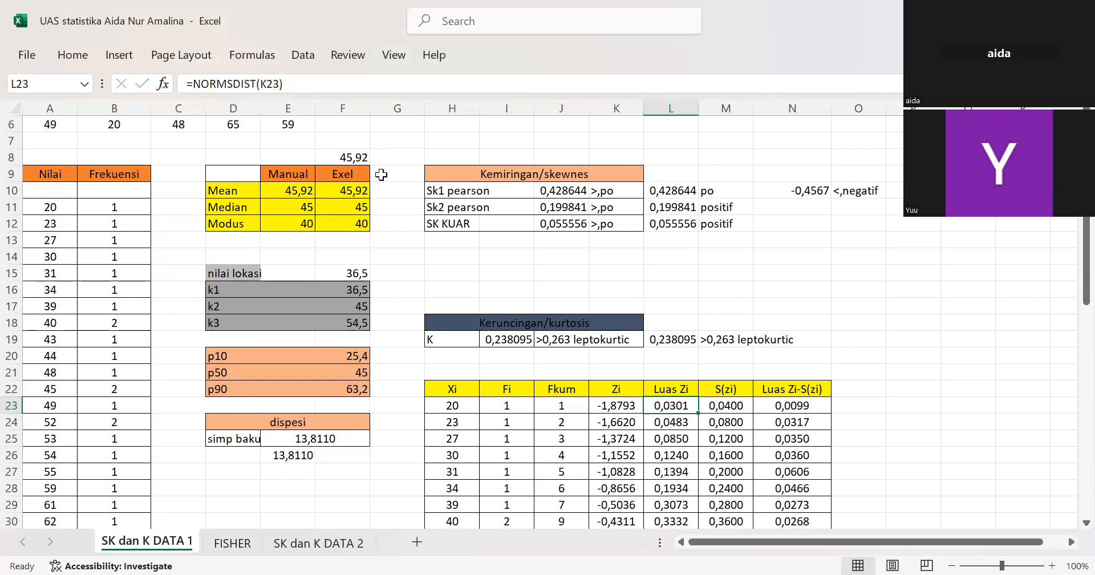
{"action": "left_click", "coordinate": [673, 371]}
{"action": "type", "text": "="}
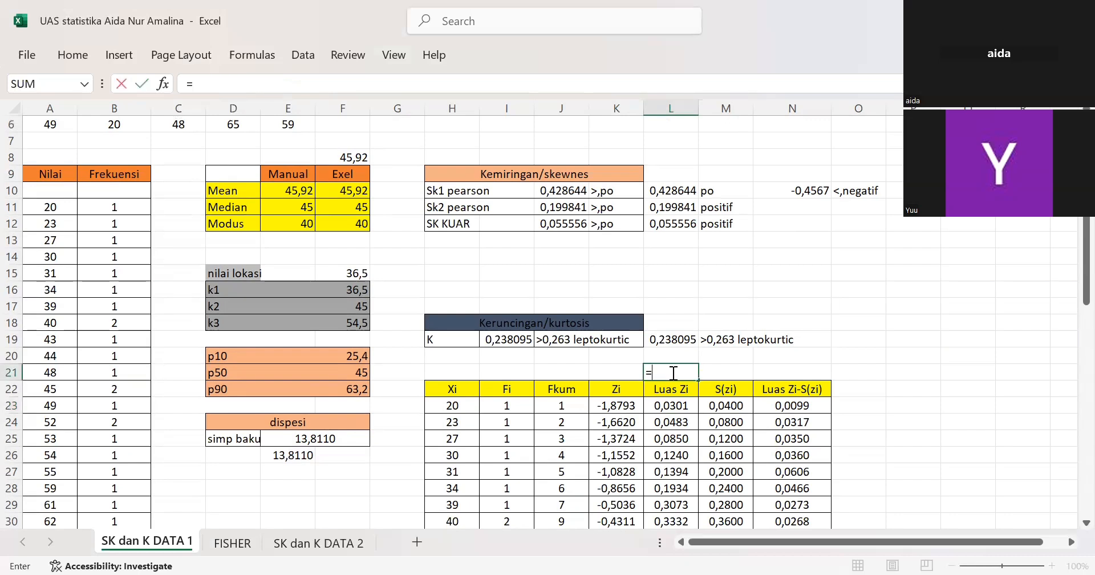
{"action": "type", "text": "nor"}
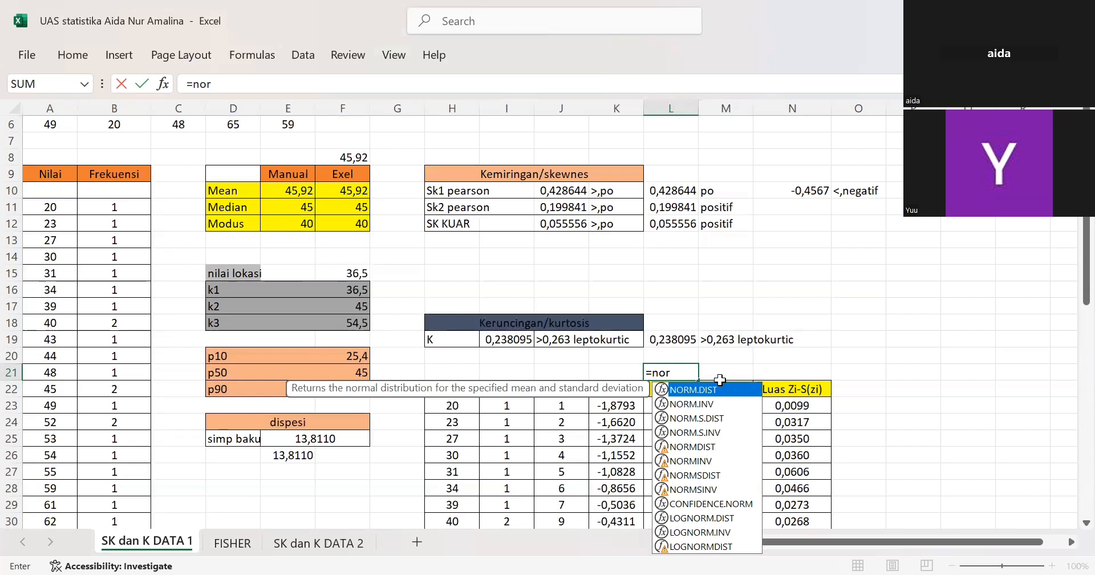
{"action": "key", "text": "Escape"}
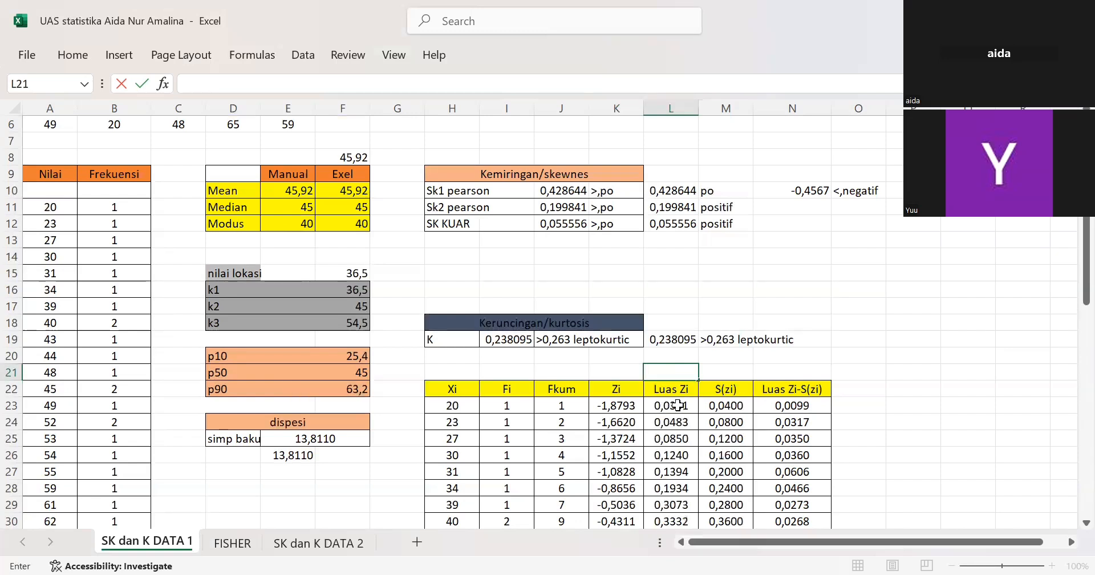
{"action": "left_click", "coordinate": [678, 405]}
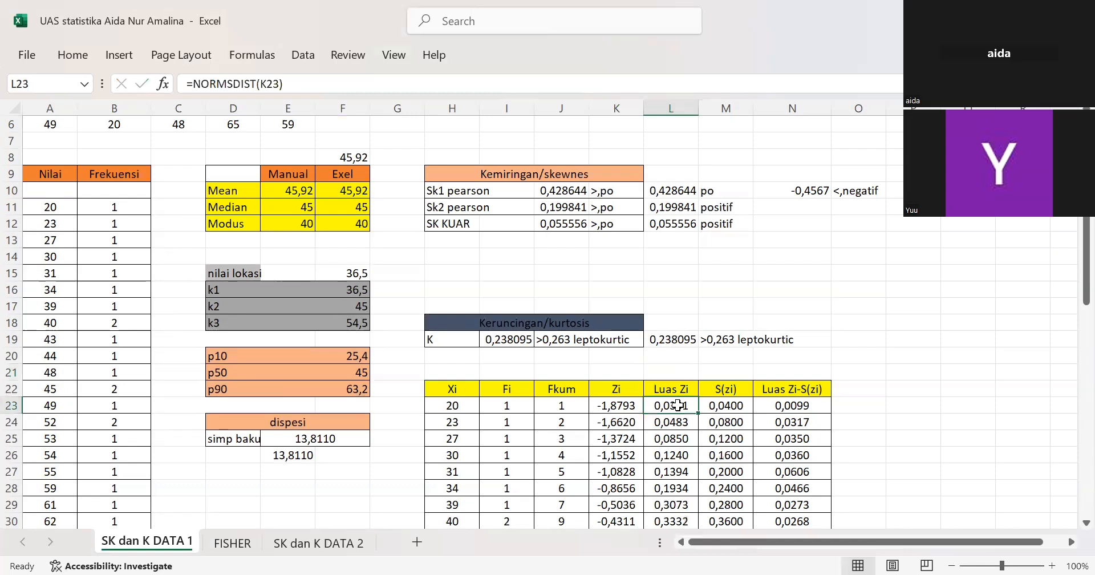
- Inspect the Luas Zi formula in L23 and the Zi cell it references, leaving the formula as it is
{"action": "left_click", "coordinate": [265, 84]}
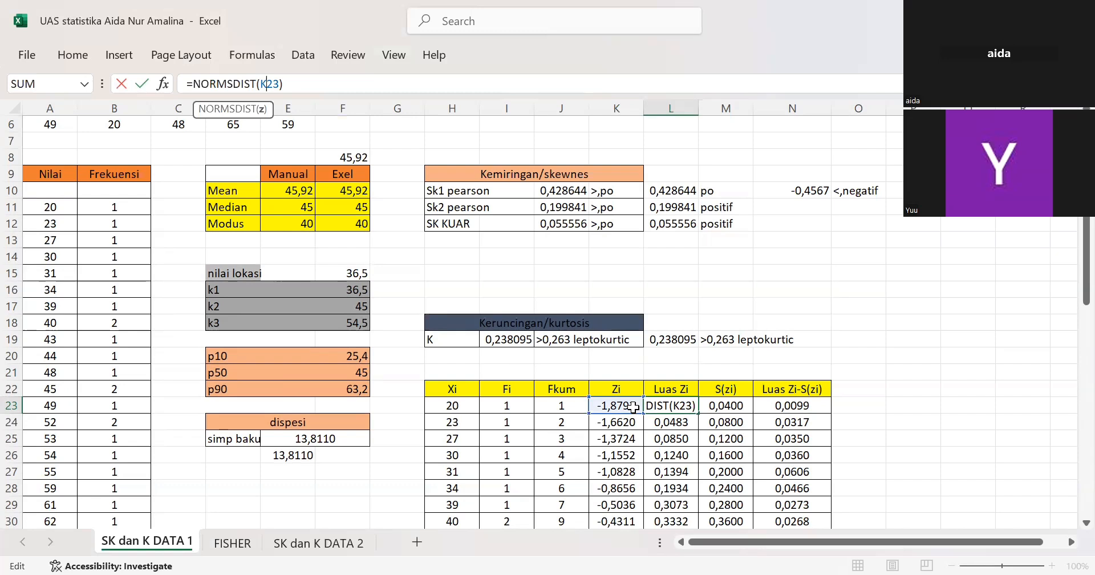
{"action": "key", "text": "Return"}
{"action": "left_click", "coordinate": [673, 407]}
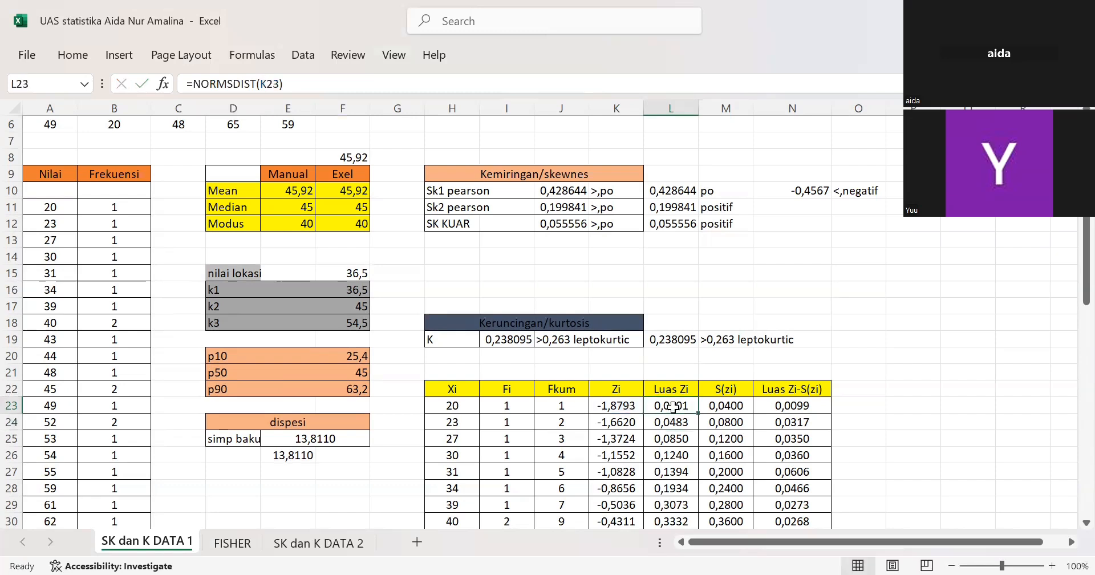
{"action": "left_click_drag", "start_coordinate": [673, 407], "coordinate": [723, 416]}
{"action": "left_click", "coordinate": [689, 408]}
{"action": "left_click_drag", "start_coordinate": [868, 436], "coordinate": [735, 407]}
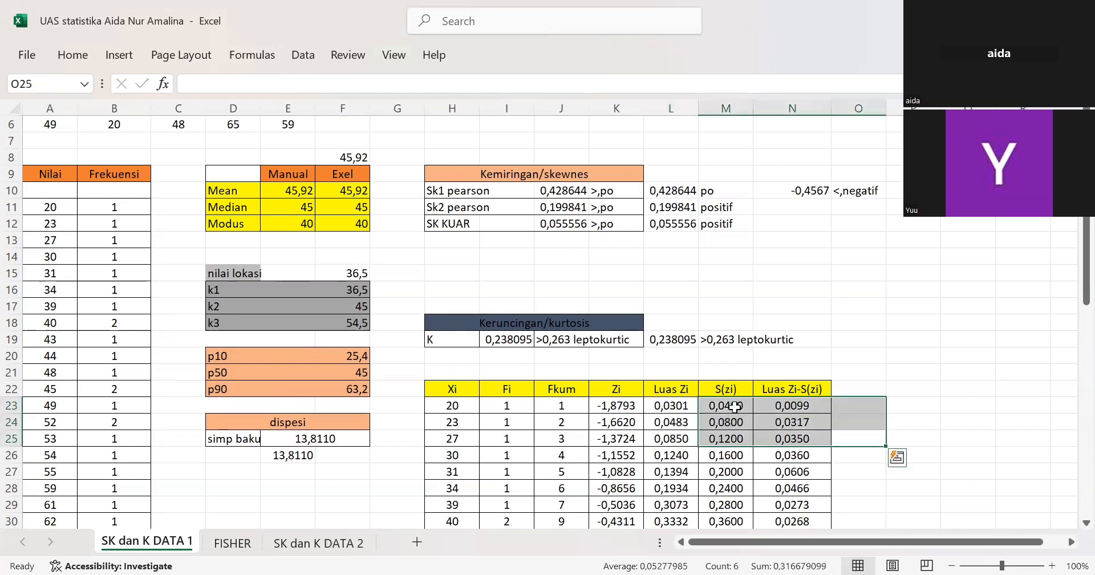
- Examine the S(zi) formula =J23/$J$44 in M23 together with the first and last Fkum cells it references
{"action": "left_click", "coordinate": [733, 406]}
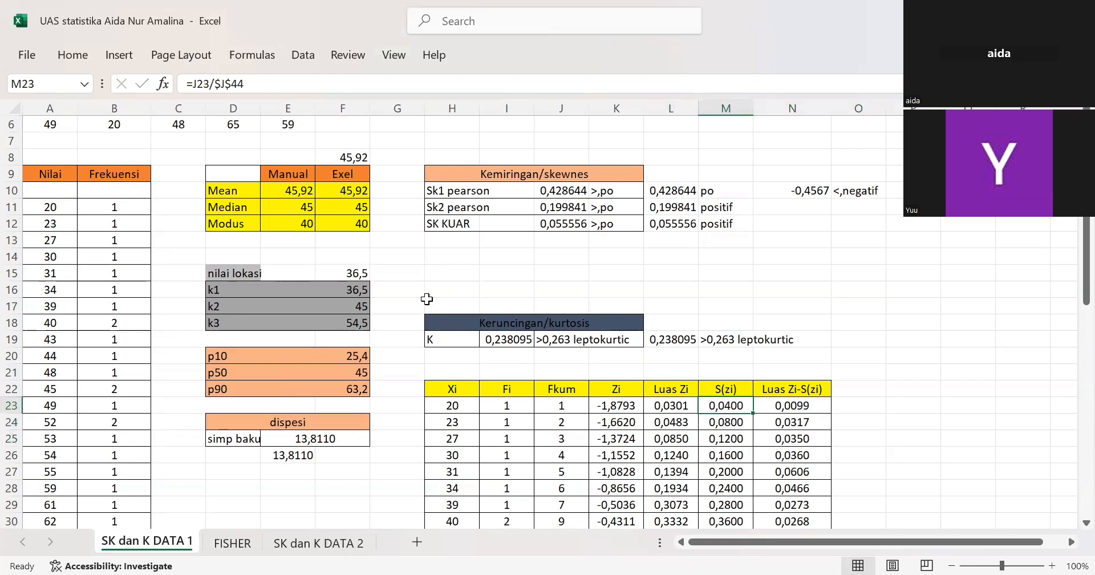
{"action": "left_click", "coordinate": [563, 405]}
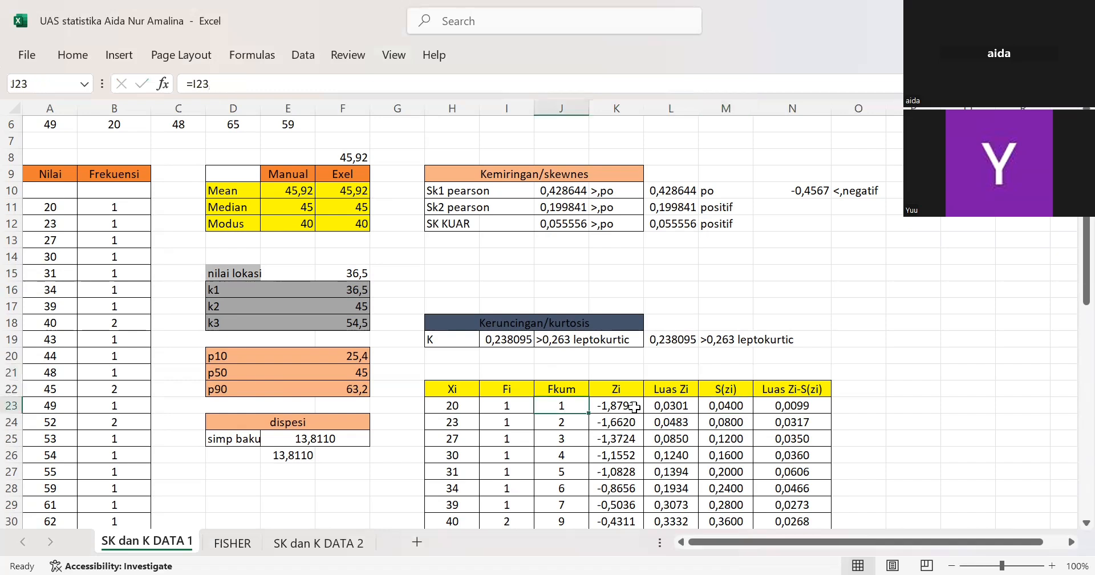
{"action": "left_click", "coordinate": [710, 406]}
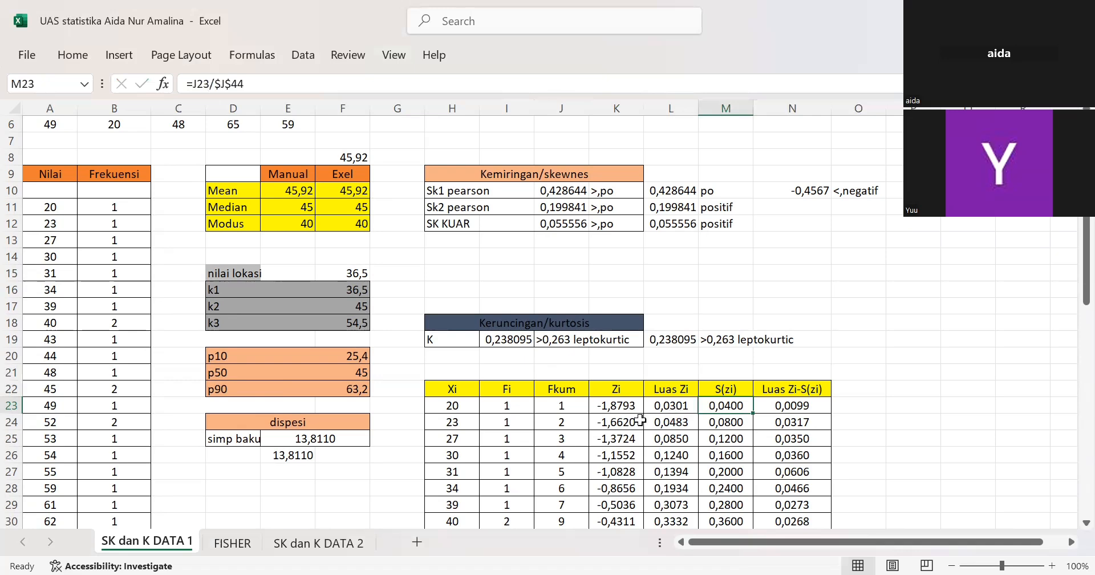
{"action": "scroll", "coordinate": [585, 454], "scroll_direction": "down", "scroll_amount": 5}
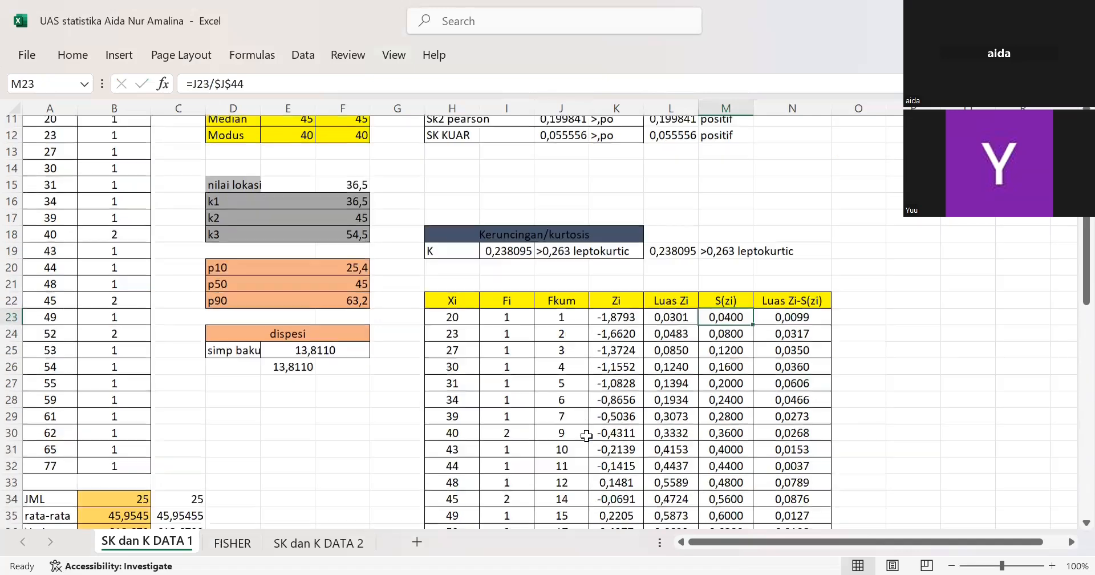
{"action": "left_click", "coordinate": [561, 485]}
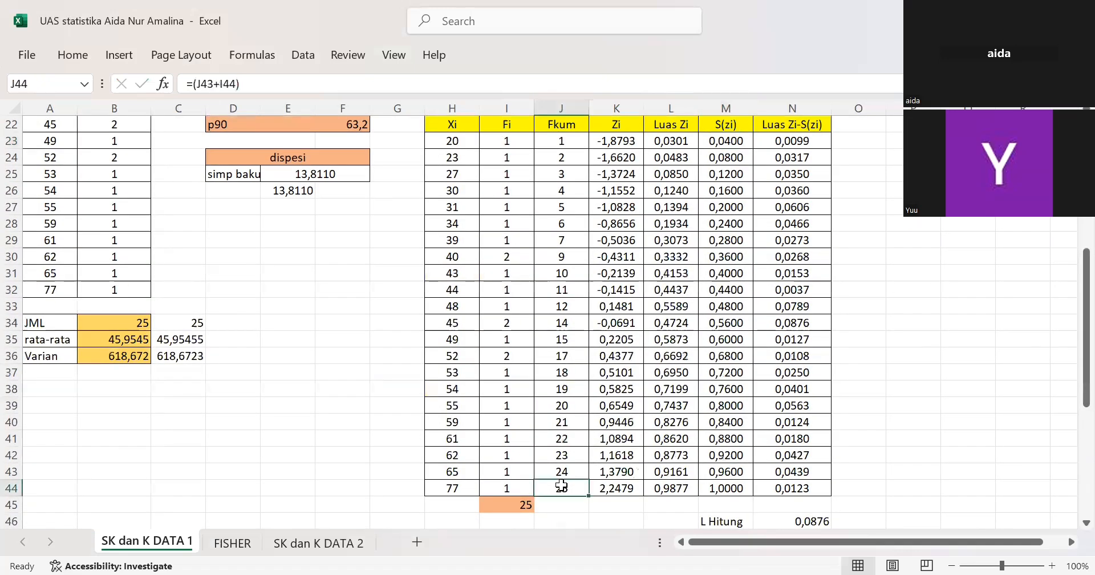
{"action": "scroll", "coordinate": [561, 485], "scroll_direction": "up", "scroll_amount": 4}
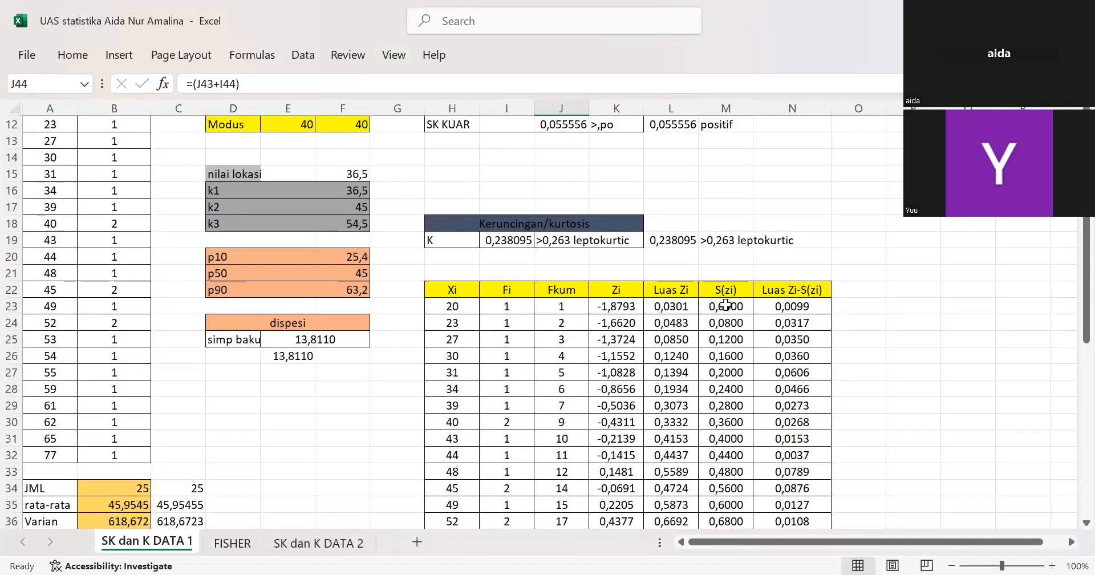
{"action": "left_click", "coordinate": [725, 306]}
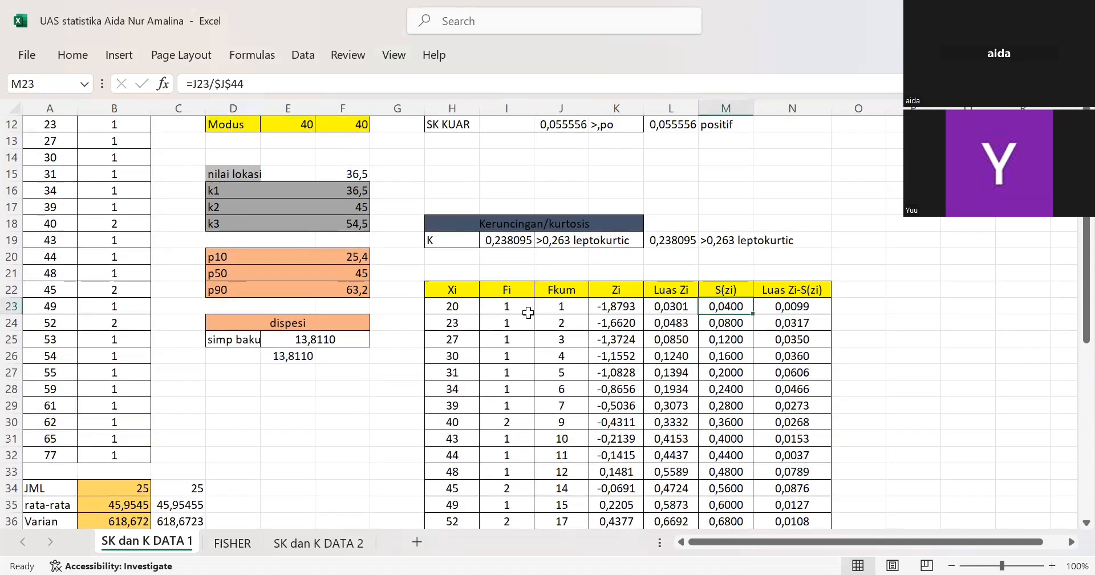
{"action": "left_click", "coordinate": [568, 308]}
{"action": "scroll", "coordinate": [568, 308], "scroll_direction": "down", "scroll_amount": 4}
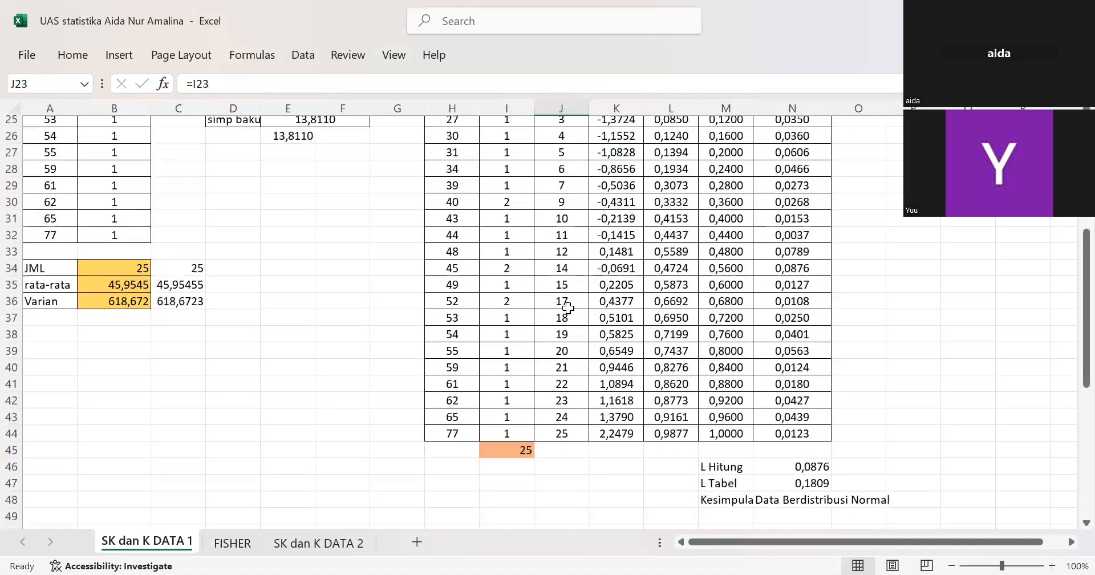
{"action": "left_click", "coordinate": [570, 436]}
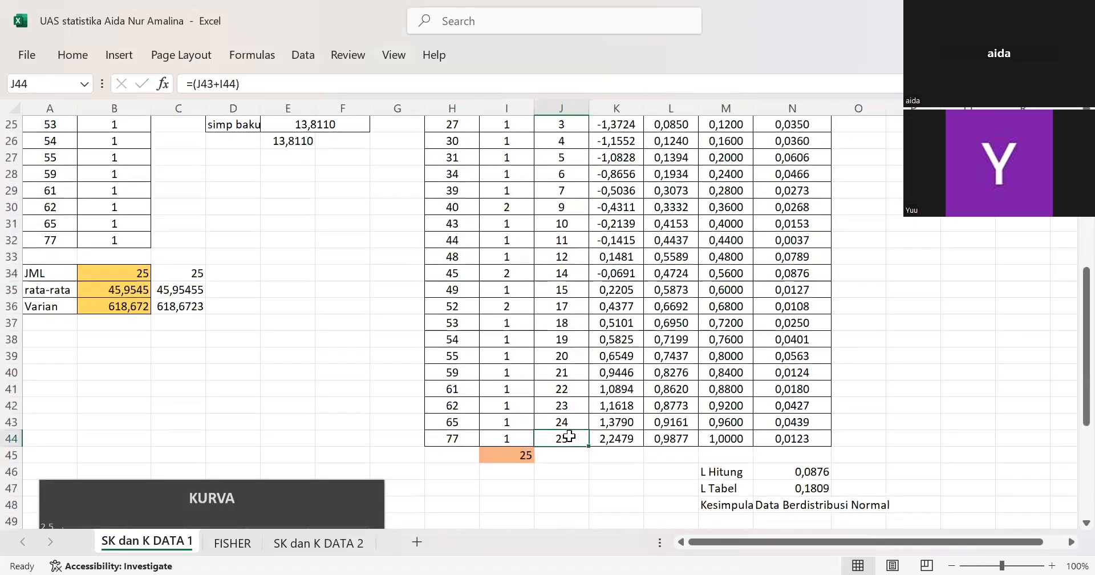
{"action": "scroll", "coordinate": [570, 436], "scroll_direction": "up", "scroll_amount": 8}
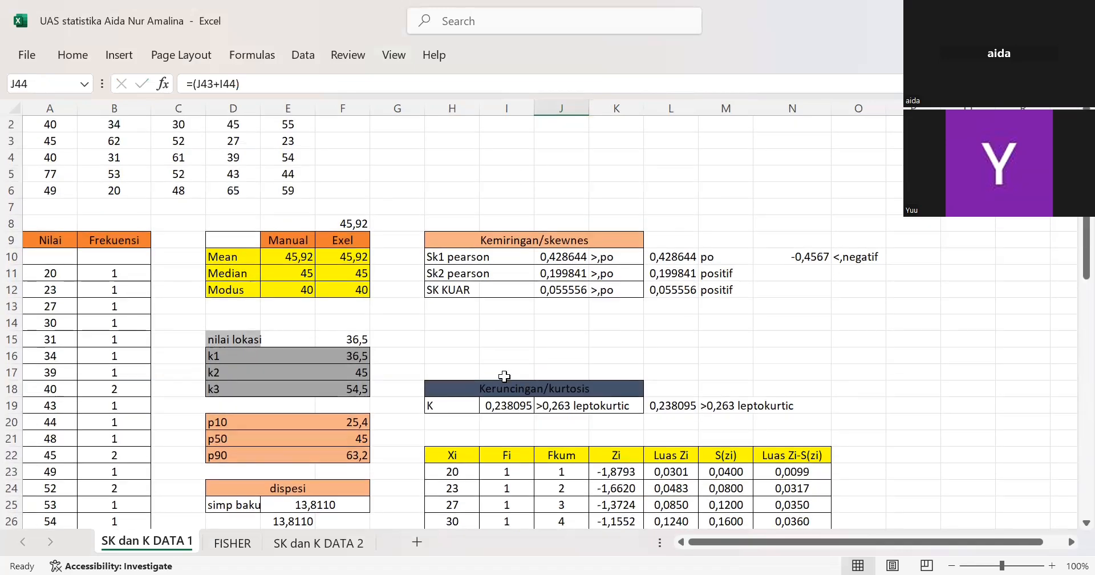
- Compare the row 23 Luas Zi and S(zi) formulas and inspect the absolute difference formula in N23
{"action": "left_click", "coordinate": [666, 472]}
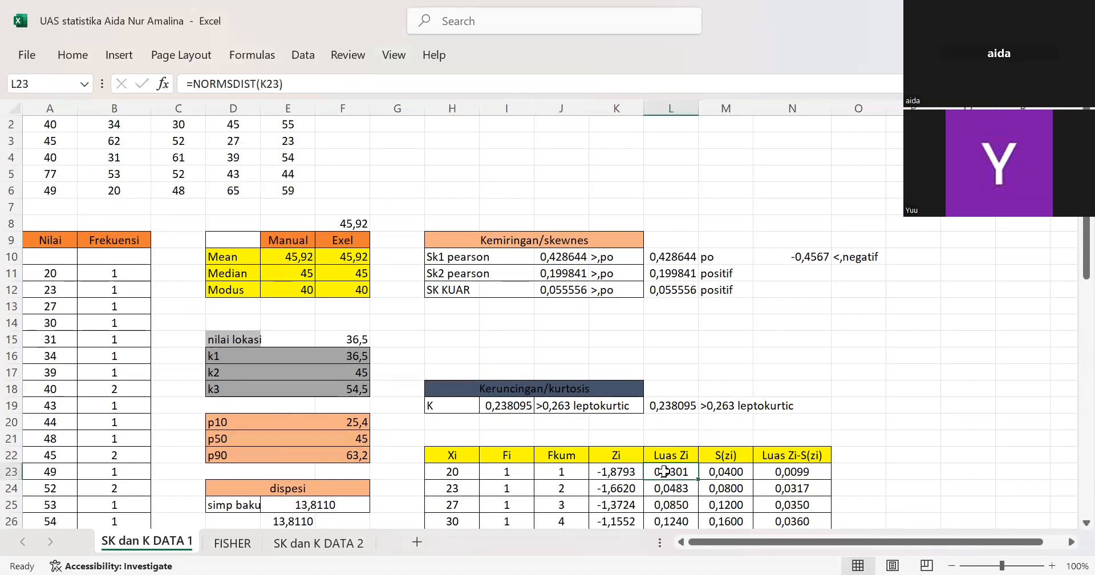
{"action": "left_click", "coordinate": [714, 474]}
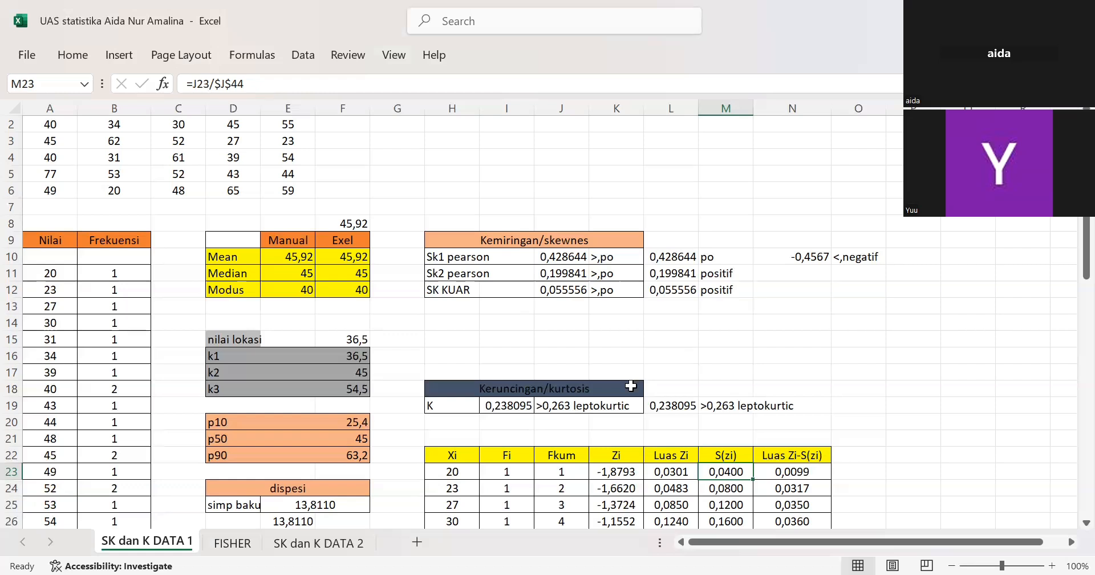
{"action": "left_click", "coordinate": [803, 469]}
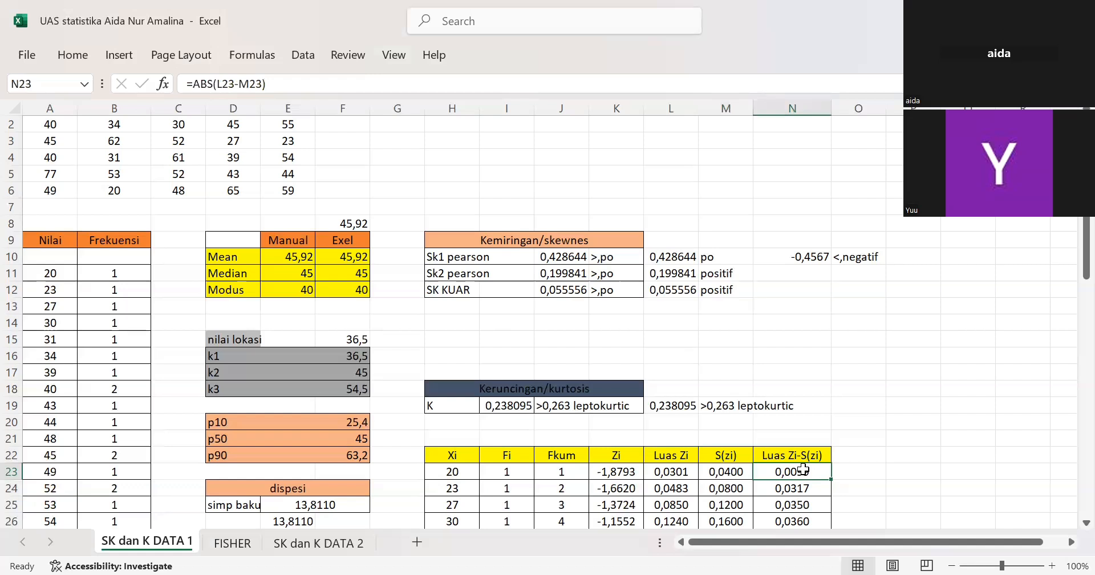
{"action": "left_click", "coordinate": [209, 85]}
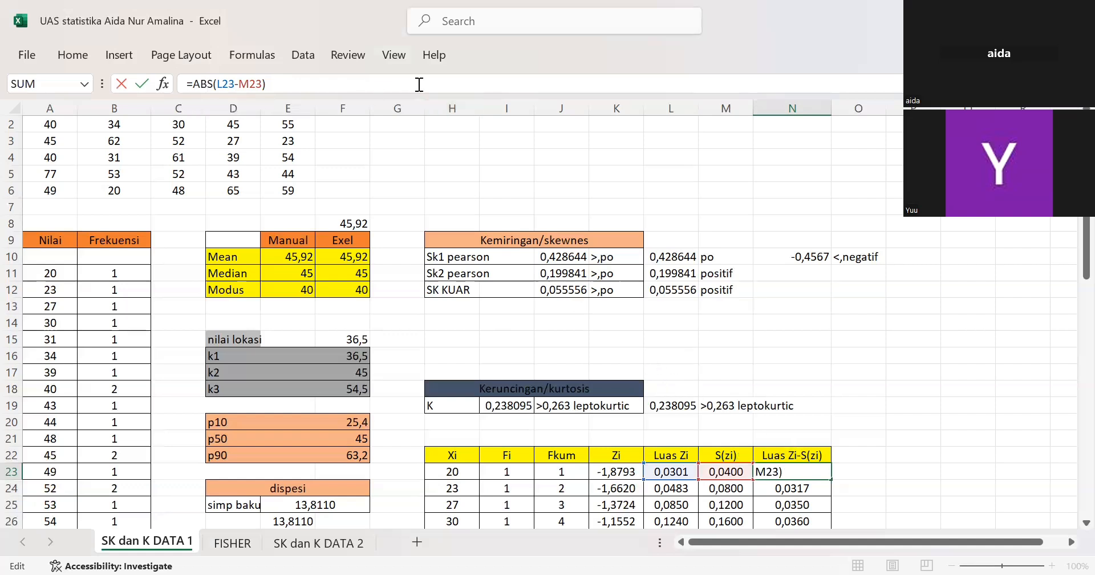
{"action": "key", "text": "Return"}
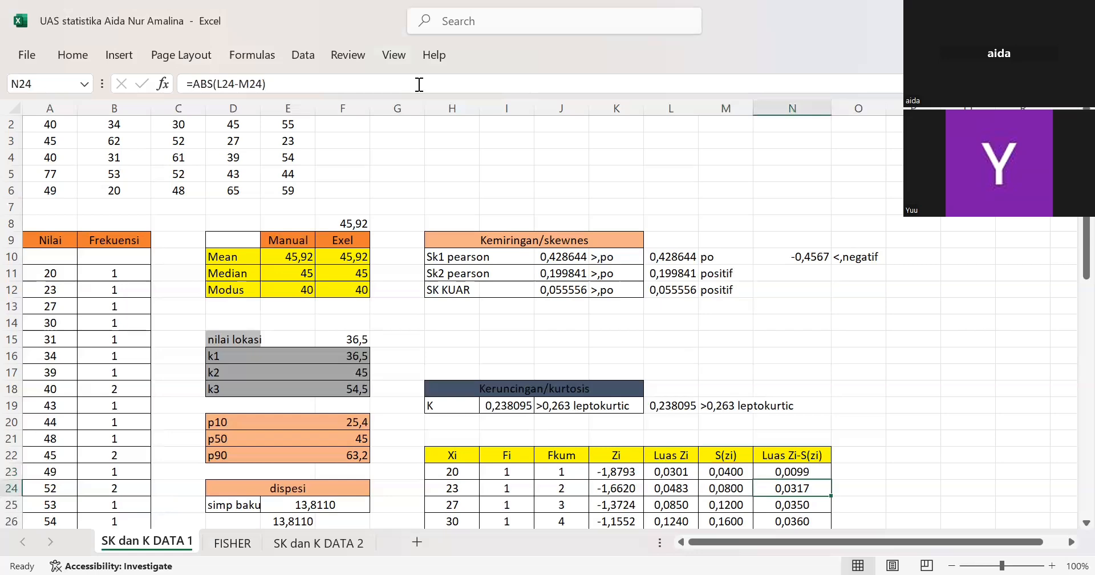
- Fill the formulas in K23:N23 down through row 44 of the normality test table
{"action": "scroll", "coordinate": [665, 485], "scroll_direction": "down", "scroll_amount": 2}
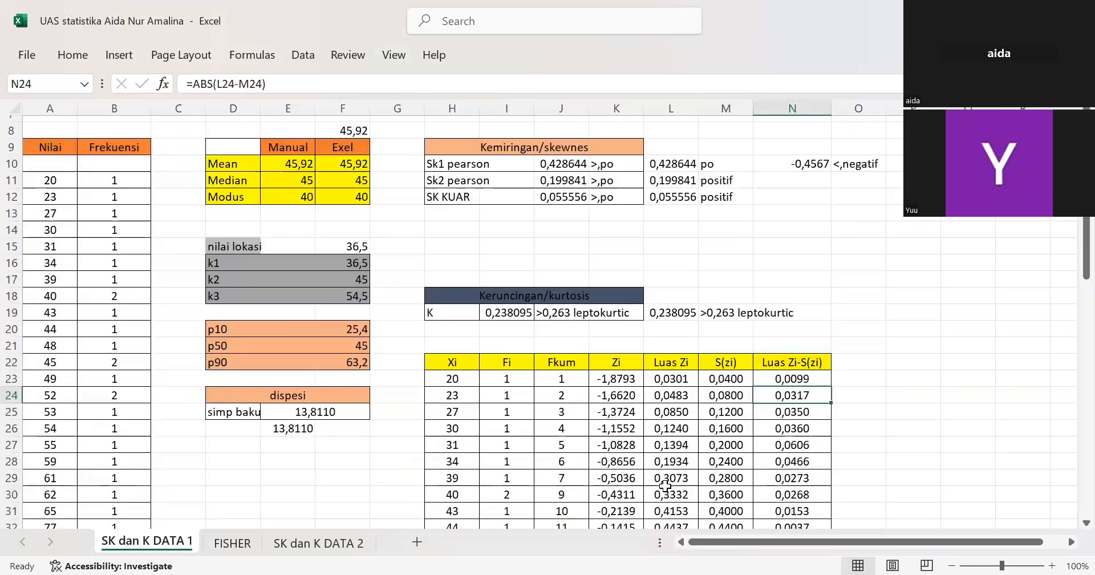
{"action": "scroll", "coordinate": [665, 485], "scroll_direction": "down", "scroll_amount": 2}
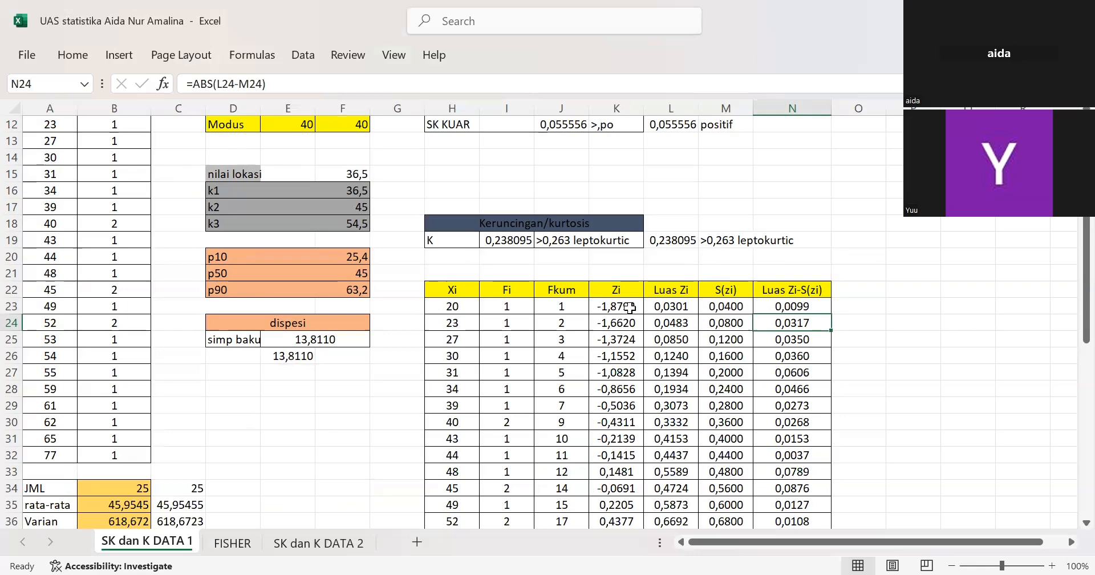
{"action": "scroll", "coordinate": [629, 308], "scroll_direction": "down", "scroll_amount": 3}
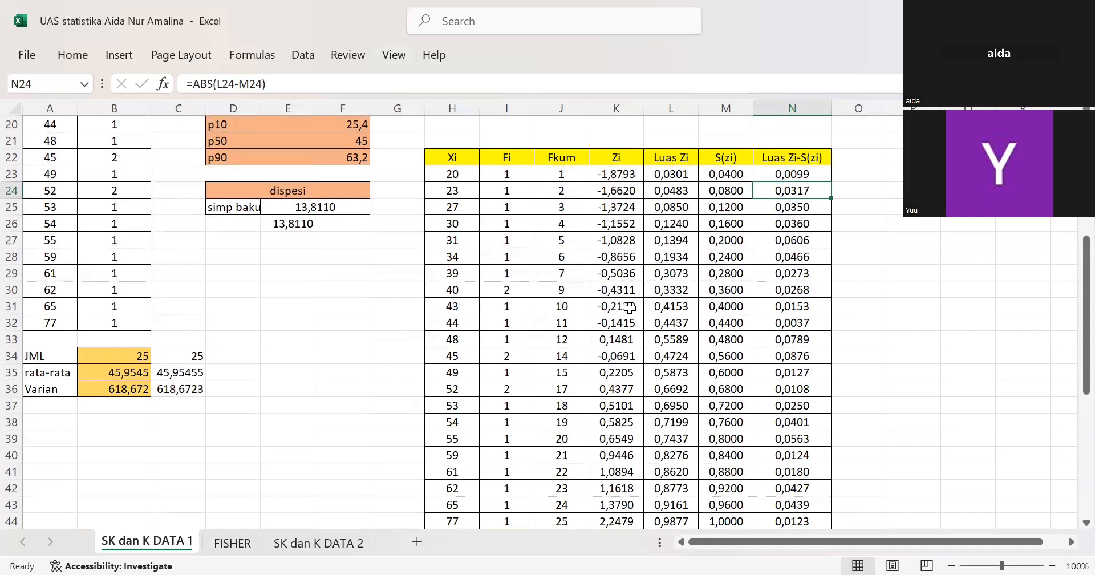
{"action": "left_click", "coordinate": [627, 171]}
{"action": "left_click_drag", "start_coordinate": [692, 174], "coordinate": [776, 171]}
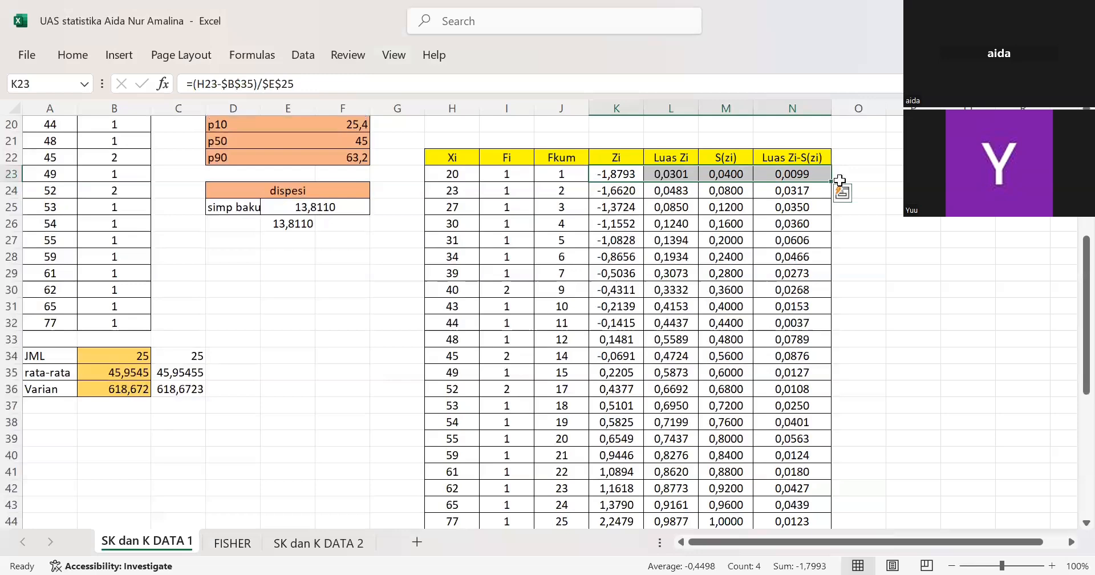
{"action": "left_click_drag", "start_coordinate": [832, 181], "coordinate": [805, 452]}
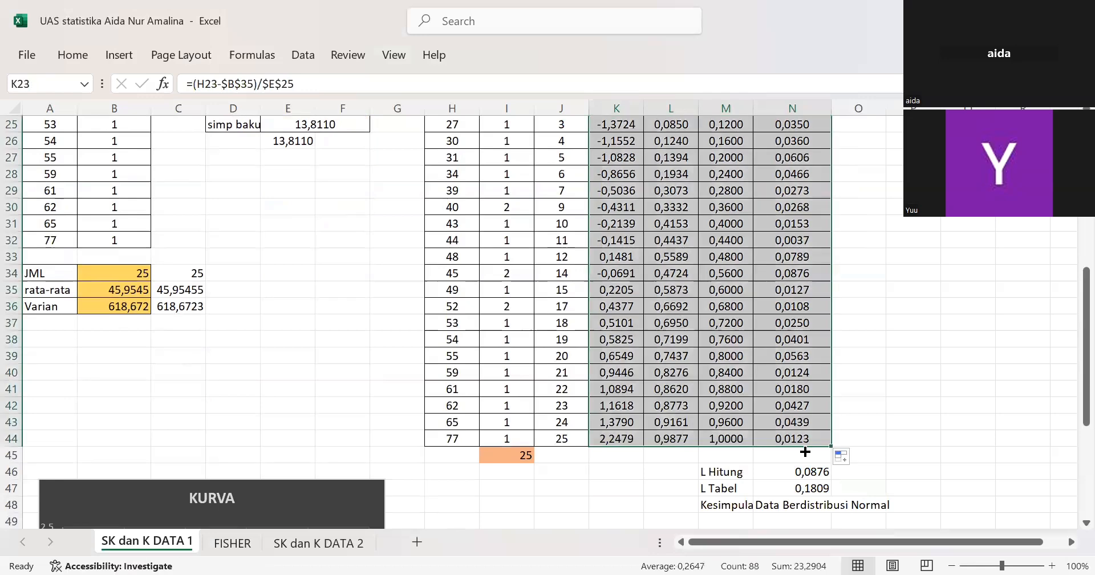
- Examine the L Hitung formula in N46 and the Luas Zi-S(zi) column range it covers
{"action": "scroll", "coordinate": [767, 344], "scroll_direction": "down", "scroll_amount": 2}
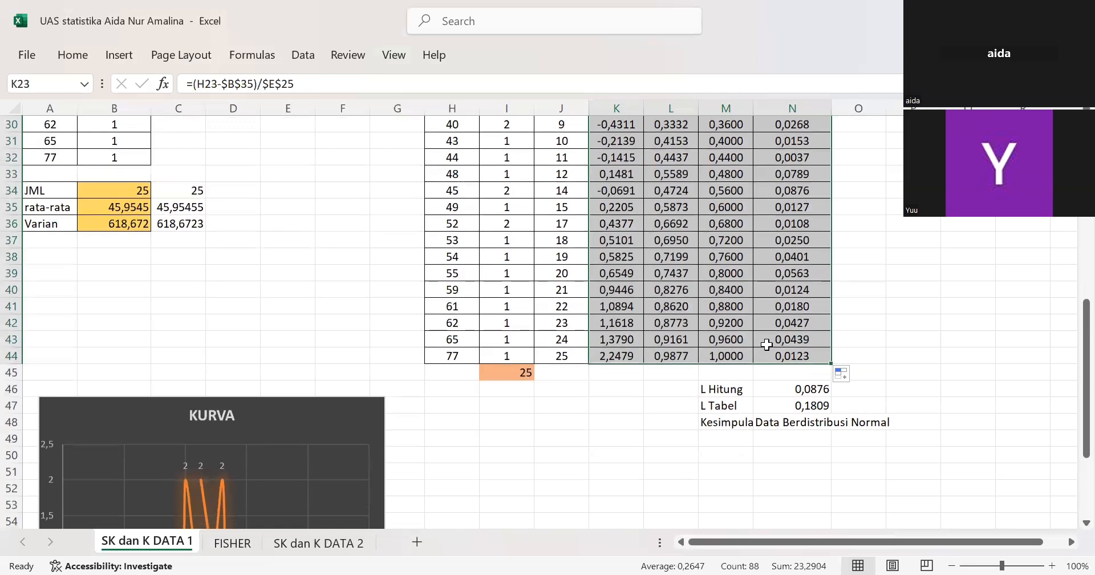
{"action": "left_click", "coordinate": [797, 392]}
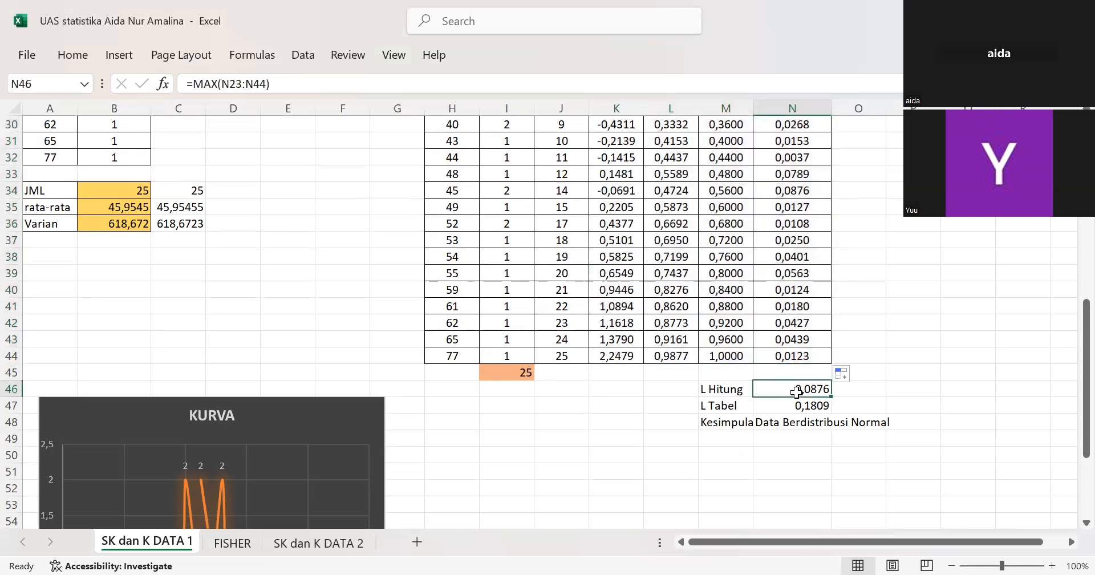
{"action": "scroll", "coordinate": [797, 392], "scroll_direction": "up", "scroll_amount": 4}
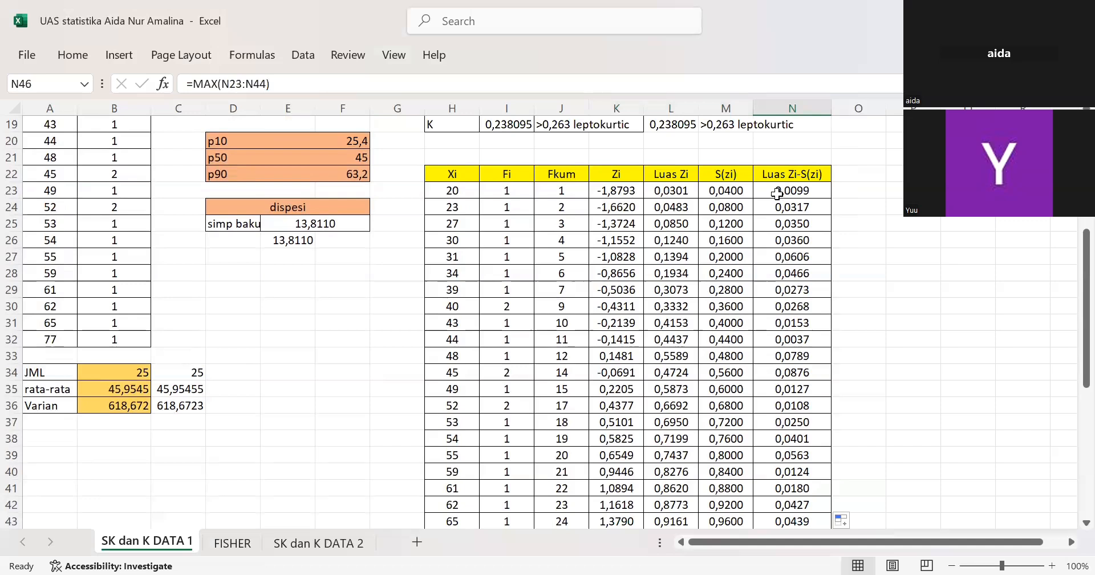
{"action": "scroll", "coordinate": [782, 204], "scroll_direction": "down", "scroll_amount": 2}
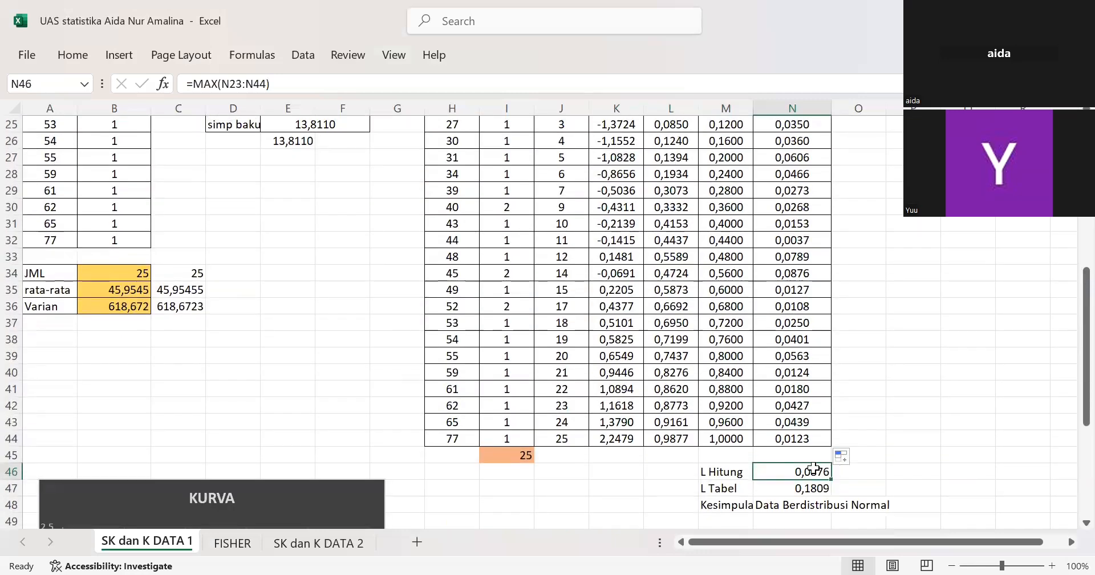
- Review the L Tabel formula =0,886/SQRT(24) in N47, removing the stray O47 reference before committing it
{"action": "left_click", "coordinate": [802, 453]}
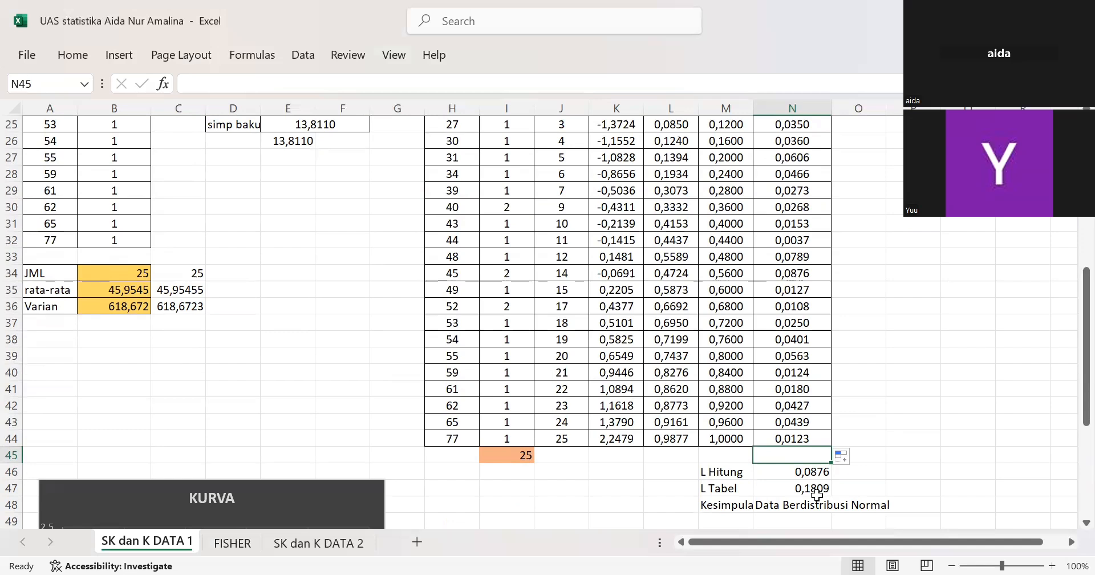
{"action": "left_click", "coordinate": [730, 488]}
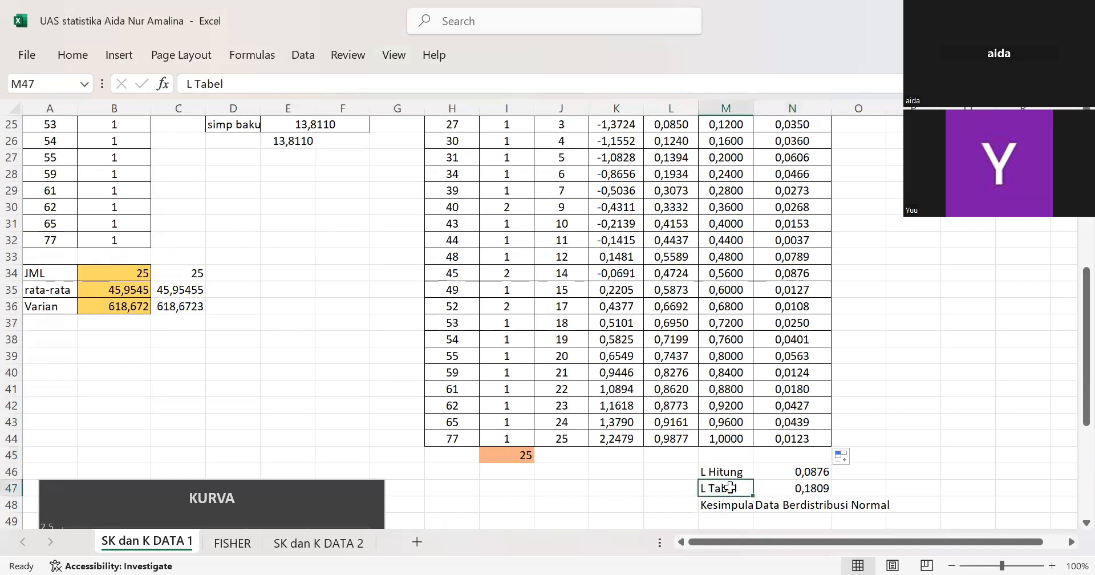
{"action": "left_click", "coordinate": [813, 487]}
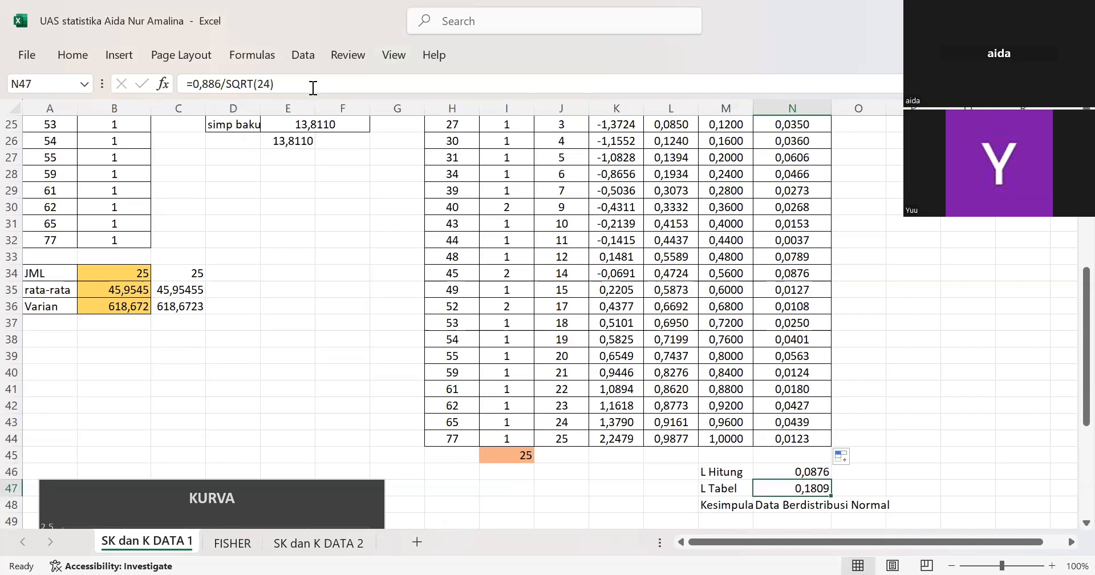
{"action": "left_click", "coordinate": [262, 82]}
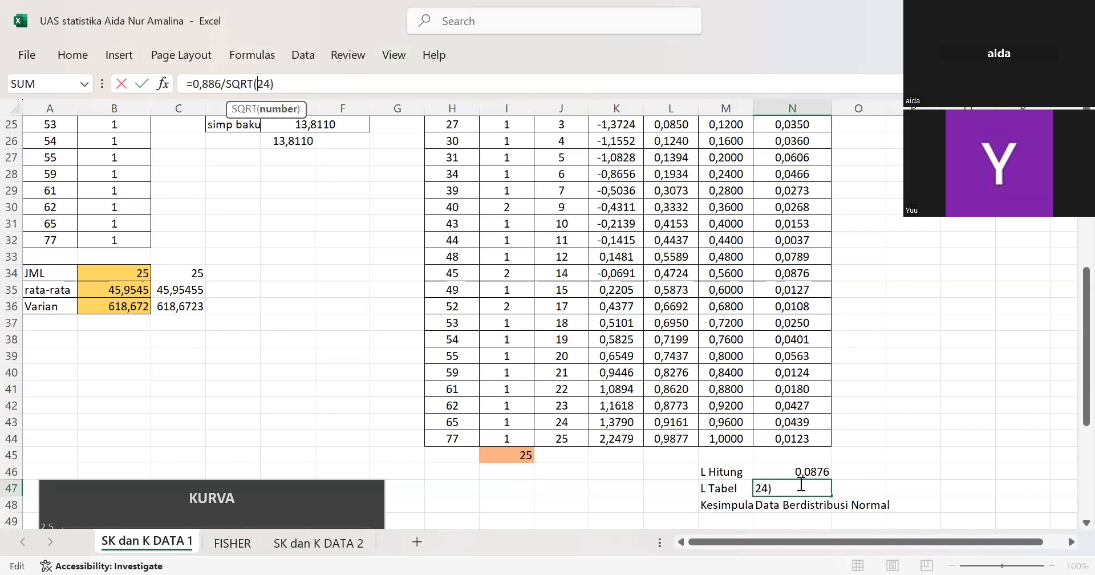
{"action": "left_click", "coordinate": [854, 489]}
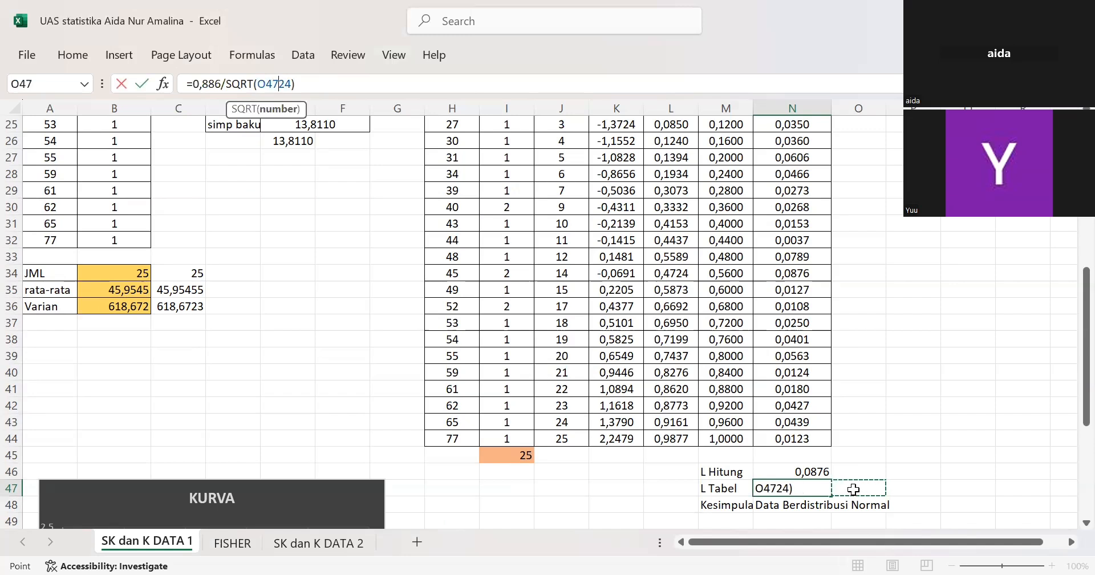
{"action": "key", "text": "BackSpace"}
{"action": "key", "text": "BackSpace"}
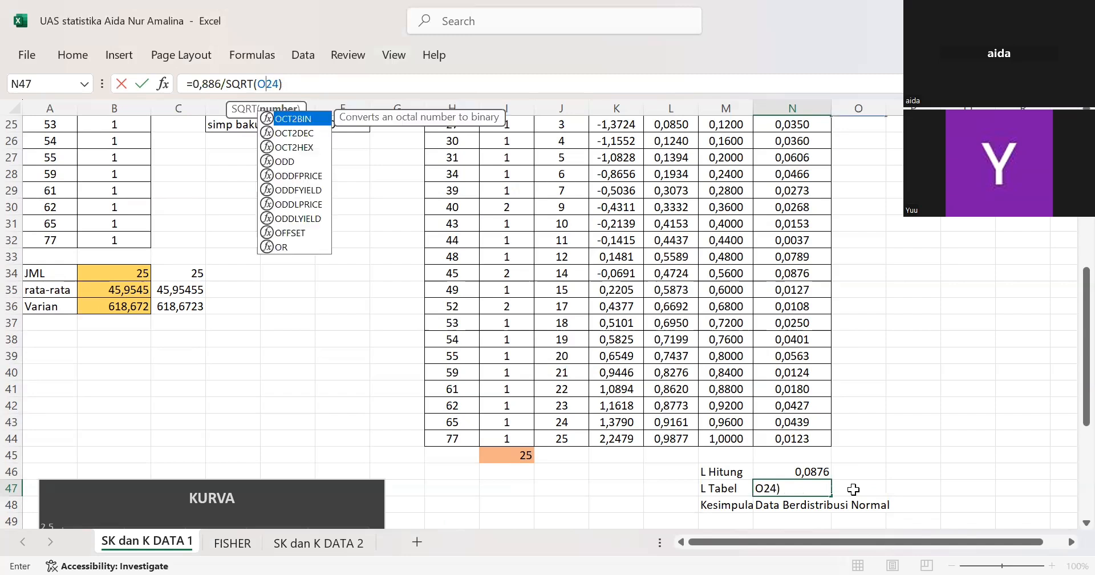
{"action": "key", "text": "BackSpace"}
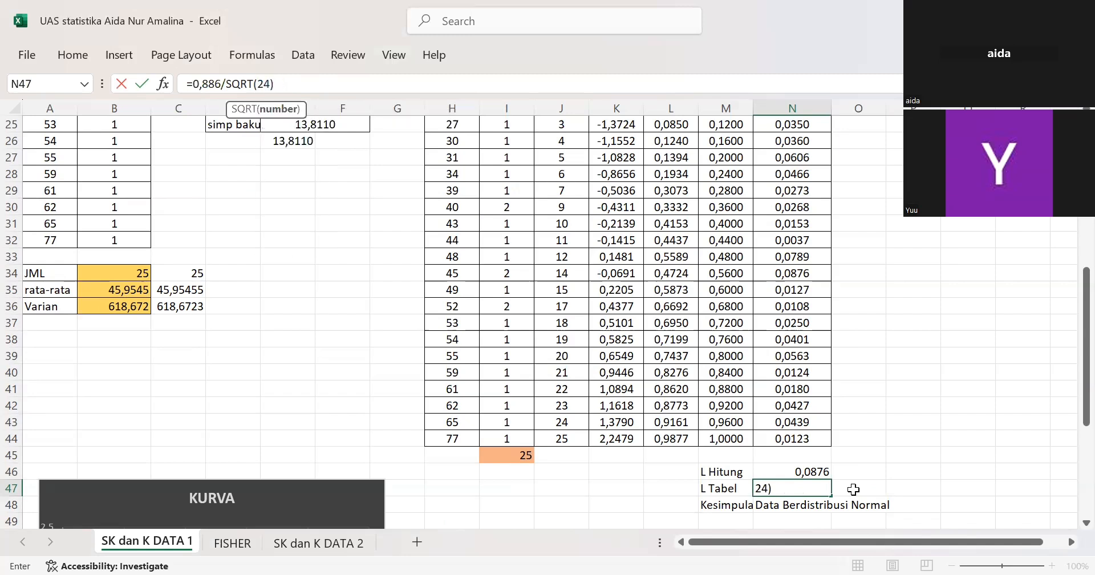
{"action": "key", "text": "Return"}
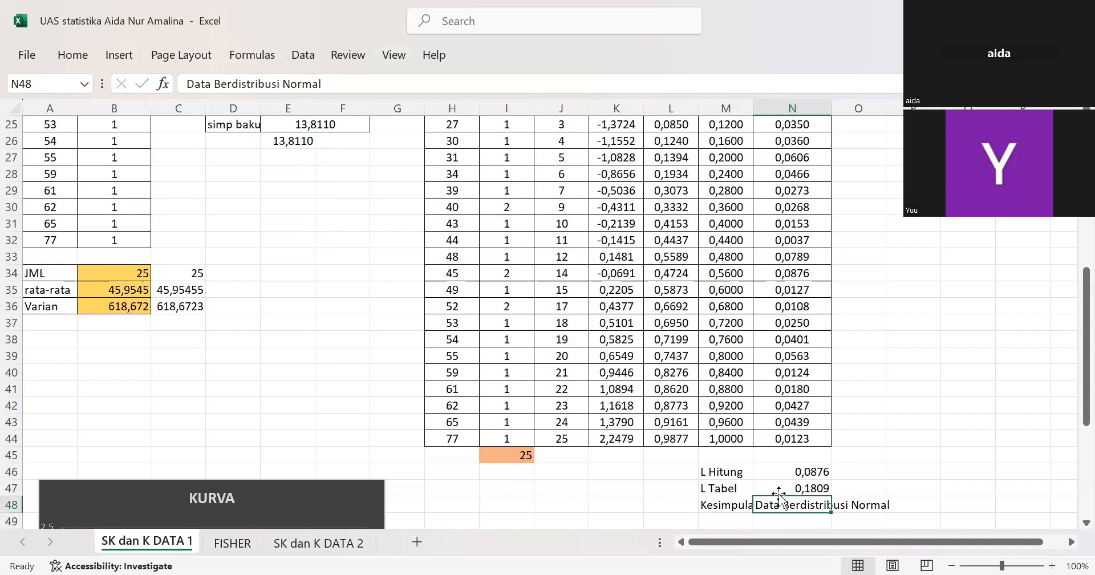
- Compare the L Hitung formula in N46 with the L Tabel formula in N47 and read the Kesimpulan in row 48
{"action": "left_click_drag", "start_coordinate": [795, 492], "coordinate": [867, 500]}
{"action": "left_click", "coordinate": [877, 457]}
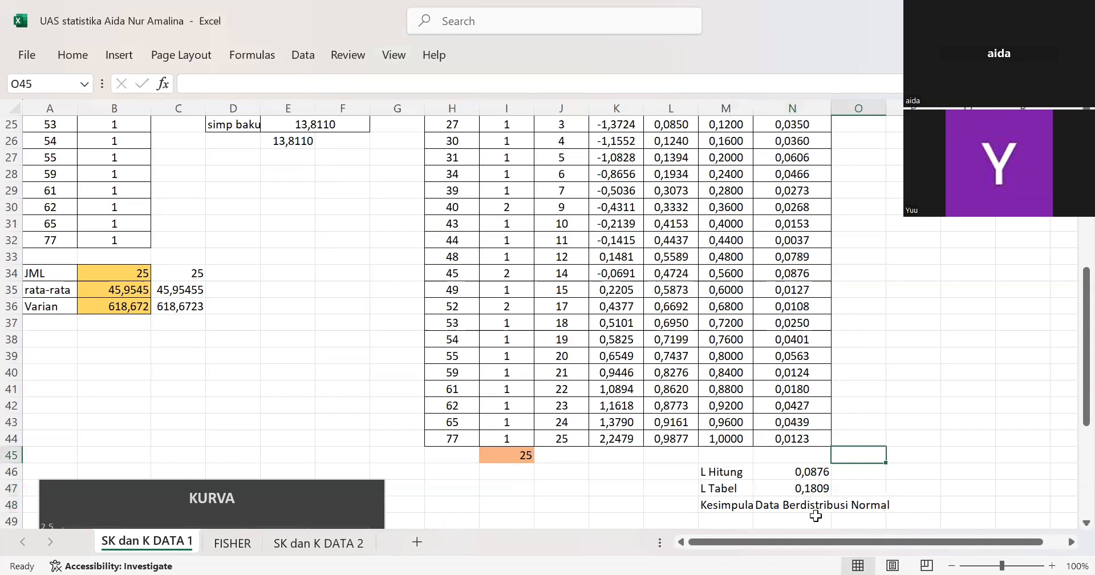
{"action": "left_click", "coordinate": [785, 471]}
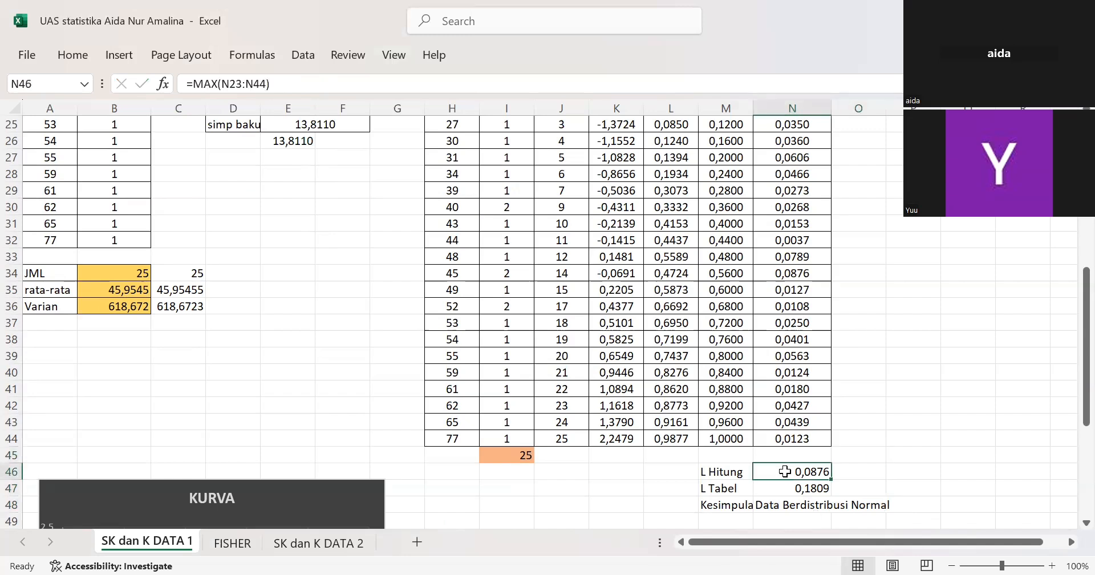
{"action": "left_click", "coordinate": [799, 489]}
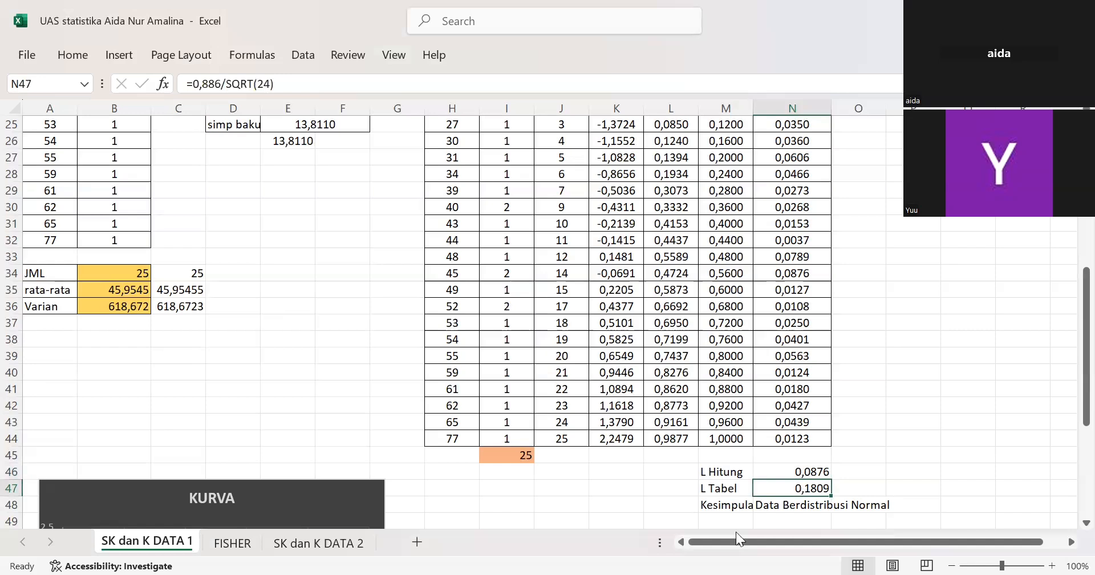
{"action": "left_click_drag", "start_coordinate": [718, 507], "coordinate": [845, 508]}
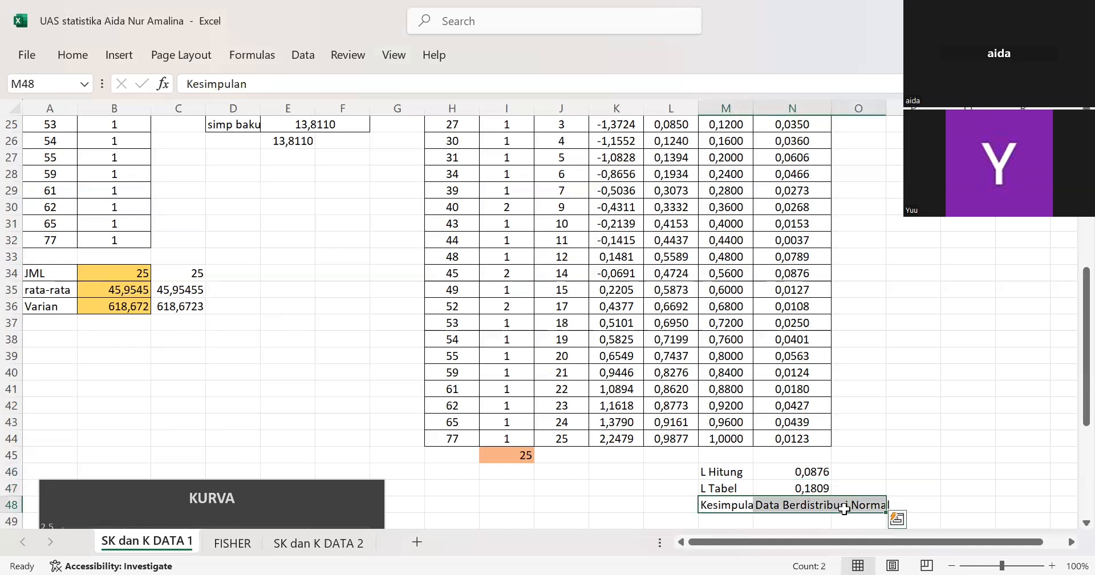
{"action": "left_click", "coordinate": [867, 488]}
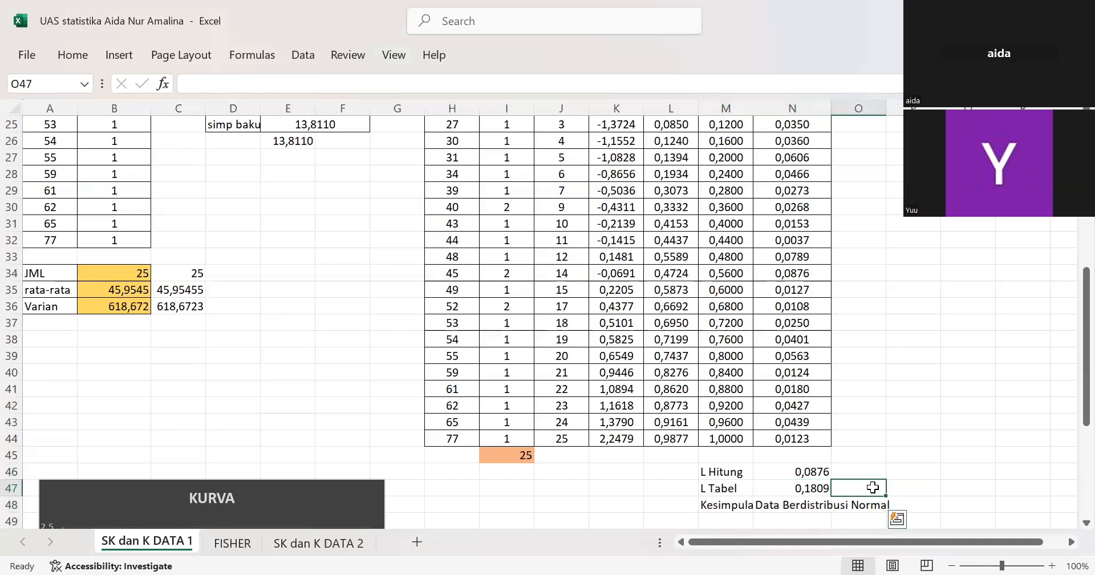
{"action": "left_click", "coordinate": [808, 472]}
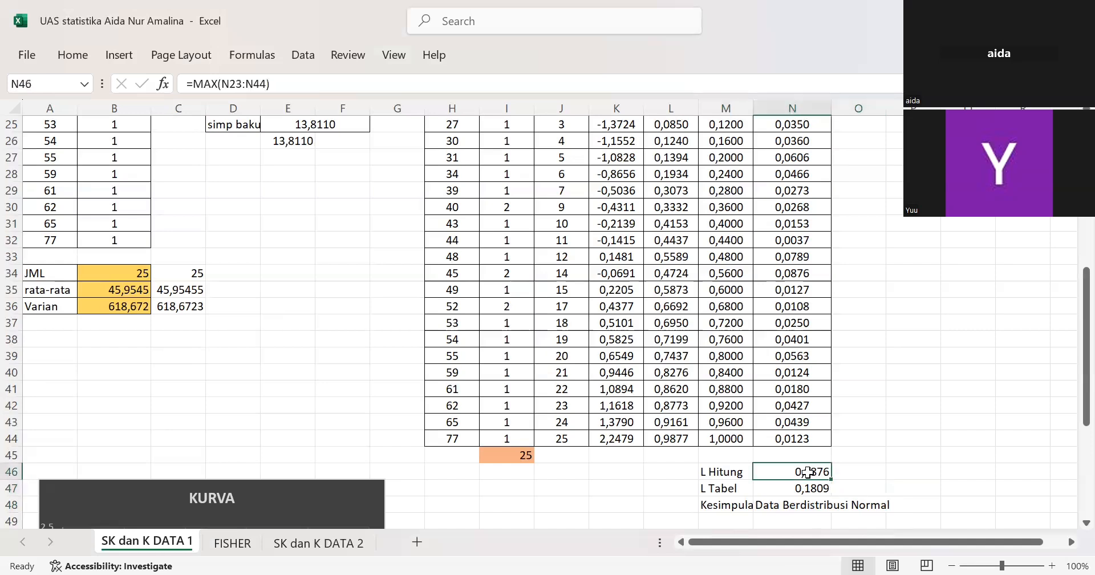
{"action": "left_click", "coordinate": [848, 471]}
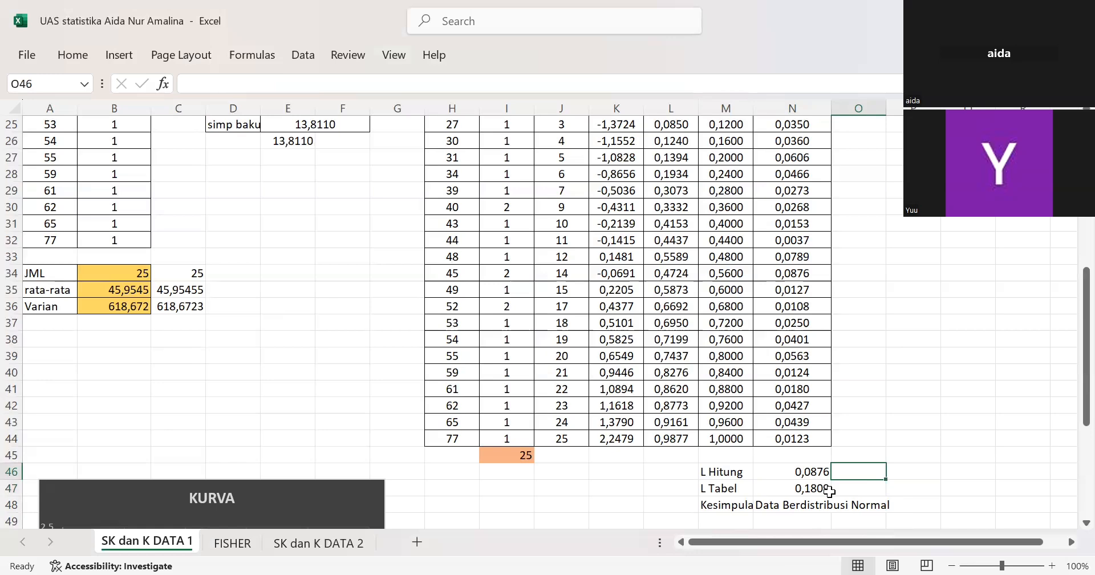
- Review the paket data 1 values in A2:E6 together with the statistics and normality test table derived from them
{"action": "scroll", "coordinate": [680, 350], "scroll_direction": "up", "scroll_amount": 3}
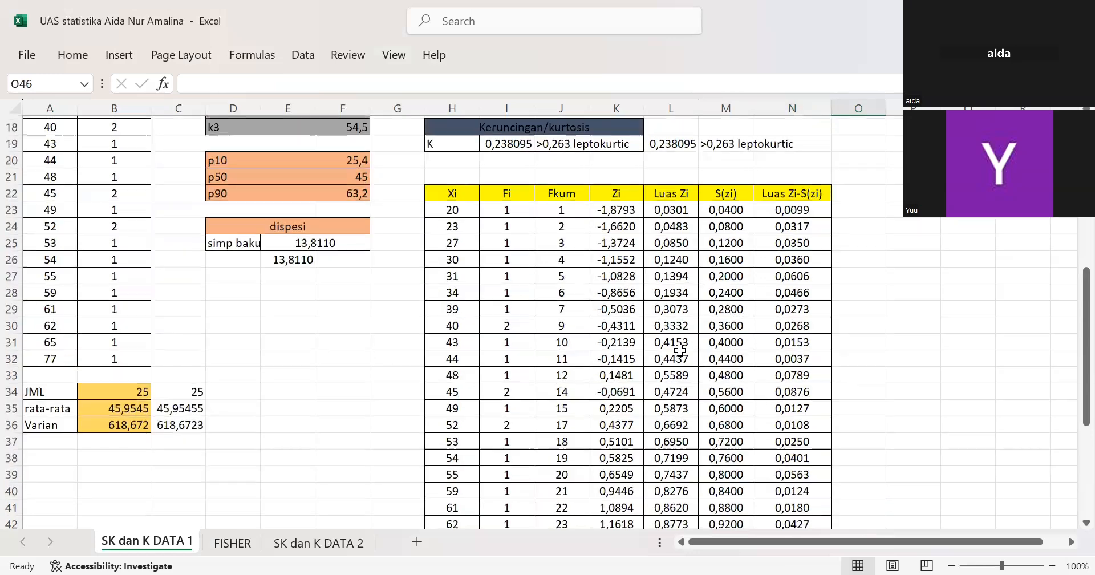
{"action": "scroll", "coordinate": [589, 273], "scroll_direction": "up", "scroll_amount": 1}
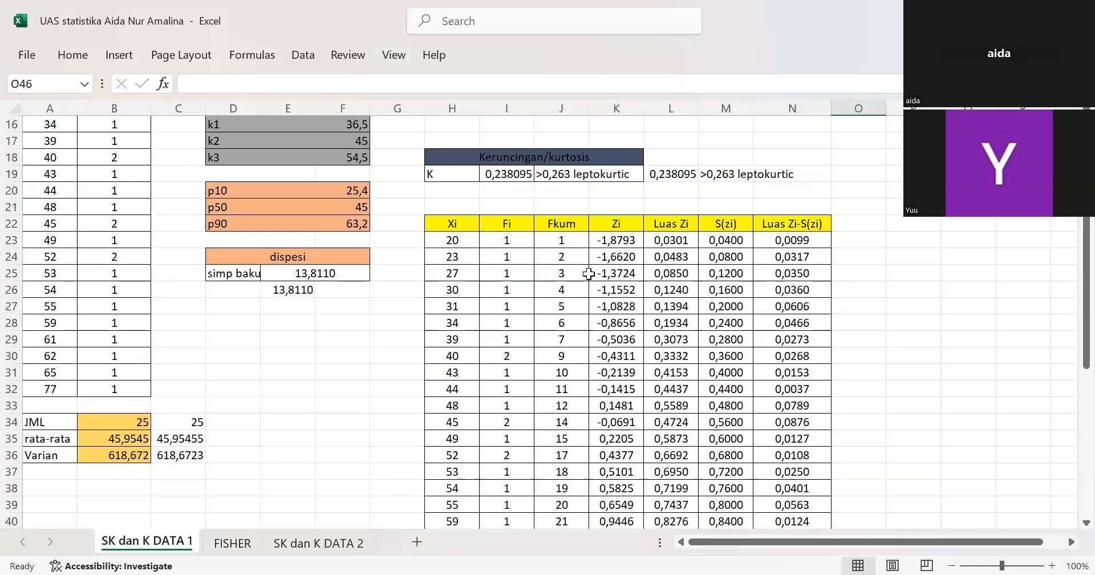
{"action": "scroll", "coordinate": [589, 274], "scroll_direction": "down", "scroll_amount": 3}
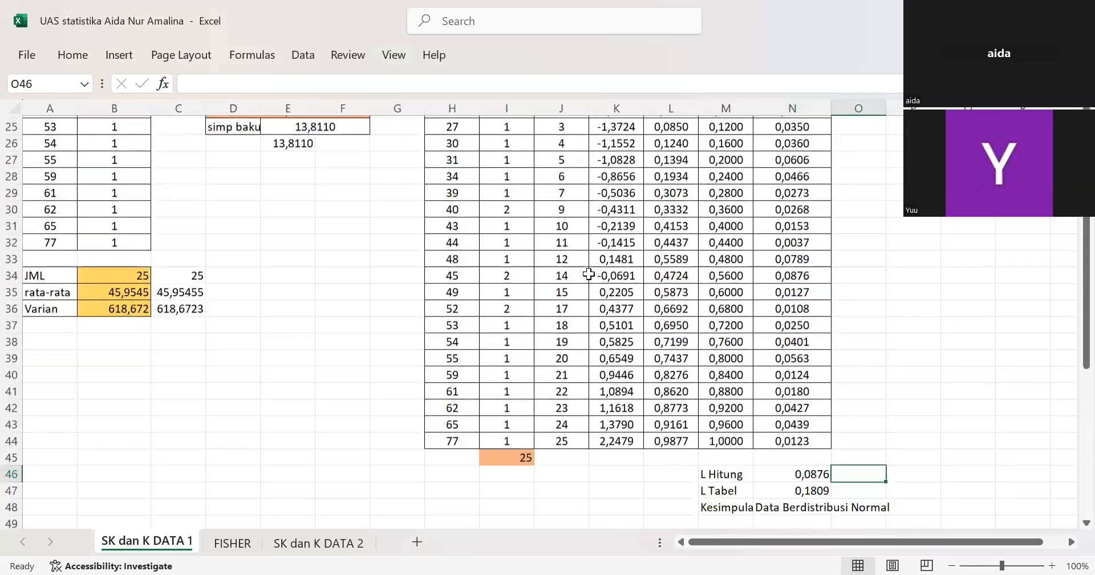
{"action": "scroll", "coordinate": [702, 373], "scroll_direction": "down", "scroll_amount": 2}
{"action": "scroll", "coordinate": [703, 373], "scroll_direction": "up", "scroll_amount": 5}
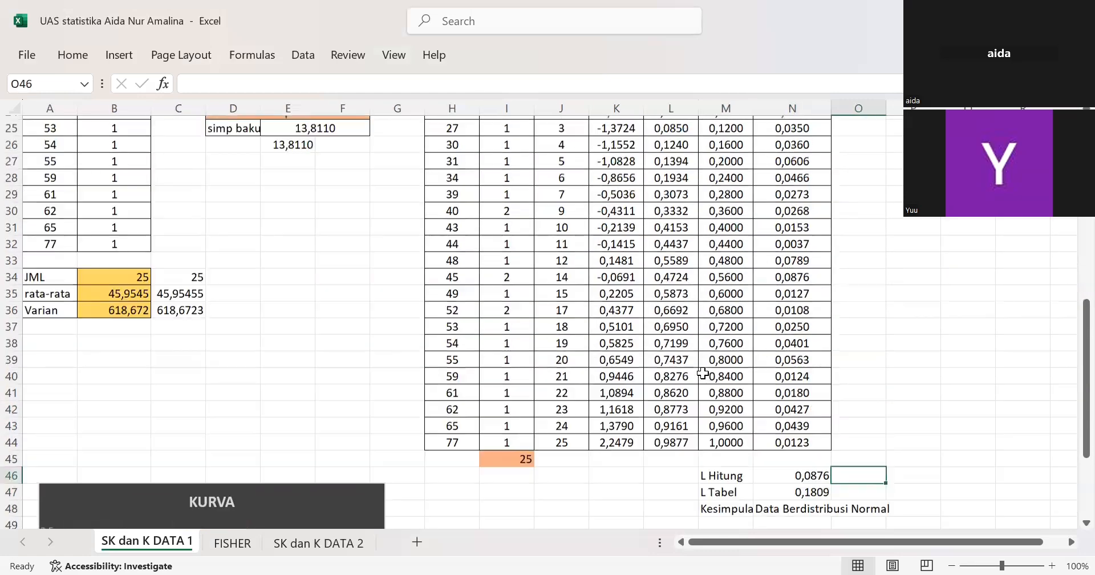
{"action": "scroll", "coordinate": [538, 324], "scroll_direction": "up", "scroll_amount": 5}
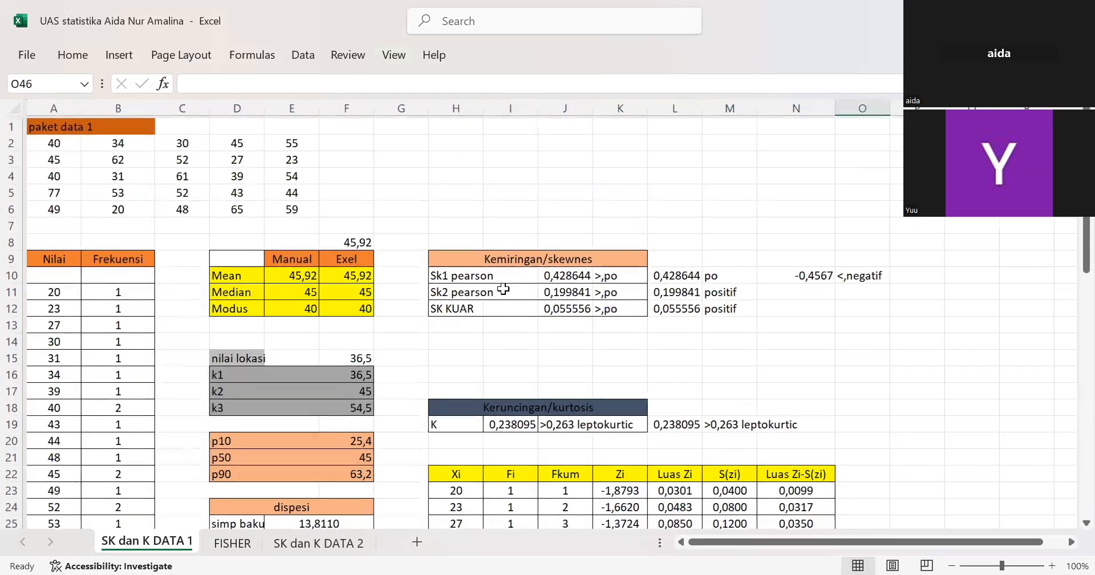
{"action": "left_click_drag", "start_coordinate": [57, 143], "coordinate": [287, 207]}
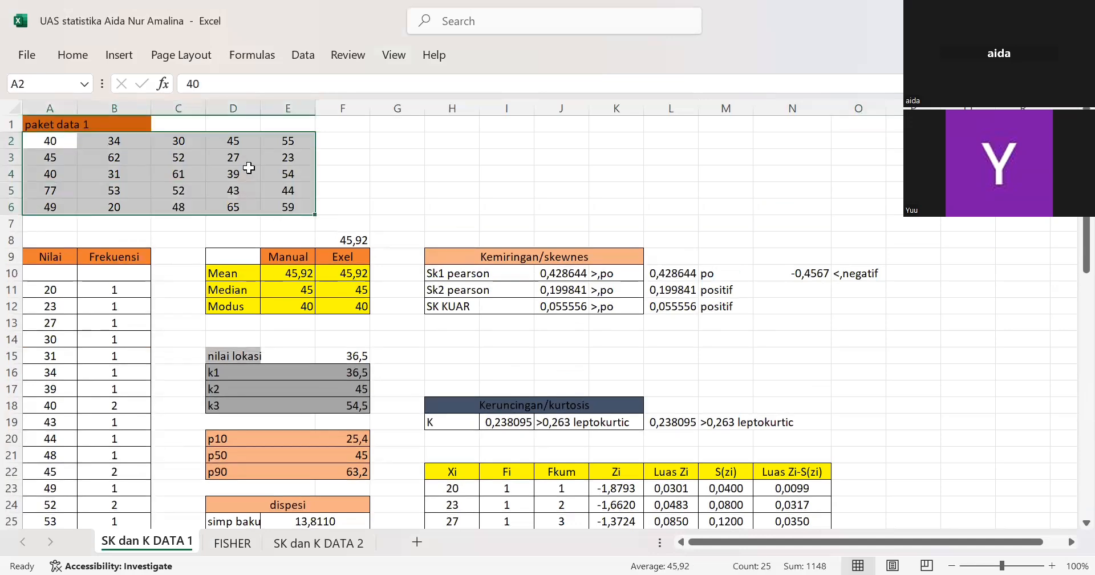
{"action": "left_click", "coordinate": [410, 161]}
{"action": "scroll", "coordinate": [411, 162], "scroll_direction": "down", "scroll_amount": 2}
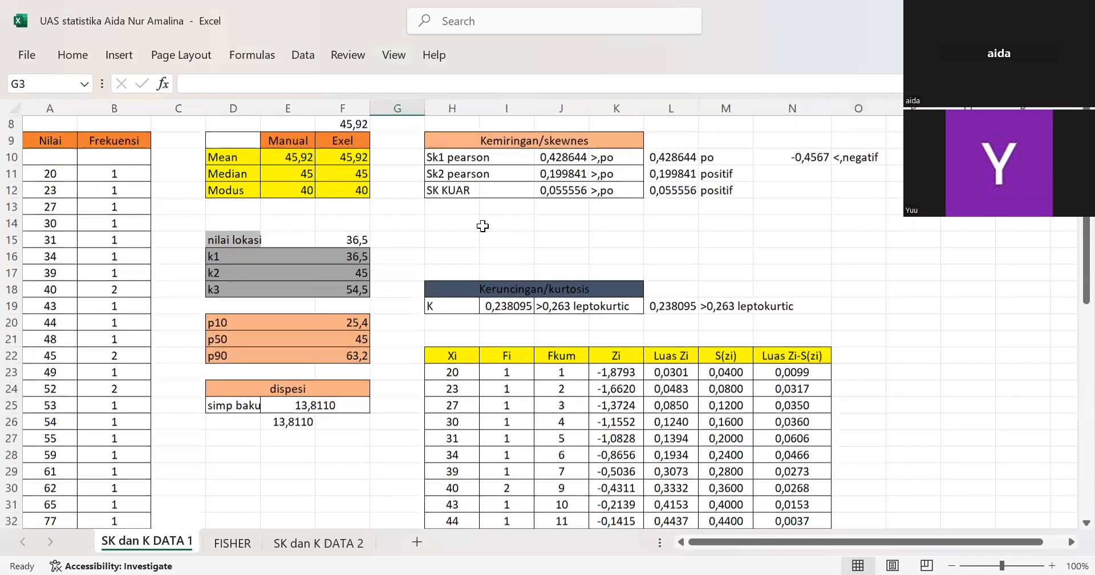
{"action": "scroll", "coordinate": [521, 254], "scroll_direction": "down", "scroll_amount": 6}
{"action": "scroll", "coordinate": [521, 258], "scroll_direction": "down", "scroll_amount": 3}
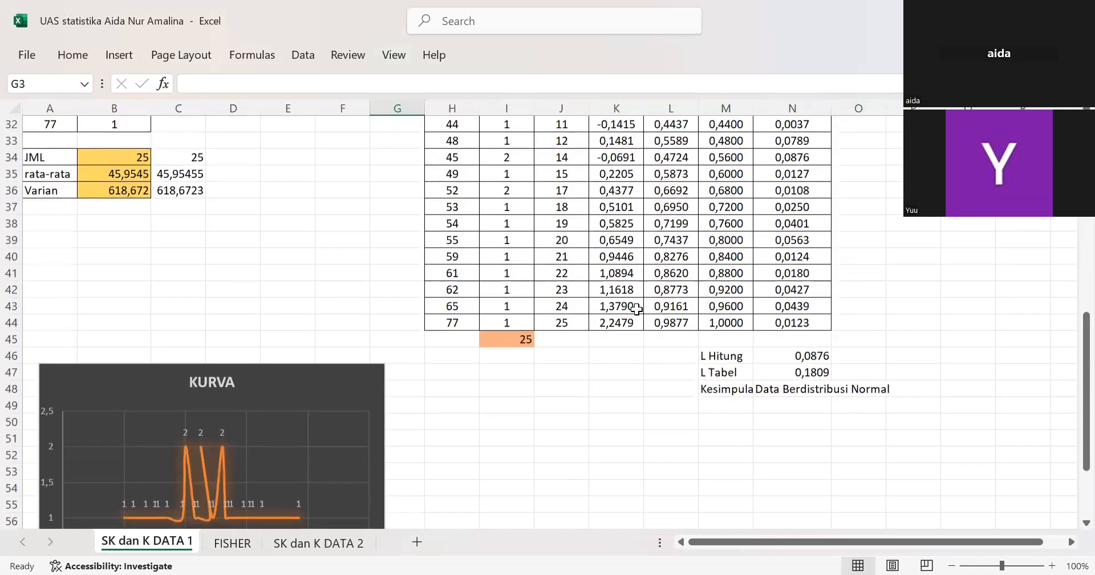
{"action": "scroll", "coordinate": [711, 350], "scroll_direction": "up", "scroll_amount": 7}
{"action": "scroll", "coordinate": [603, 317], "scroll_direction": "up", "scroll_amount": 3}
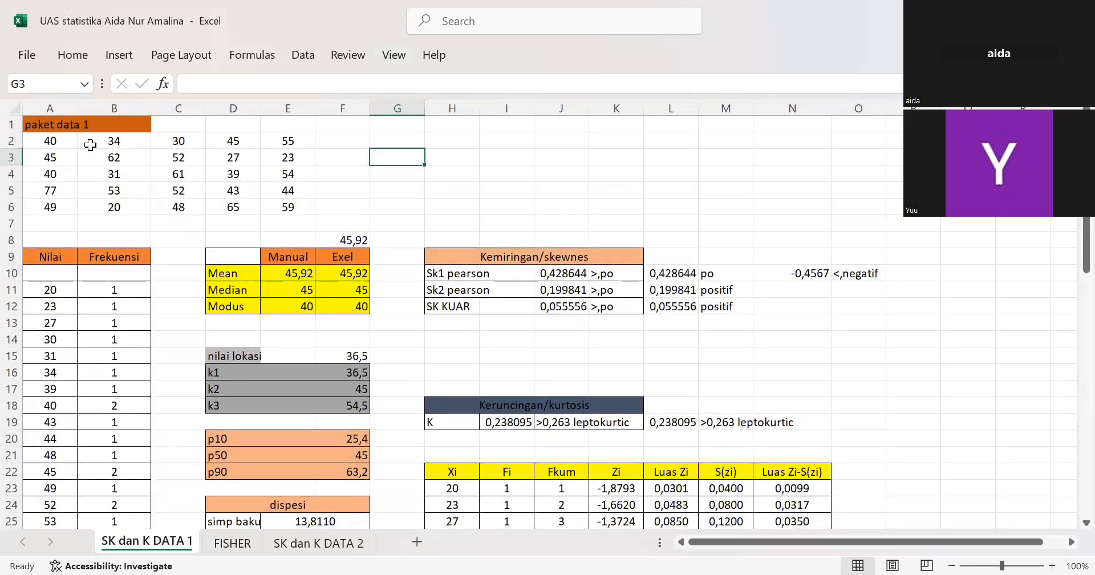
{"action": "left_click_drag", "start_coordinate": [69, 146], "coordinate": [303, 206]}
{"action": "scroll", "coordinate": [581, 276], "scroll_direction": "down", "scroll_amount": 10}
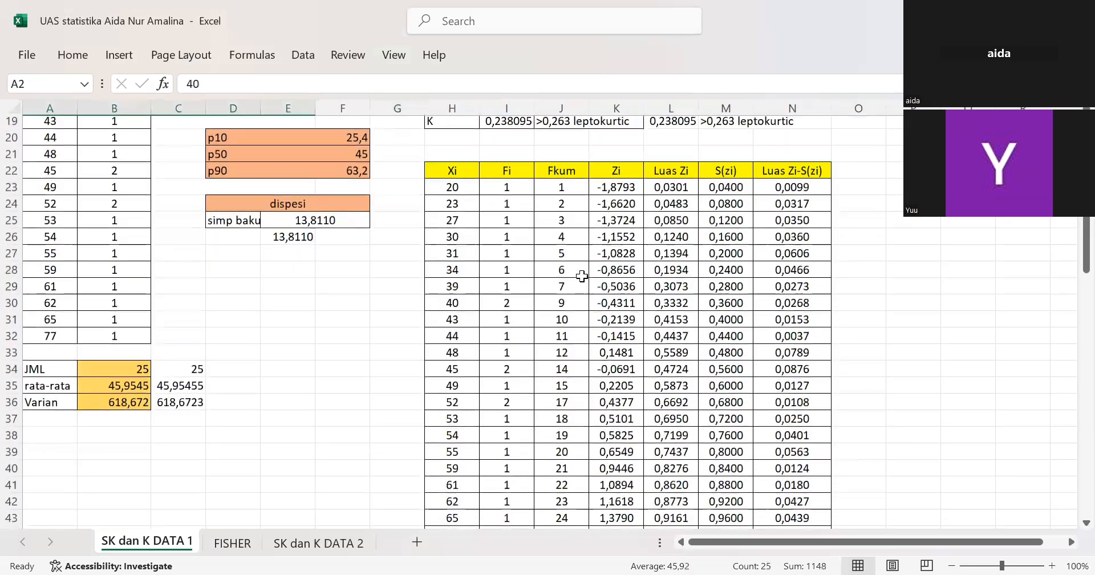
- Recheck L Hitung in N46 against L Tabel in N47 for the normality conclusion
{"action": "left_click", "coordinate": [761, 436]}
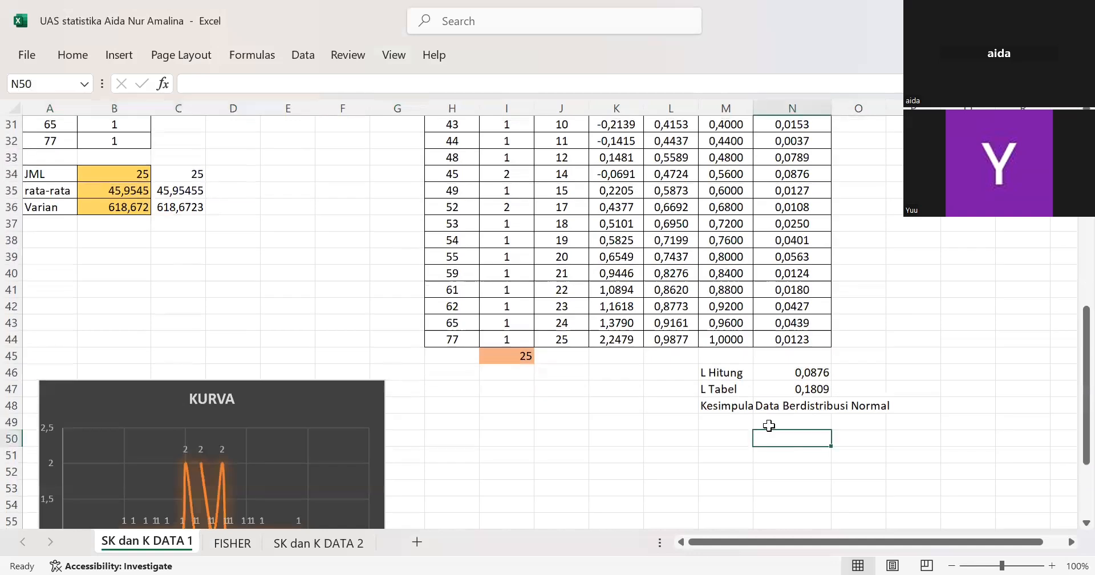
{"action": "left_click", "coordinate": [803, 371]}
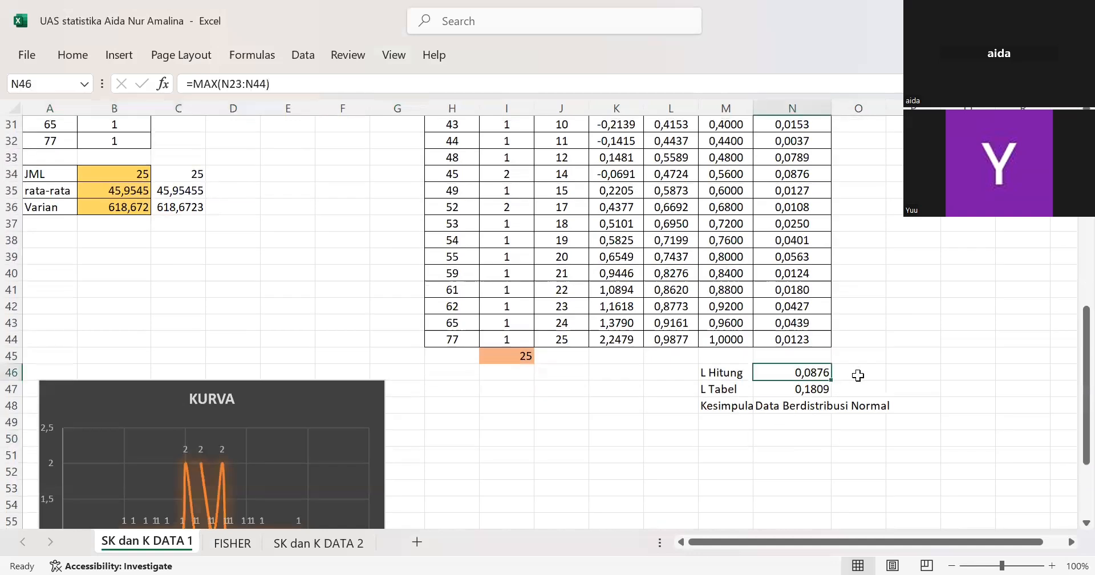
{"action": "left_click", "coordinate": [817, 386]}
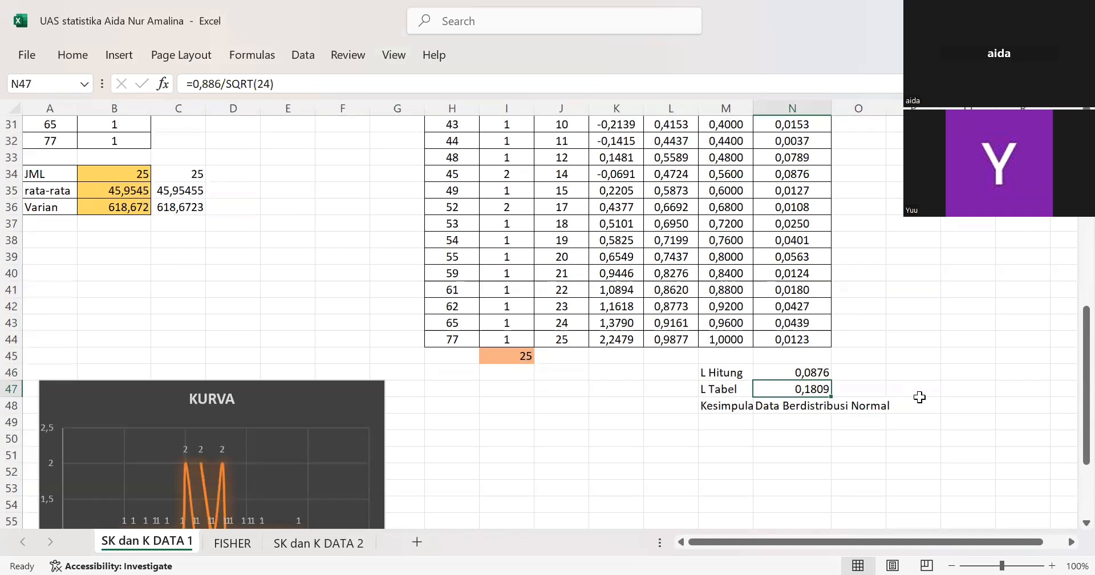
- Examine the KURVA chart and the Nilai and Frekuensi range it plots
{"action": "scroll", "coordinate": [722, 404], "scroll_direction": "down", "scroll_amount": 5}
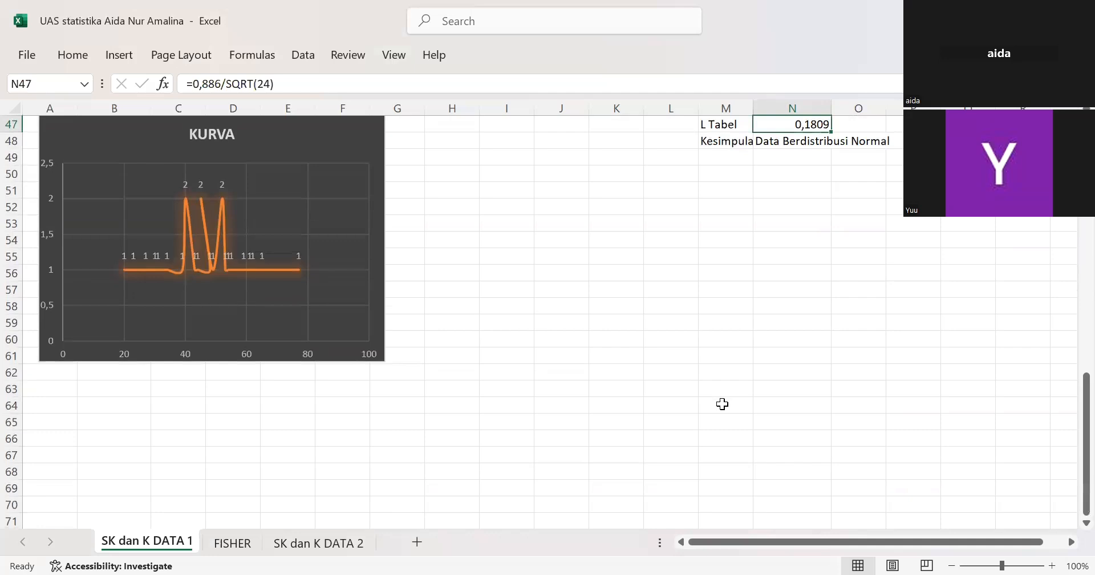
{"action": "left_click", "coordinate": [296, 222]}
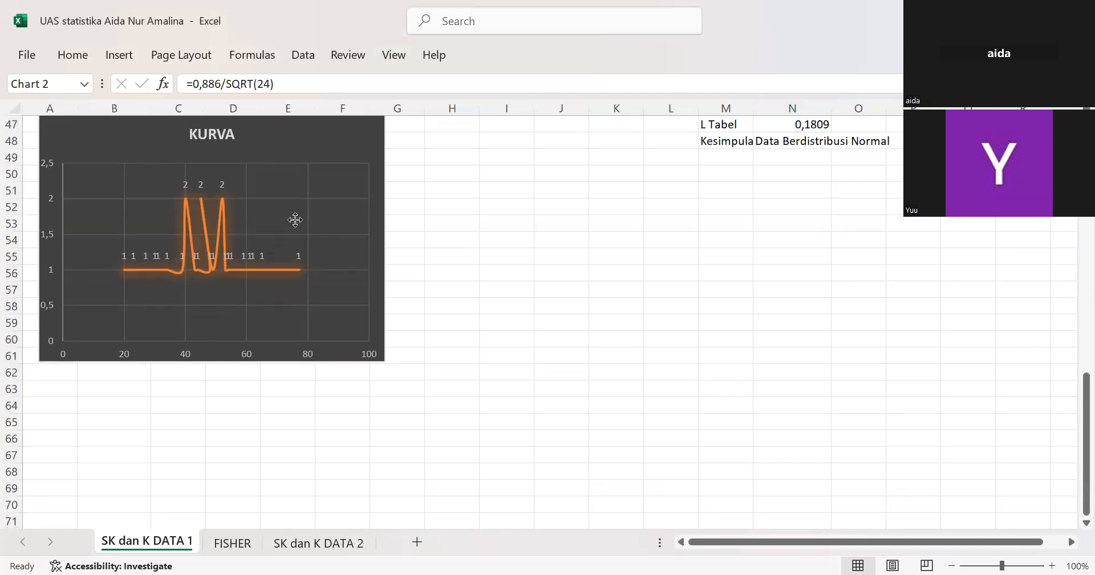
{"action": "scroll", "coordinate": [456, 287], "scroll_direction": "up", "scroll_amount": 4}
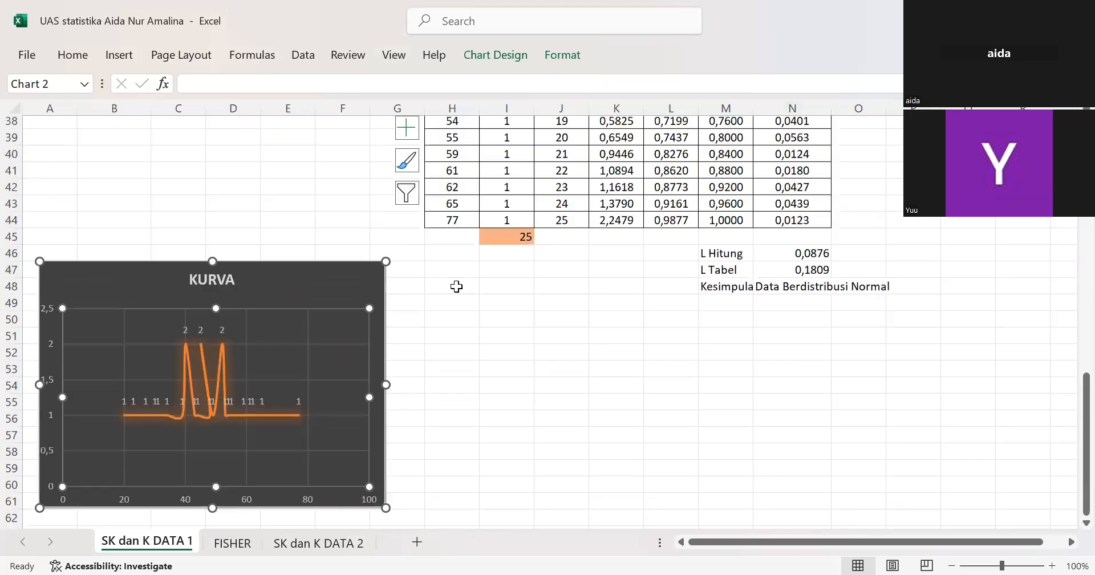
{"action": "scroll", "coordinate": [456, 287], "scroll_direction": "up", "scroll_amount": 8}
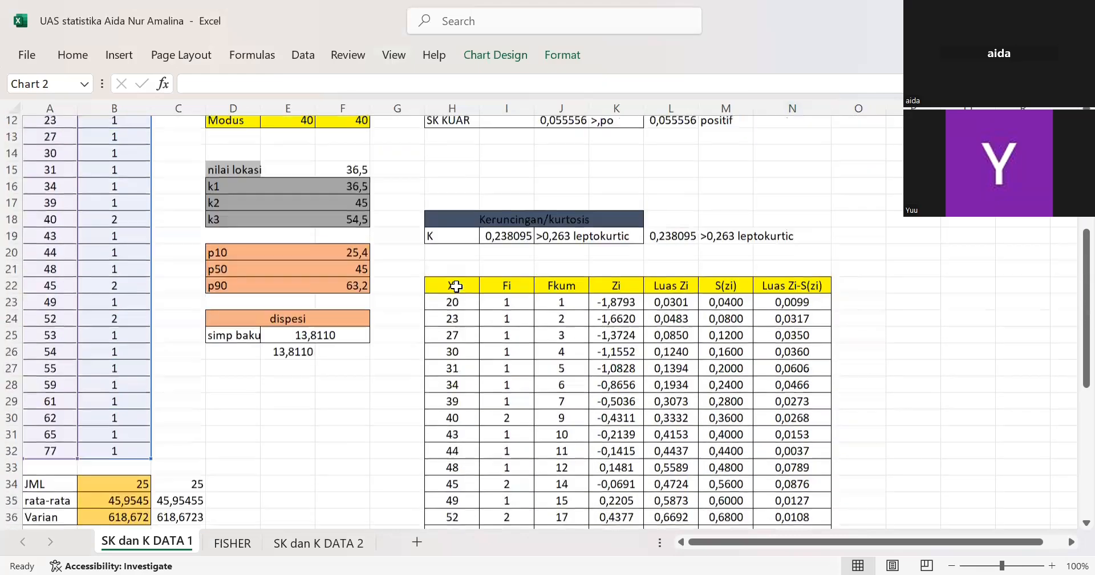
{"action": "scroll", "coordinate": [457, 286], "scroll_direction": "up", "scroll_amount": 2}
{"action": "scroll", "coordinate": [456, 286], "scroll_direction": "down", "scroll_amount": 4}
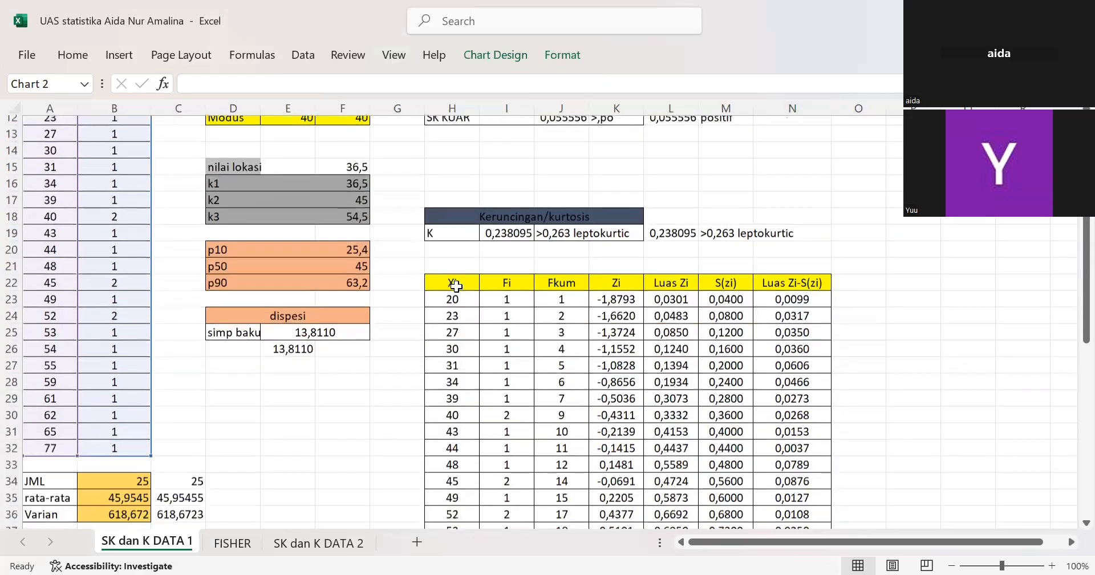
{"action": "scroll", "coordinate": [456, 286], "scroll_direction": "down", "scroll_amount": 5}
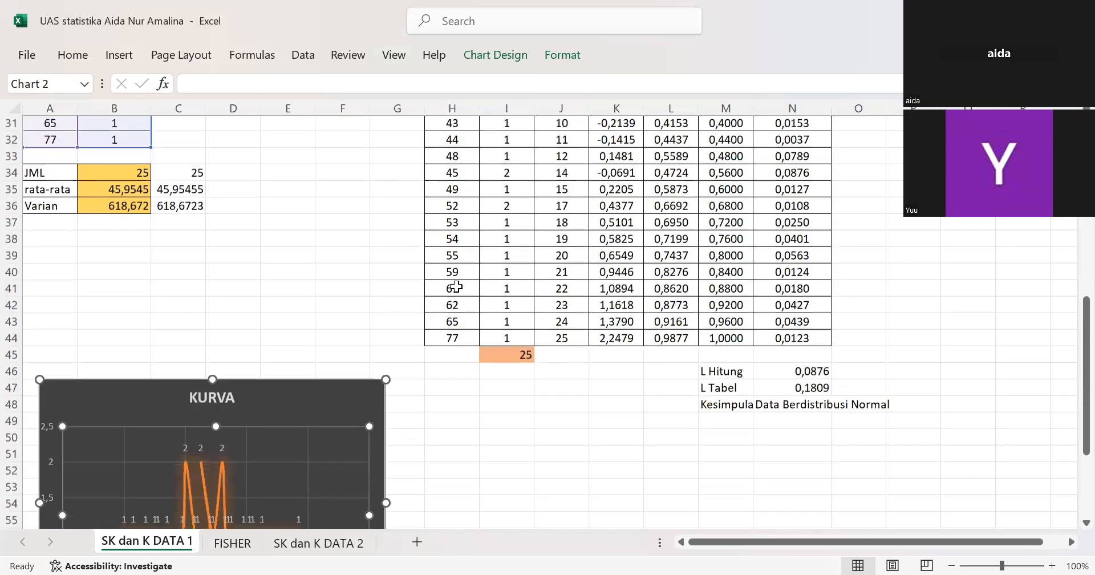
{"action": "scroll", "coordinate": [457, 286], "scroll_direction": "down", "scroll_amount": 1}
{"action": "scroll", "coordinate": [457, 286], "scroll_direction": "down", "scroll_amount": 1}
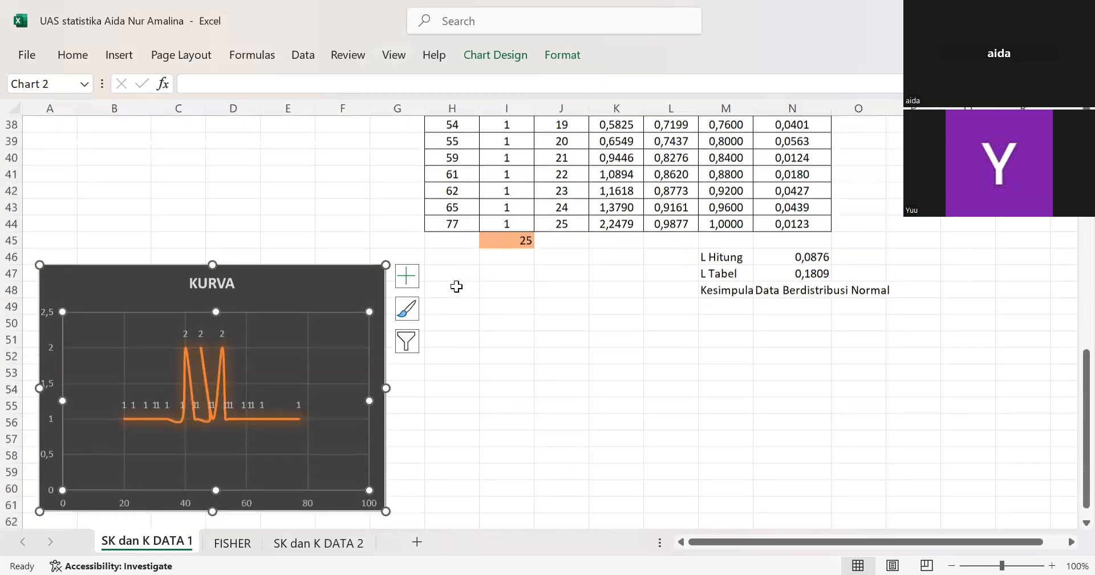
- Browse the recommended chart types for the KURVA chart and apply the X Y Scatter with Smooth Lines type
{"action": "left_click", "coordinate": [132, 60]}
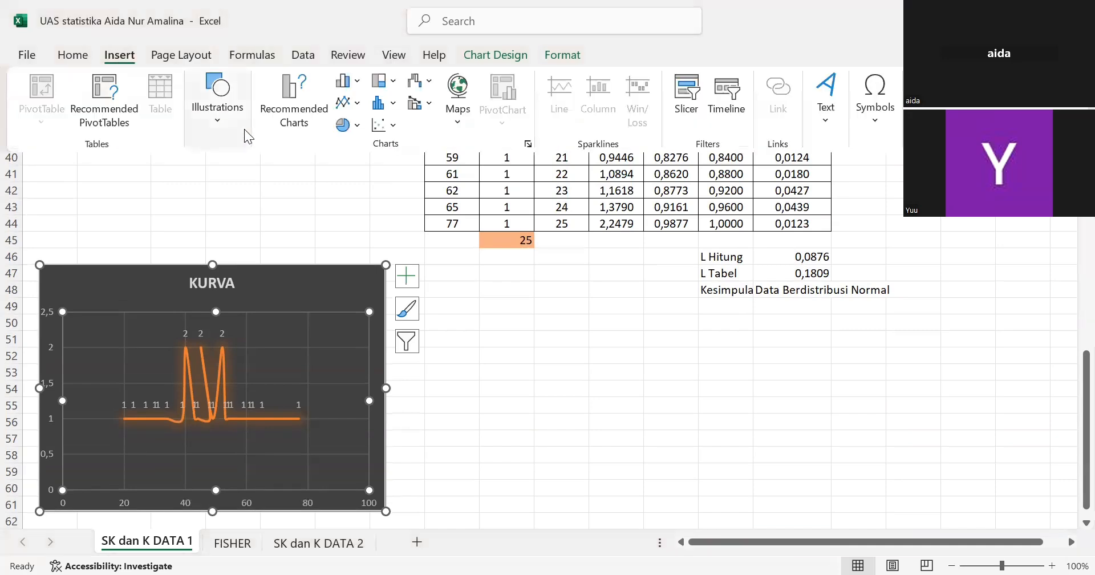
{"action": "left_click", "coordinate": [296, 122]}
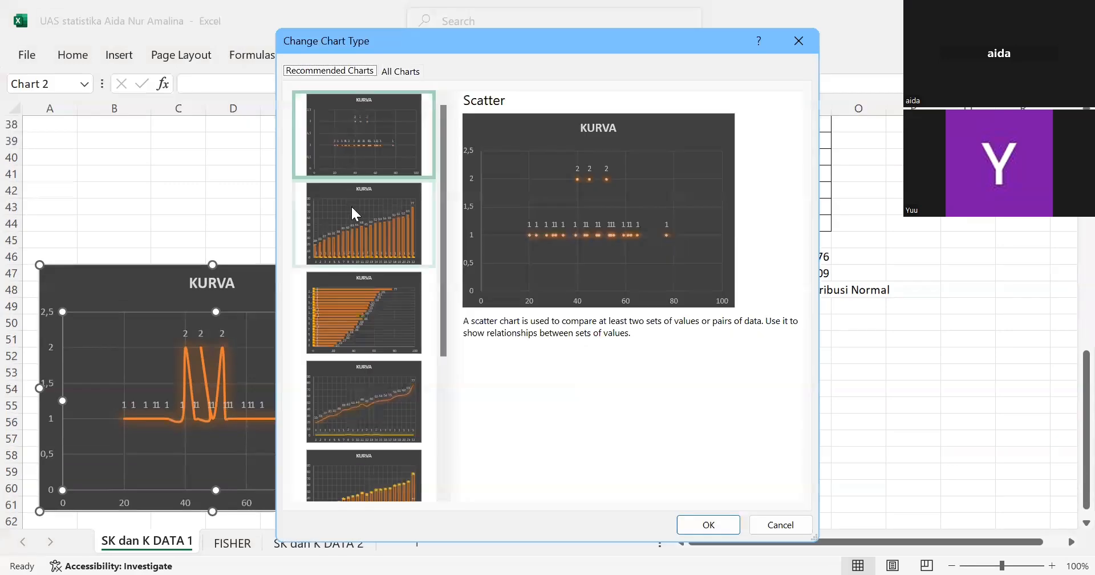
{"action": "scroll", "coordinate": [371, 309], "scroll_direction": "down", "scroll_amount": 3}
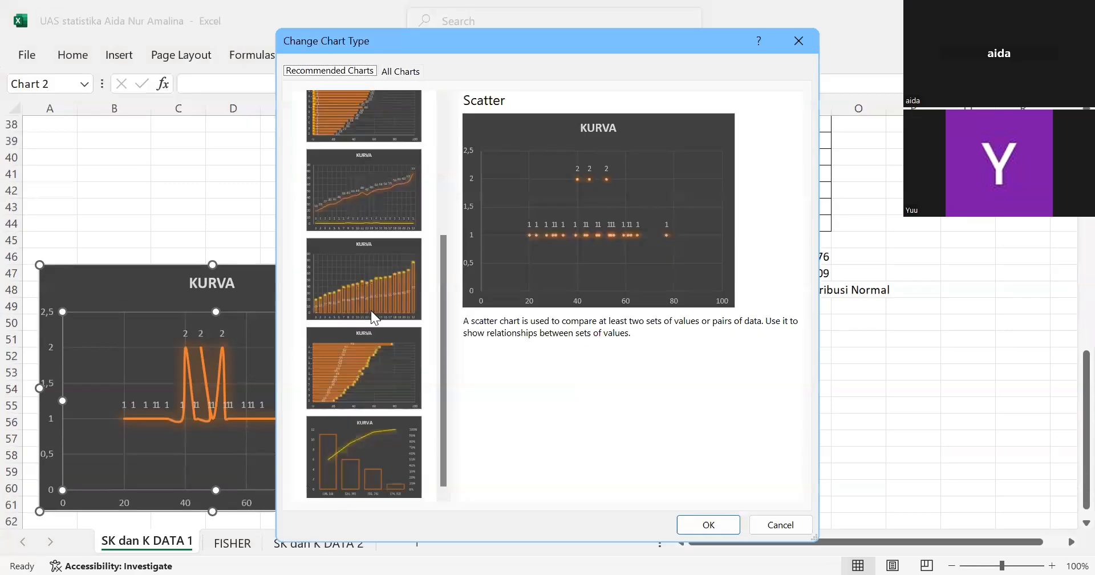
{"action": "scroll", "coordinate": [371, 310], "scroll_direction": "up", "scroll_amount": 3}
{"action": "scroll", "coordinate": [370, 309], "scroll_direction": "down", "scroll_amount": 3}
{"action": "scroll", "coordinate": [406, 253], "scroll_direction": "up", "scroll_amount": 3}
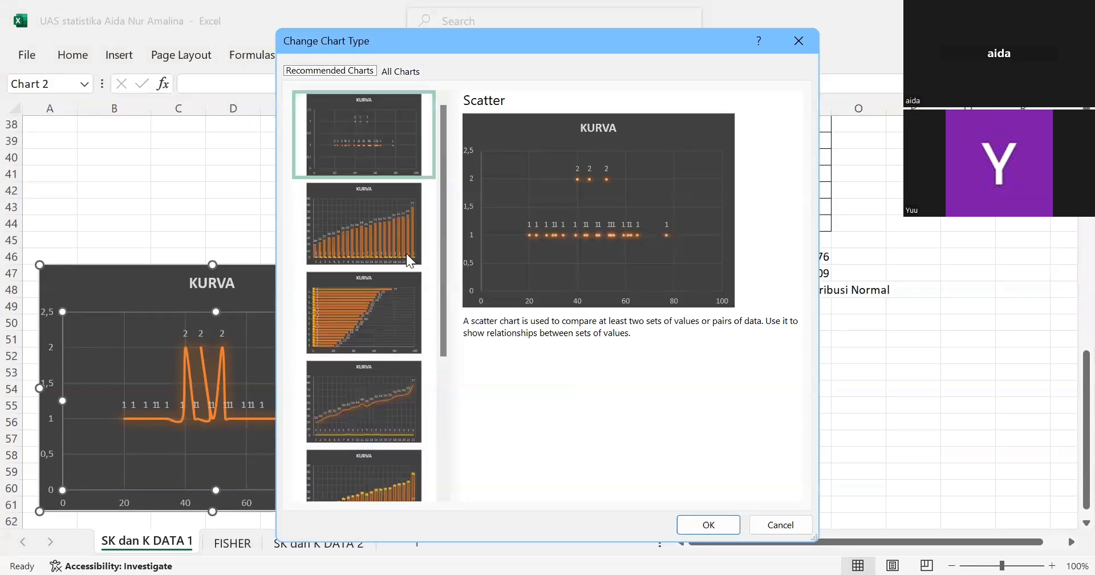
{"action": "left_click", "coordinate": [395, 72]}
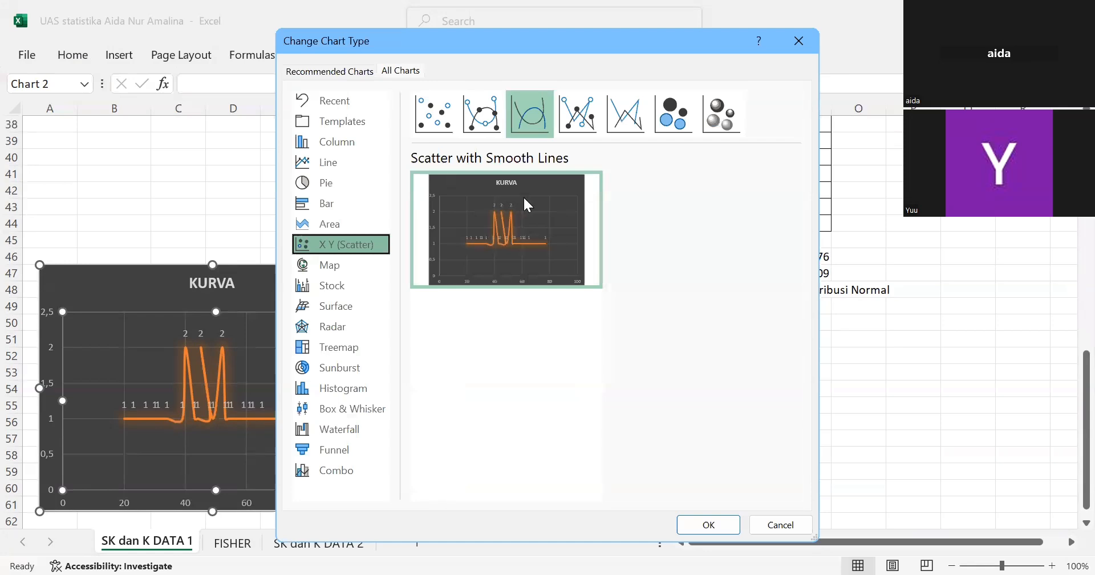
{"action": "mouse_move", "coordinate": [557, 202]}
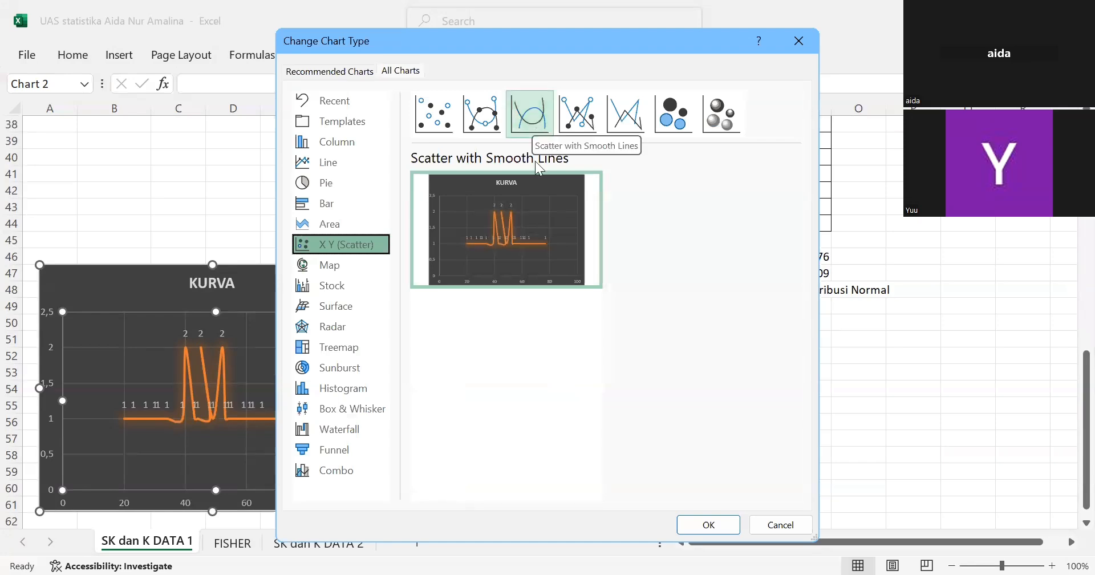
{"action": "left_click", "coordinate": [705, 525]}
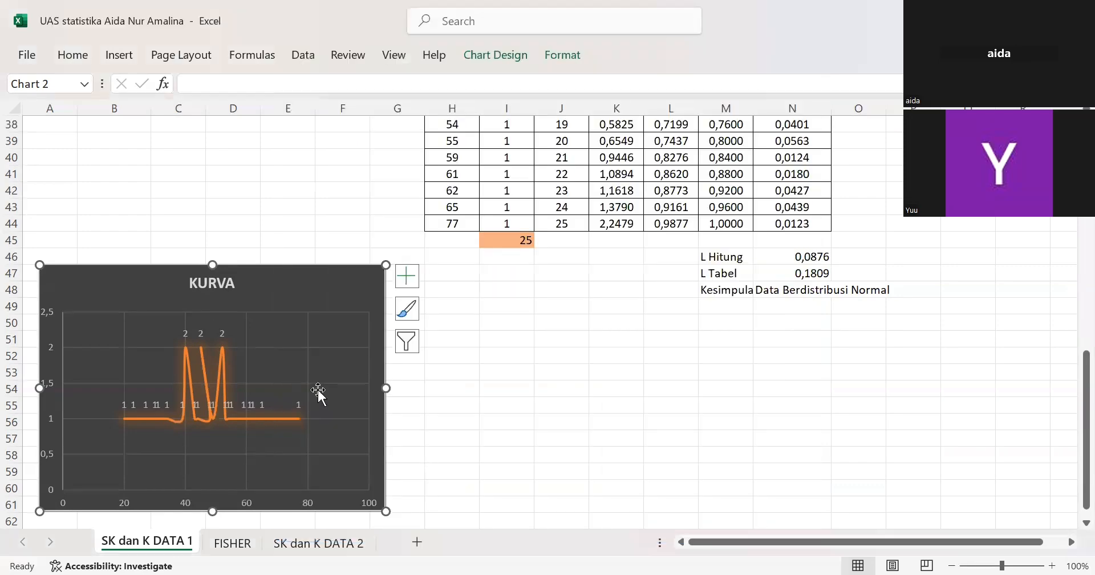
{"action": "scroll", "coordinate": [317, 389], "scroll_direction": "up", "scroll_amount": 3}
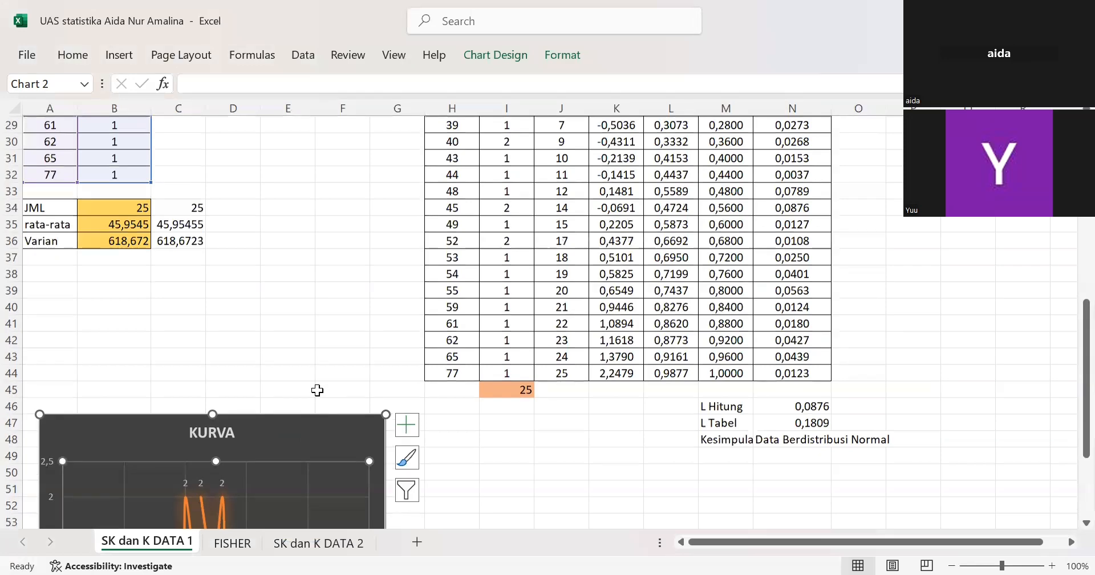
- Review the frequency, central tendency, skewness and normality tables on the SK dan K DATA 1 sheet
{"action": "key", "text": "space"}
{"action": "scroll", "coordinate": [260, 301], "scroll_direction": "up", "scroll_amount": 3}
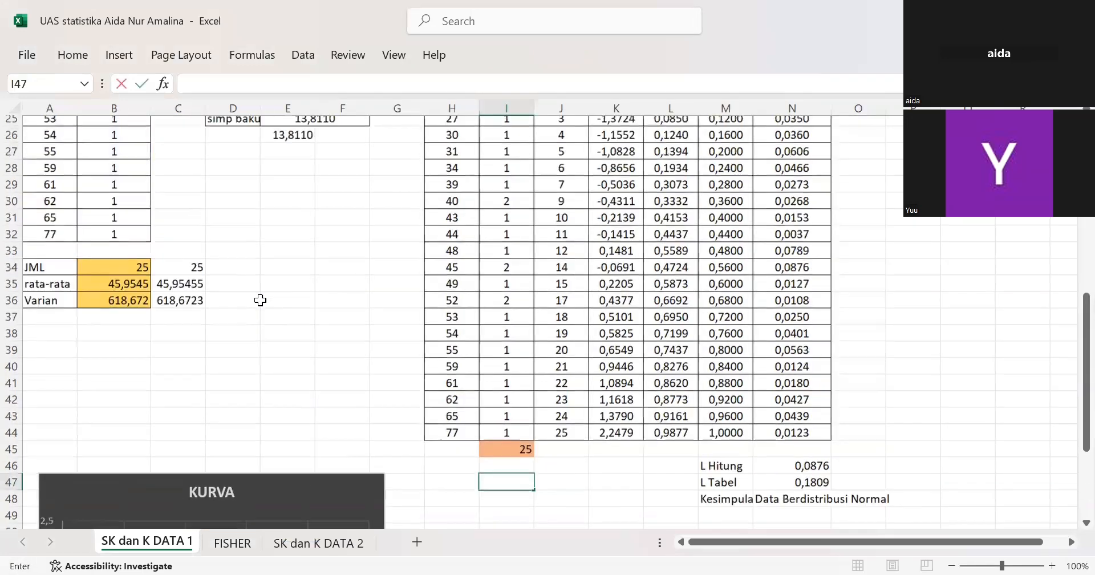
{"action": "scroll", "coordinate": [144, 264], "scroll_direction": "up", "scroll_amount": 2}
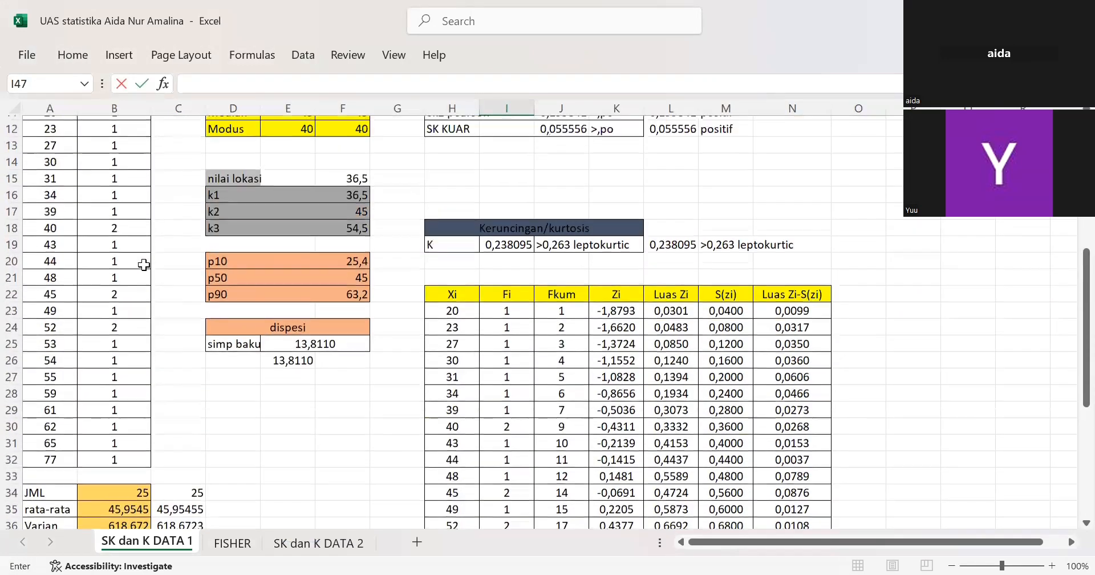
{"action": "scroll", "coordinate": [117, 278], "scroll_direction": "up", "scroll_amount": 2}
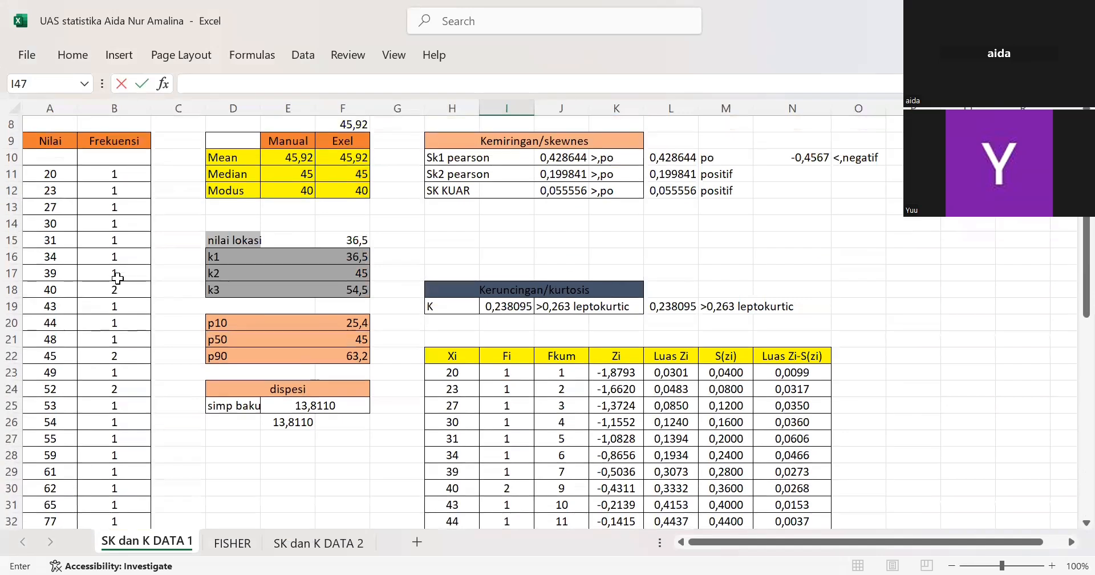
- Compare the SK dan K DATA 2 sheet with SK dan K DATA 1, finishing at the DATA 2 values in A2:E7
{"action": "left_click", "coordinate": [314, 545]}
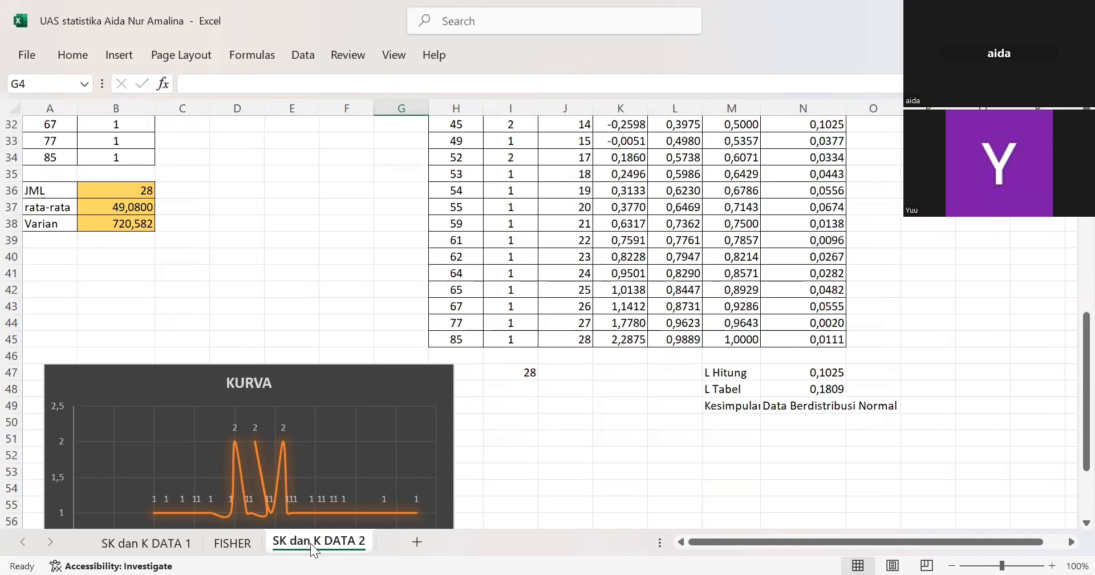
{"action": "scroll", "coordinate": [317, 490], "scroll_direction": "up", "scroll_amount": 5}
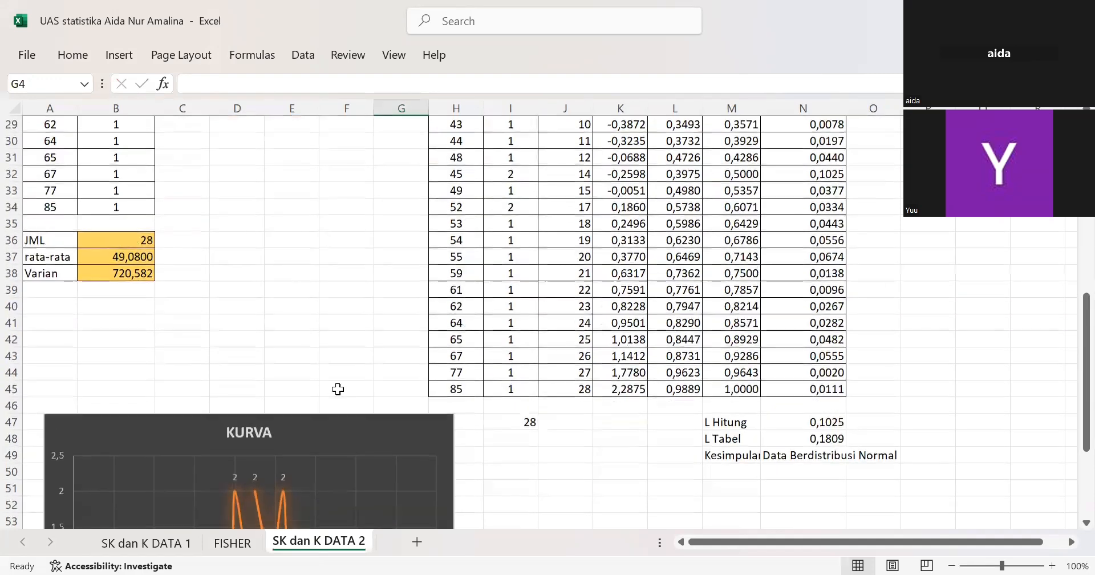
{"action": "scroll", "coordinate": [338, 389], "scroll_direction": "up", "scroll_amount": 3}
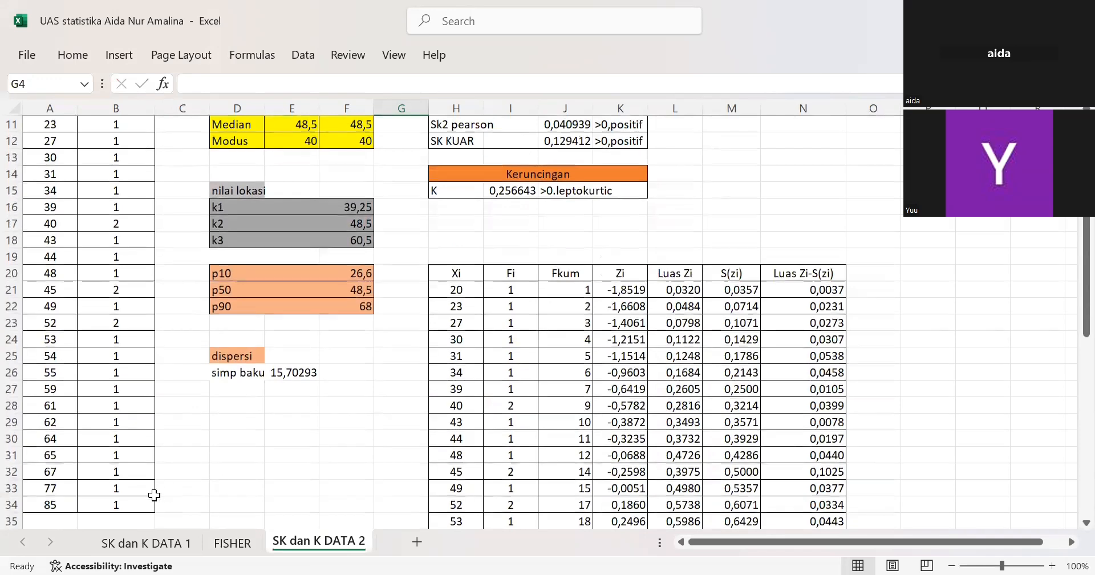
{"action": "left_click", "coordinate": [135, 549]}
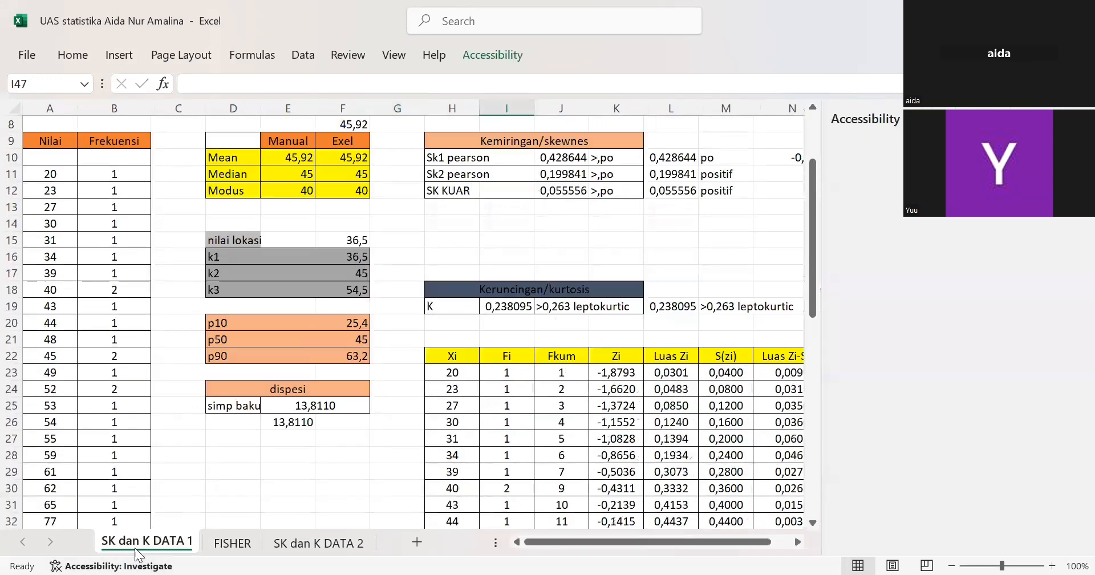
{"action": "scroll", "coordinate": [350, 361], "scroll_direction": "up", "scroll_amount": 1}
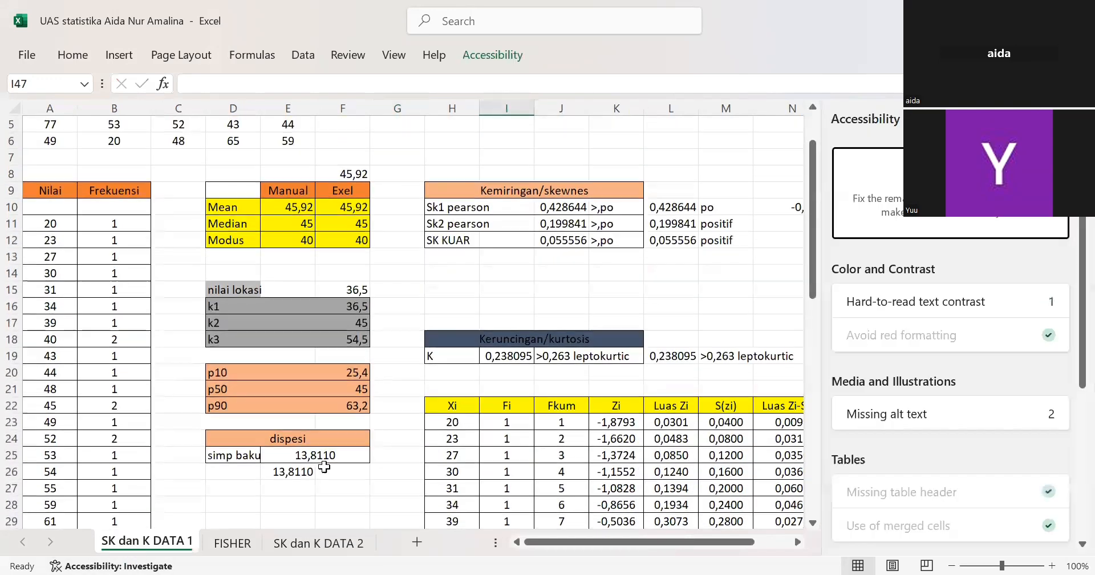
{"action": "left_click", "coordinate": [321, 543]}
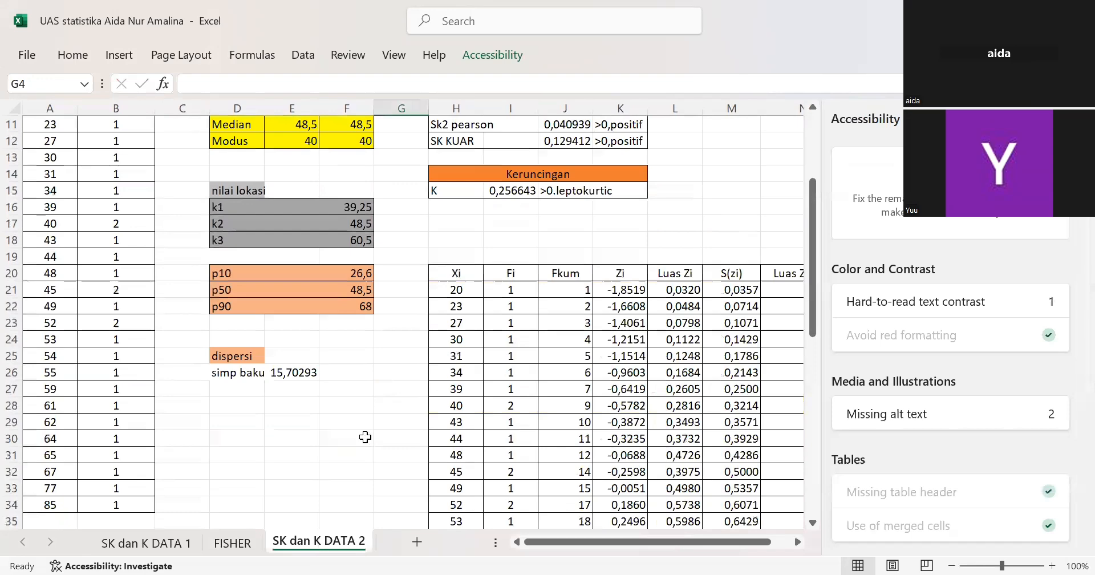
{"action": "scroll", "coordinate": [365, 437], "scroll_direction": "up", "scroll_amount": 3}
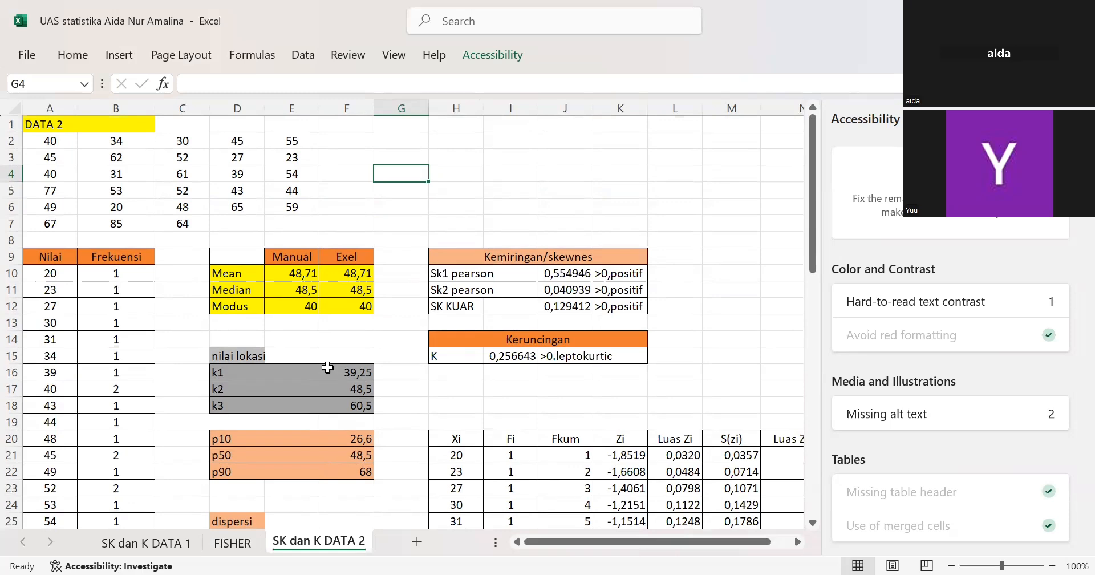
- Review the Nilai and Frekuensi table and the mean, location, skewness and Keruncingan tables for data 2
{"action": "scroll", "coordinate": [328, 368], "scroll_direction": "down", "scroll_amount": 2}
{"action": "left_click", "coordinate": [650, 321]}
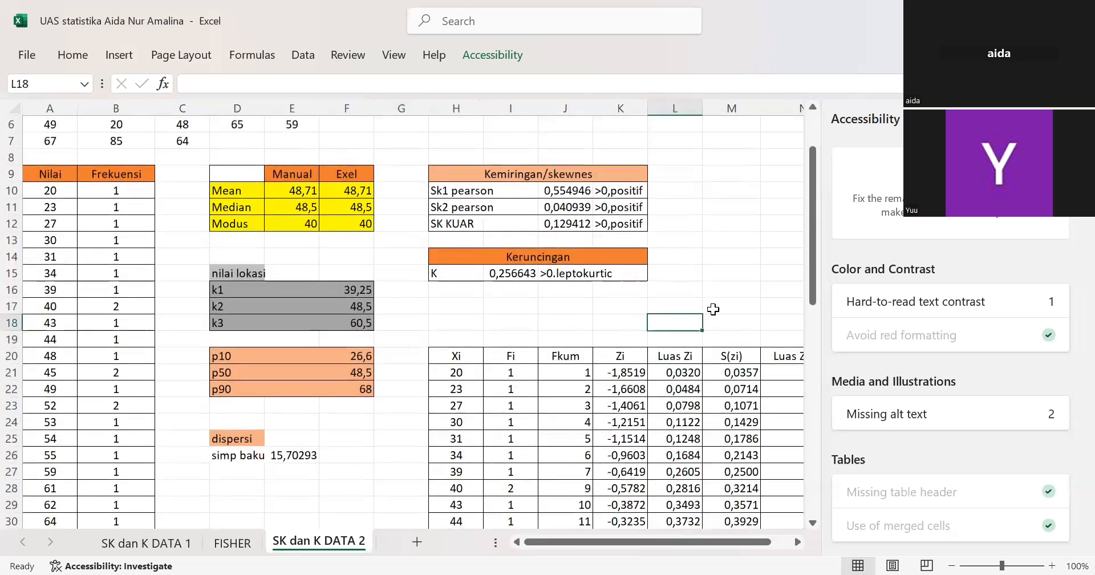
{"action": "left_click", "coordinate": [714, 309]}
{"action": "scroll", "coordinate": [712, 306], "scroll_direction": "right", "scroll_amount": 1}
{"action": "scroll", "coordinate": [684, 303], "scroll_direction": "left", "scroll_amount": 1}
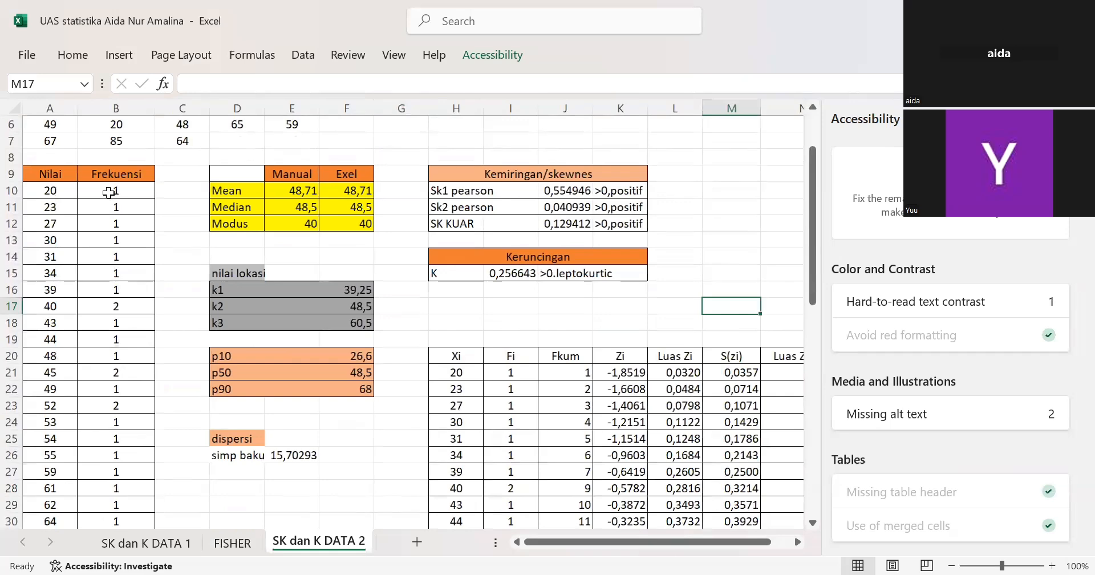
{"action": "scroll", "coordinate": [109, 193], "scroll_direction": "up", "scroll_amount": 2}
{"action": "scroll", "coordinate": [109, 192], "scroll_direction": "down", "scroll_amount": 3}
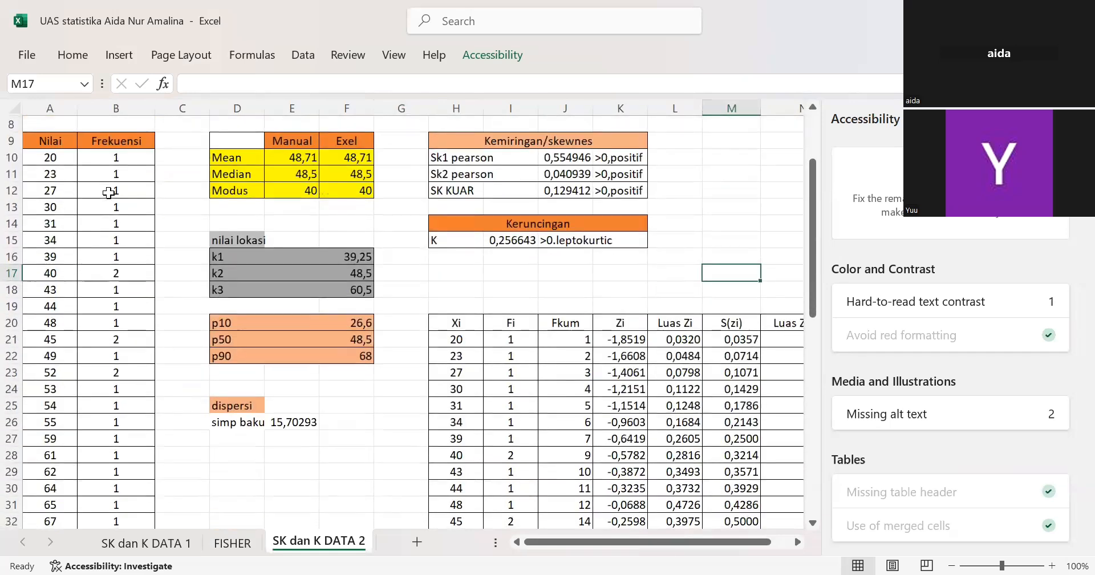
{"action": "scroll", "coordinate": [109, 193], "scroll_direction": "down", "scroll_amount": 4}
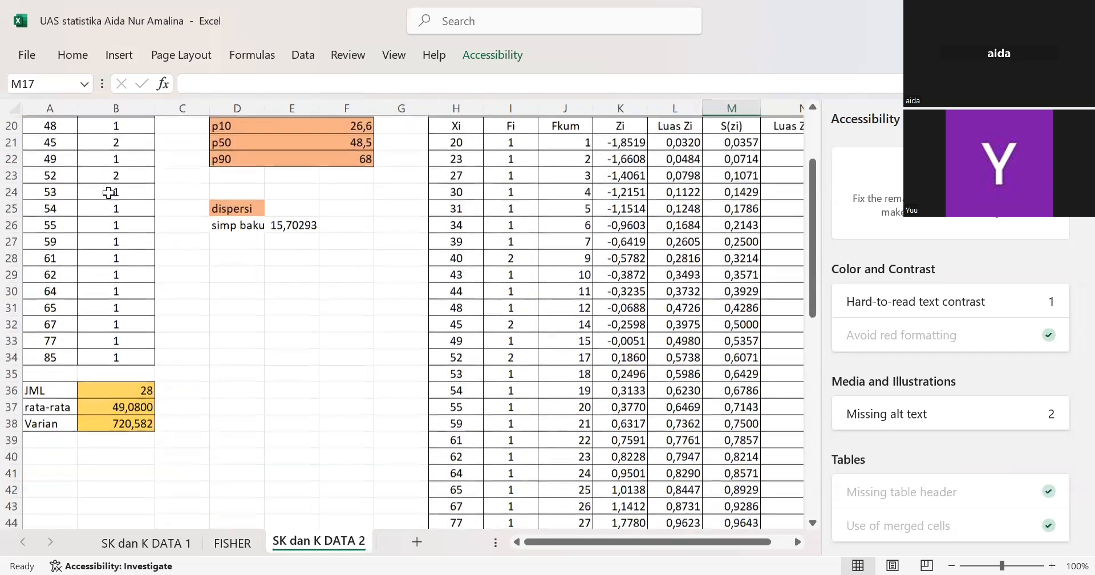
- Check the JML formula in B36 and the rata-rata and Varian cells beneath it for data 2
{"action": "left_click", "coordinate": [123, 387]}
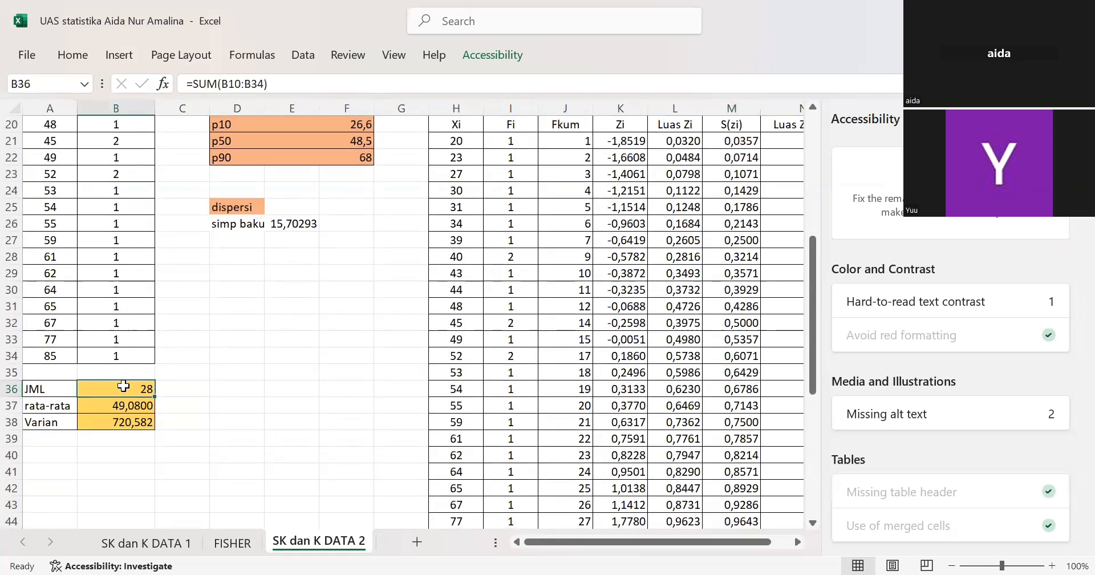
{"action": "scroll", "coordinate": [123, 386], "scroll_direction": "up", "scroll_amount": 1}
{"action": "scroll", "coordinate": [123, 387], "scroll_direction": "down", "scroll_amount": 1}
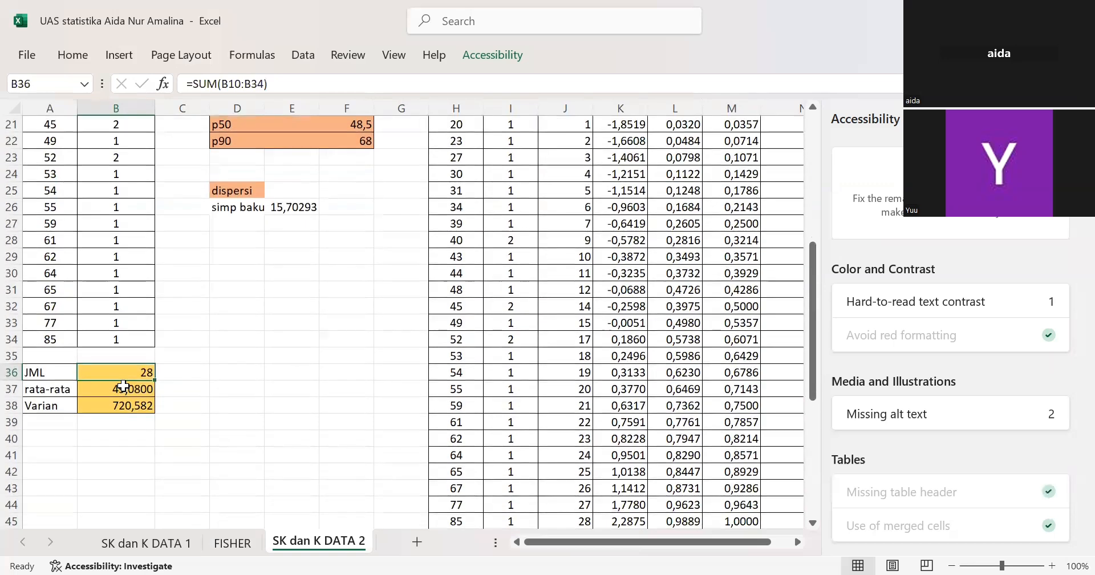
{"action": "scroll", "coordinate": [329, 210], "scroll_direction": "down", "scroll_amount": 3}
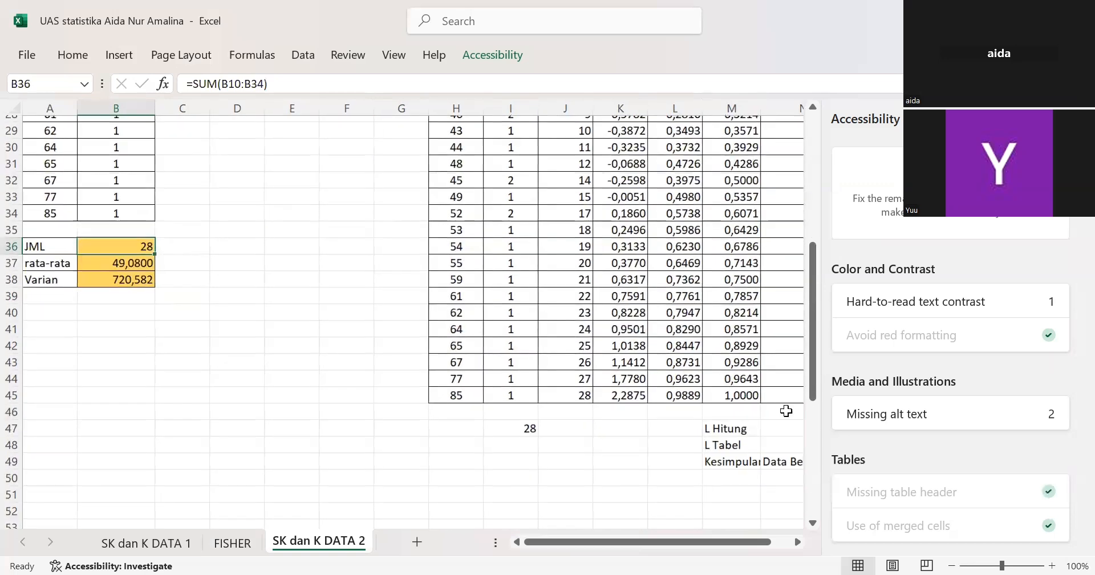
- Close the accessibility checker and inspect L Hitung, the L Tabel formula in N48 and the conclusion for data 2
{"action": "left_click", "coordinate": [675, 504]}
{"action": "scroll", "coordinate": [679, 502], "scroll_direction": "right", "scroll_amount": 1}
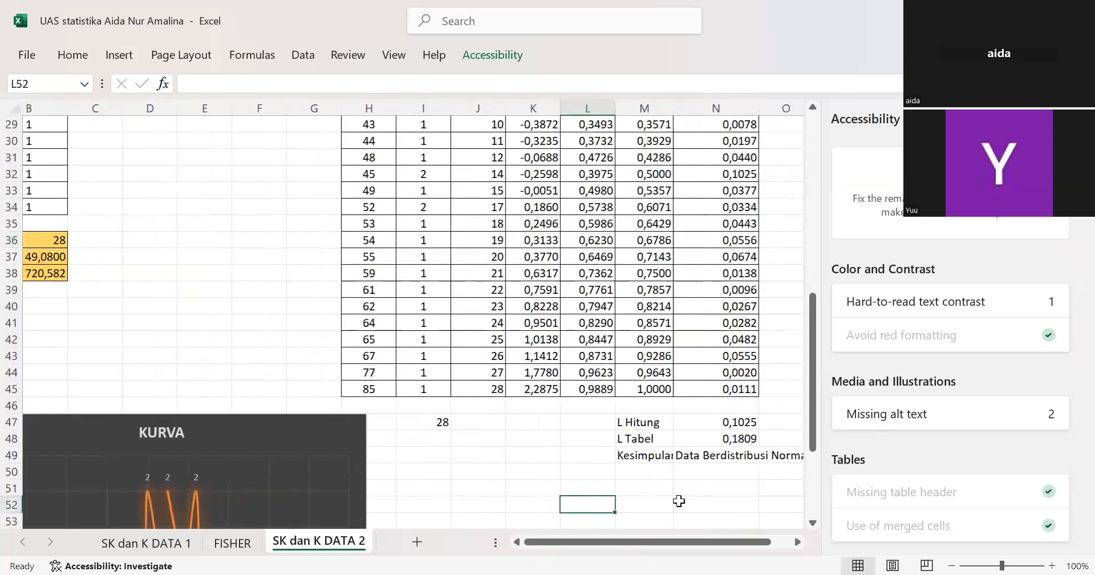
{"action": "left_click", "coordinate": [764, 473]}
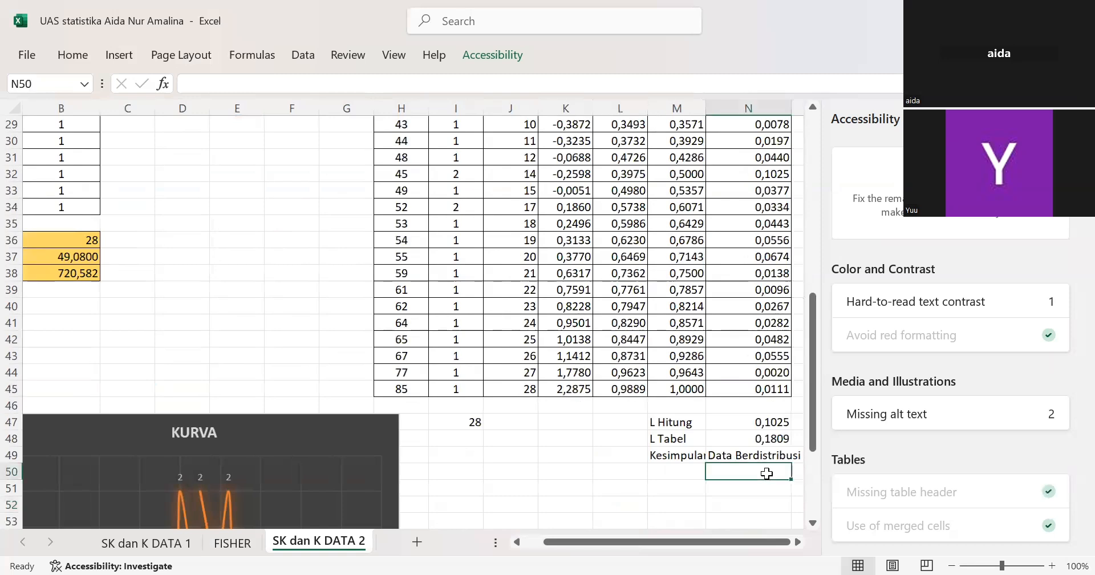
{"action": "scroll", "coordinate": [766, 473], "scroll_direction": "left", "scroll_amount": 1}
{"action": "left_click", "coordinate": [1062, 119]}
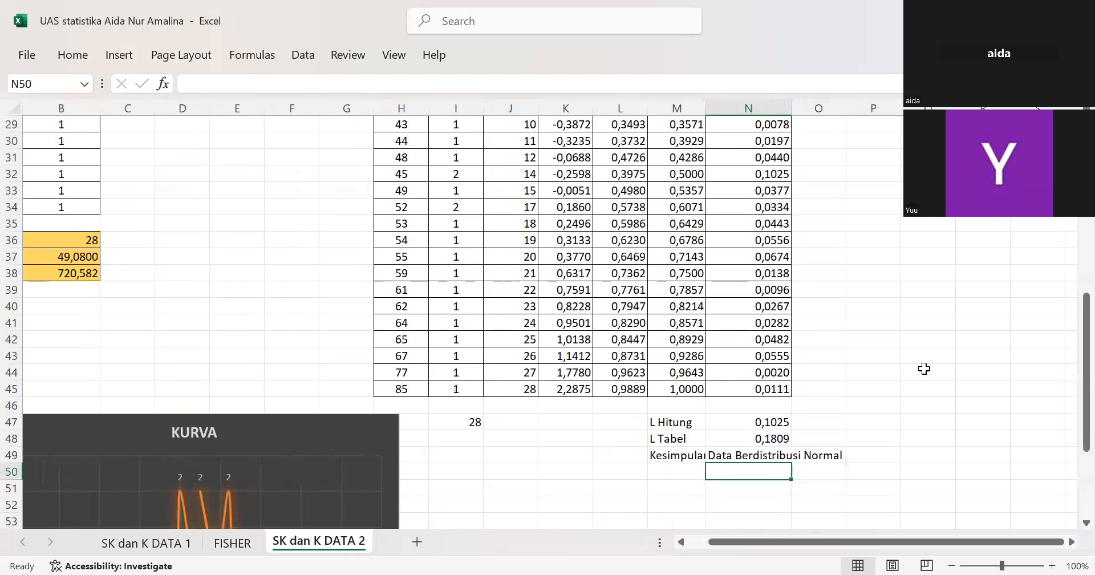
{"action": "left_click", "coordinate": [780, 437]}
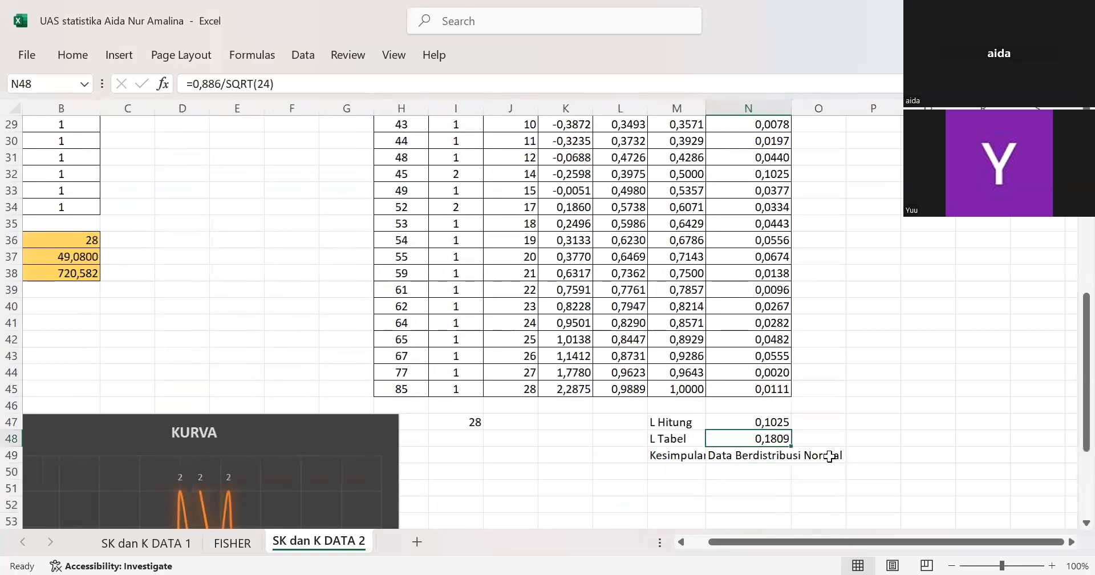
{"action": "scroll", "coordinate": [391, 441], "scroll_direction": "down", "scroll_amount": 2}
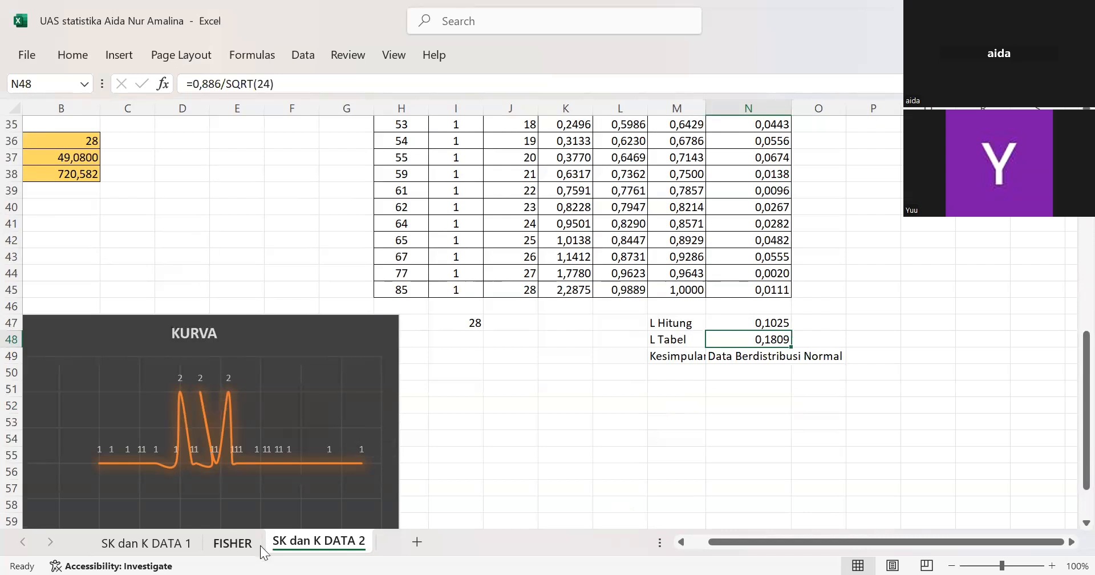
- Examine the KETERANGAN, K1 and K2 headings on the FISHER sheet, referring briefly to the SK dan K DATA 2 sheet
{"action": "left_click", "coordinate": [233, 543]}
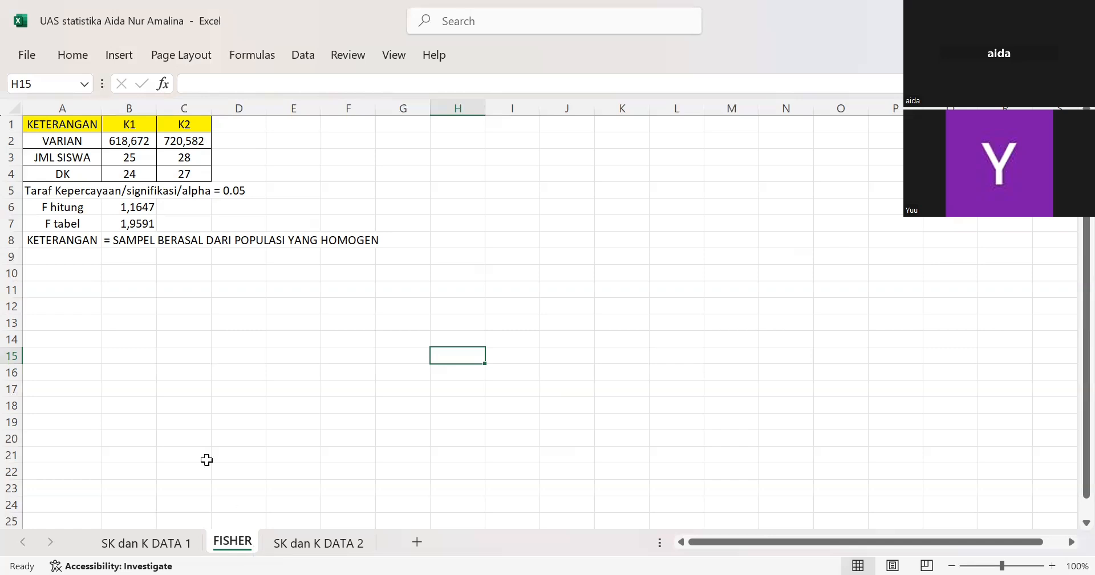
{"action": "left_click", "coordinate": [72, 121]}
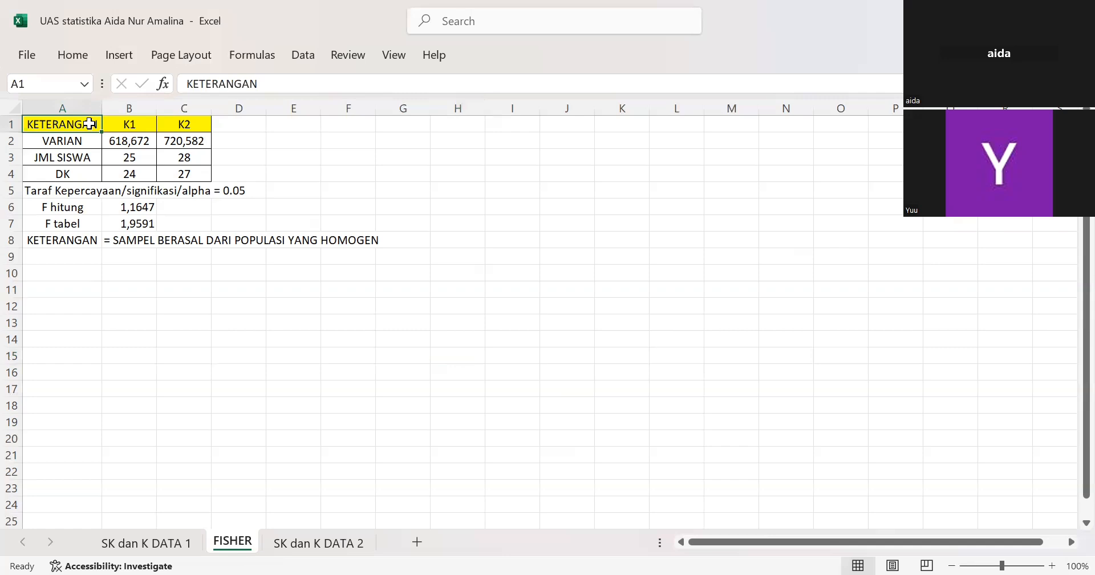
{"action": "left_click", "coordinate": [118, 124]}
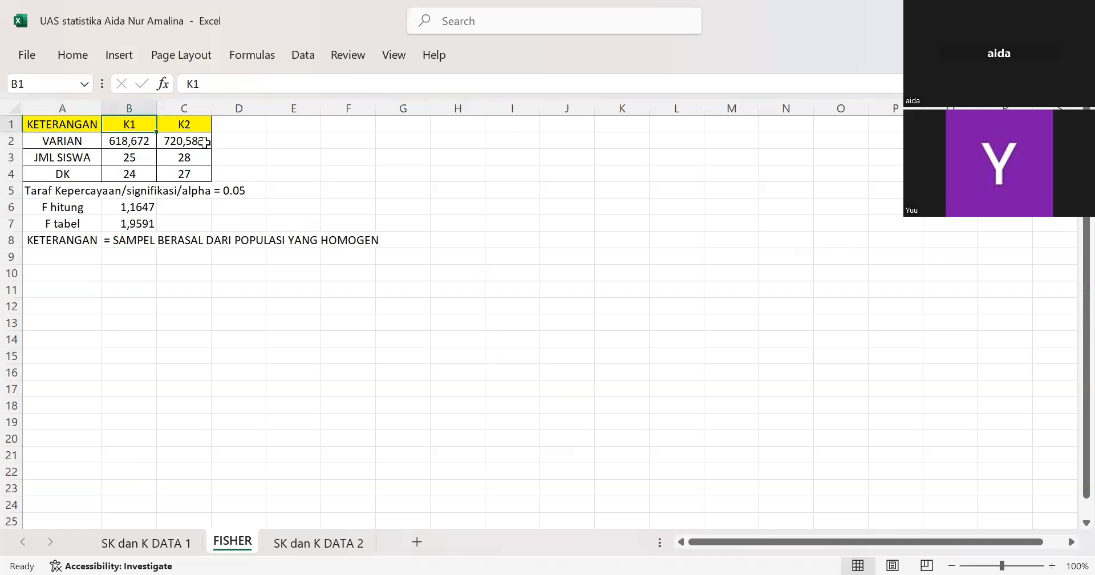
{"action": "left_click", "coordinate": [190, 122]}
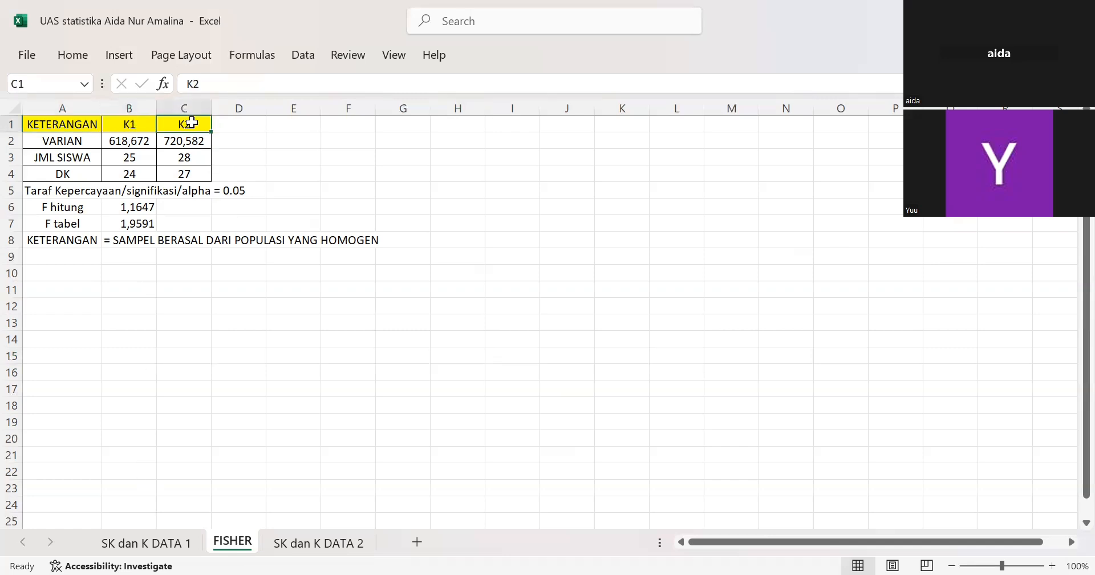
{"action": "left_click", "coordinate": [323, 549]}
{"action": "scroll", "coordinate": [299, 450], "scroll_direction": "up", "scroll_amount": 2}
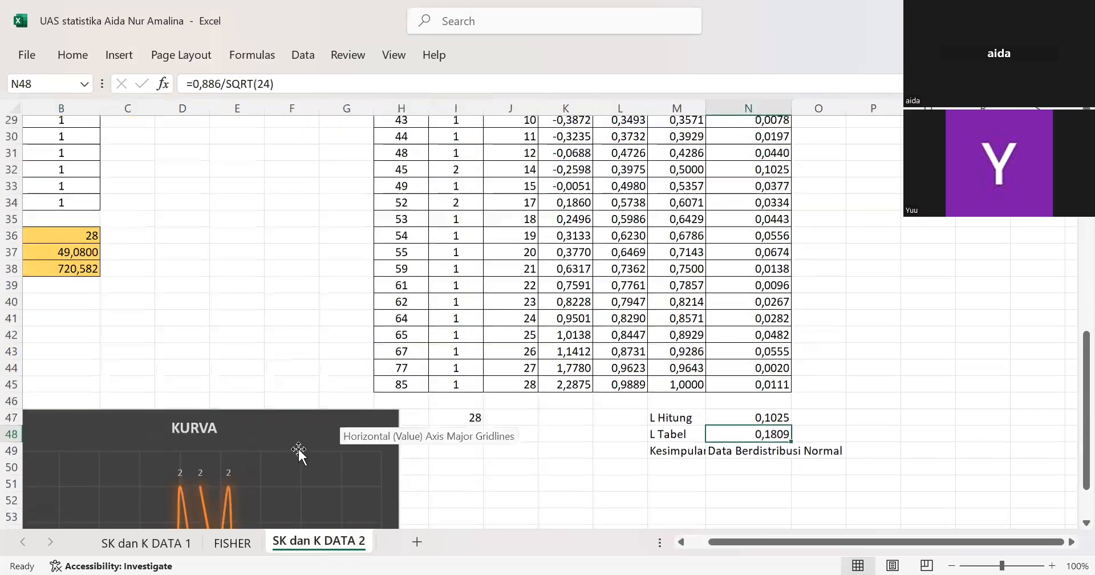
{"action": "left_click", "coordinate": [233, 543]}
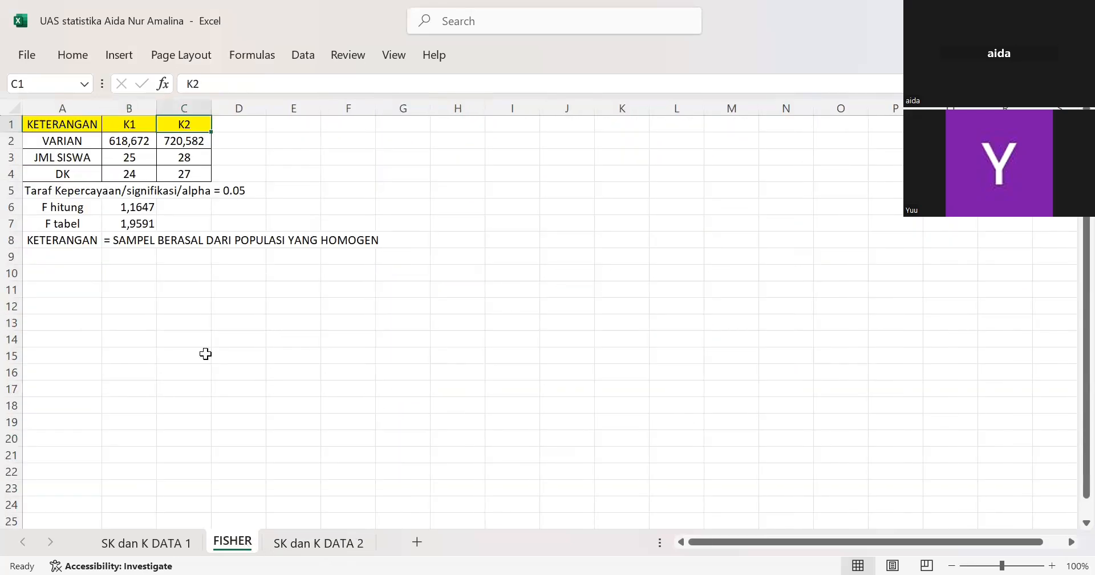
- Trace the K1 VARIAN in B2 of the FISHER sheet to the Varian formula in B36 on SK dan K DATA 1
{"action": "left_click", "coordinate": [89, 141]}
{"action": "left_click", "coordinate": [116, 141]}
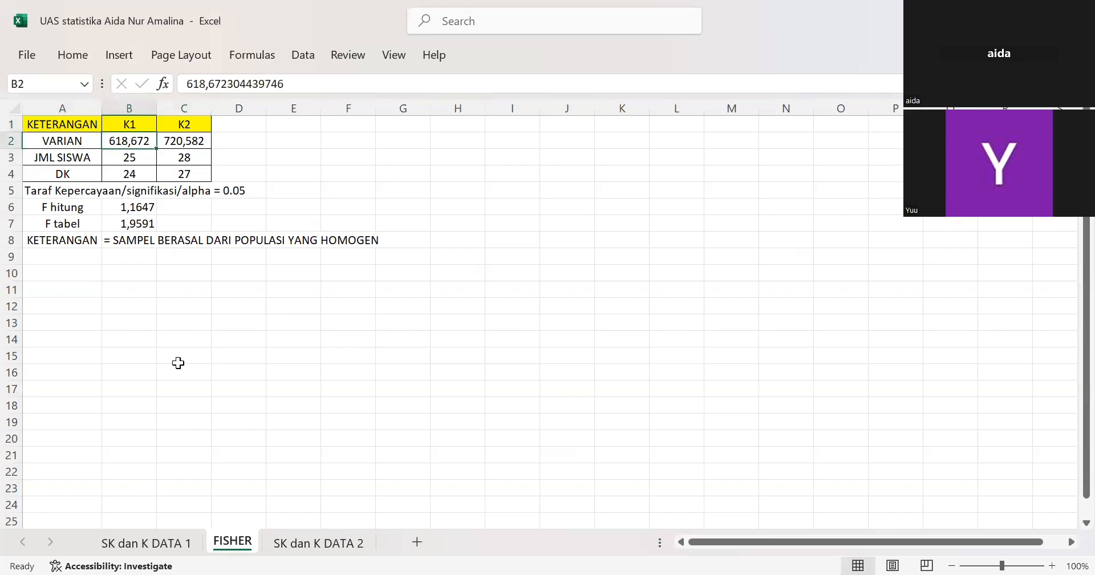
{"action": "left_click", "coordinate": [152, 545]}
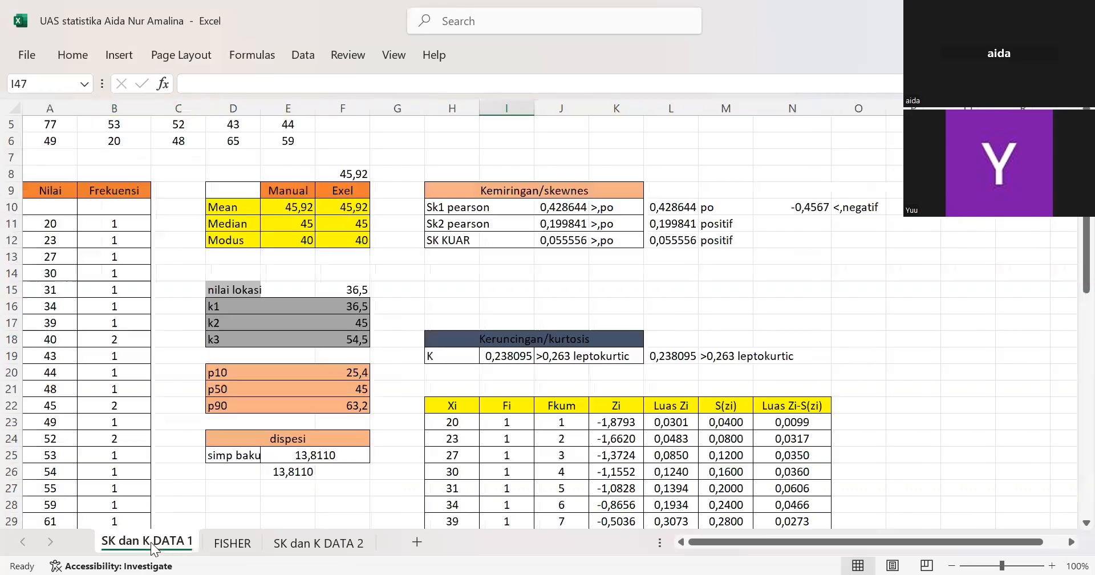
{"action": "scroll", "coordinate": [173, 495], "scroll_direction": "down", "scroll_amount": 3}
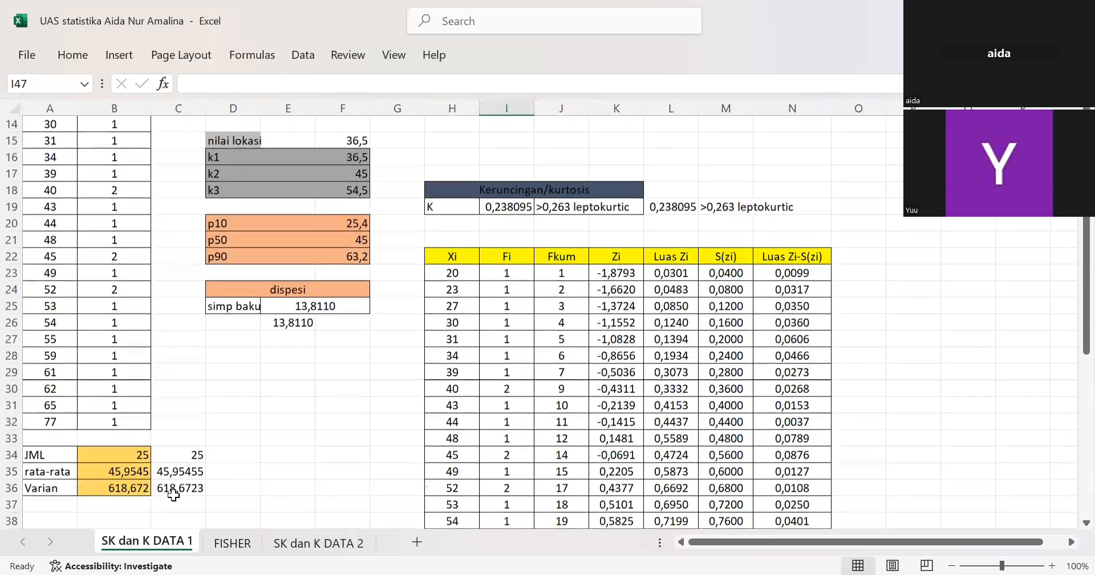
{"action": "left_click", "coordinate": [125, 490]}
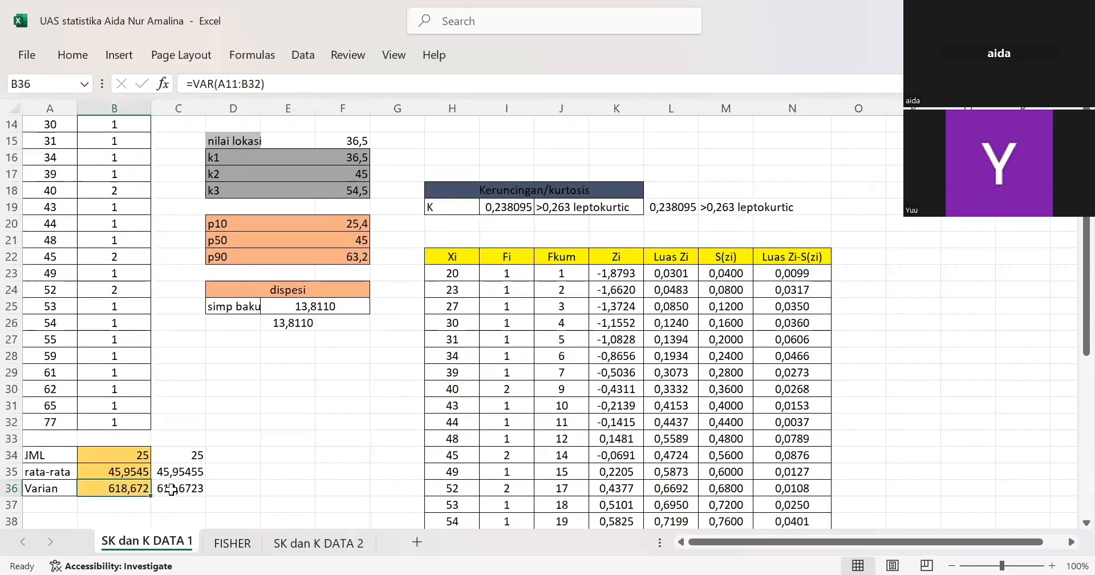
- Trace the K2 VARIAN in C2 of the FISHER sheet to the Varian cell in B38 on SK dan K DATA 2
{"action": "left_click", "coordinate": [250, 546]}
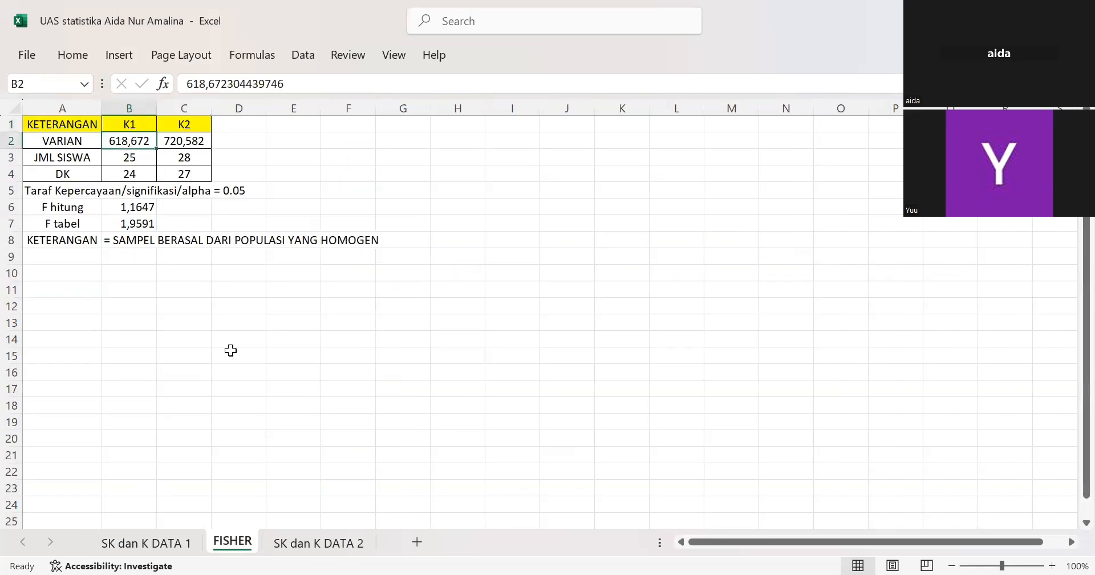
{"action": "left_click", "coordinate": [189, 142]}
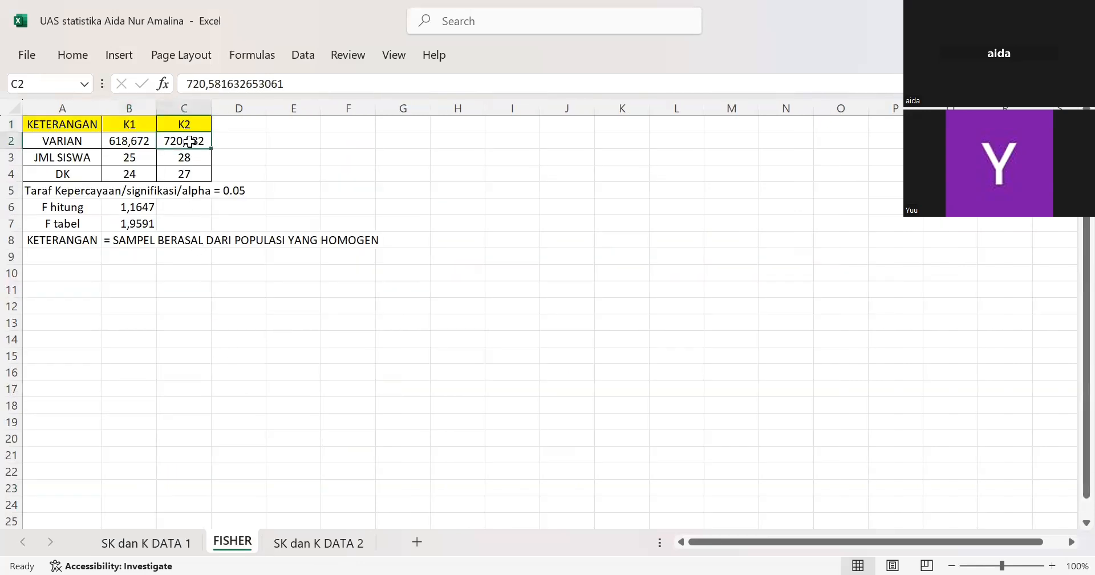
{"action": "left_click", "coordinate": [301, 546]}
{"action": "scroll", "coordinate": [211, 477], "scroll_direction": "down", "scroll_amount": 4}
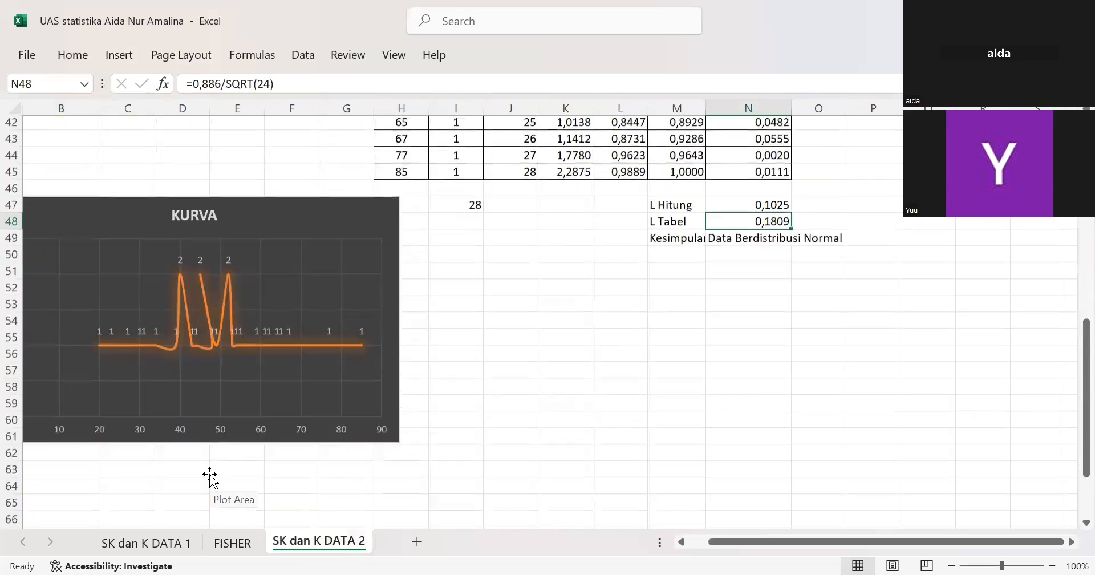
{"action": "scroll", "coordinate": [211, 477], "scroll_direction": "up", "scroll_amount": 2}
{"action": "scroll", "coordinate": [210, 477], "scroll_direction": "up", "scroll_amount": 2}
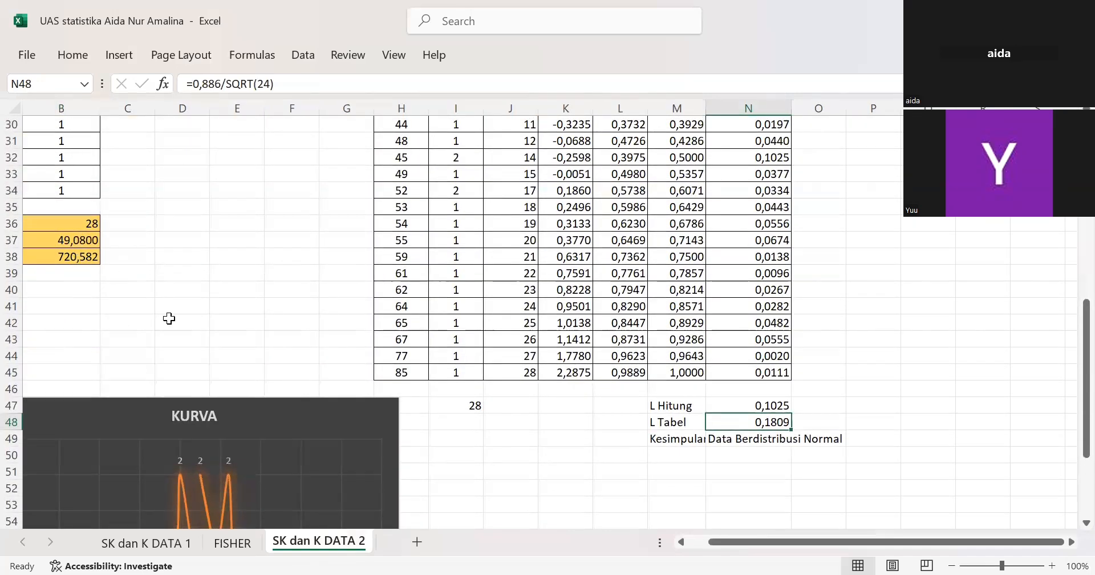
{"action": "left_click", "coordinate": [257, 545]}
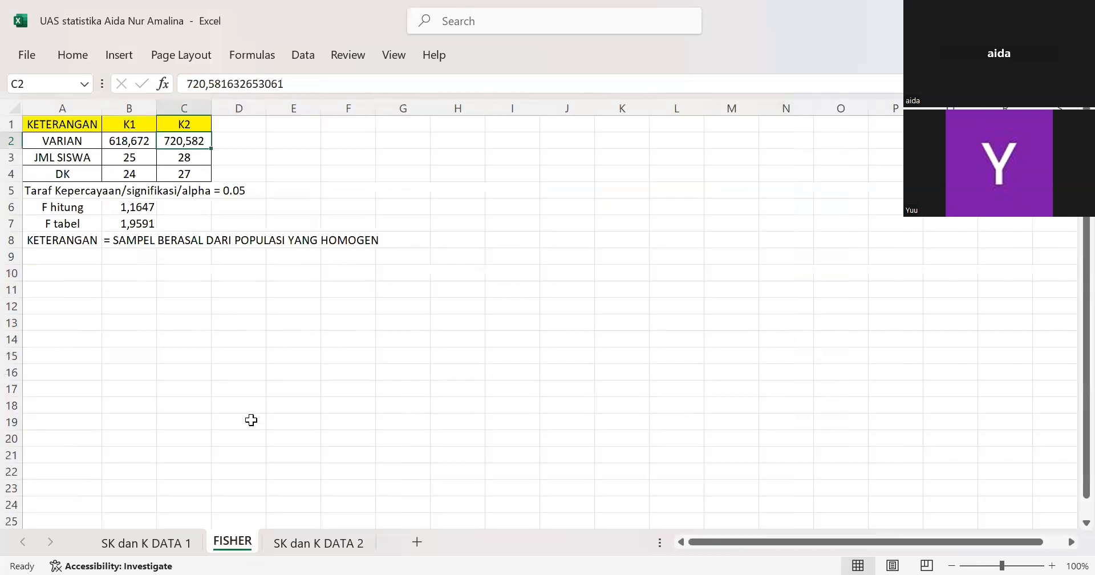
- Examine the JML SISWA values and the DK formulas in row 4 for K1 and K2 on the FISHER sheet
{"action": "left_click", "coordinate": [123, 157]}
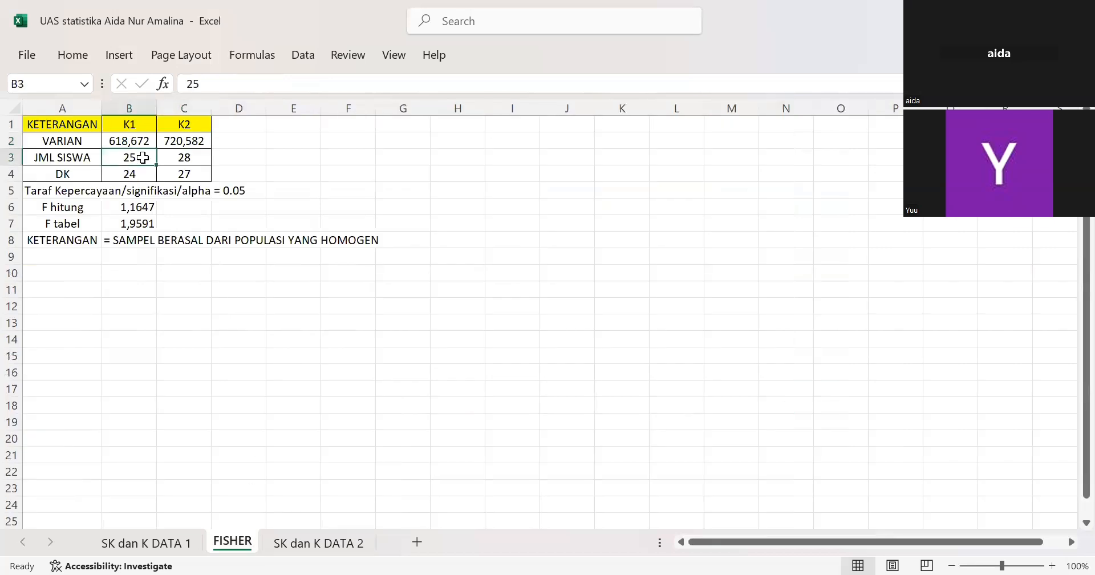
{"action": "left_click", "coordinate": [175, 159]}
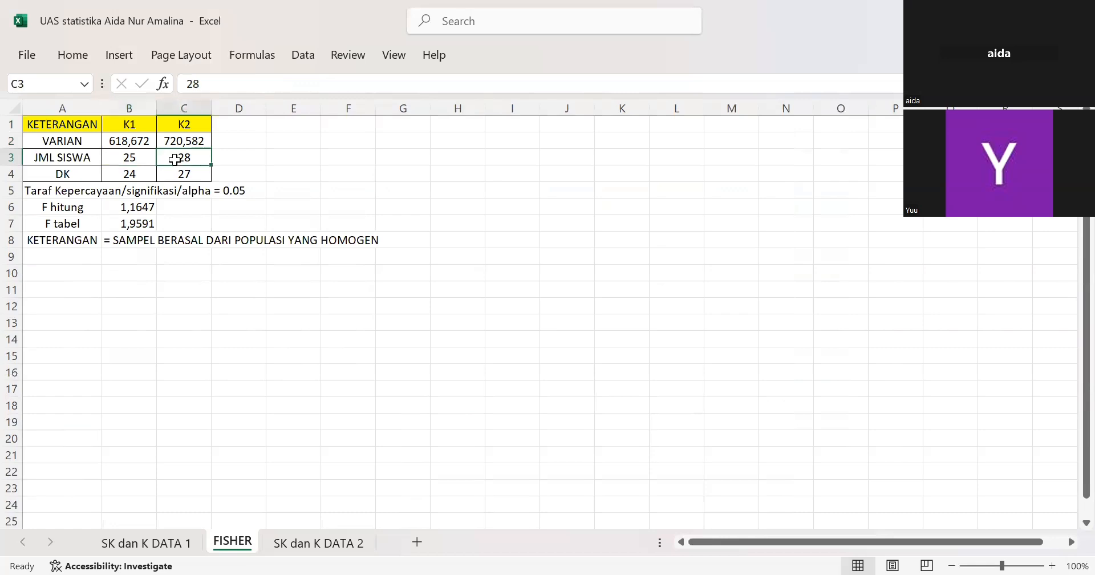
{"action": "left_click", "coordinate": [82, 171]}
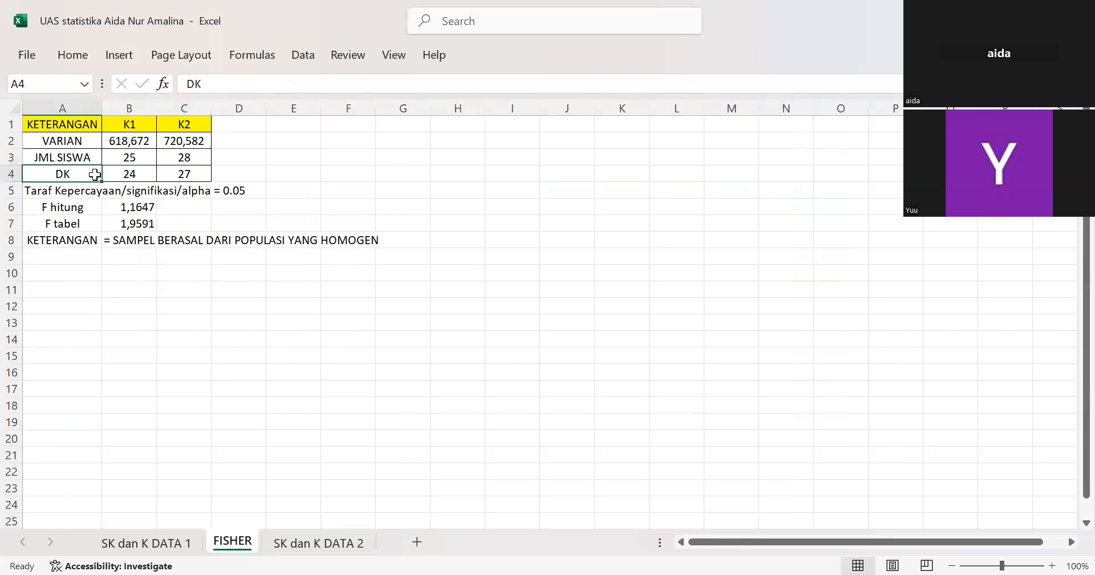
{"action": "left_click", "coordinate": [131, 174]}
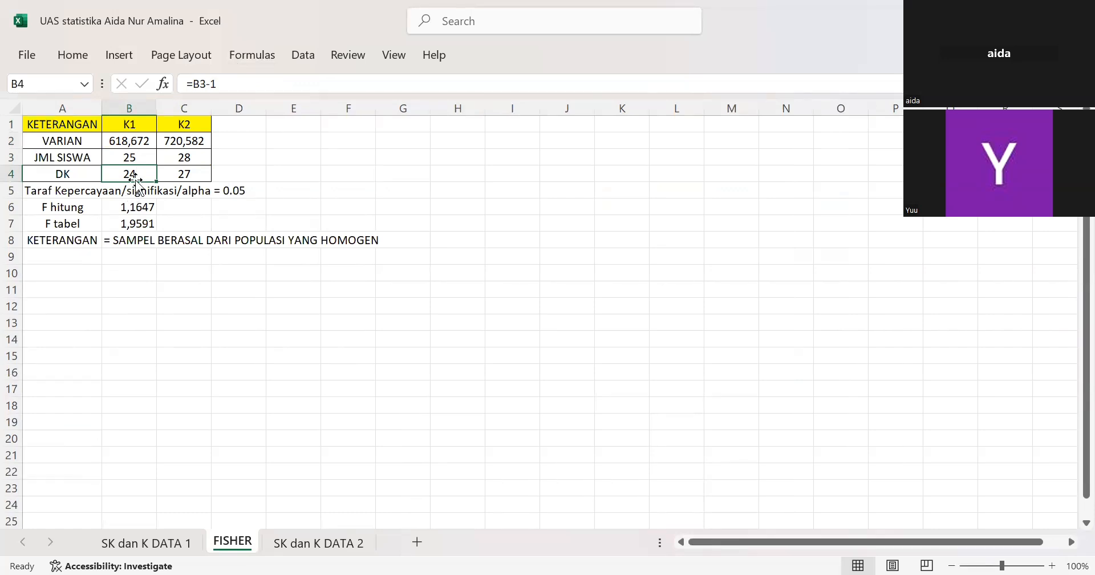
{"action": "left_click", "coordinate": [175, 172]}
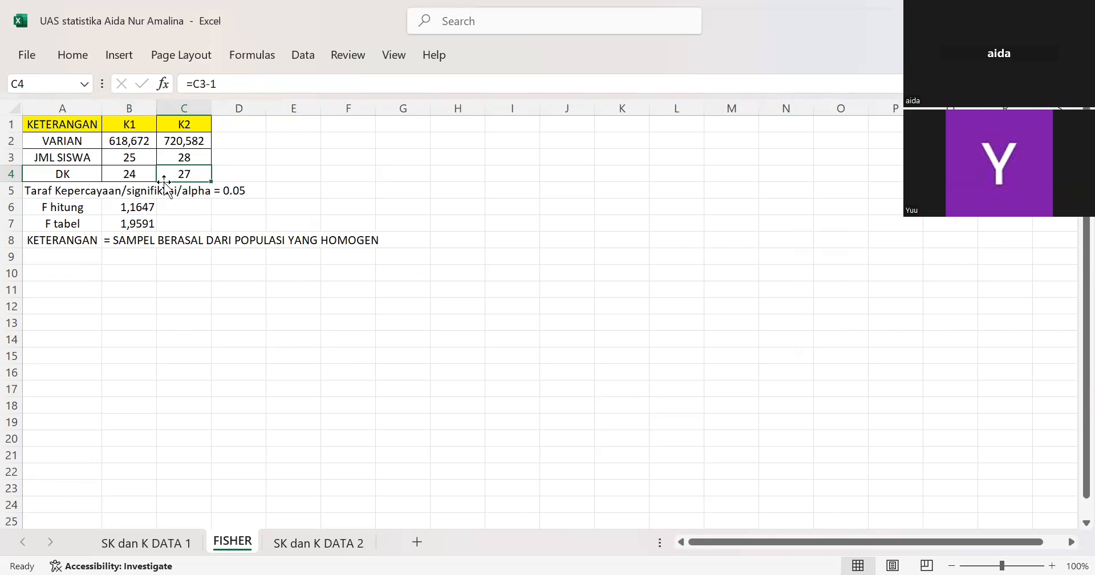
{"action": "left_click", "coordinate": [168, 269]}
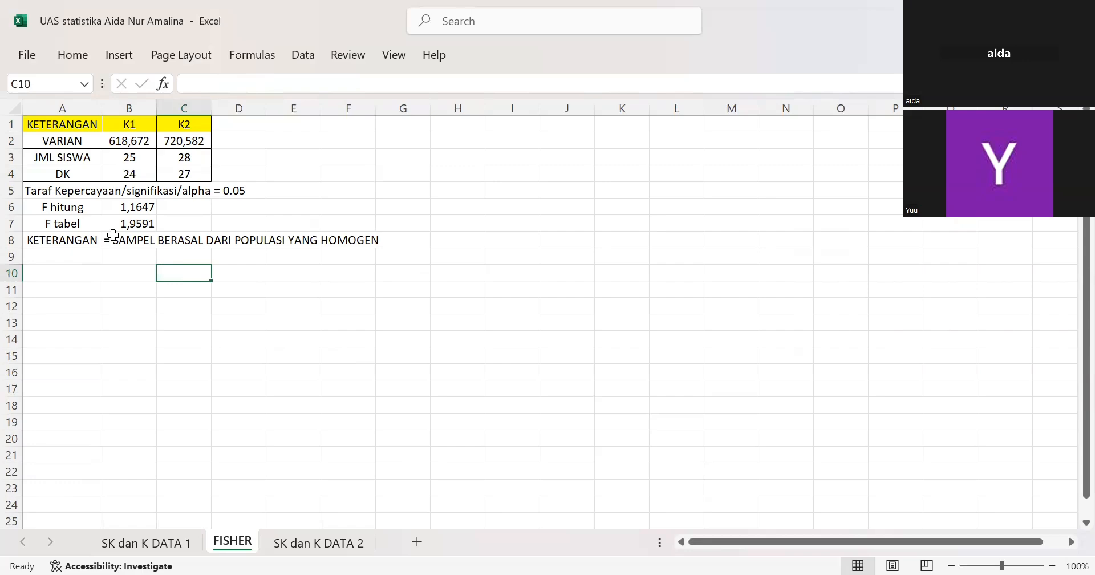
- Refer to the JML, L Hitung and L Tabel cells on SK dan K DATA 1, then return to the FISHER sheet
{"action": "left_click", "coordinate": [150, 542]}
{"action": "scroll", "coordinate": [405, 402], "scroll_direction": "down", "scroll_amount": 4}
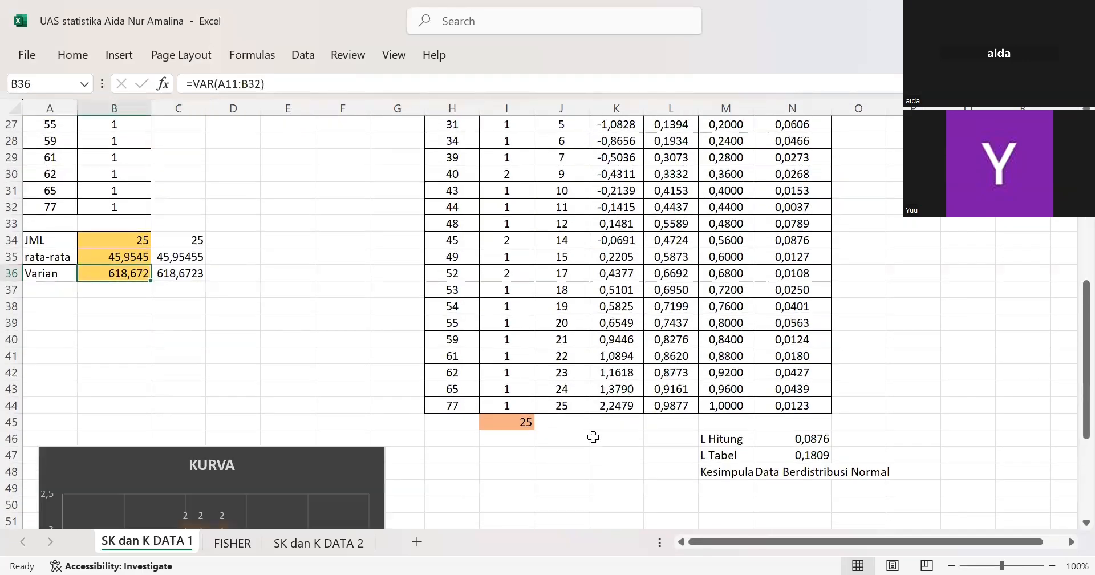
{"action": "scroll", "coordinate": [724, 392], "scroll_direction": "up", "scroll_amount": 1}
{"action": "scroll", "coordinate": [682, 440], "scroll_direction": "down", "scroll_amount": 1}
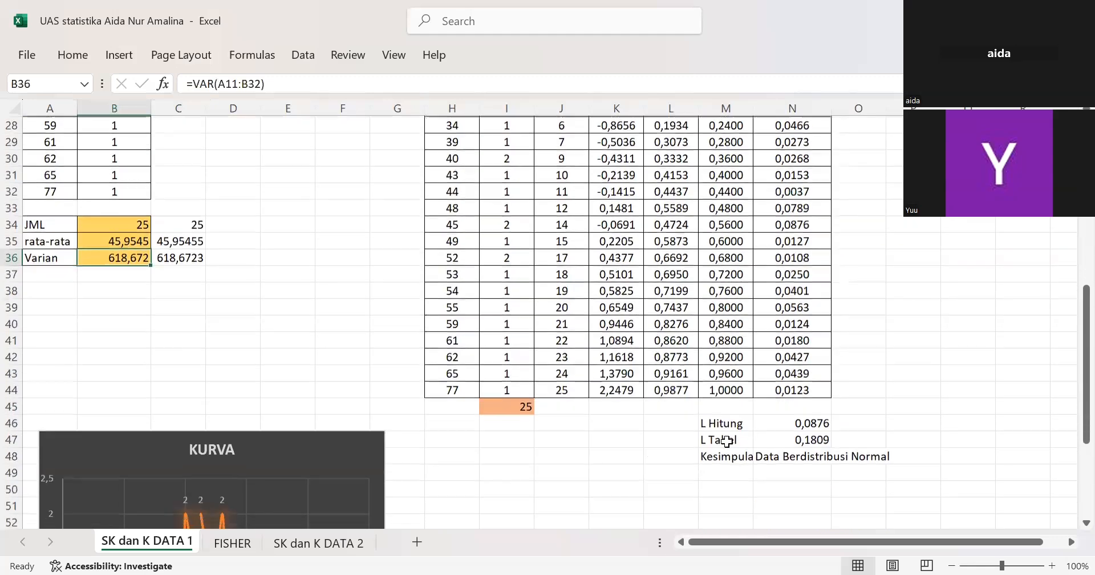
{"action": "left_click", "coordinate": [234, 542]}
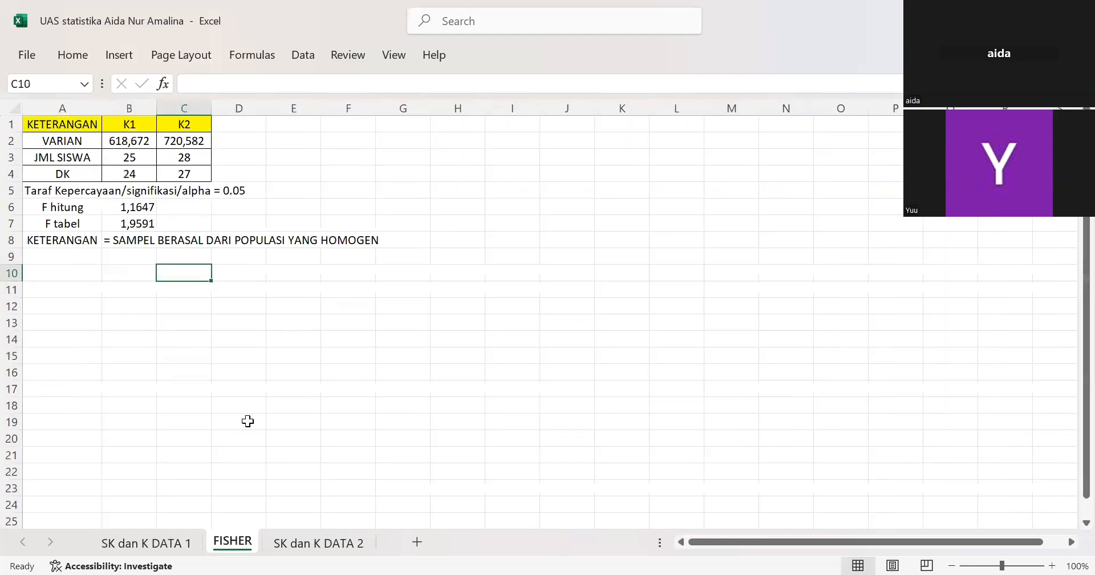
- Compare the DK formulas in B4 and C4 with the K2 JML SISWA in C3
{"action": "left_click", "coordinate": [132, 170]}
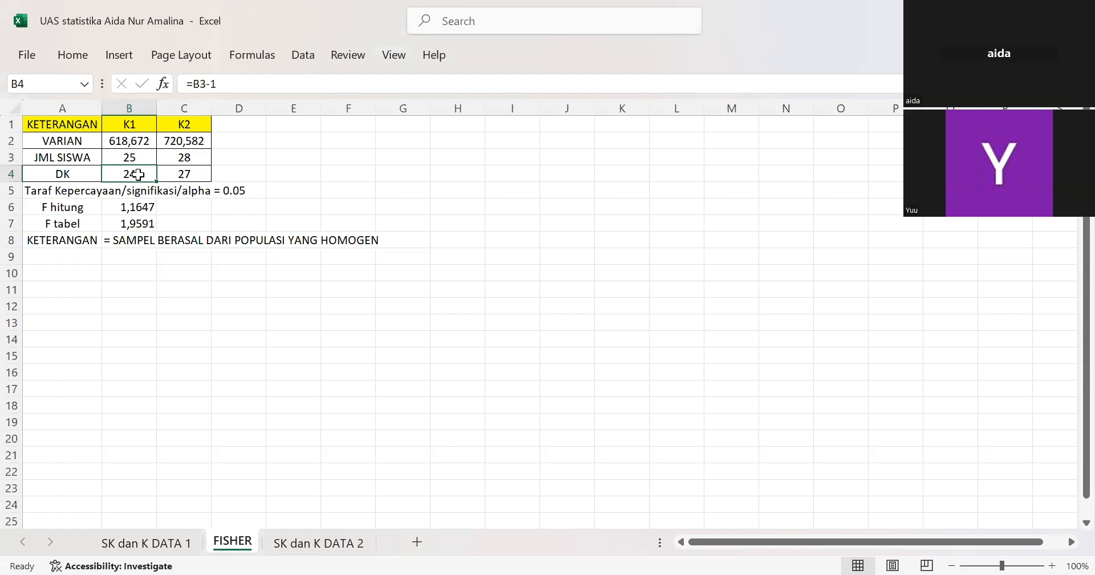
{"action": "left_click", "coordinate": [198, 168]}
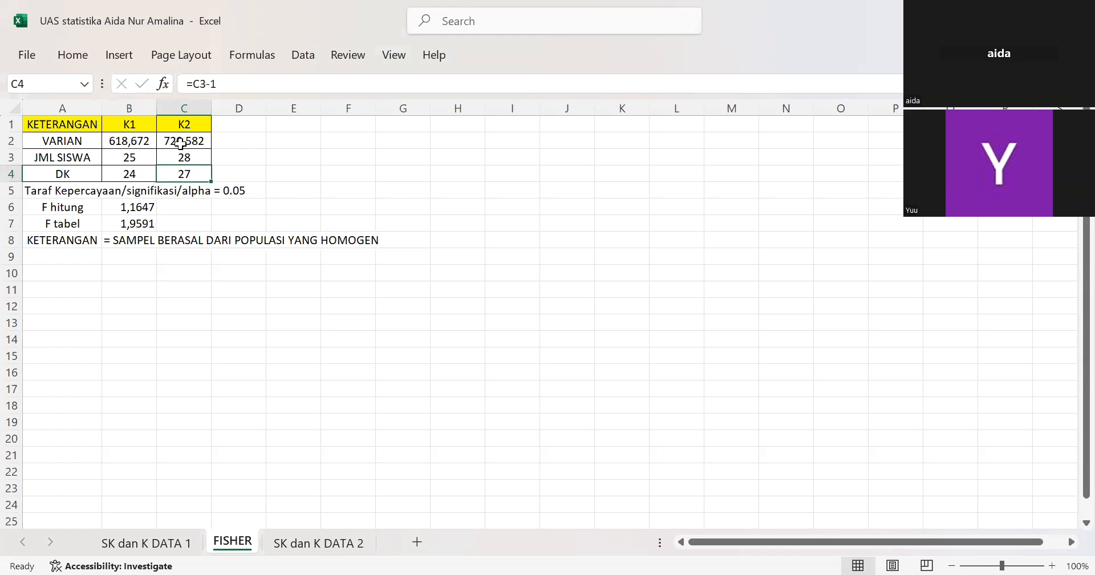
{"action": "left_click", "coordinate": [181, 153]}
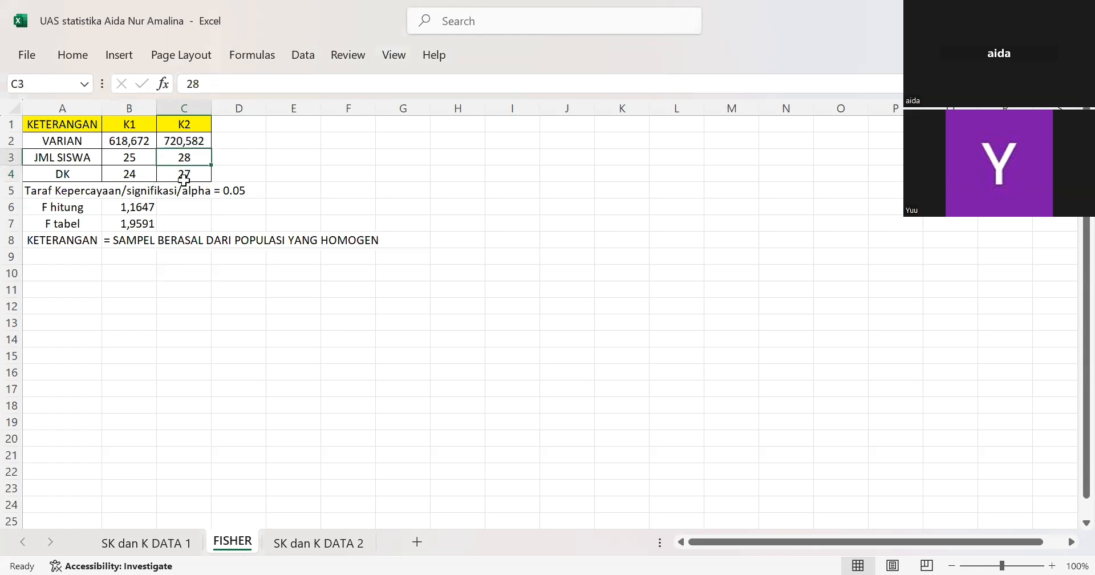
{"action": "left_click", "coordinate": [183, 174]}
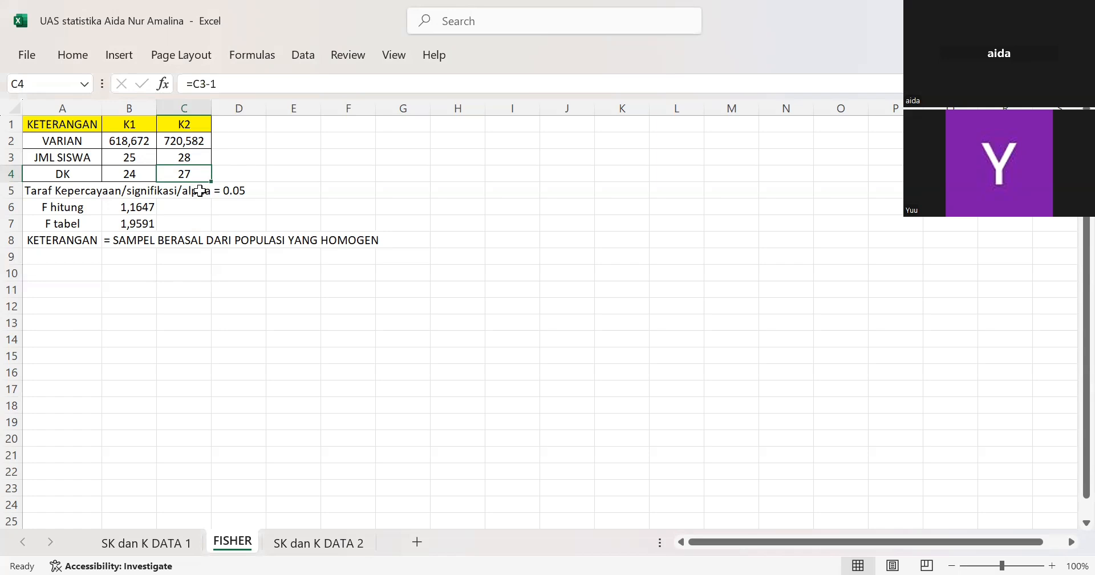
- Check the F hitung formula in B6 and recreate it in C6 as =C2/B2
{"action": "left_click", "coordinate": [61, 203]}
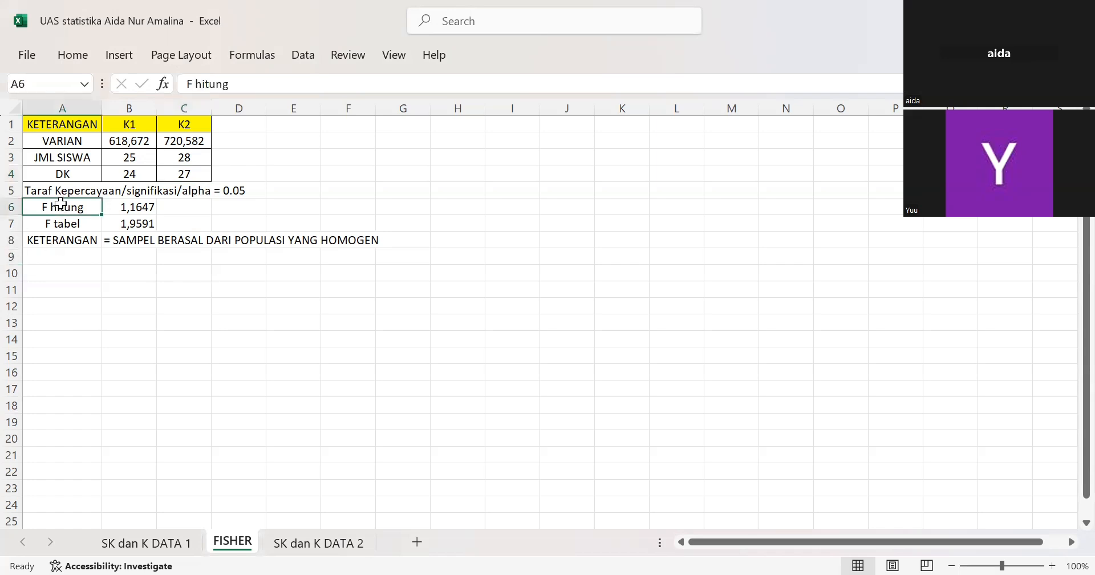
{"action": "left_click", "coordinate": [145, 209]}
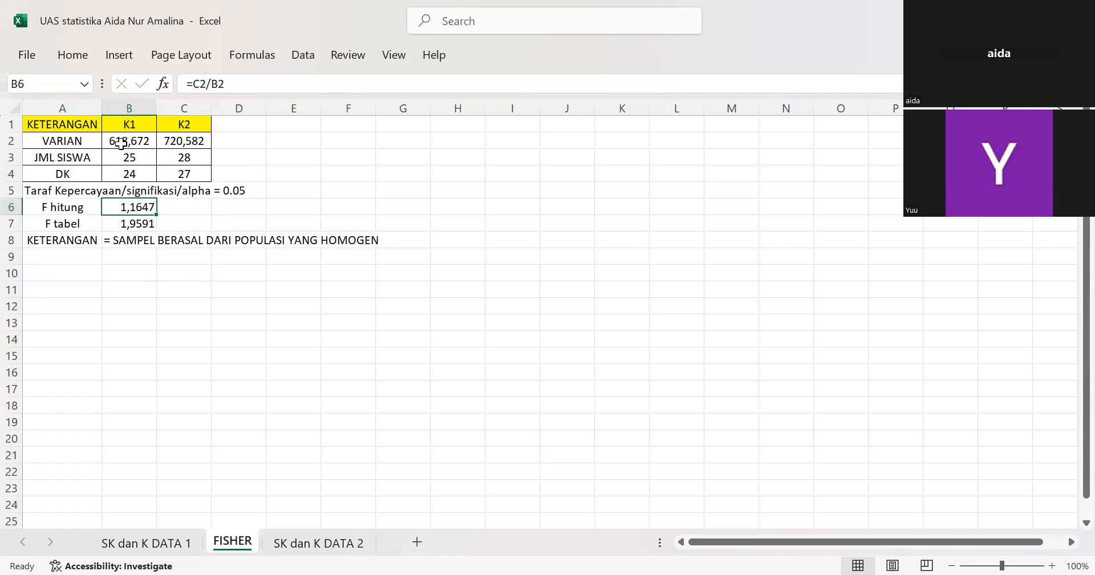
{"action": "left_click", "coordinate": [191, 201]}
{"action": "type", "text": "="}
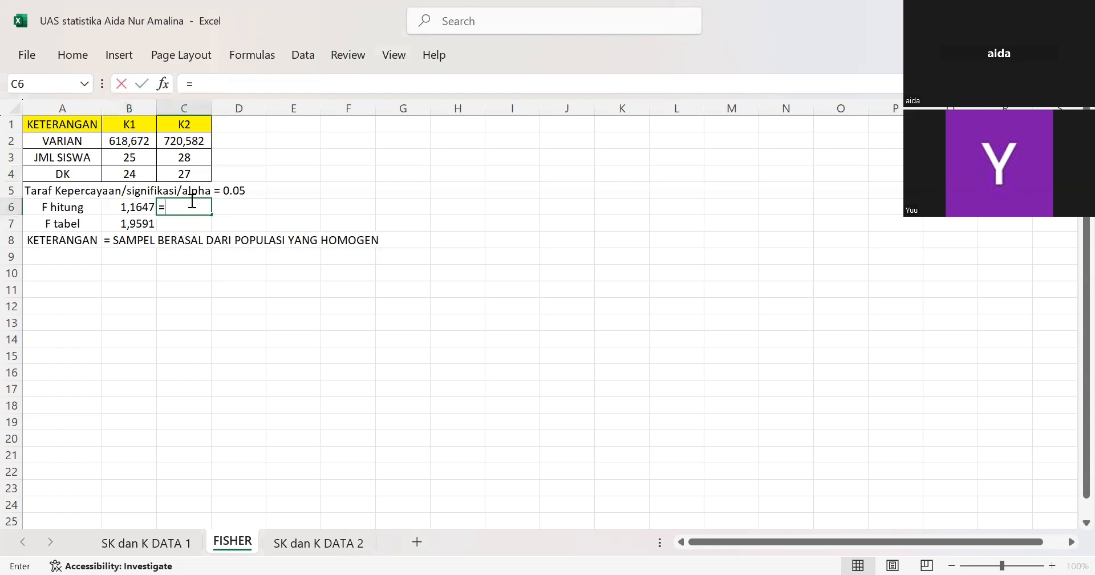
{"action": "left_click", "coordinate": [166, 140]}
{"action": "type", "text": "/"}
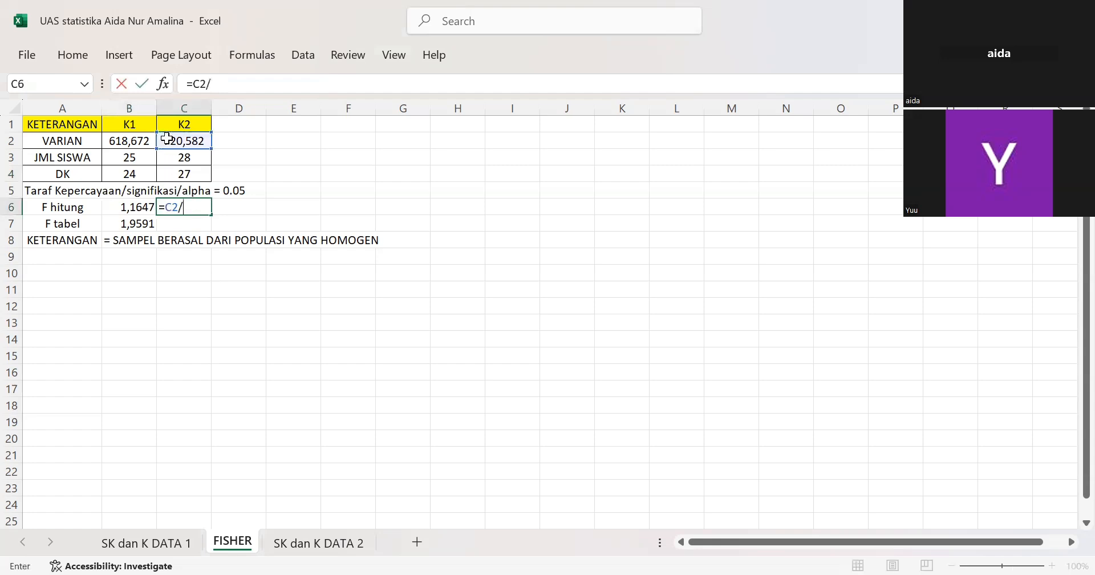
{"action": "left_click", "coordinate": [127, 137]}
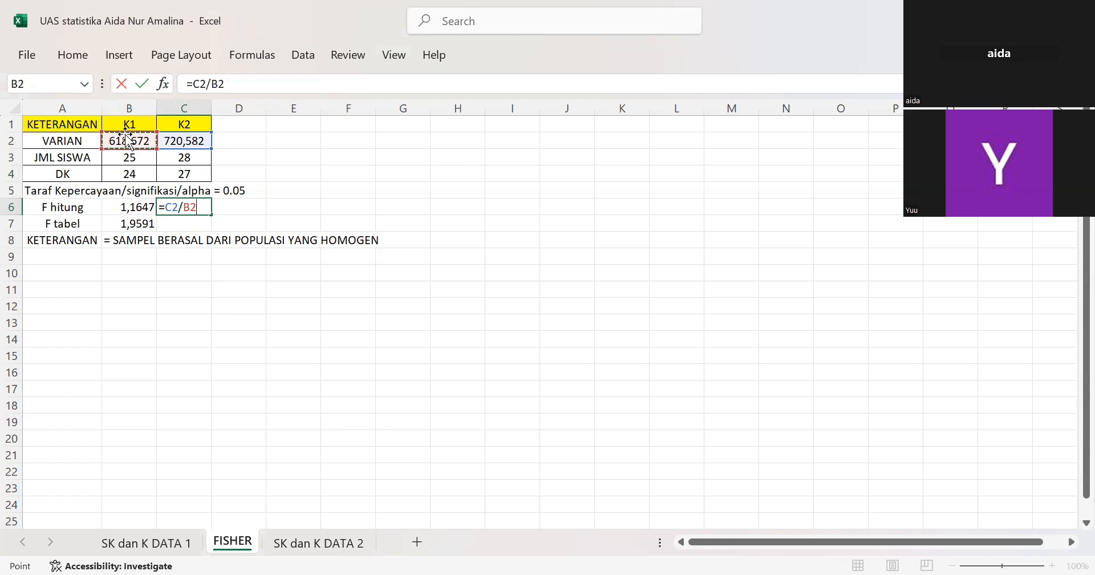
{"action": "key", "text": "Return"}
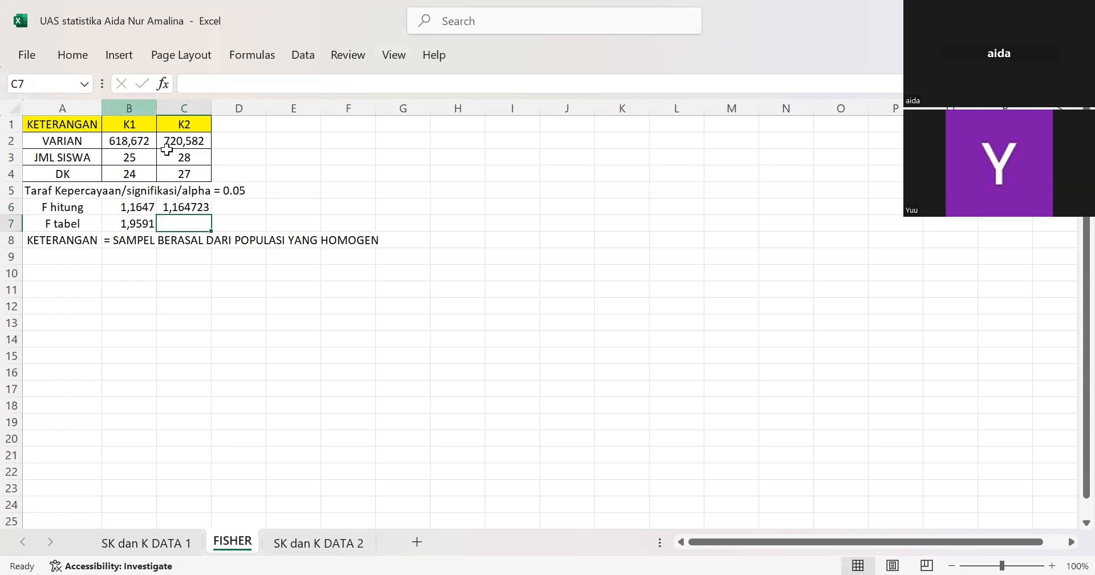
- Reduce the recalculated F hitung in C6 to four decimal places
{"action": "left_click", "coordinate": [198, 211]}
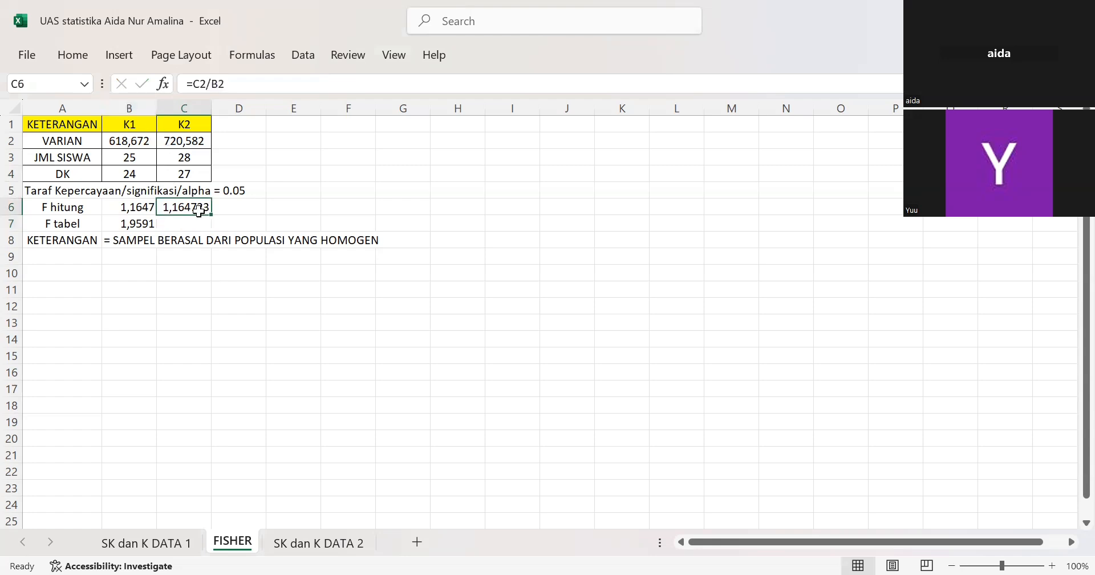
{"action": "left_click", "coordinate": [57, 45]}
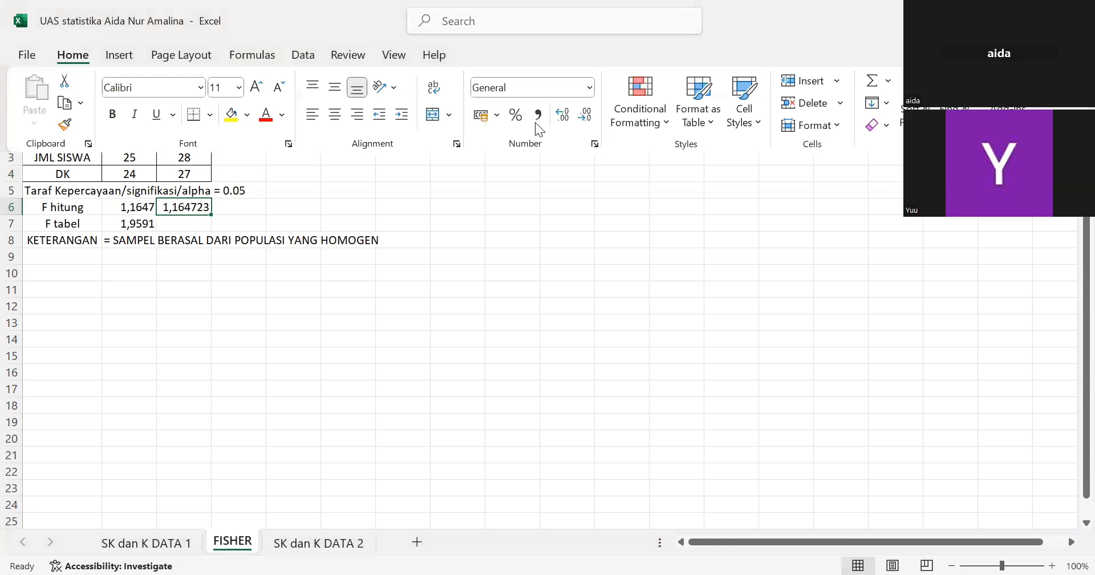
{"action": "left_click", "coordinate": [76, 44]}
{"action": "left_click", "coordinate": [587, 117]}
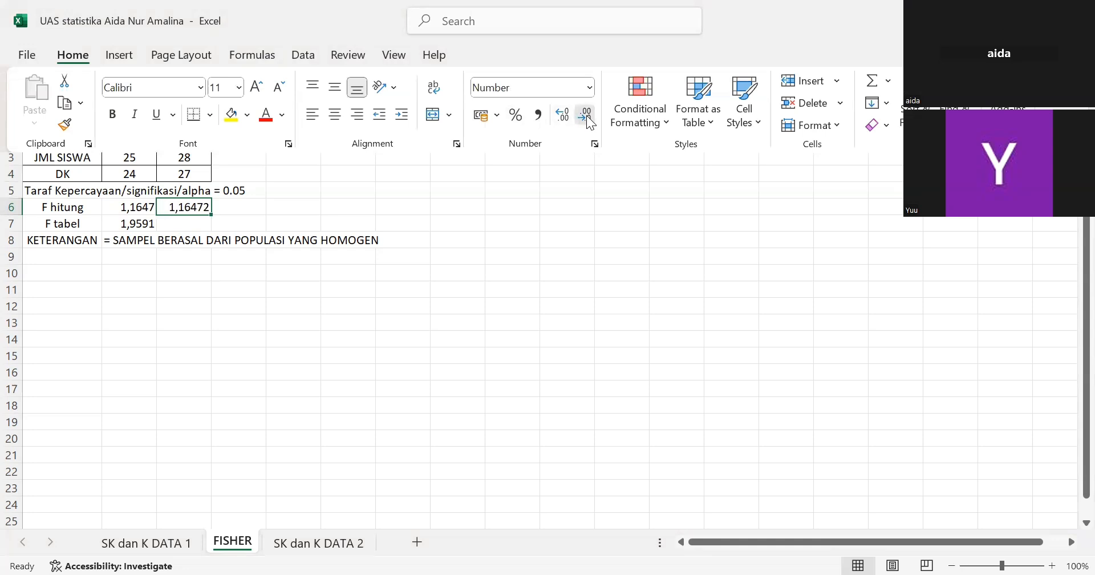
{"action": "left_click", "coordinate": [587, 117]}
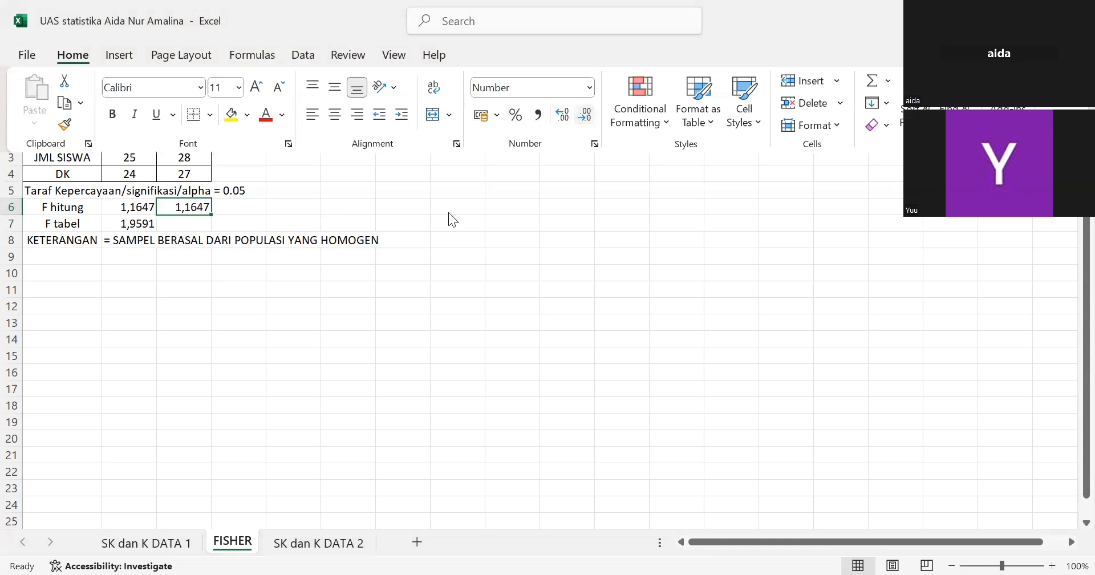
{"action": "left_click", "coordinate": [190, 218]}
- Check the F tabel formula in B7 and begin a FINV function in C7
{"action": "left_click", "coordinate": [193, 225]}
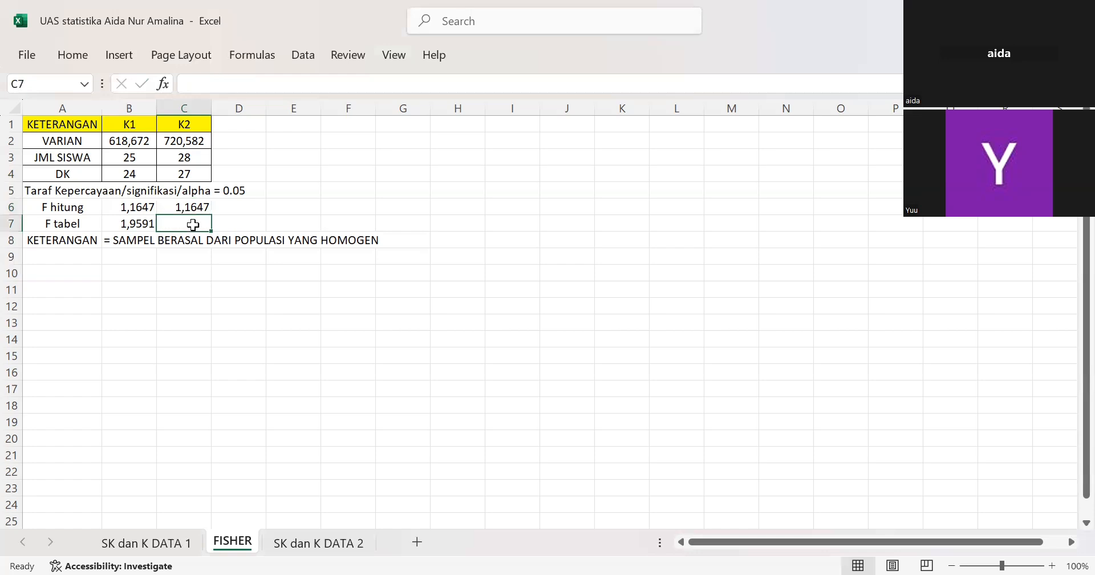
{"action": "left_click", "coordinate": [145, 222]}
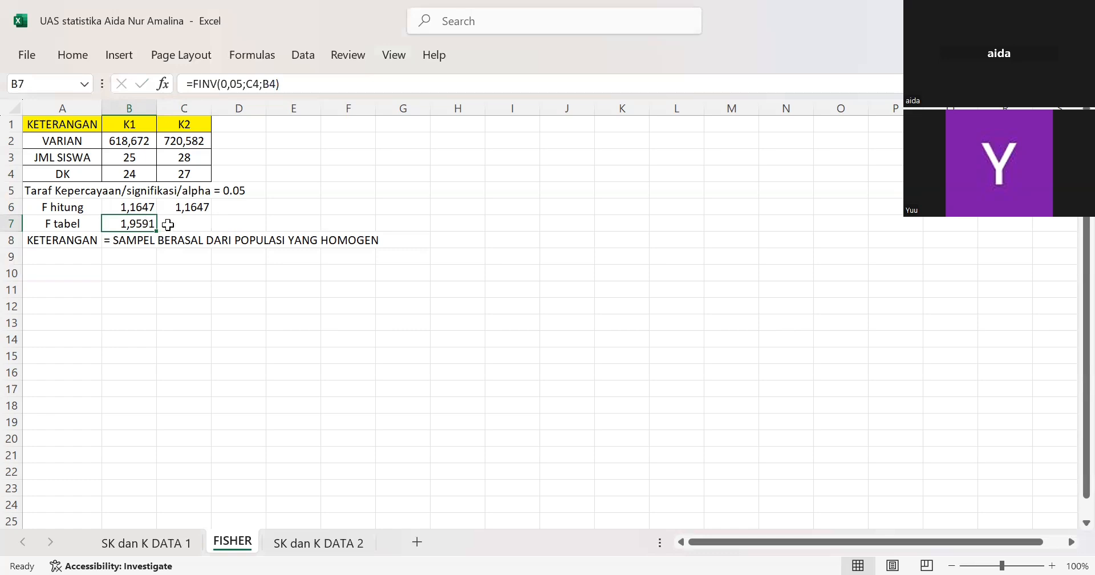
{"action": "left_click", "coordinate": [168, 225]}
{"action": "type", "text": "="}
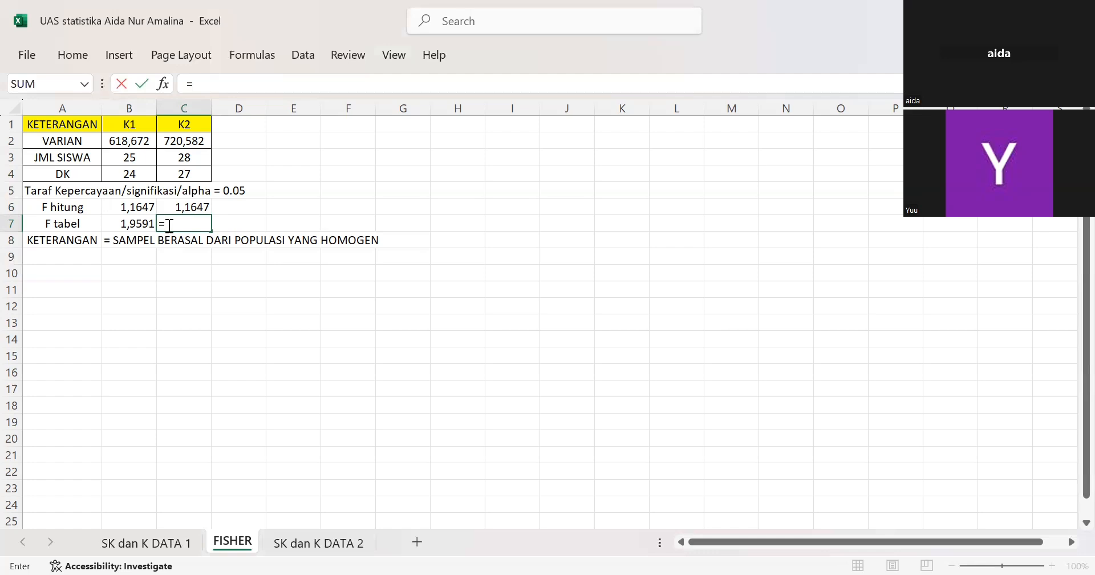
{"action": "type", "text": "f"}
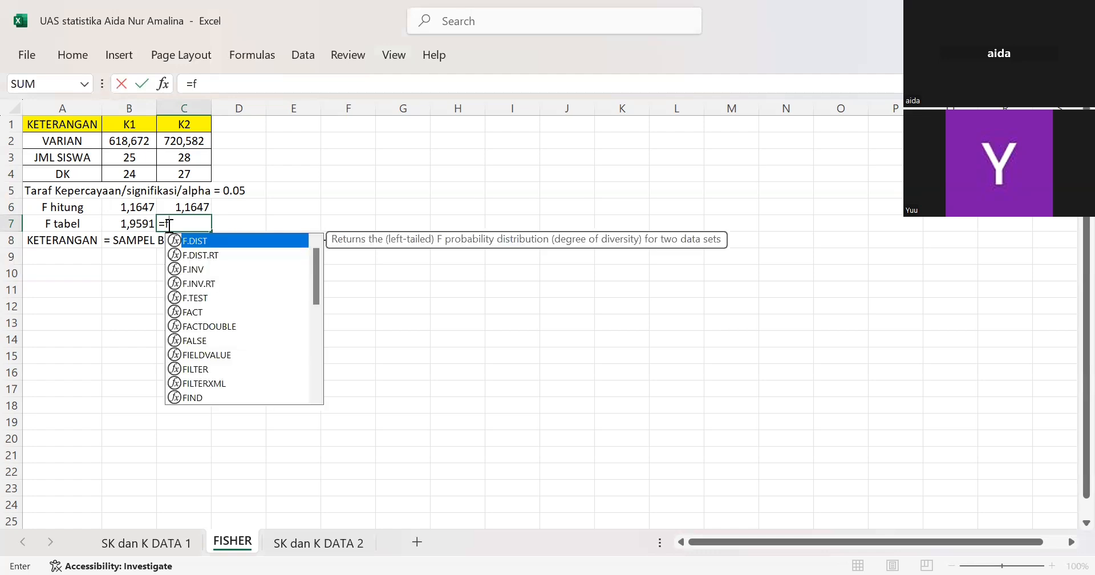
{"action": "type", "text": "i"}
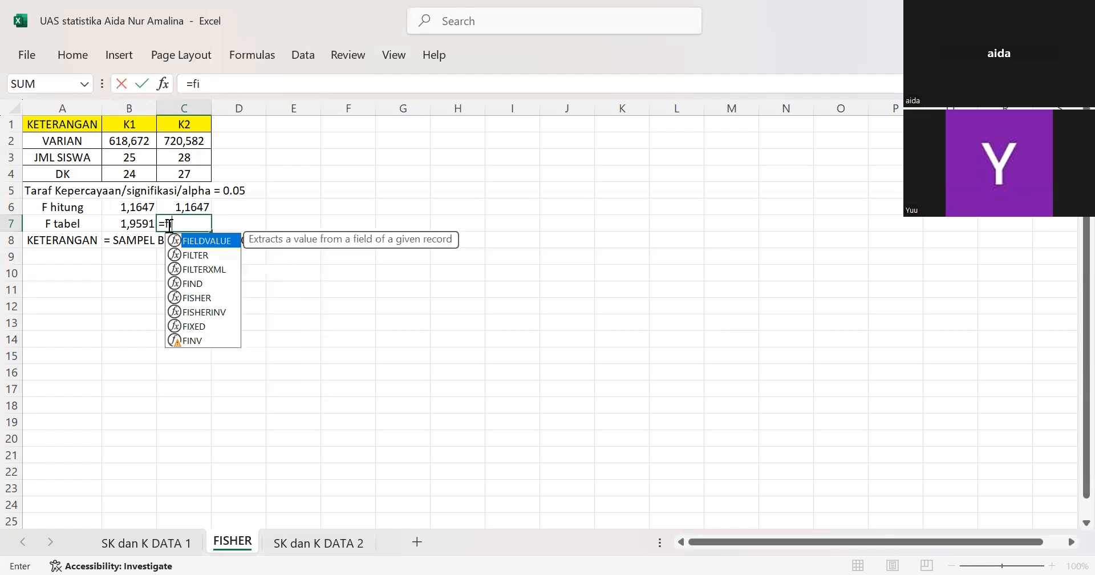
{"action": "type", "text": "n"}
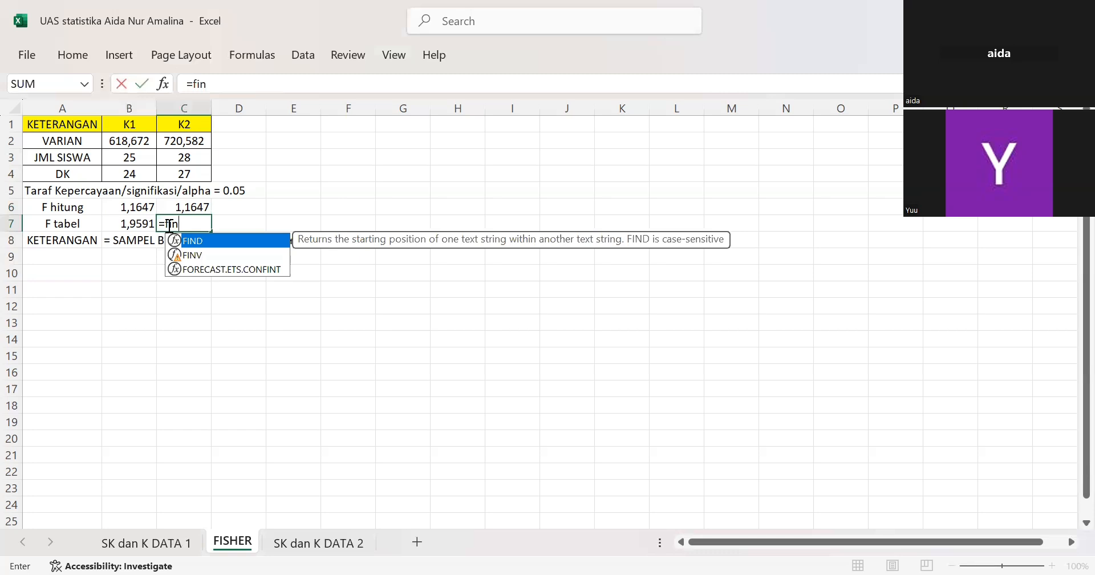
{"action": "type", "text": "v"}
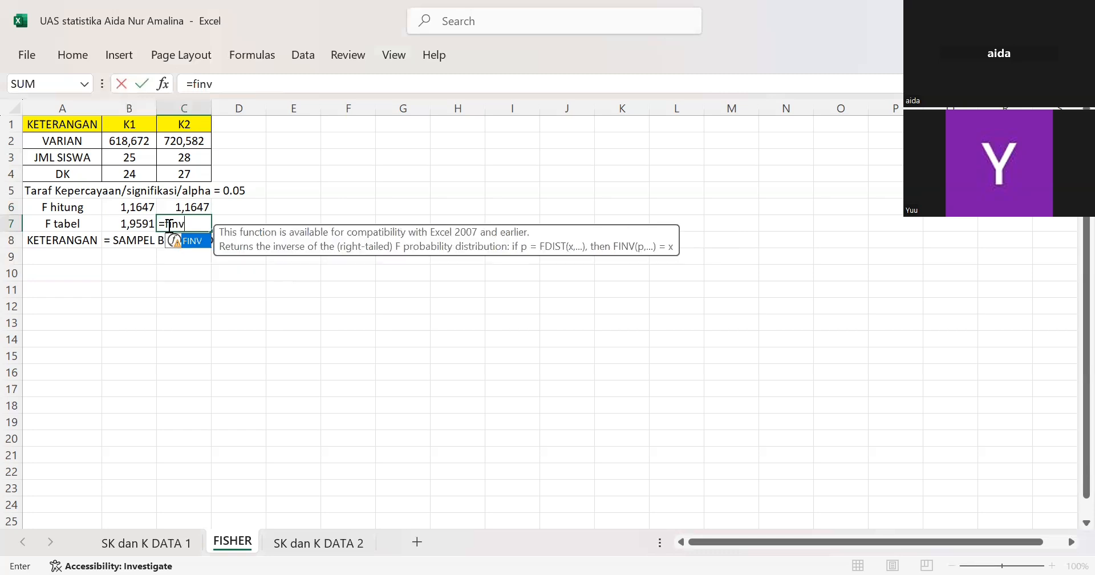
{"action": "double_click", "coordinate": [200, 245]}
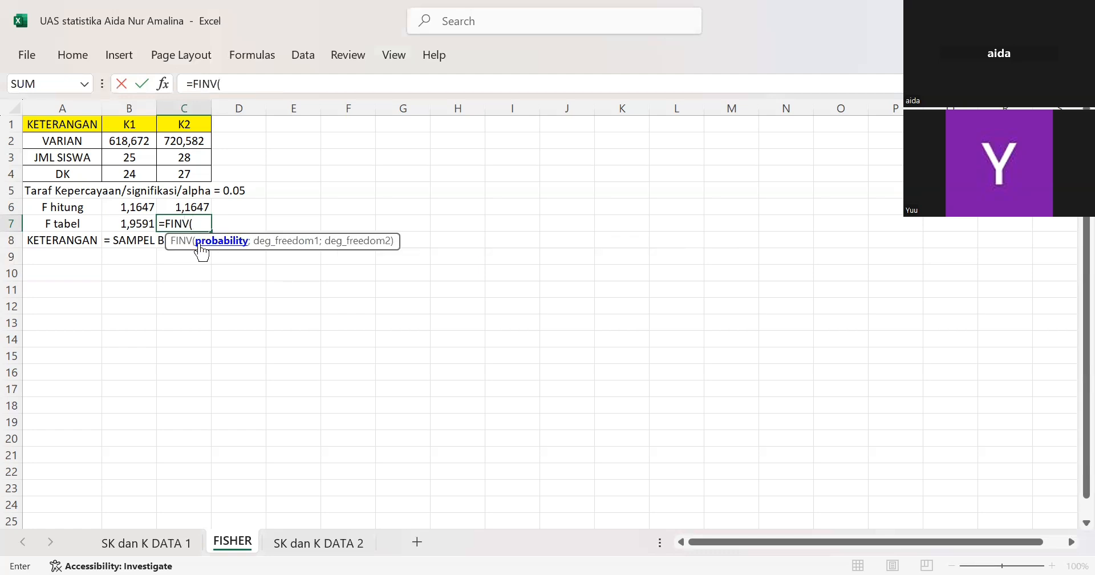
- Try to complete the FINV formula in C7 with probability 0,05 and C4-B4 as its arguments
{"action": "type", "text": "0,05"}
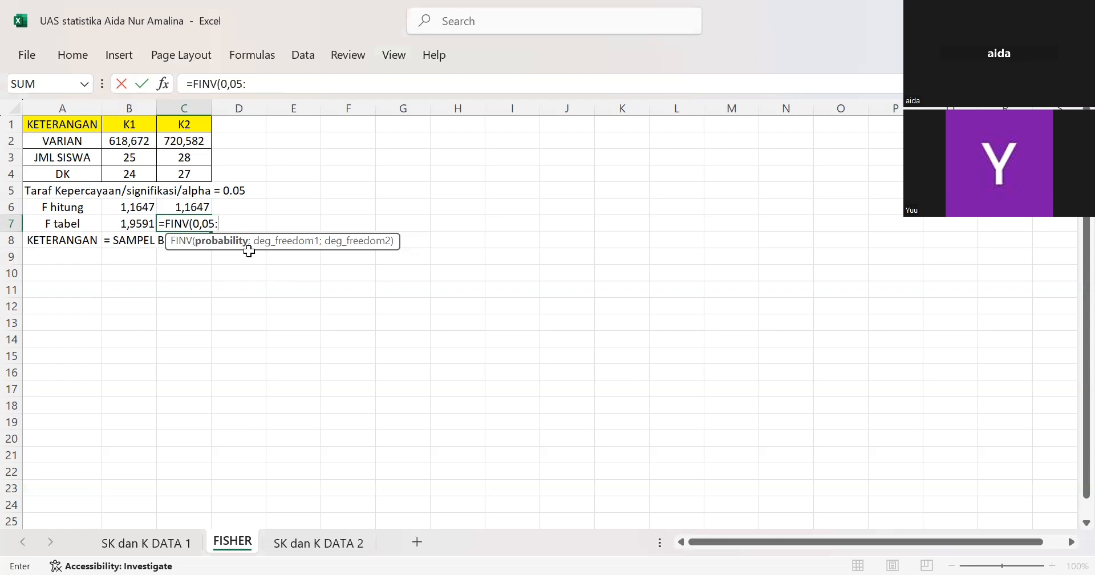
{"action": "type", "text": ";"}
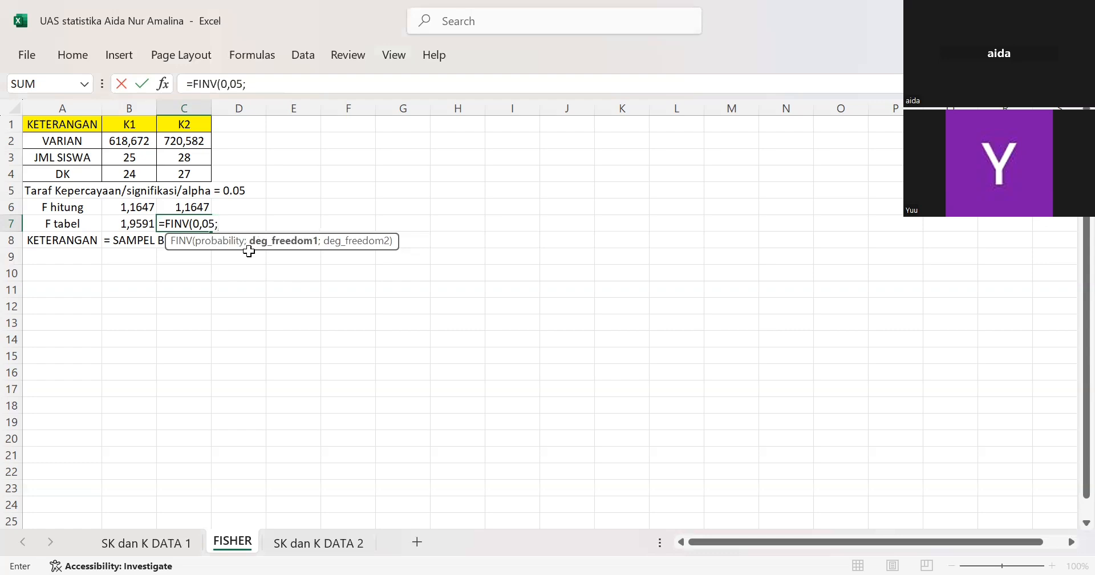
{"action": "left_click", "coordinate": [184, 180]}
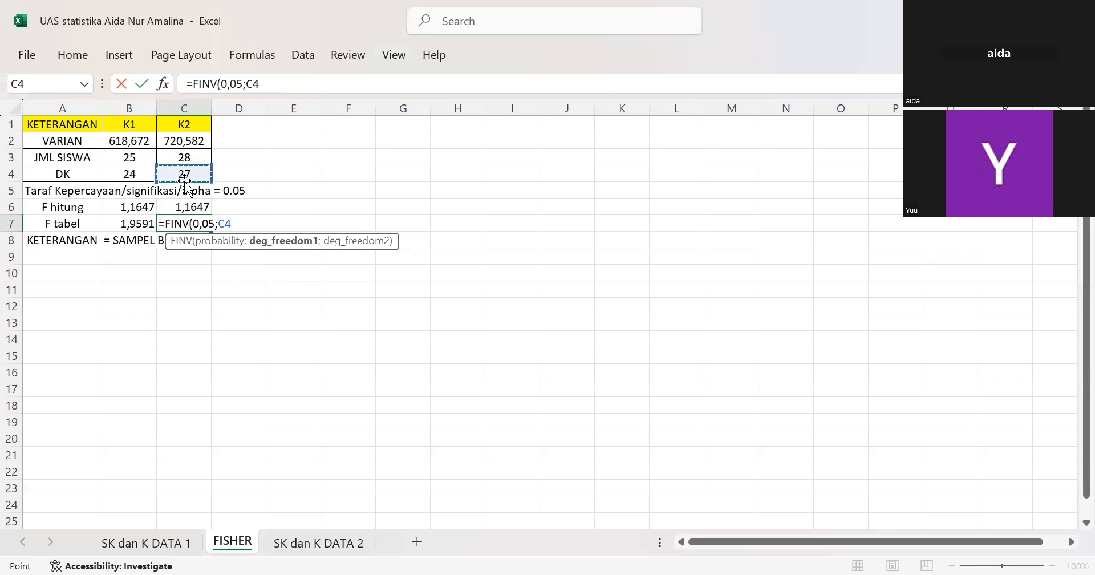
{"action": "type", "text": "-"}
{"action": "left_click", "coordinate": [136, 175]}
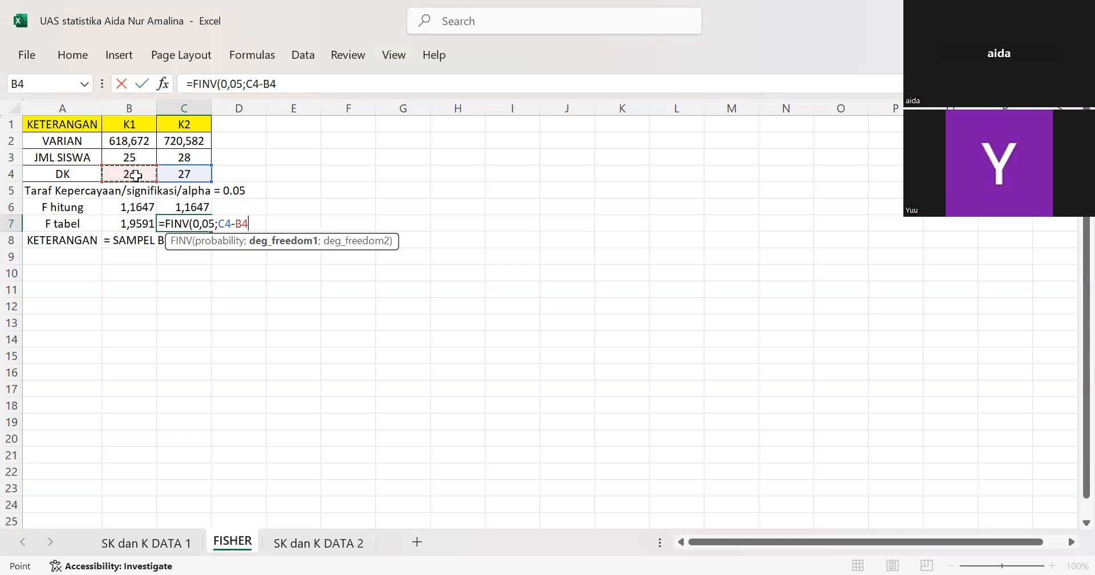
{"action": "type", "text": ")"}
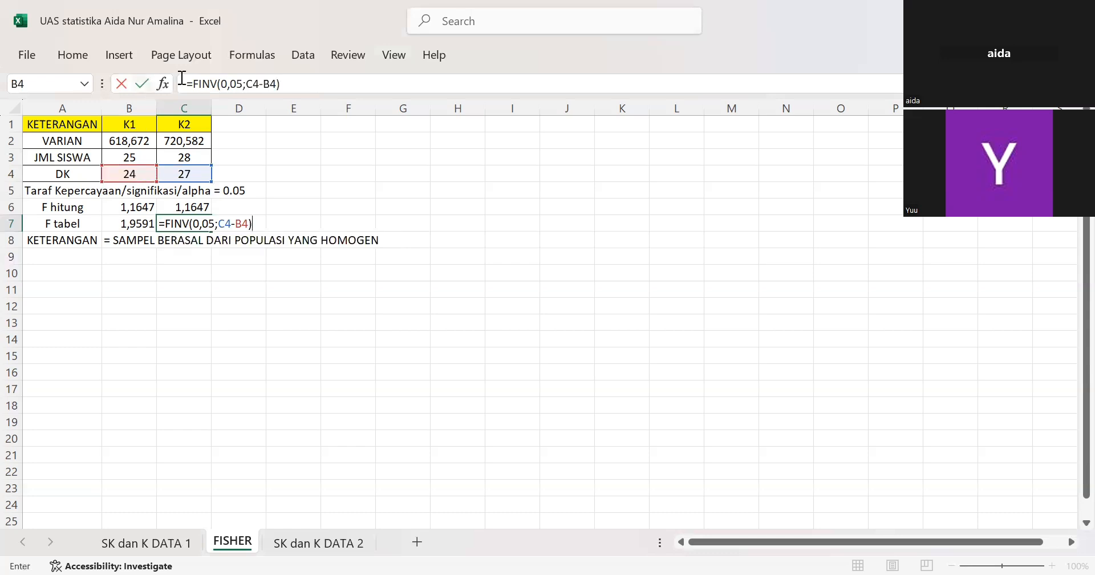
{"action": "left_click", "coordinate": [245, 85]}
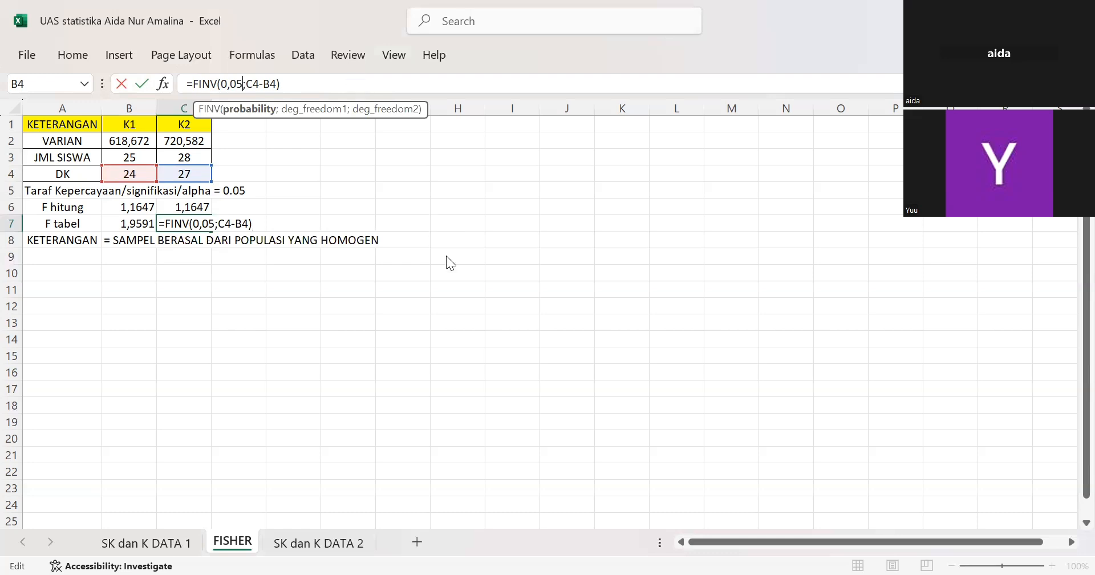
{"action": "key", "text": "Return"}
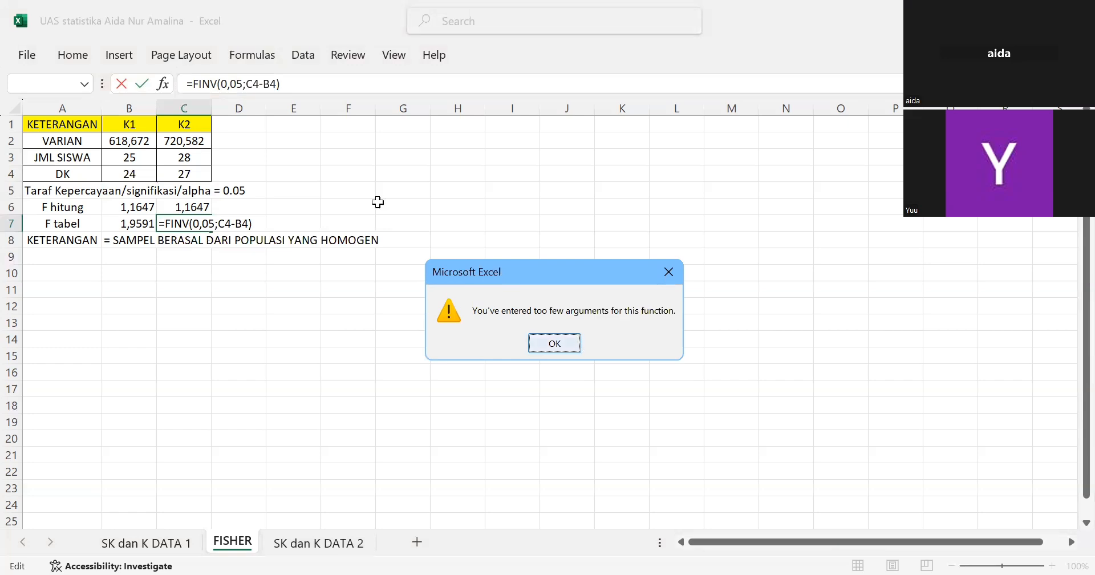
{"action": "key", "text": "Return"}
- Correct the F tabel formula in C7 to =FINV(0,05;C4;B4)
{"action": "left_click", "coordinate": [268, 84]}
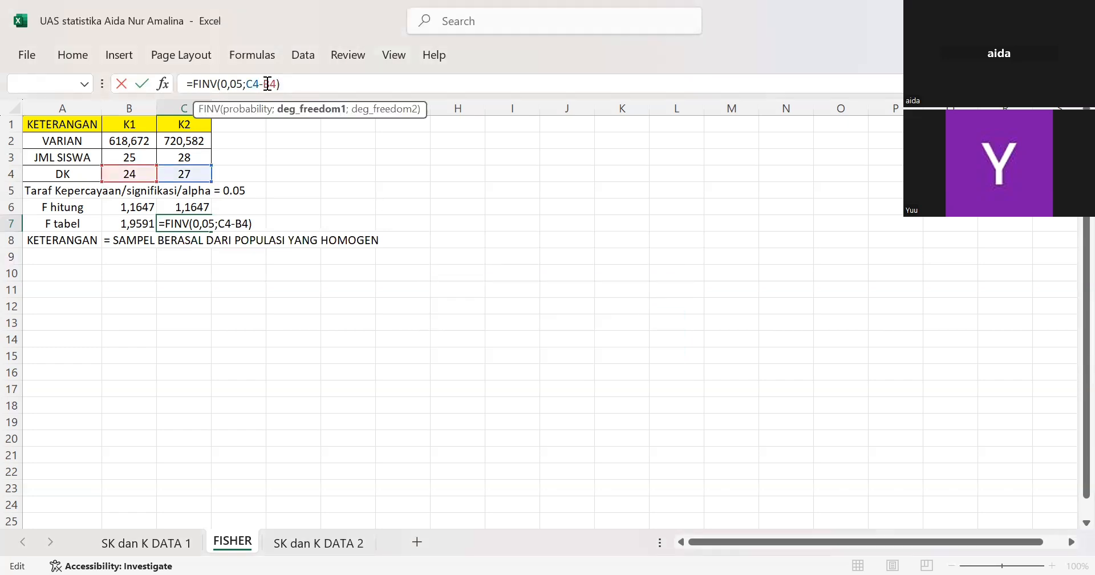
{"action": "key", "text": "BackSpace"}
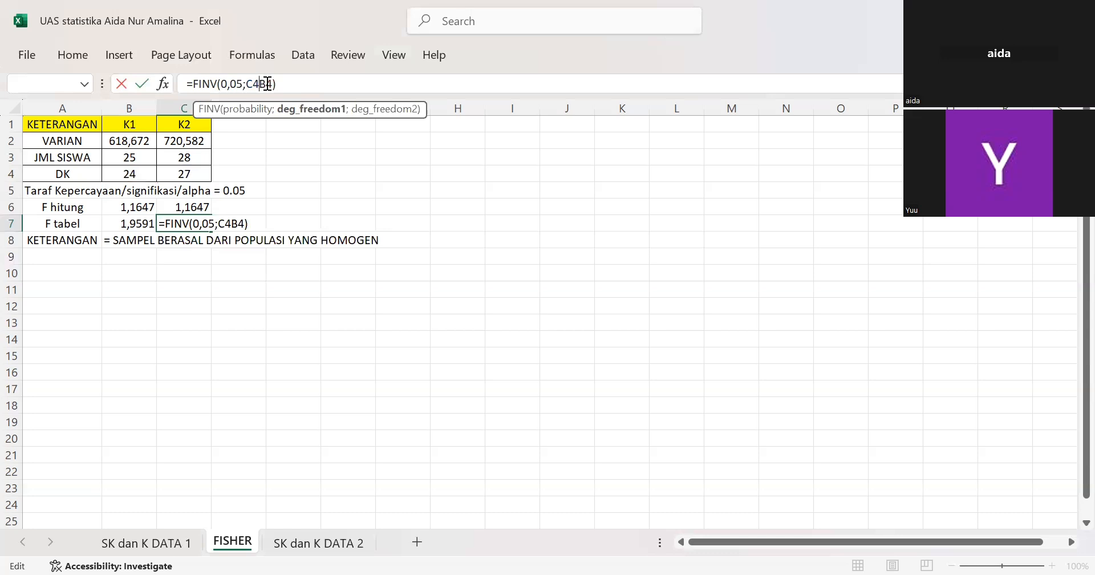
{"action": "type", "text": ";"}
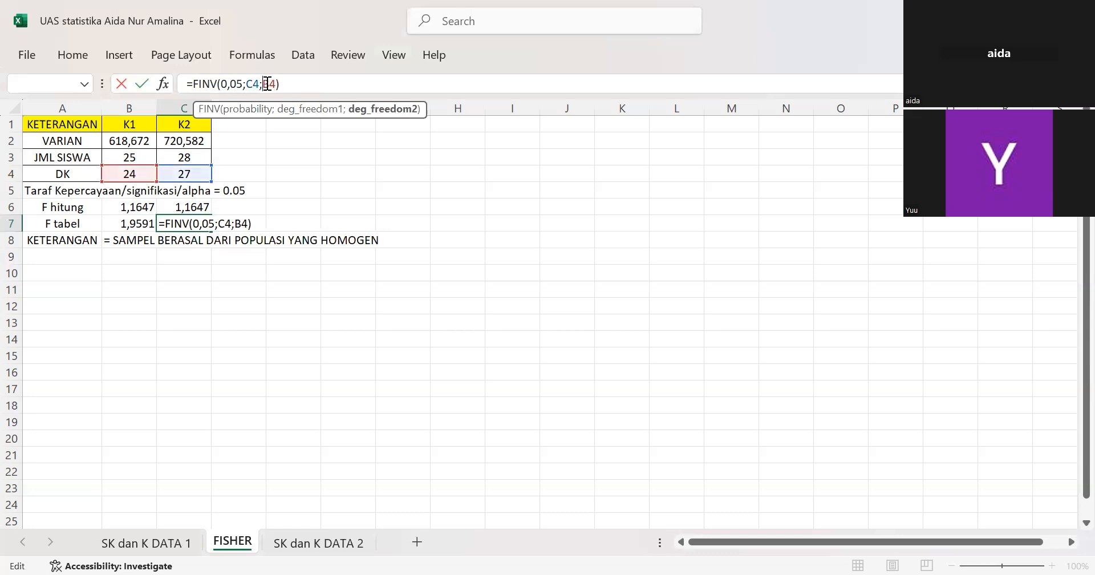
{"action": "key", "text": "Return"}
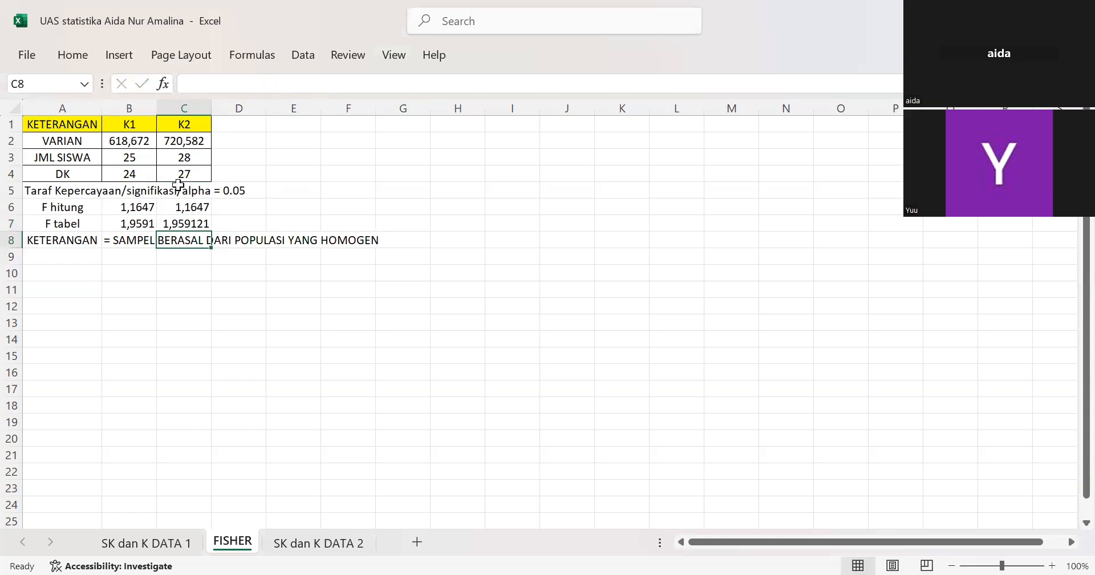
- Reduce the recalculated F tabel in C7 to four decimal places and select the KETERANGAN label in A8
{"action": "left_click", "coordinate": [173, 225]}
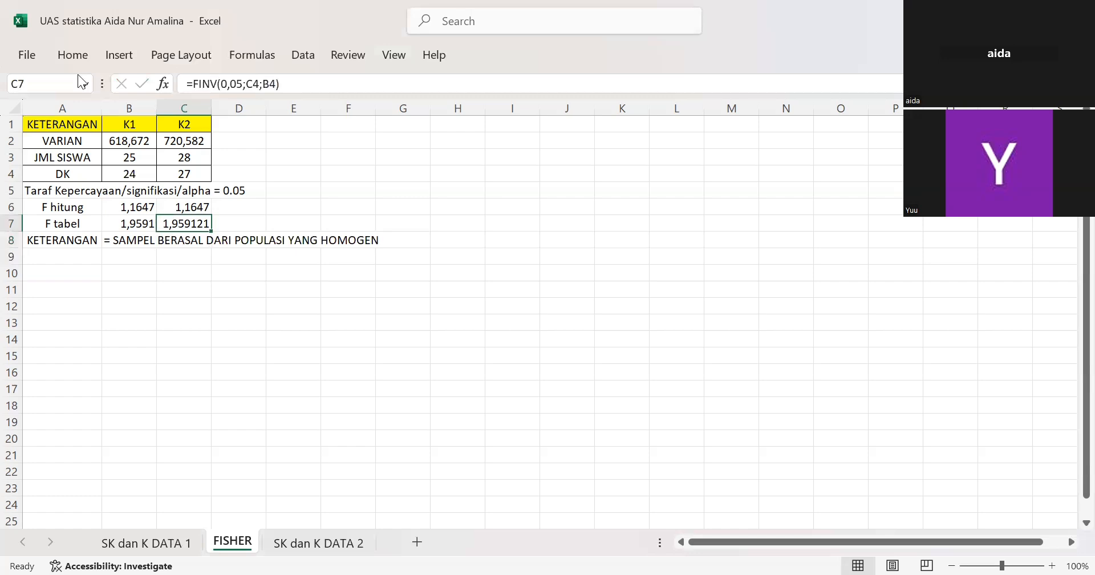
{"action": "left_click", "coordinate": [69, 46]}
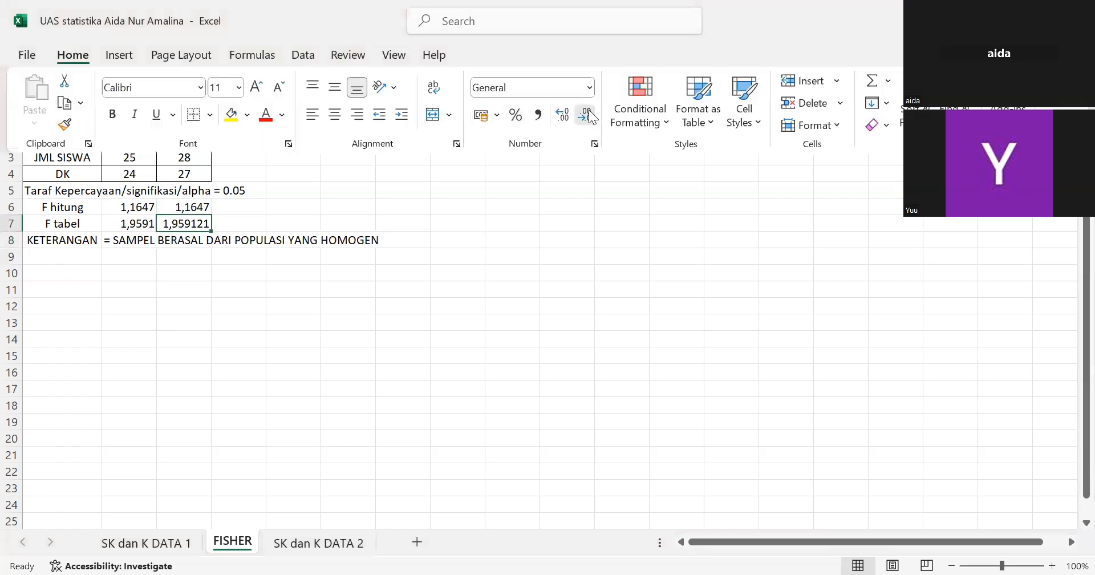
{"action": "left_click", "coordinate": [588, 116]}
{"action": "left_click", "coordinate": [588, 115]}
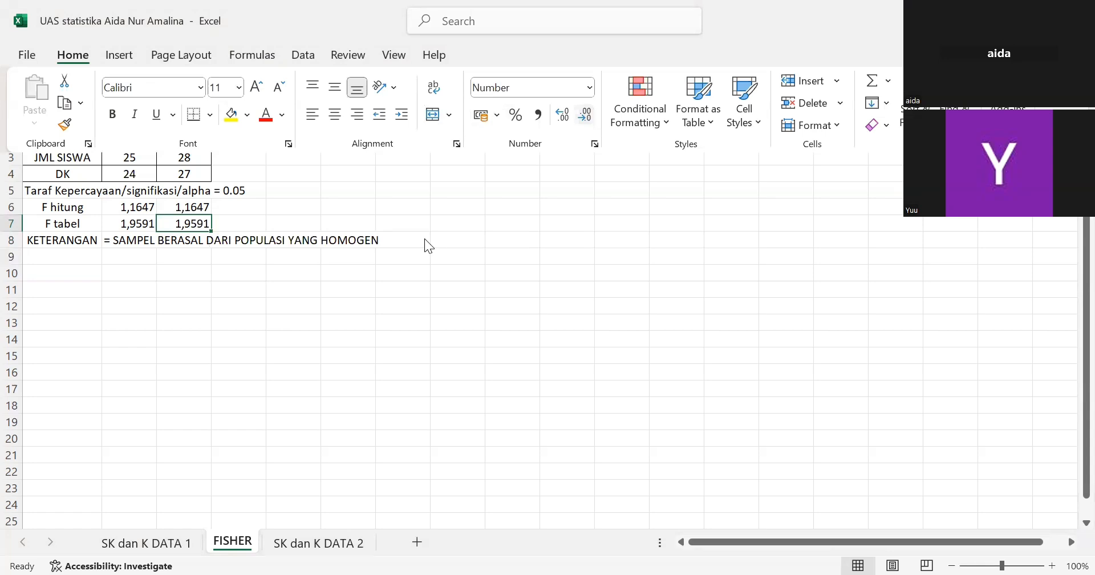
{"action": "left_click", "coordinate": [71, 240]}
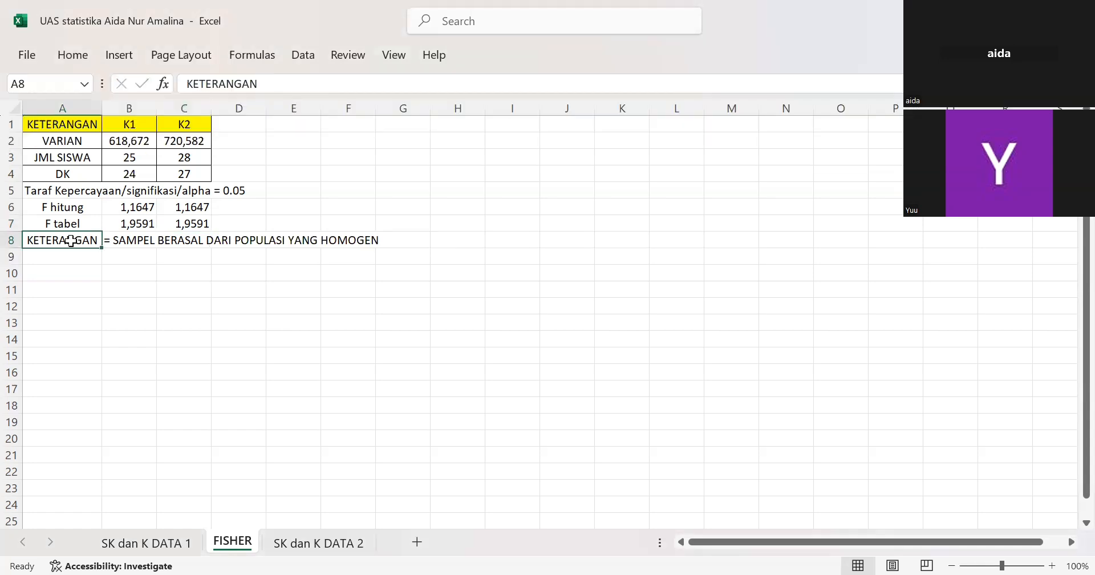